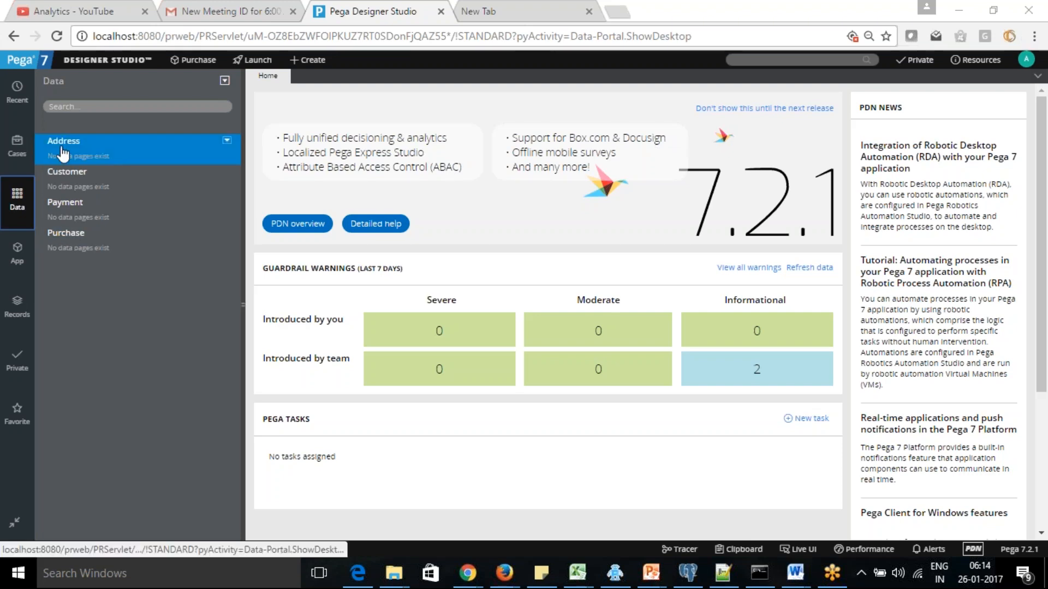
Open the Customer data type and review the fields in its data model
click(69, 208)
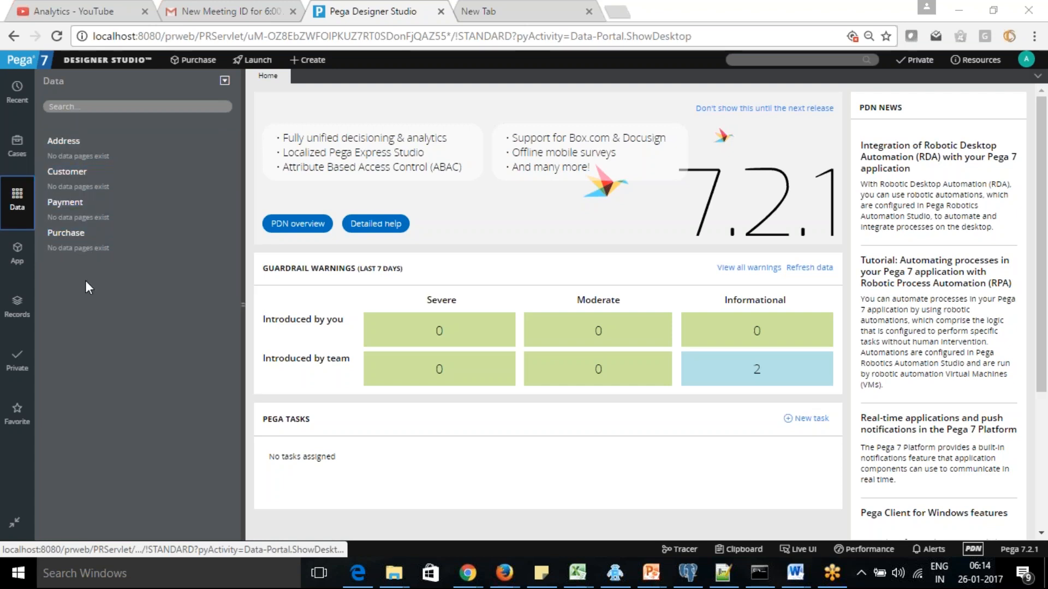
click(77, 179)
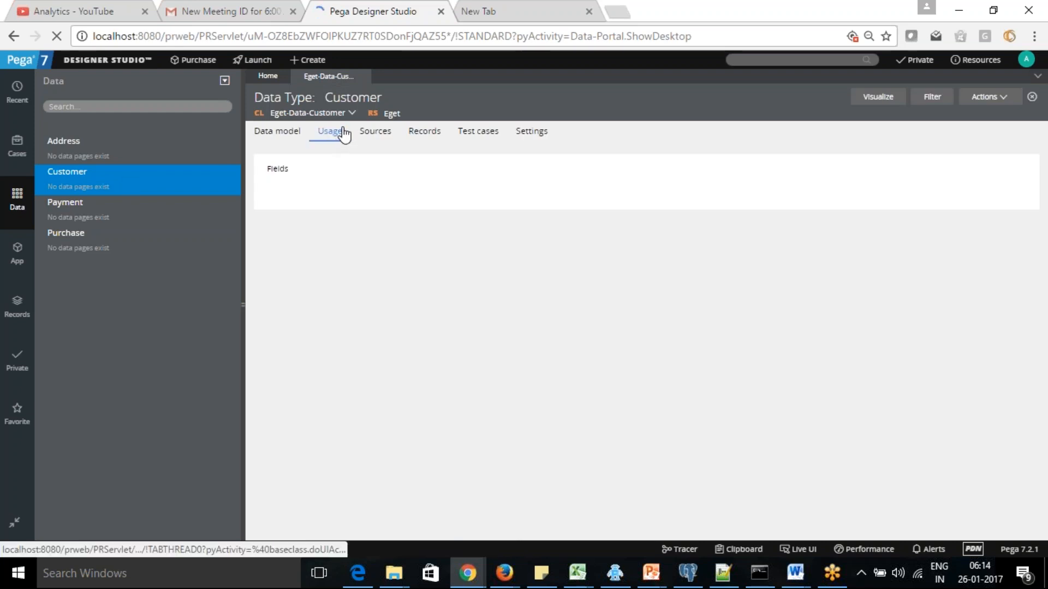
drag(268, 115, 348, 116)
click(350, 187)
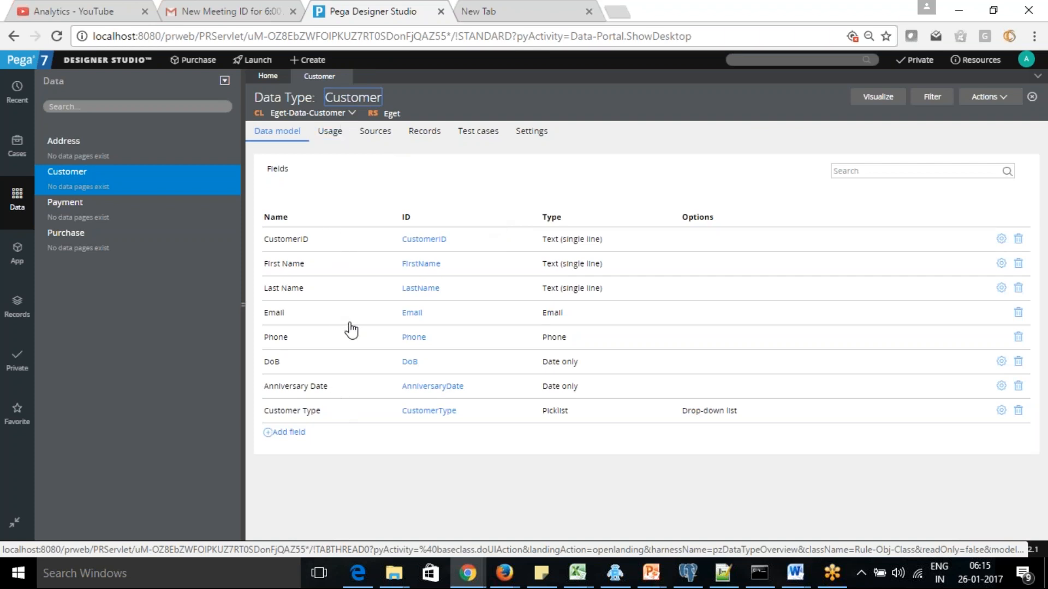
Open the Address data type and add a single-line text field named Address1
click(77, 153)
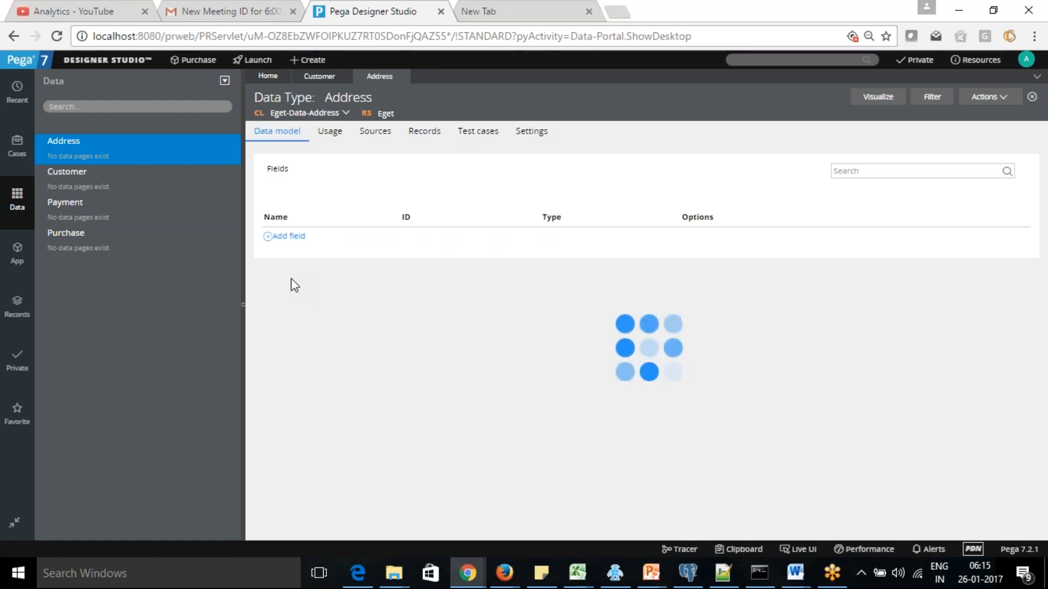
text(Address)
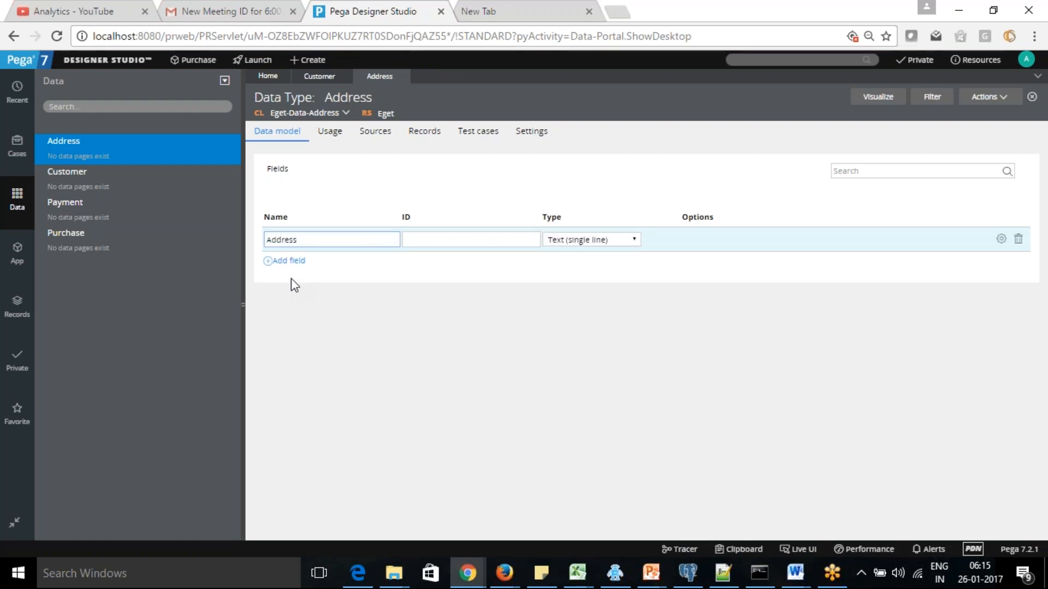
text(1)
key(Tab)
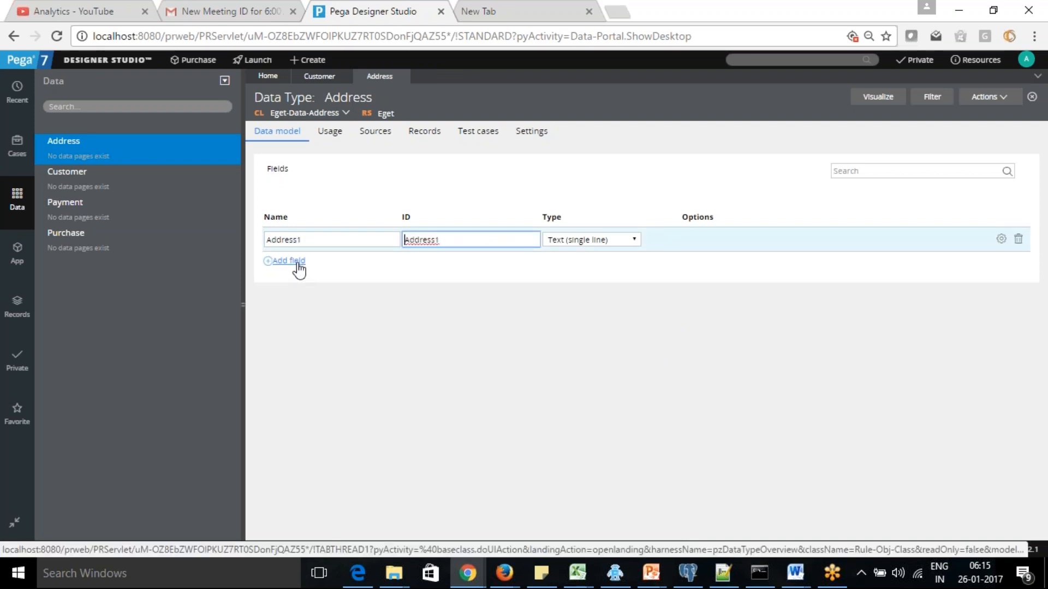
click(297, 262)
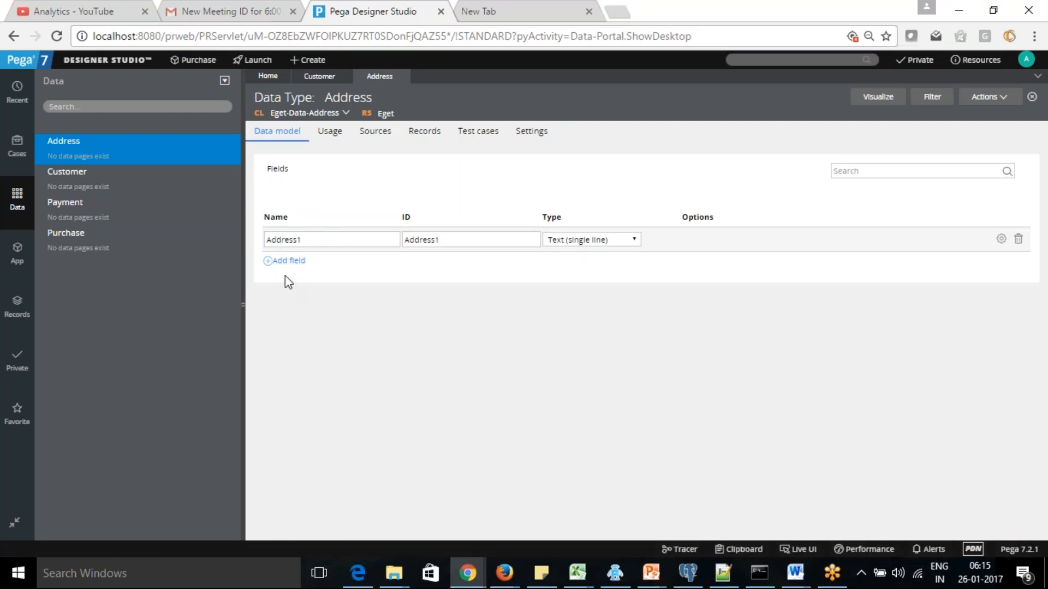
Add a single-line text field named Address2 to the Address data model
click(282, 263)
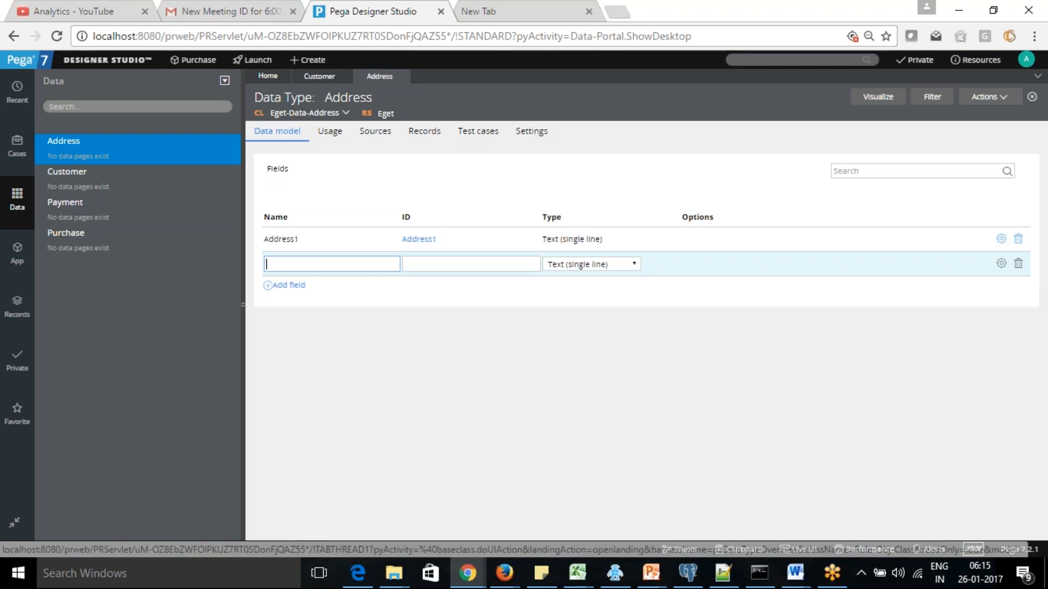
text(Addre)
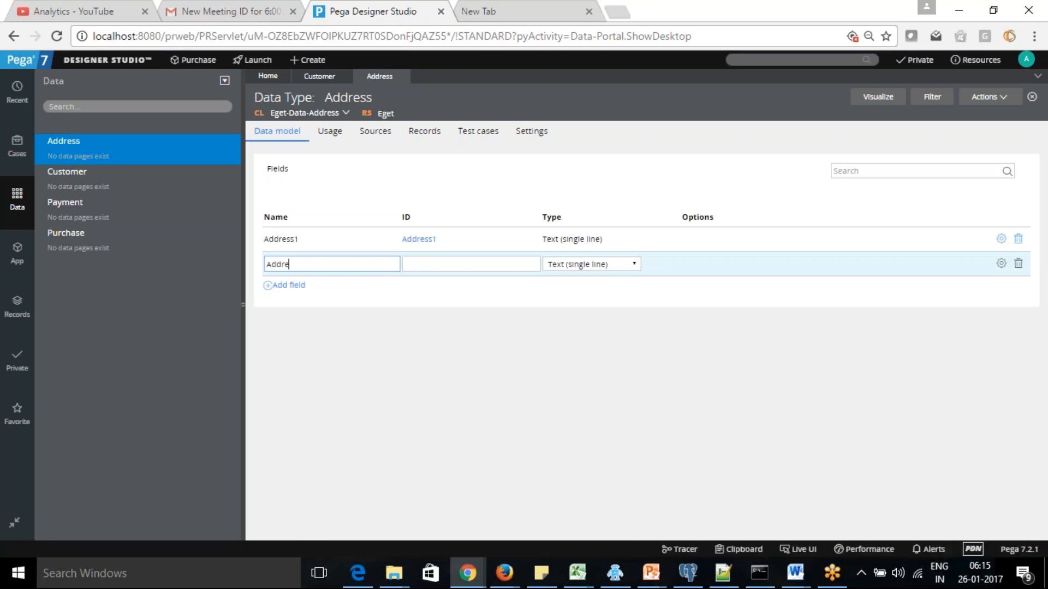
text(ss2)
key(Tab)
key(Tab)
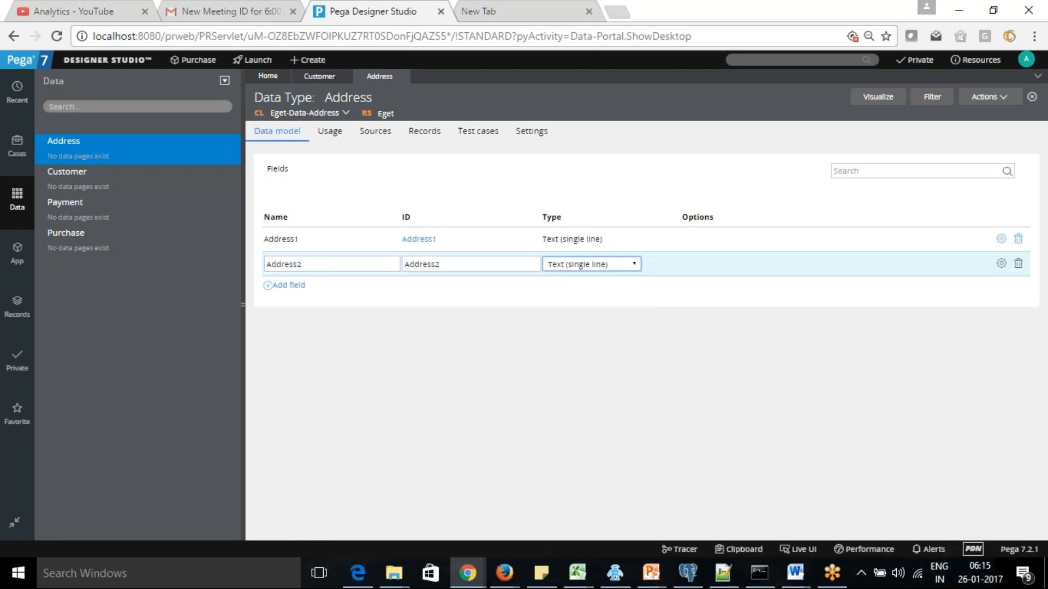
Add two single-line text fields named City and State to the Address data model
click(281, 287)
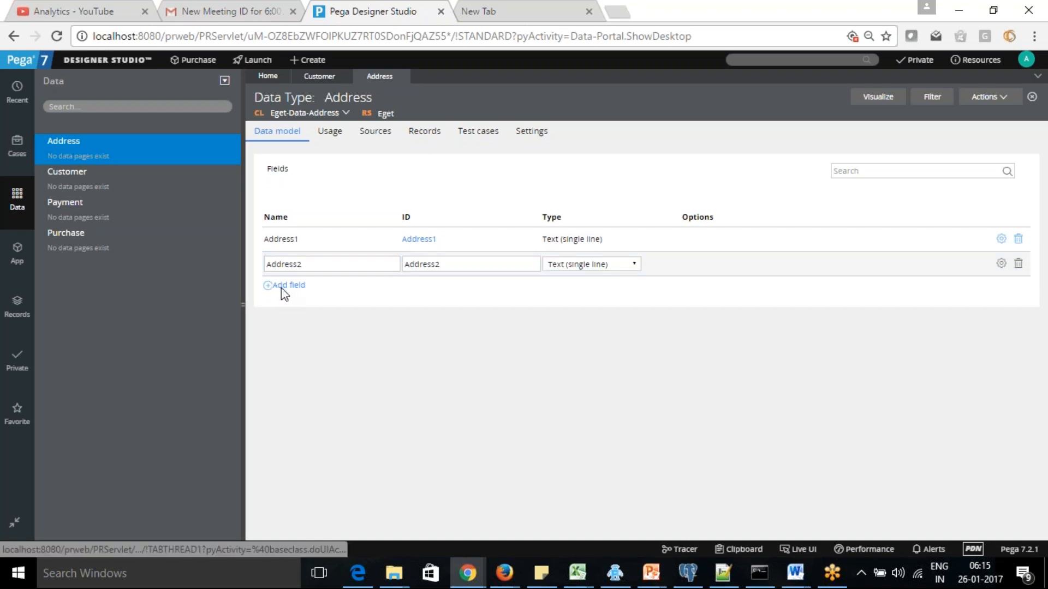
text(City)
key(Tab)
click(281, 311)
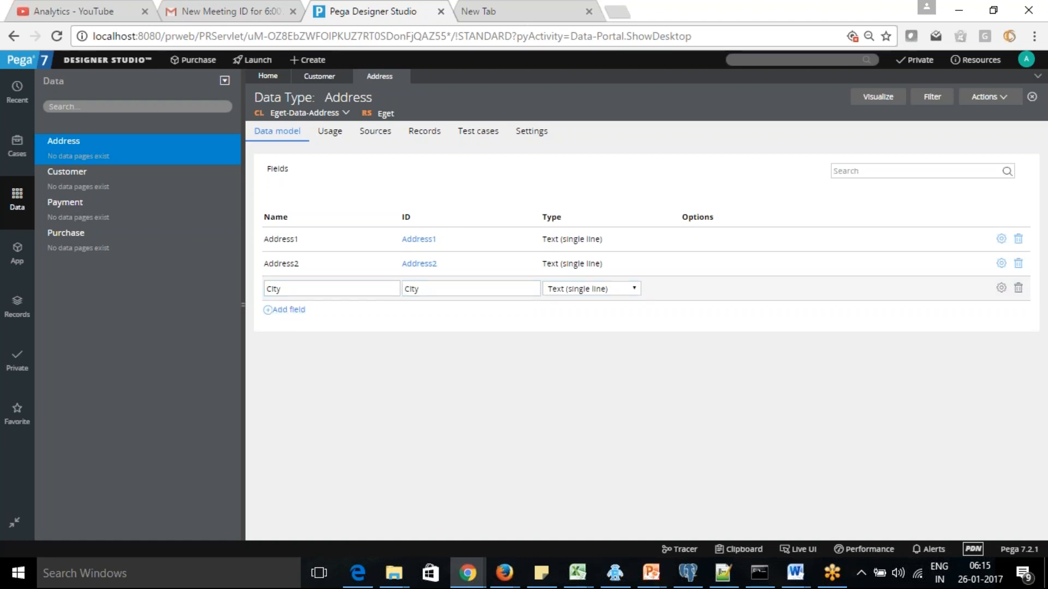
text(State)
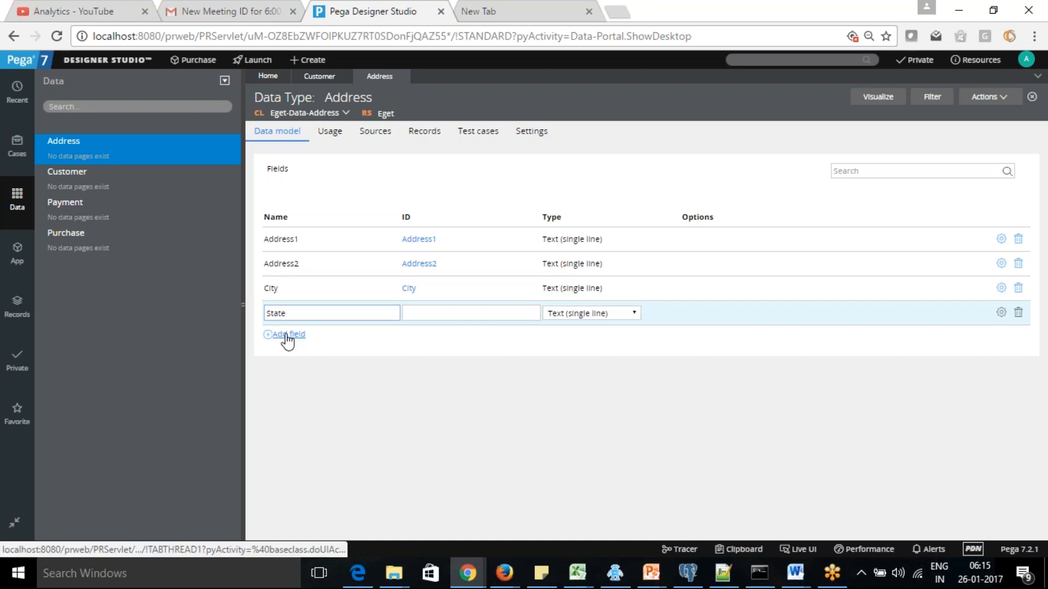
key(Tab)
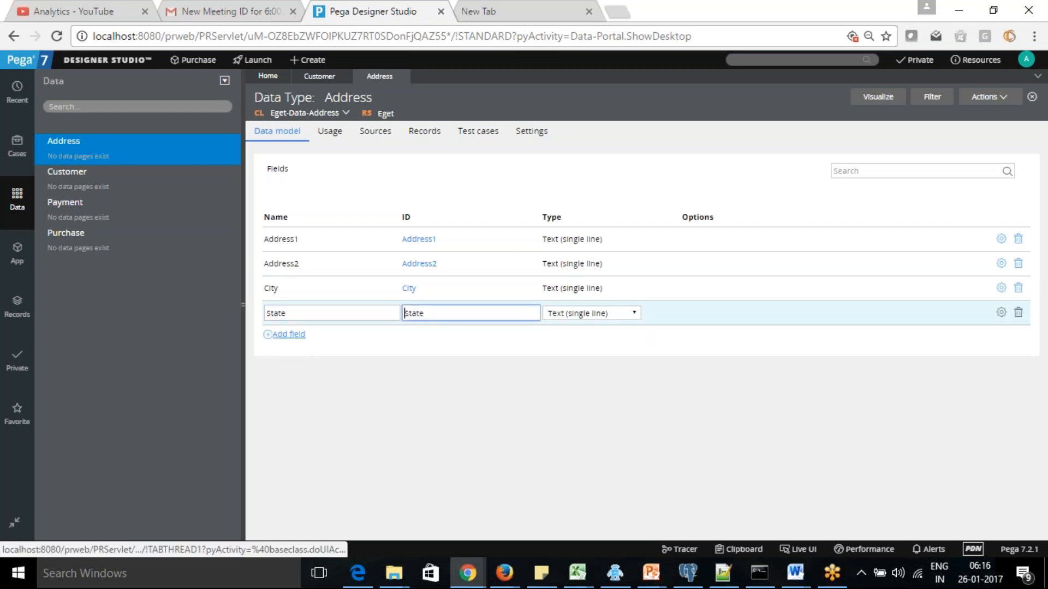
Add a single-line text field named Country to the Address data model
key(Return)
text(COuntry)
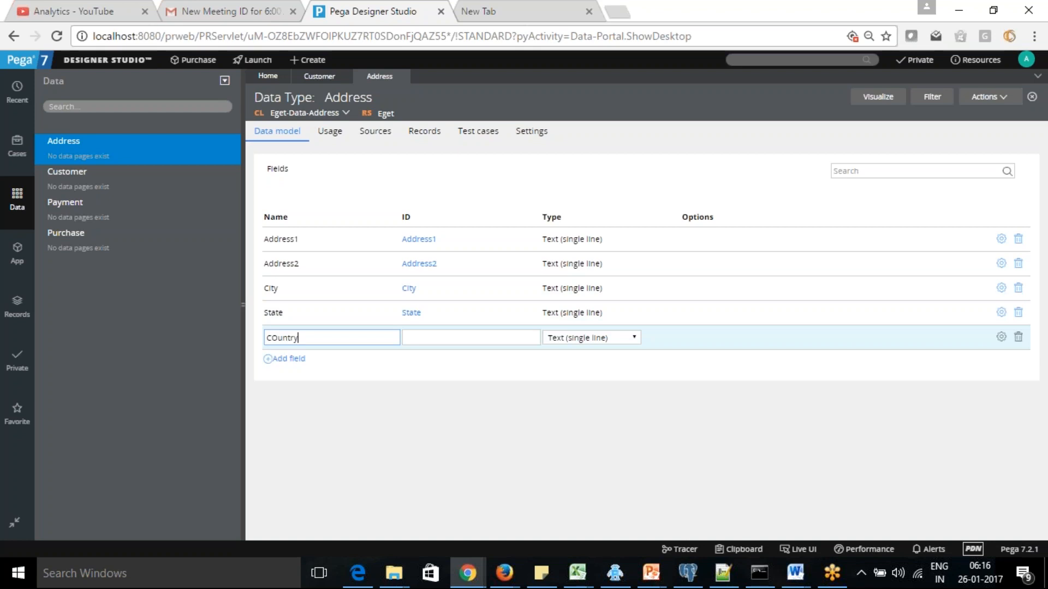
click(277, 338)
key(BackSpace)
text(o)
key(Tab)
key(Tab)
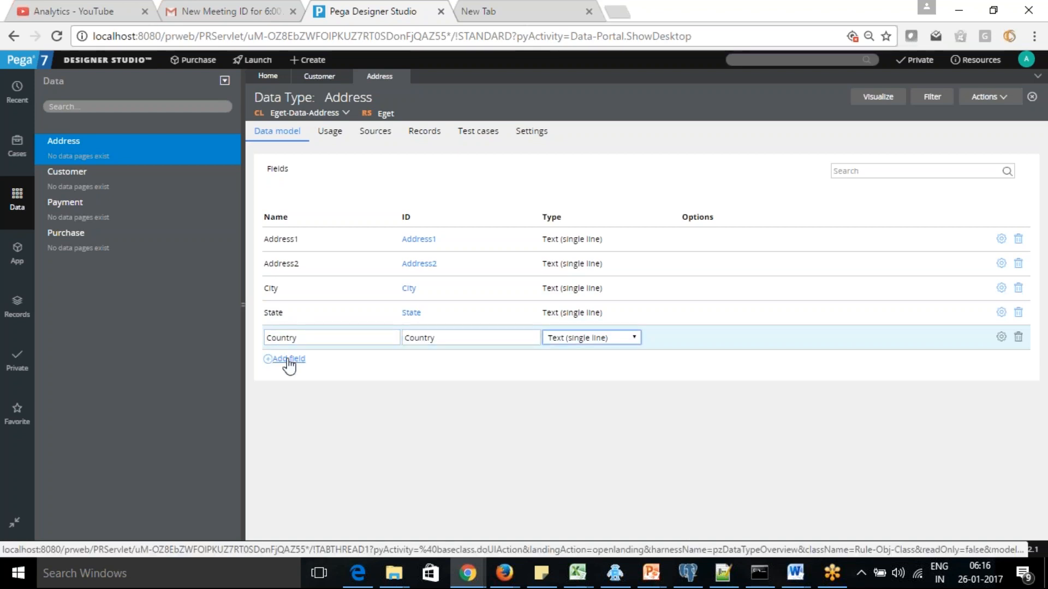
Add a single-line text field named Postal Code to the Address data model
click(288, 358)
text(Post)
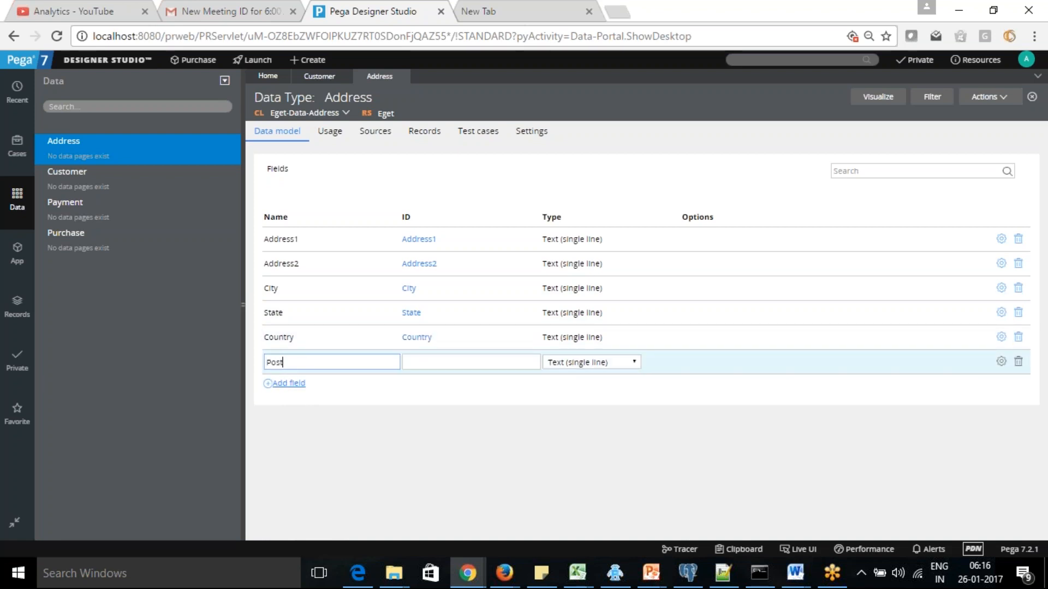
text(al Code)
key(Tab)
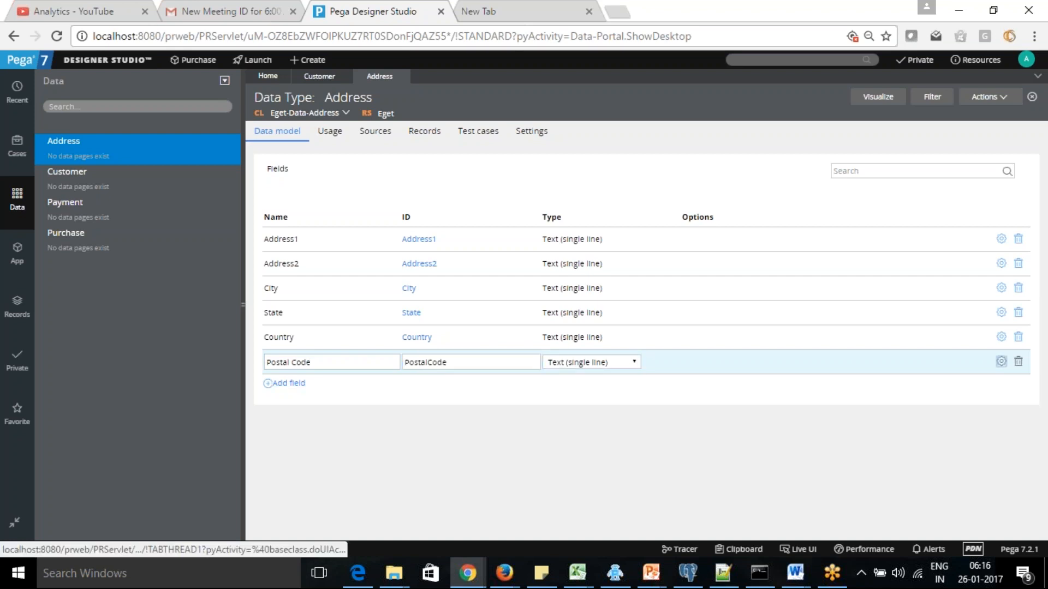
Add a single-line text field named LandMark to the Address data model
click(289, 384)
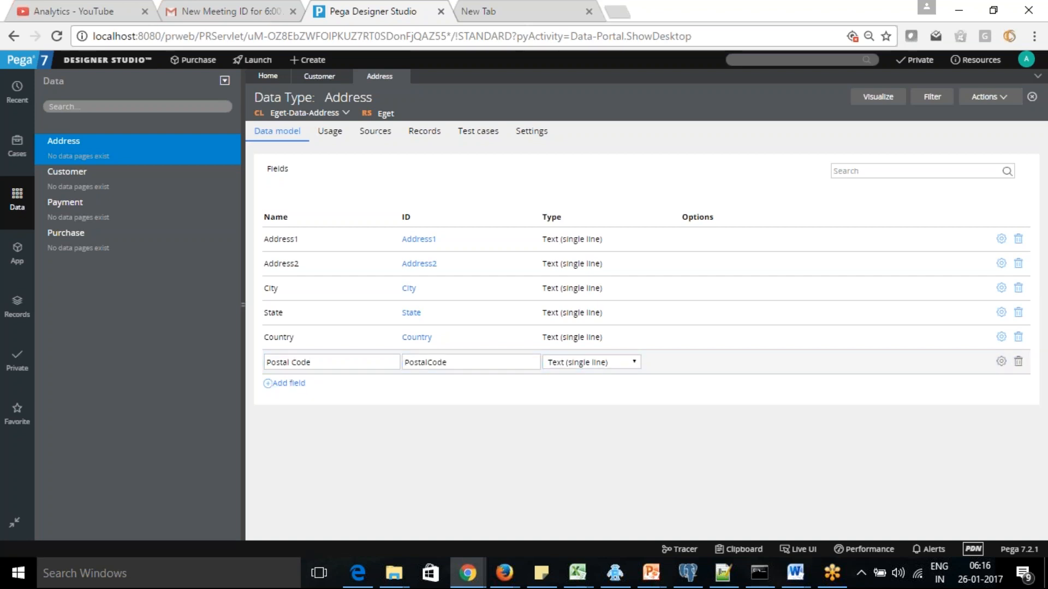
text(LandMark)
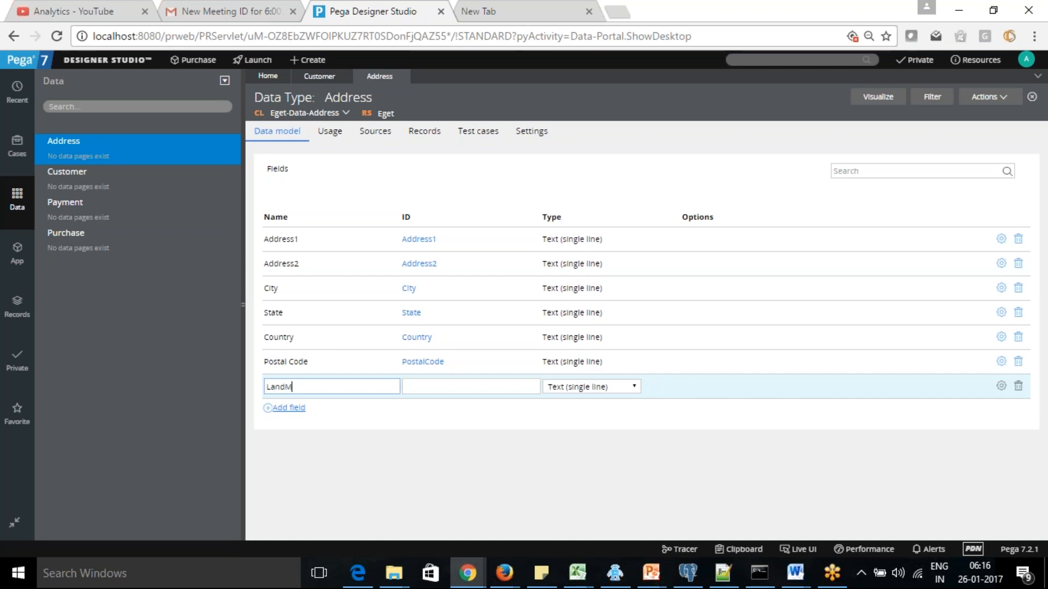
key(Tab)
key(Tab)
key(Tab)
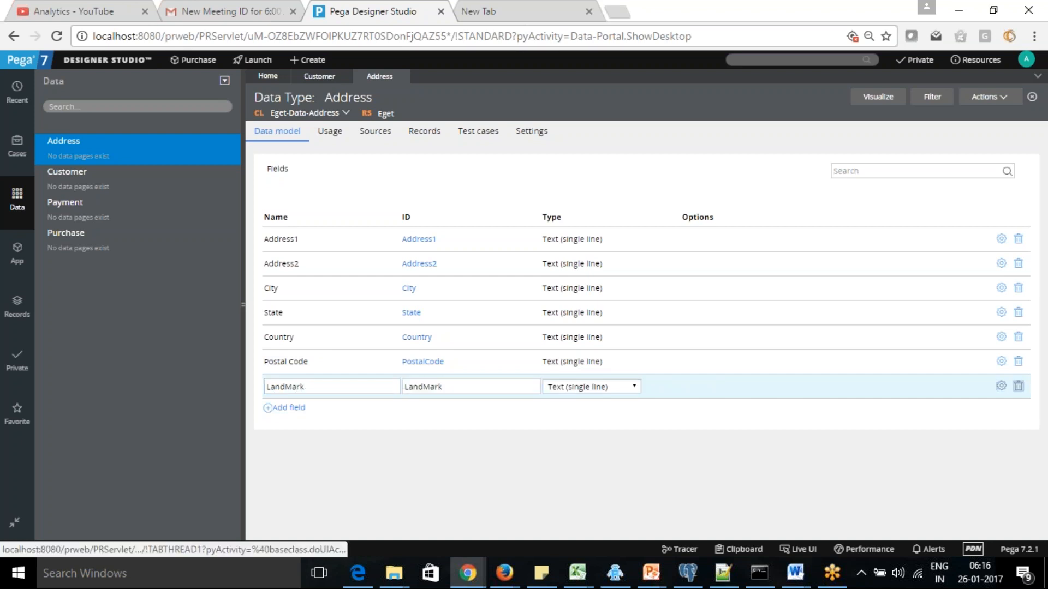
key(Tab)
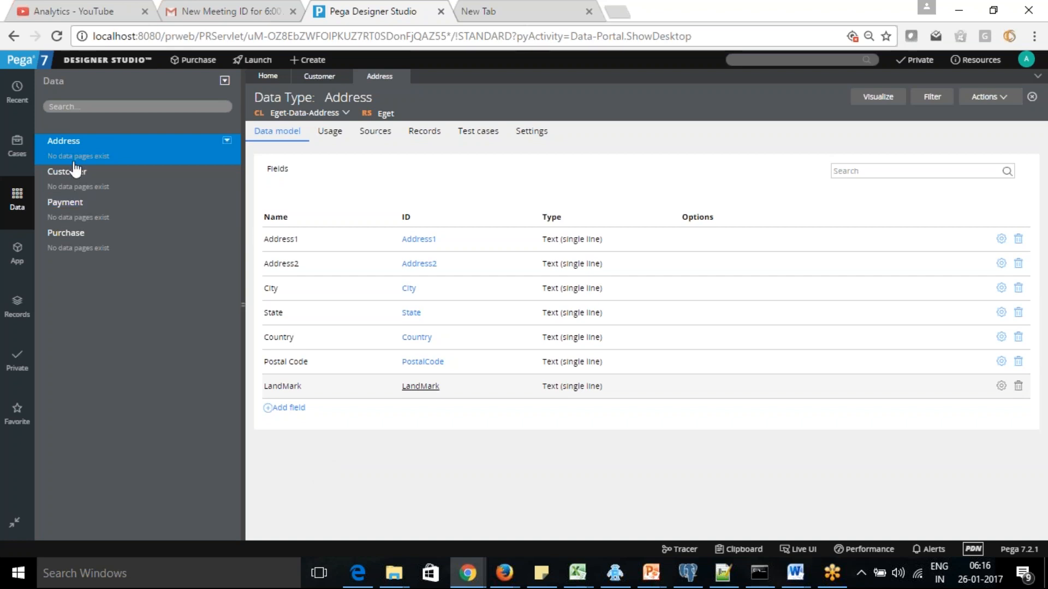
In the Customer data type, add a field named Address with the type Field group (list)
click(163, 186)
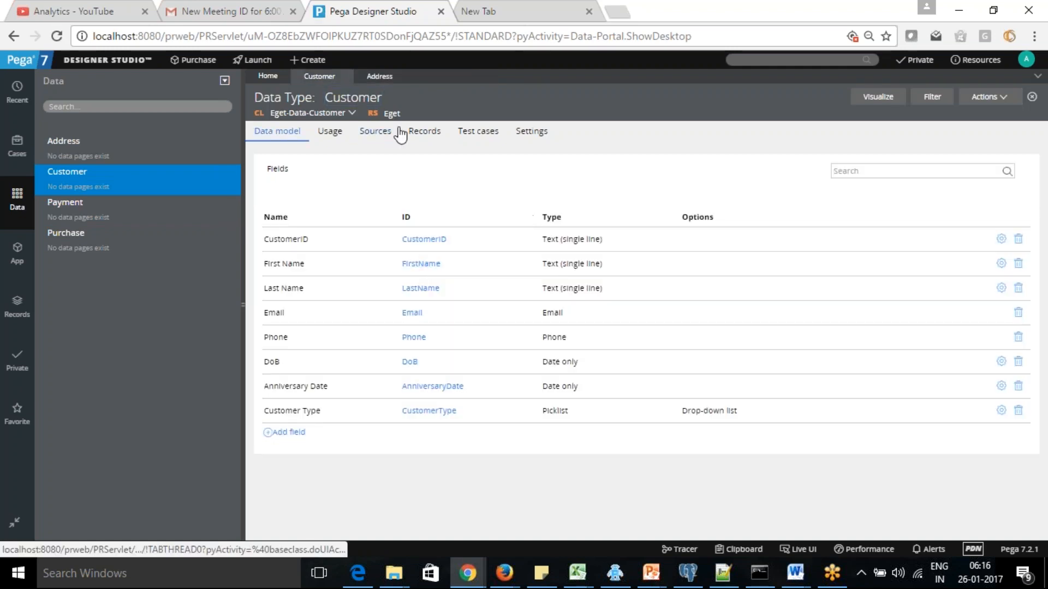
click(288, 433)
text(Address)
key(Tab)
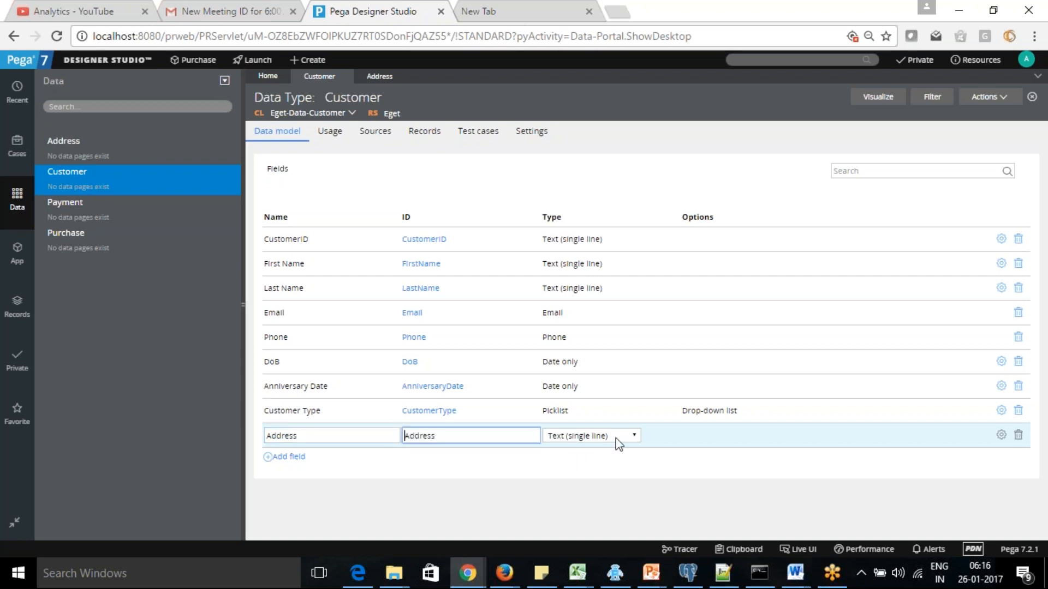
click(635, 435)
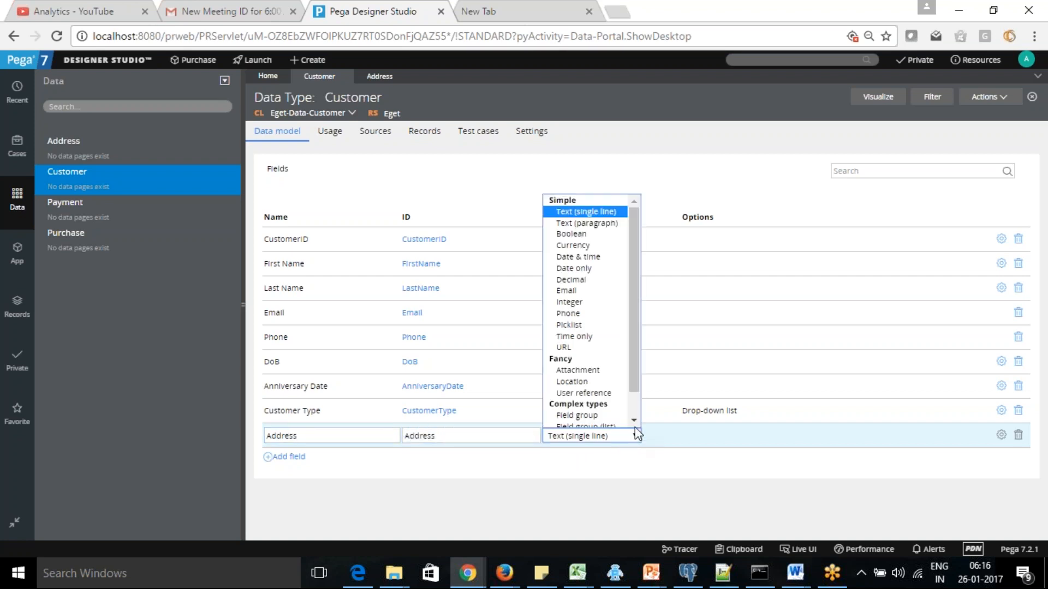
scroll(633, 349, down, 1)
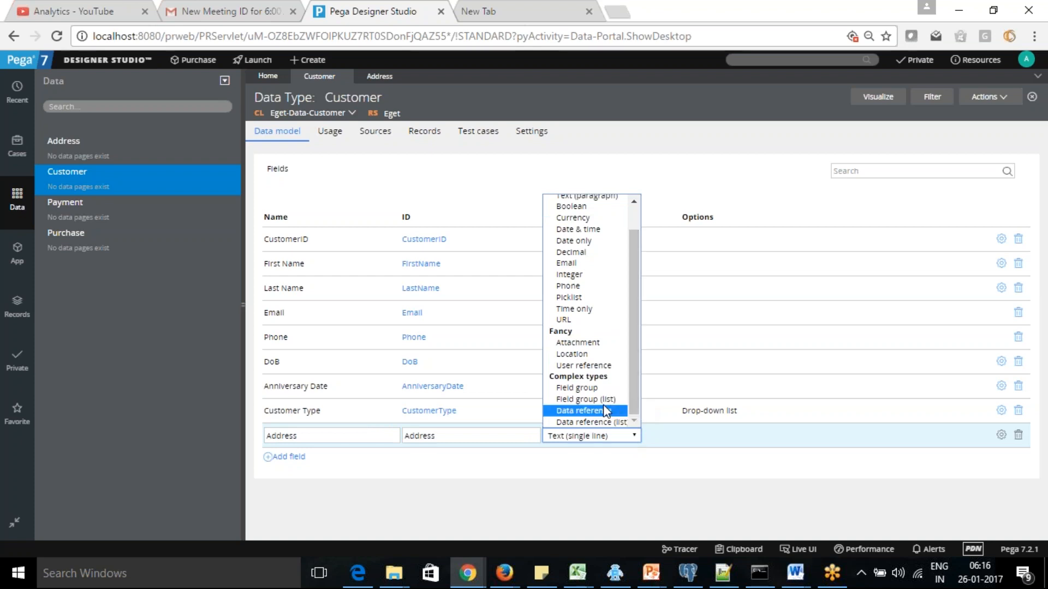
key(Up)
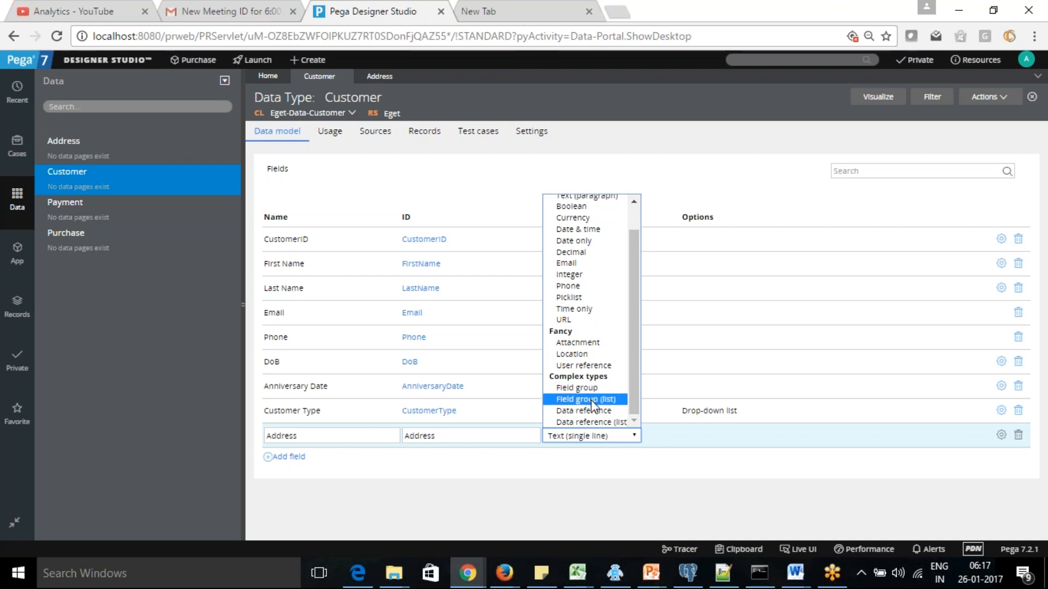
click(591, 402)
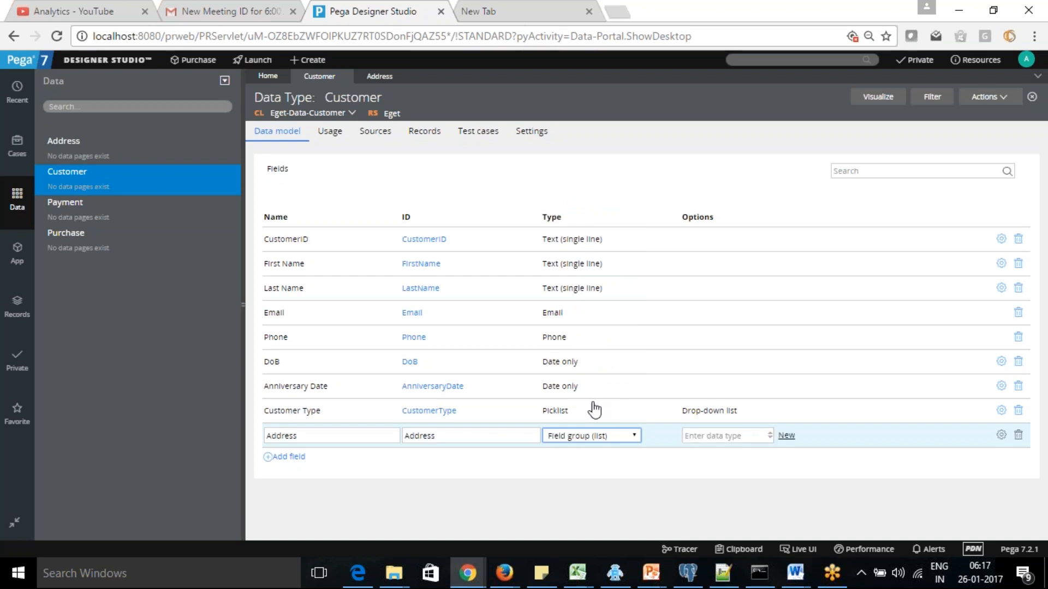
Link the Customer's Address field group list to the existing Address data type (Eget-Data-Address) listed under PURCHASE
click(743, 437)
text(Address)
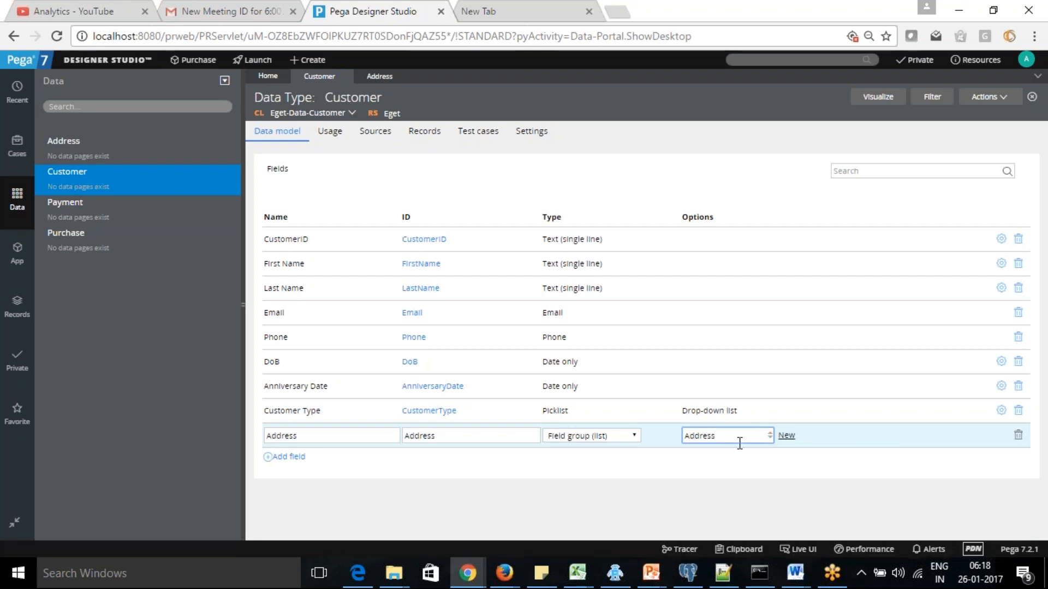
key(Tab)
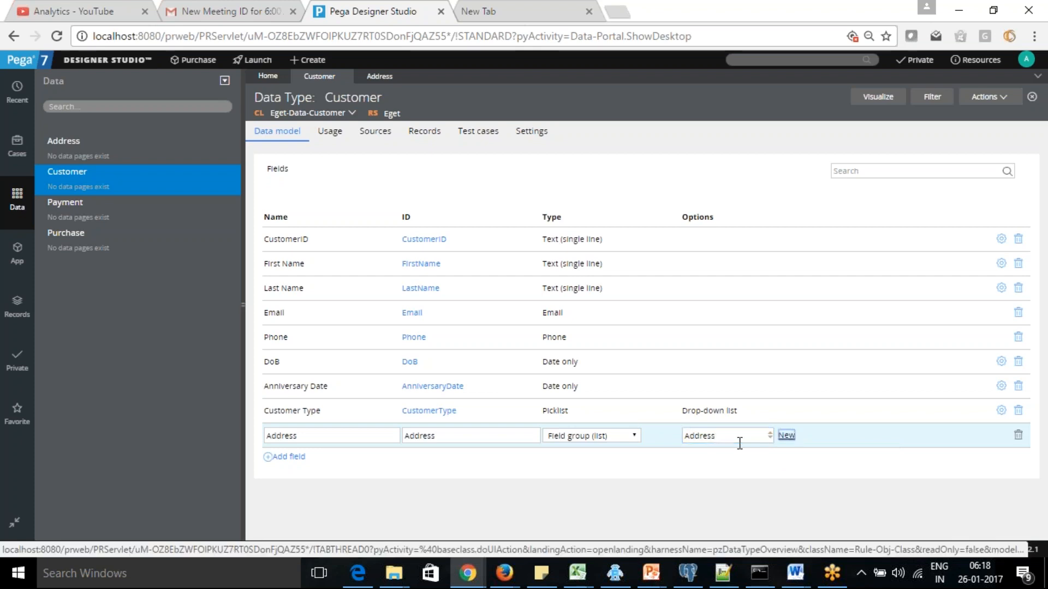
key(Tab)
key(Tab)
key(Return)
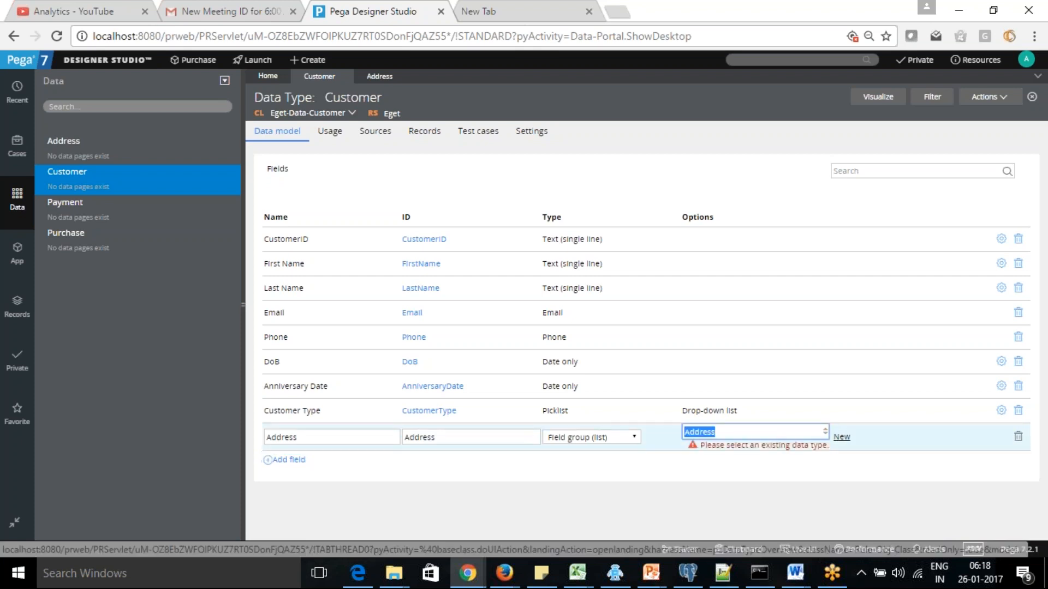
click(743, 428)
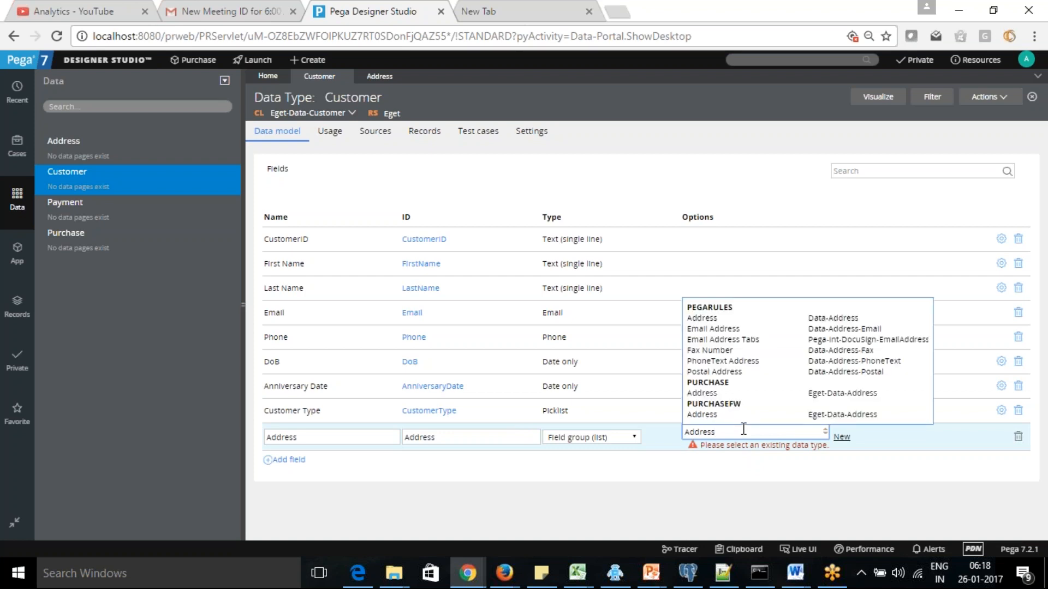
click(707, 394)
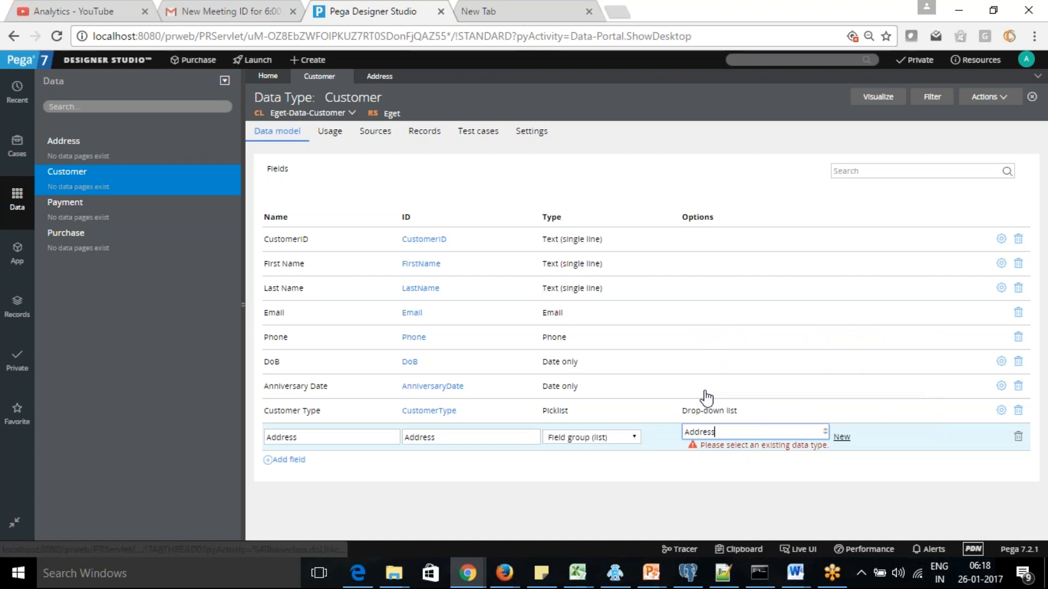
click(738, 432)
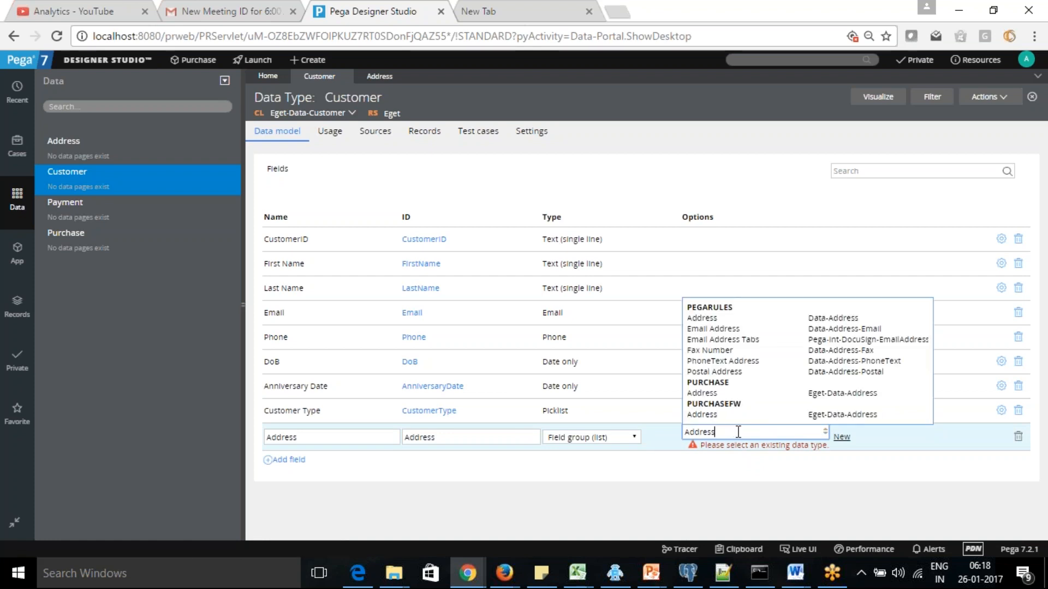
click(704, 394)
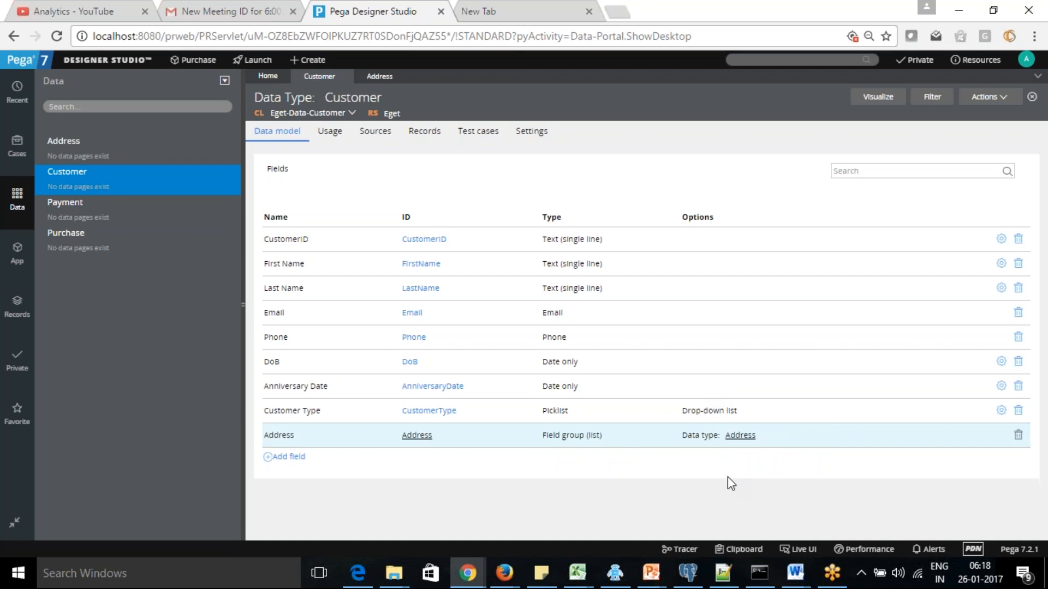
Open the Customer's Address property rule and examine its property type and page definition
click(417, 437)
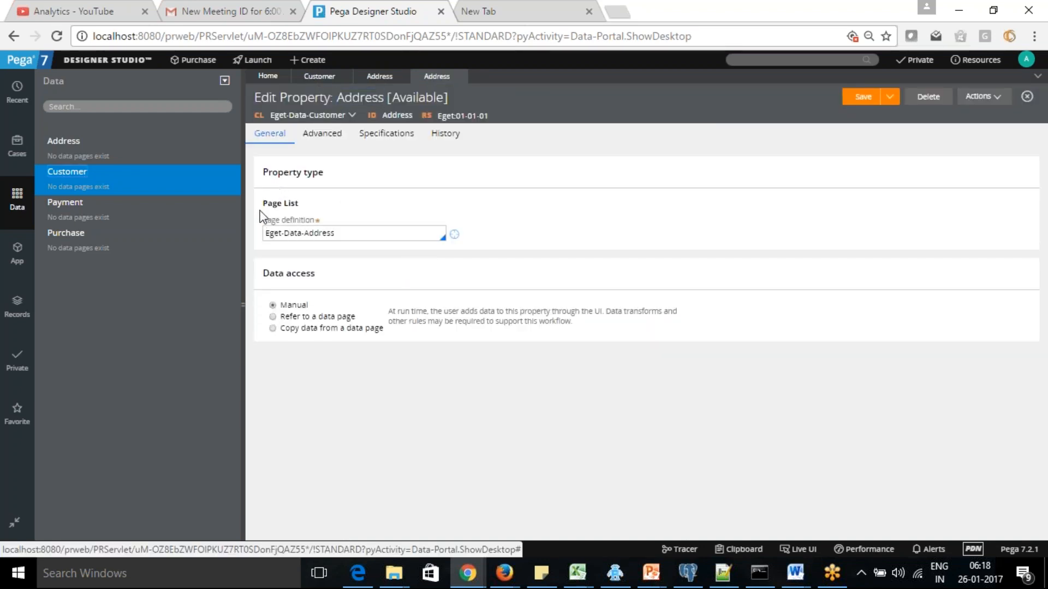
drag(263, 203, 304, 202)
click(336, 206)
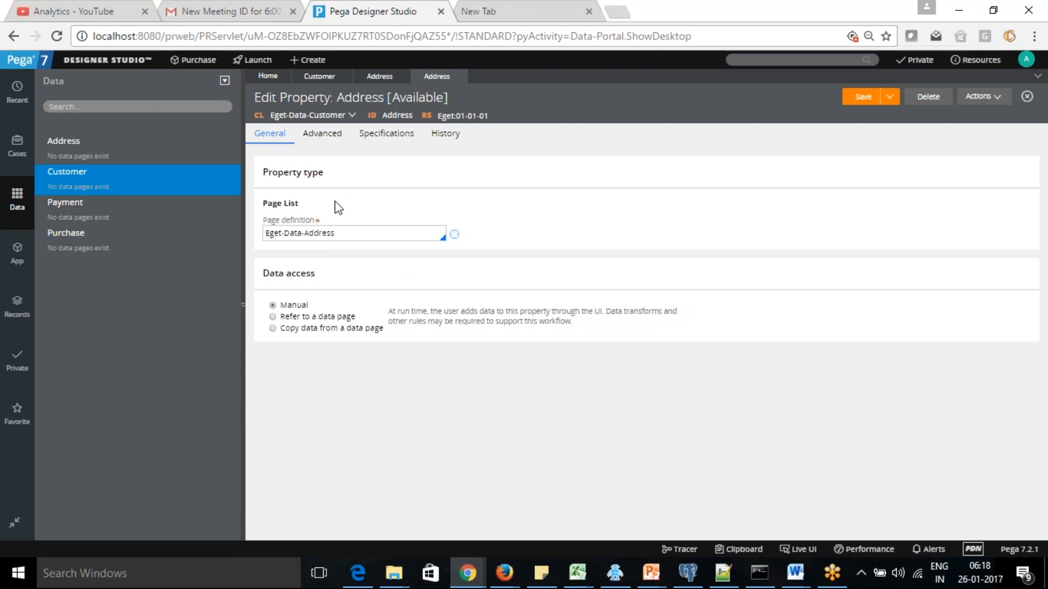
drag(336, 234, 264, 234)
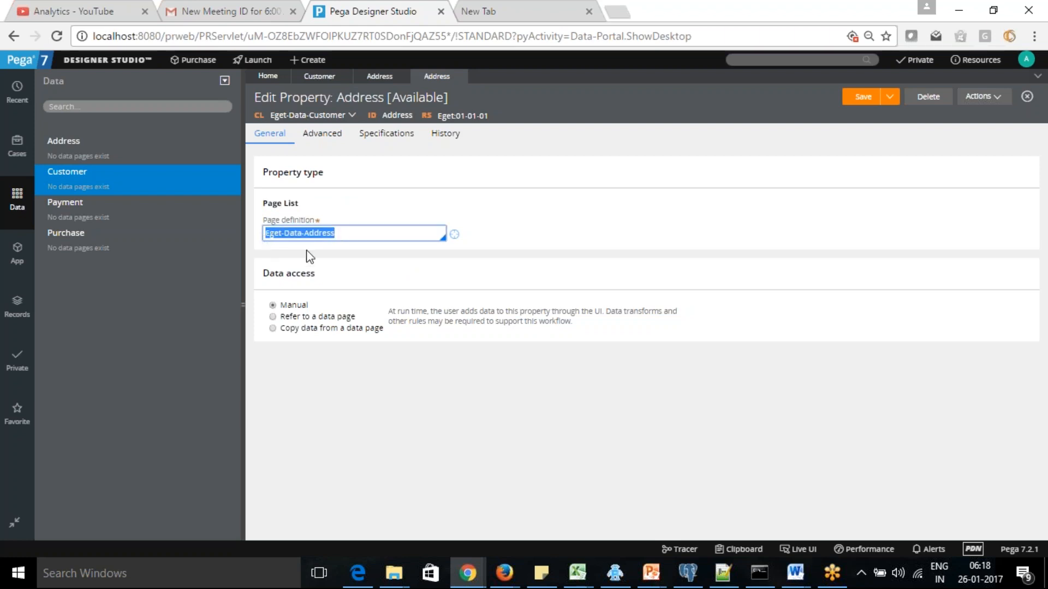
click(339, 234)
drag(339, 234, 249, 229)
drag(305, 256, 307, 258)
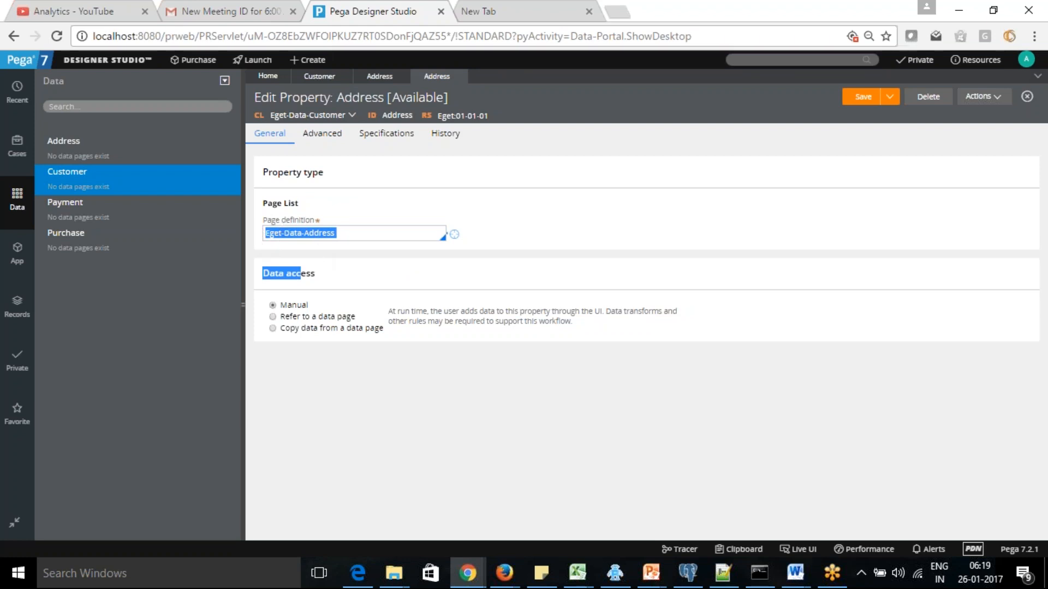
click(334, 254)
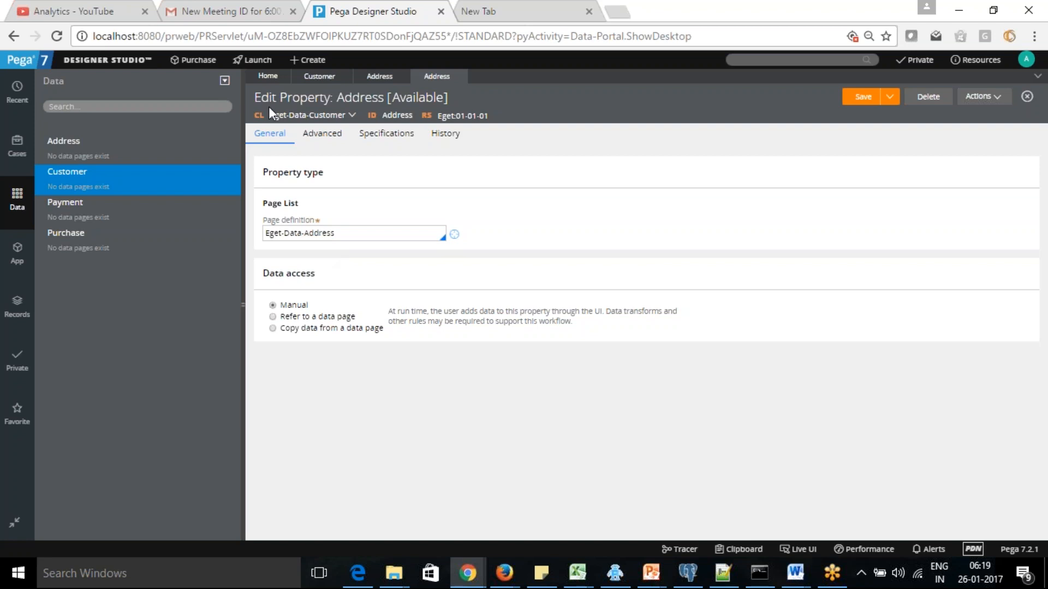
Expand the Eget-Purchase-Work class in the application explorer down to its properties and open its data model for creating properties
click(17, 254)
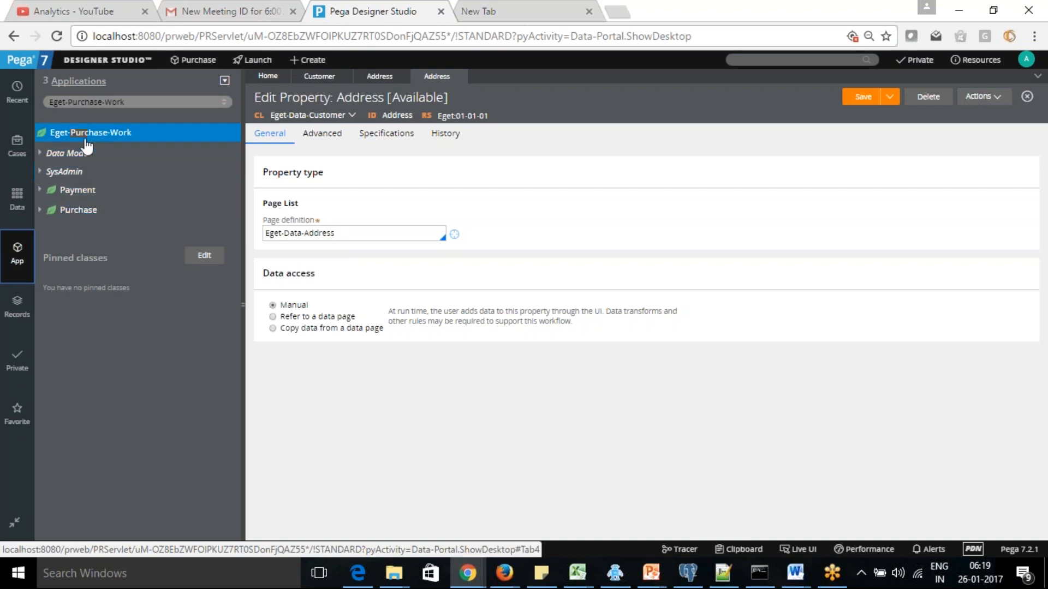
click(41, 191)
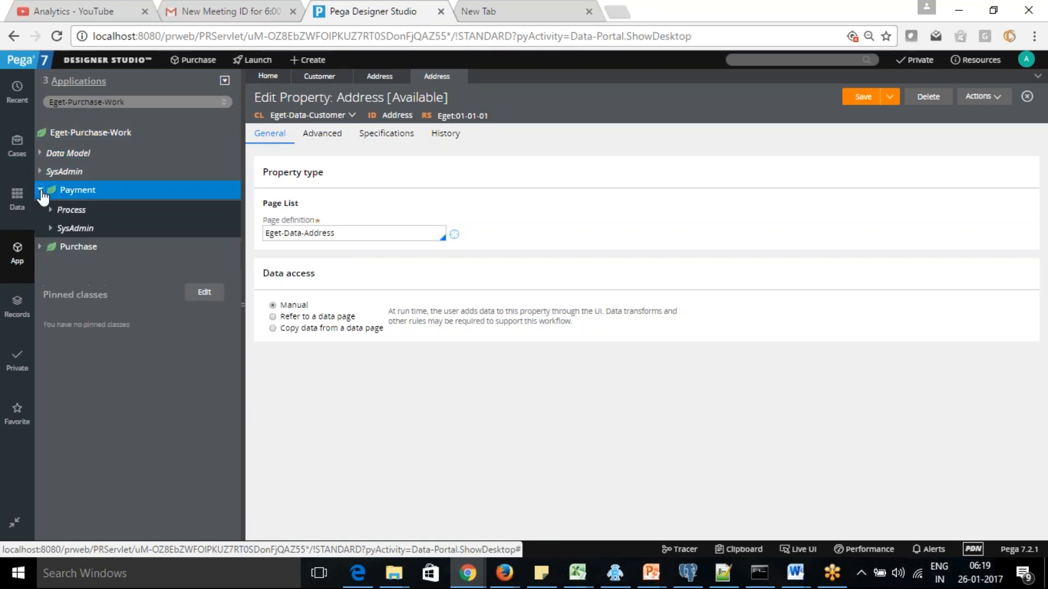
click(40, 246)
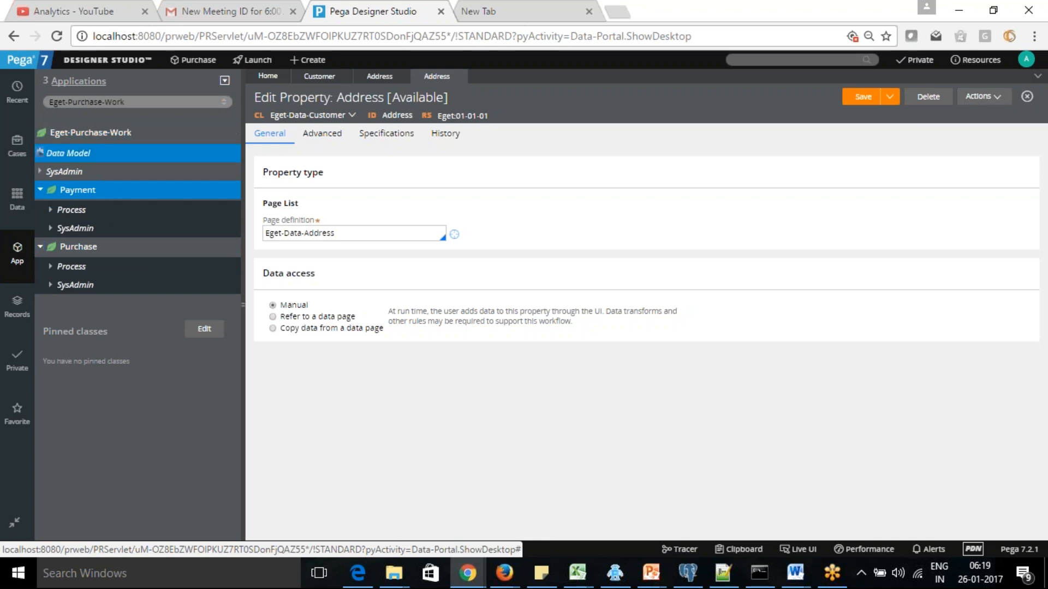
click(41, 154)
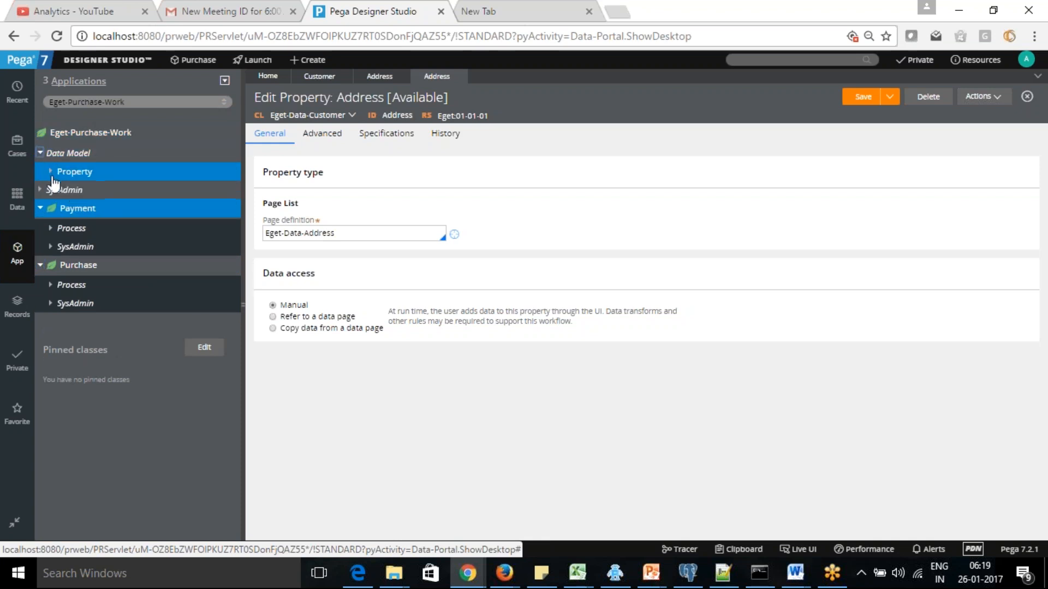
click(51, 171)
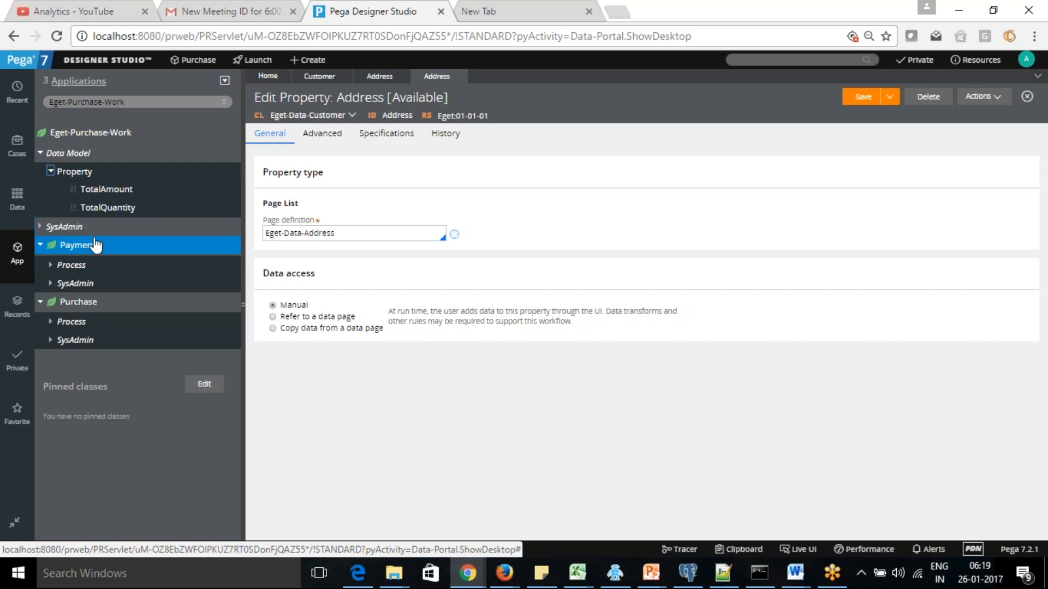
right_click(100, 134)
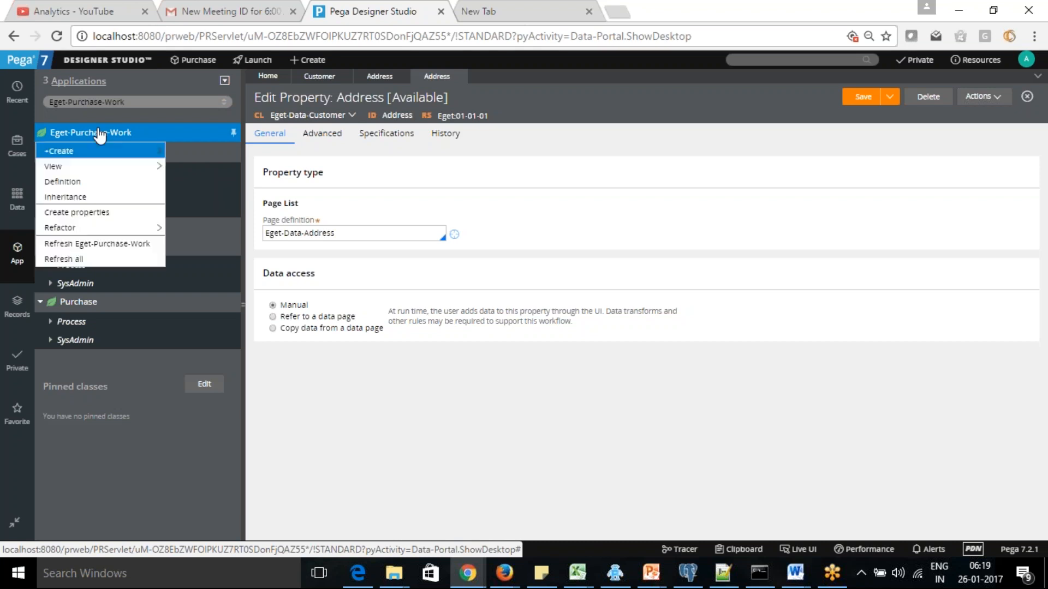
click(85, 214)
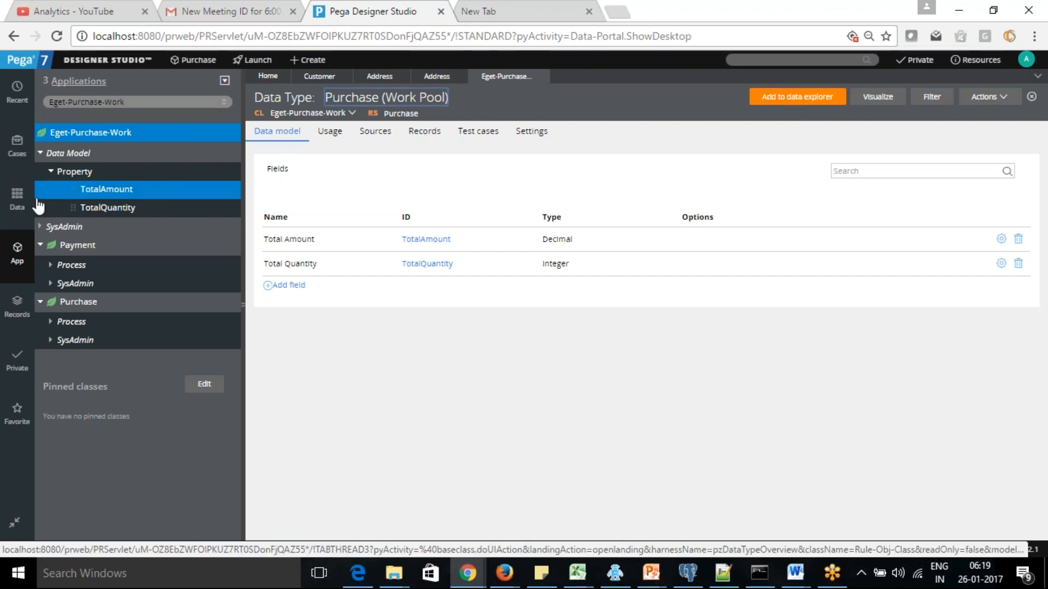
Add the Purchase (Work Pool) data type to the data explorer and refresh the explorer's list of data types
click(8, 198)
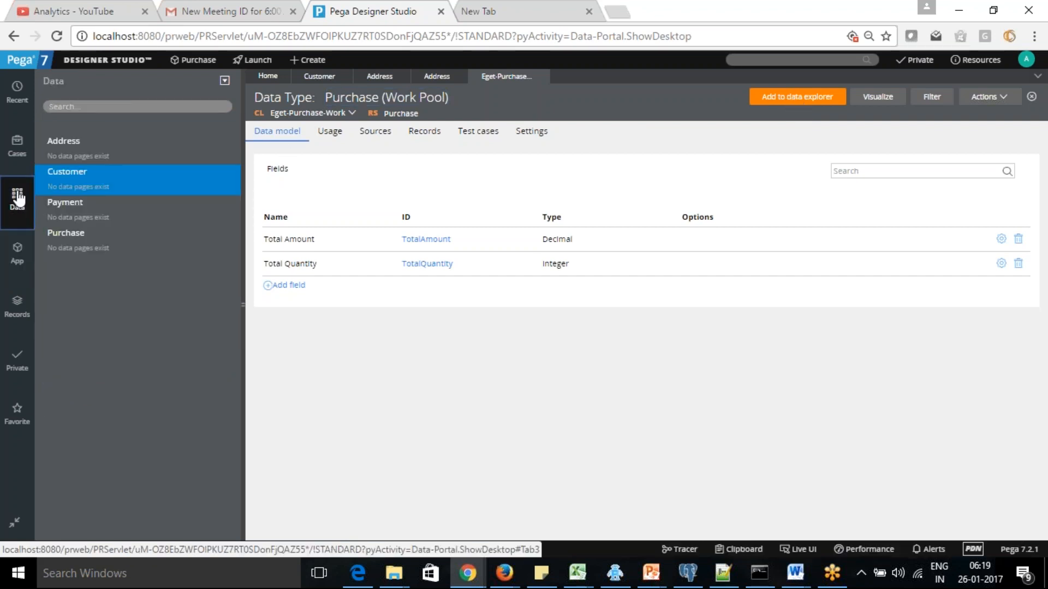
click(806, 100)
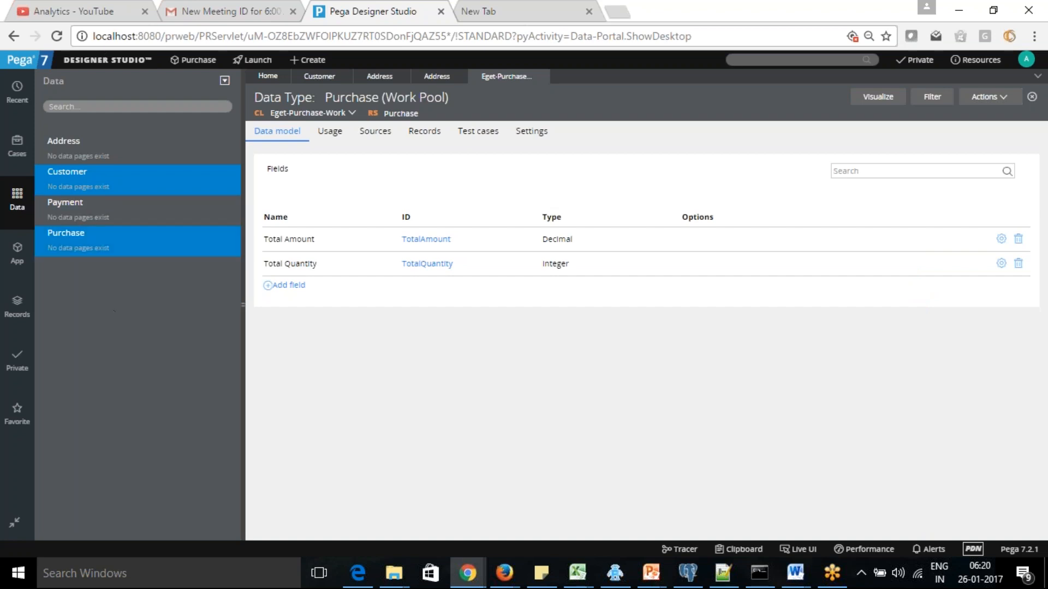
click(17, 254)
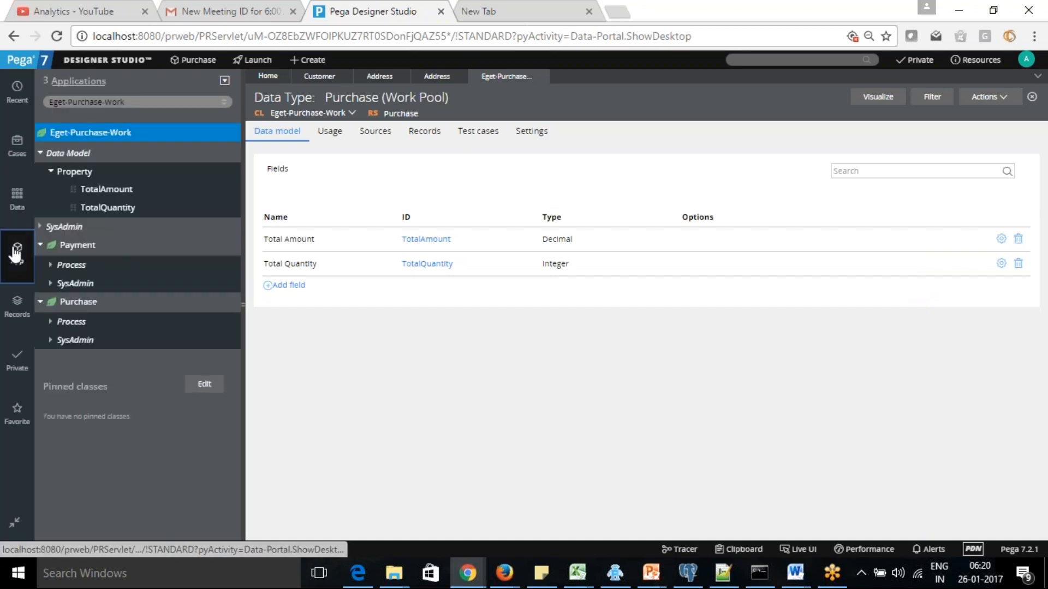
click(18, 201)
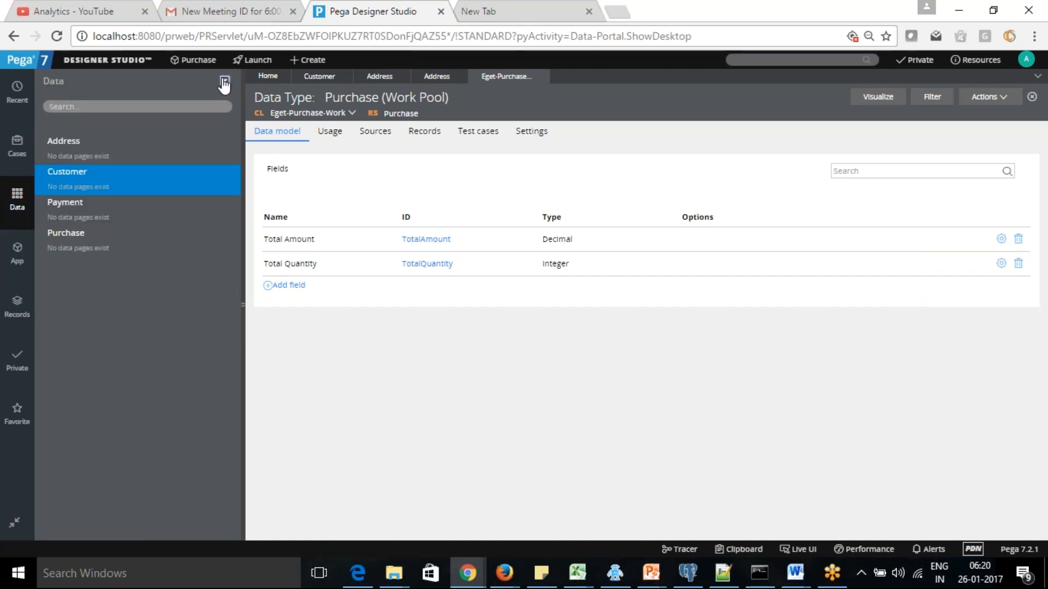
click(224, 81)
click(255, 140)
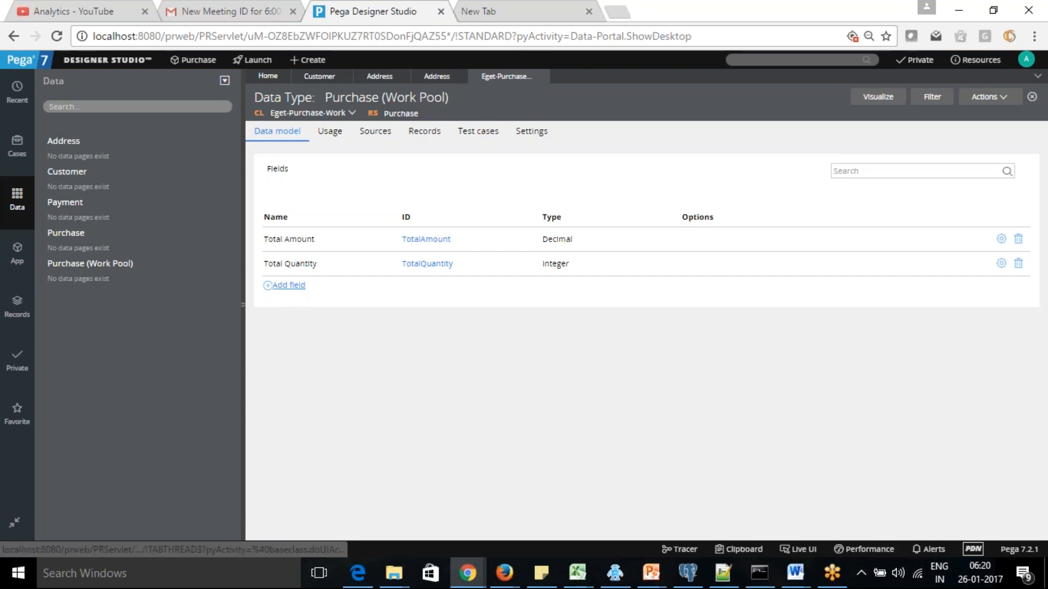
Add a field named Customer with the type Field group to the Purchase (Work Pool) data model
click(290, 286)
text(Cus)
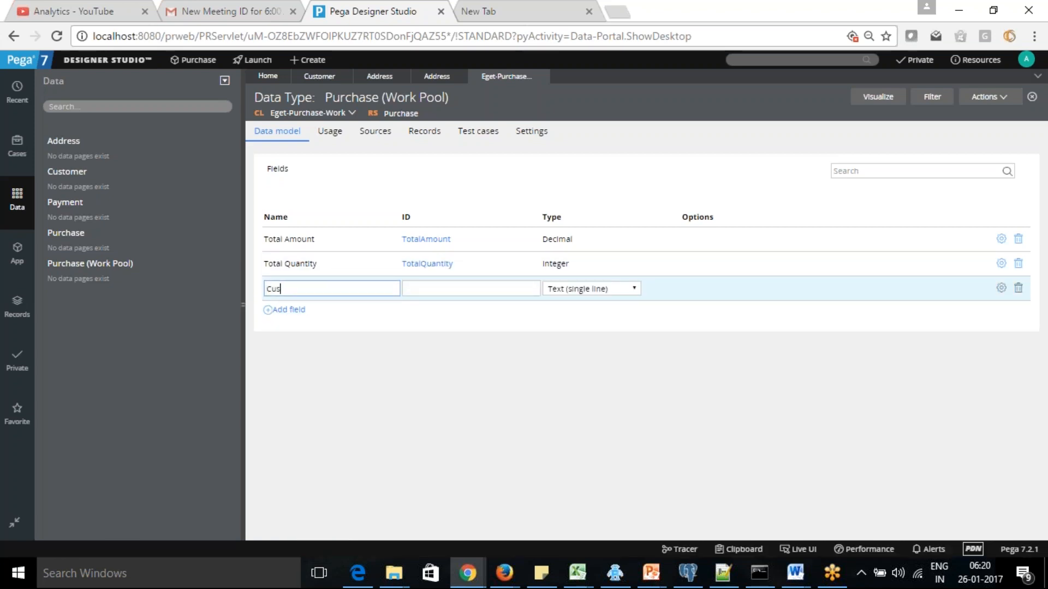
text(tomer)
key(Tab)
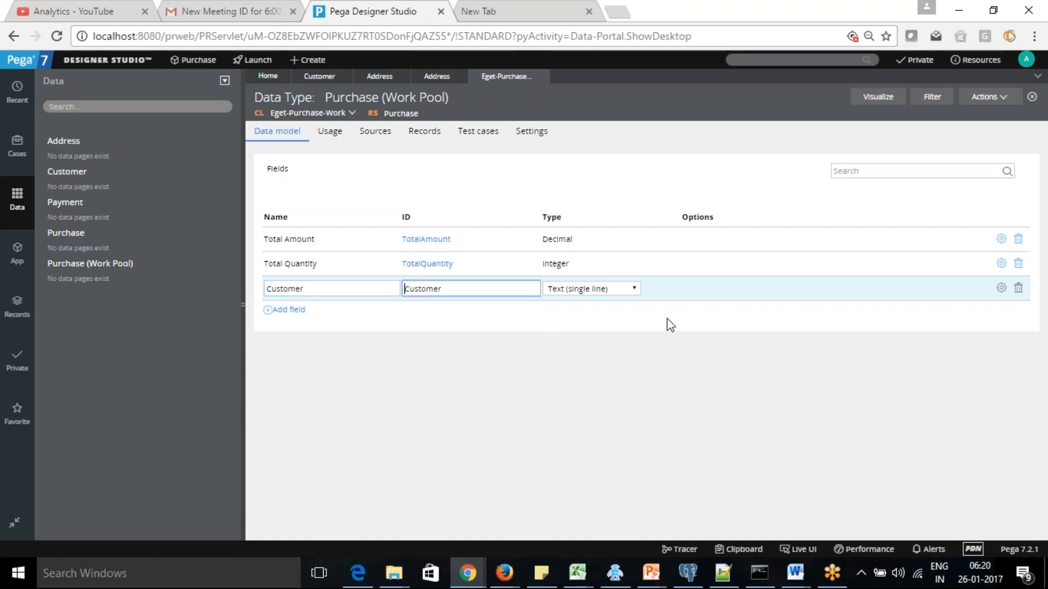
click(633, 289)
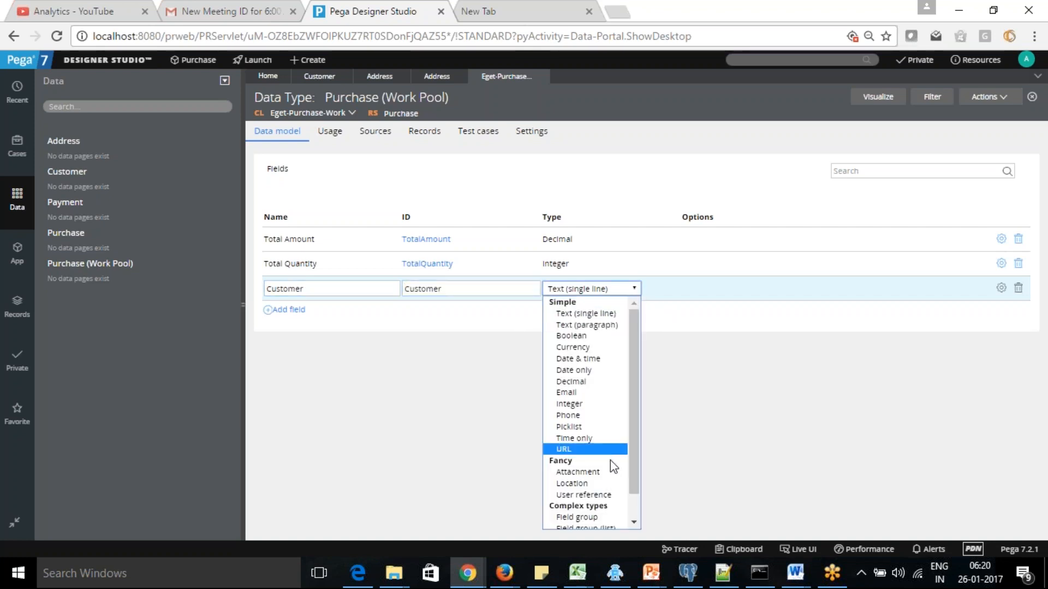
click(605, 517)
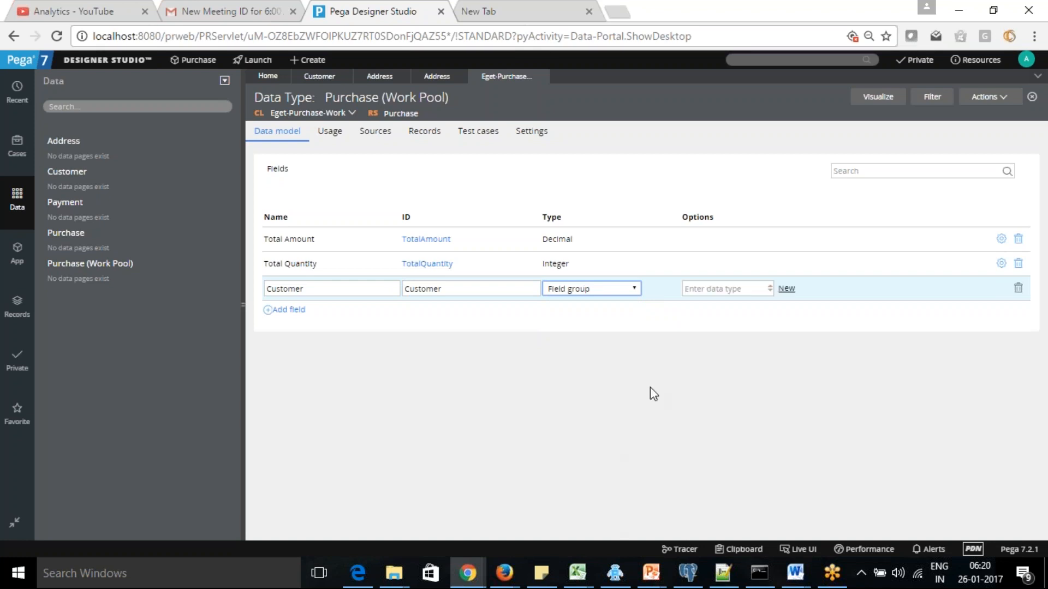
Link the Customer field group to the existing Customer data type (Eget-Data-Customer) listed under PURCHASE
click(748, 290)
text(Cus)
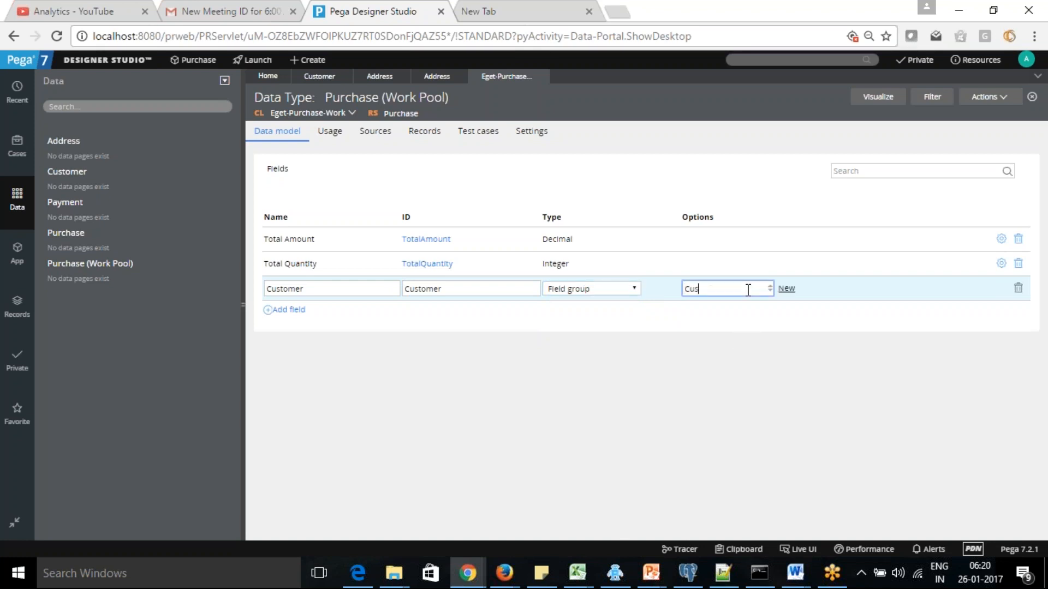
text(tomer)
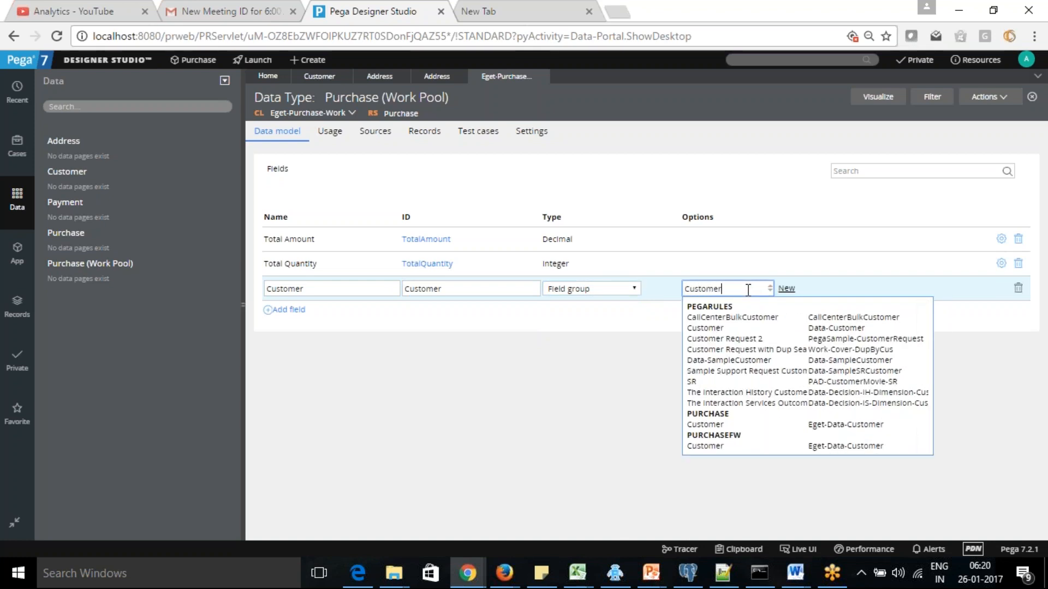
click(705, 424)
key(Tab)
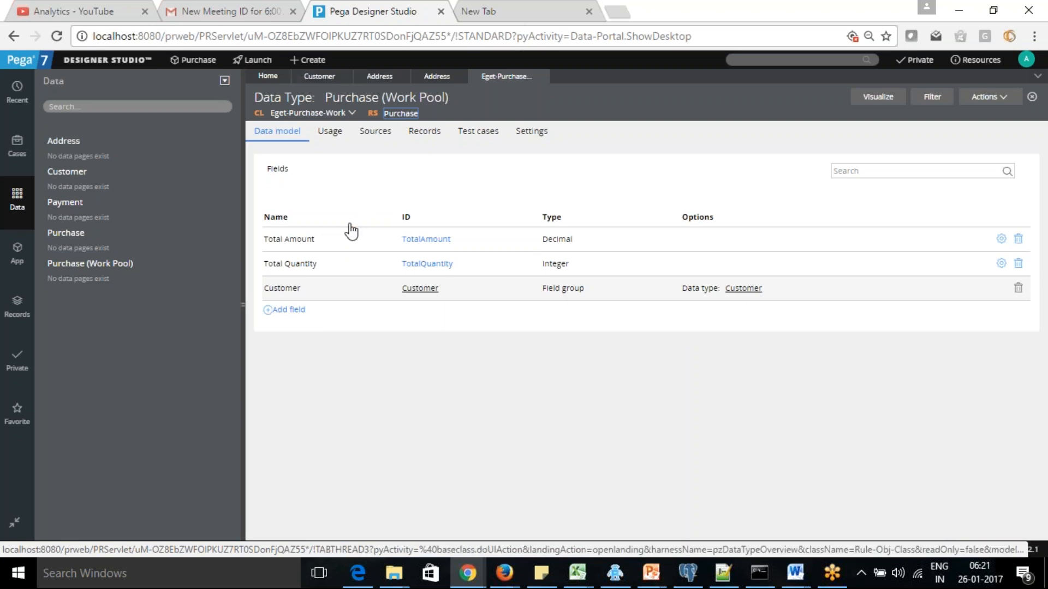
Refresh the application explorer and expand the Eget-Purchase-Work properties through Customer and Address to examine the nested fields
click(18, 253)
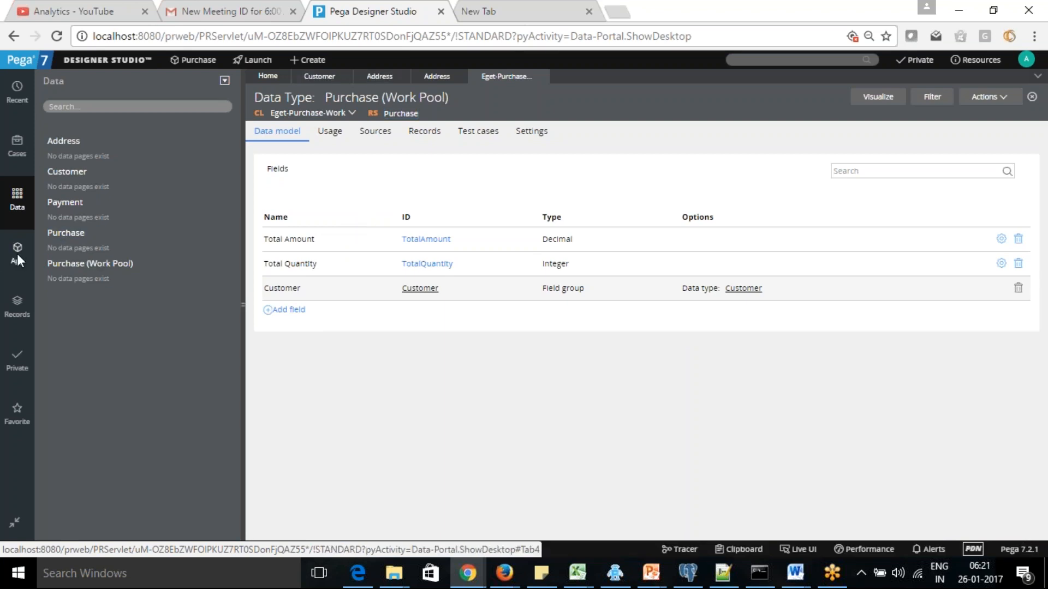
click(223, 81)
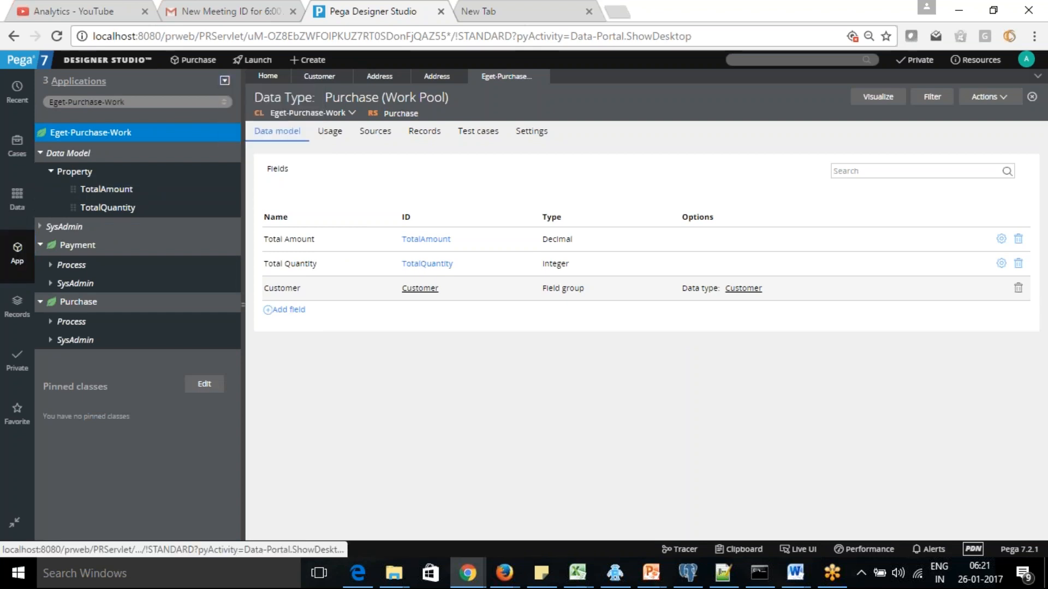
click(40, 154)
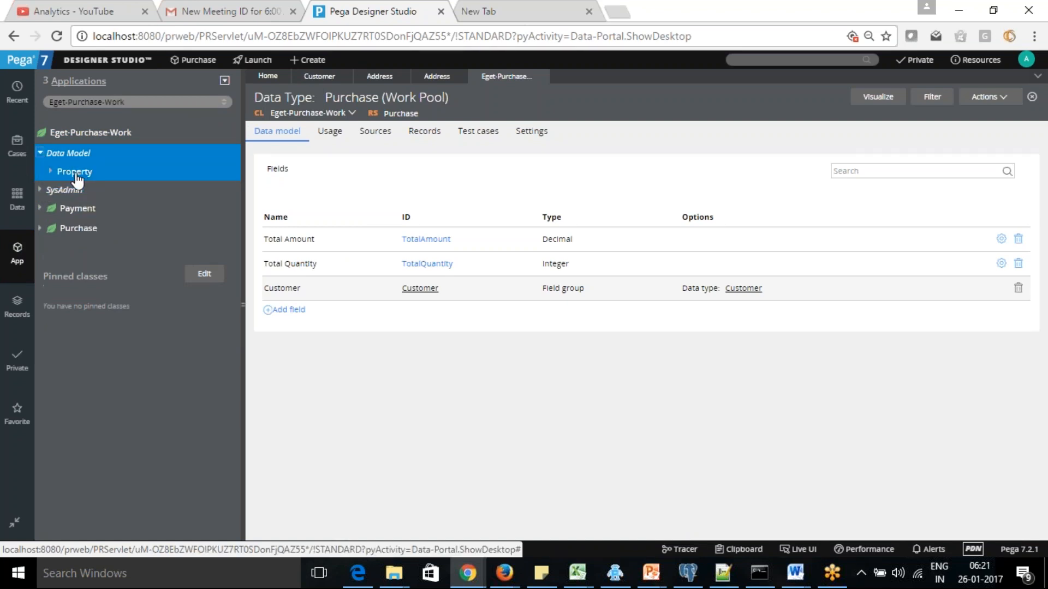
click(50, 172)
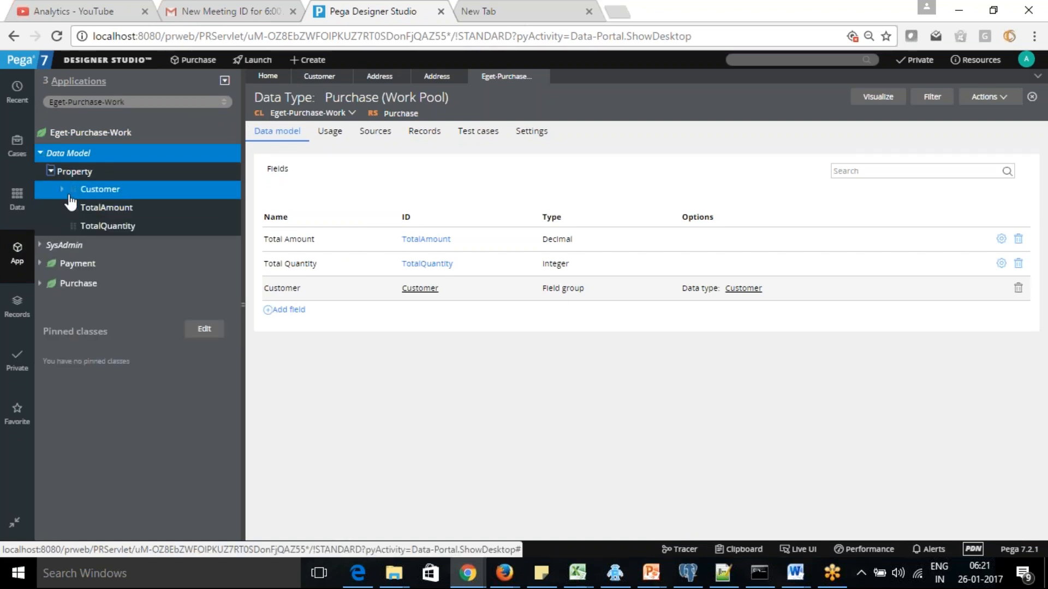
click(62, 190)
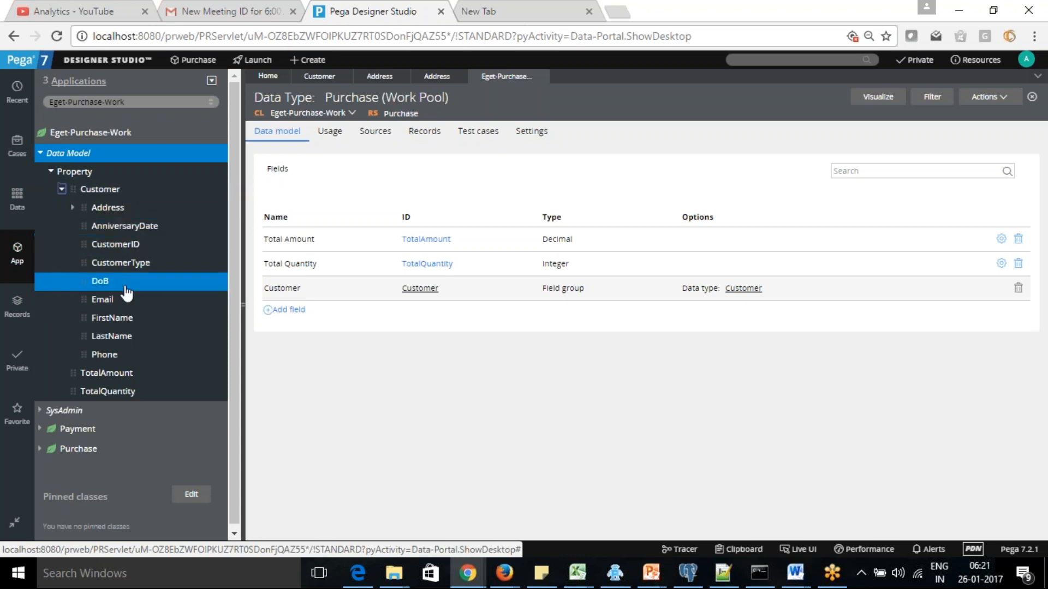
click(73, 208)
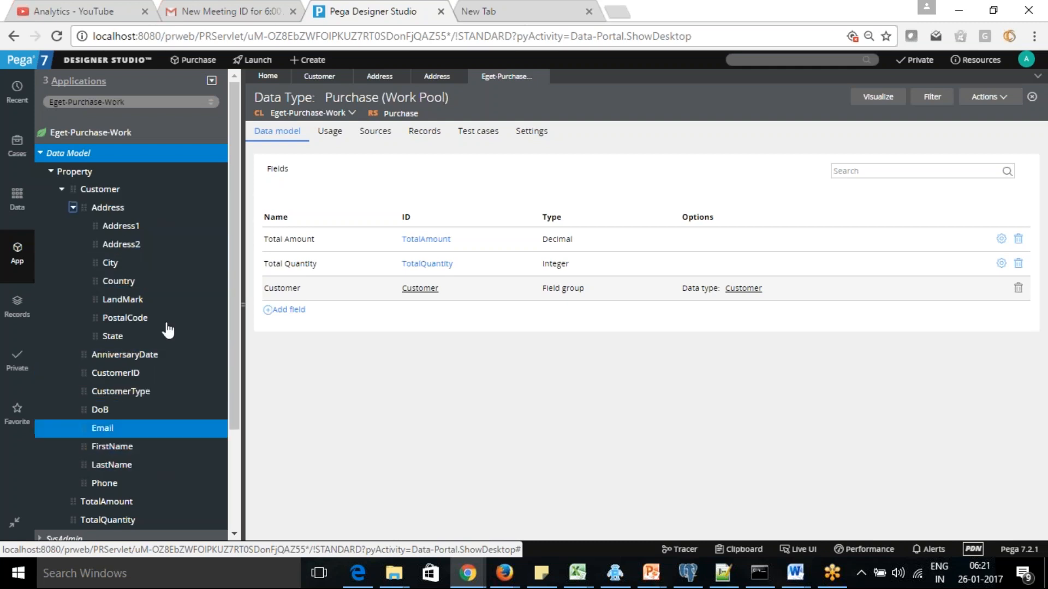
mouse_move(234, 348)
mouse_down()
mouse_move(237, 402)
mouse_move(237, 339)
mouse_up()
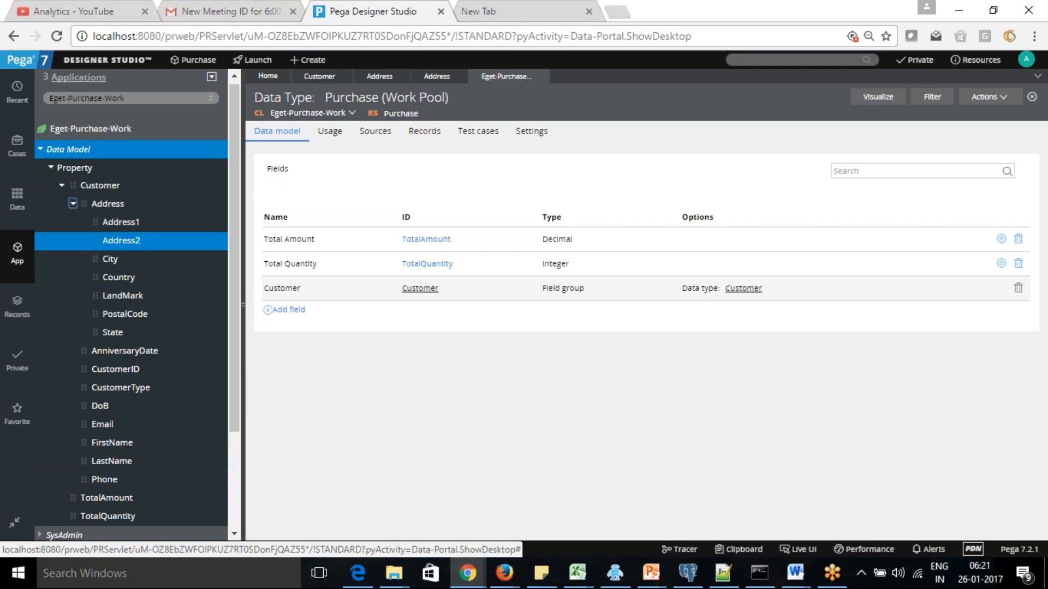
Open the Customer property and its nested Address property to check their property types, and collapse the Customer node
click(104, 186)
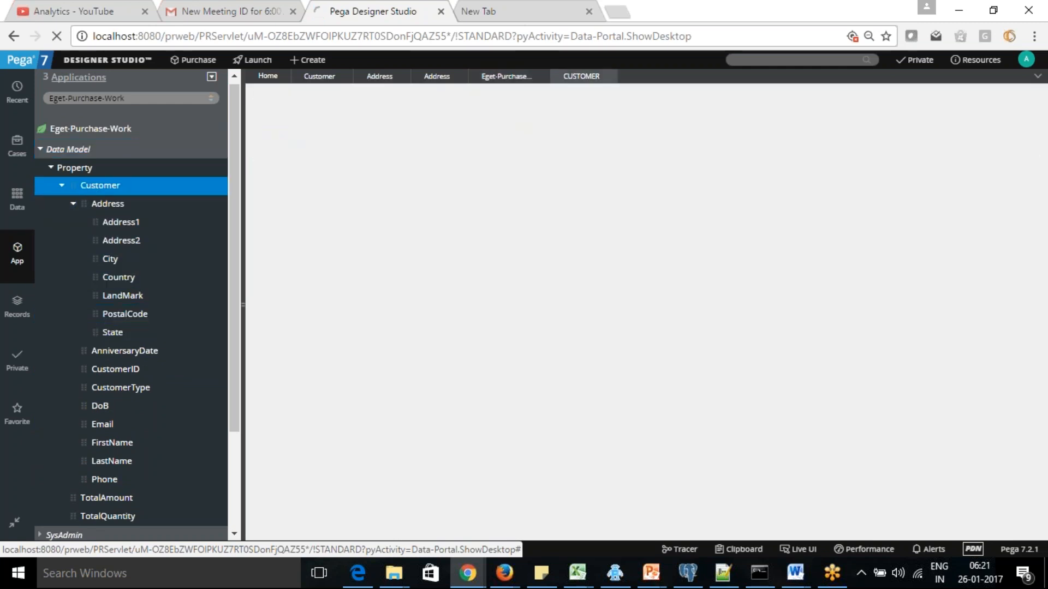
drag(312, 209, 260, 207)
click(344, 210)
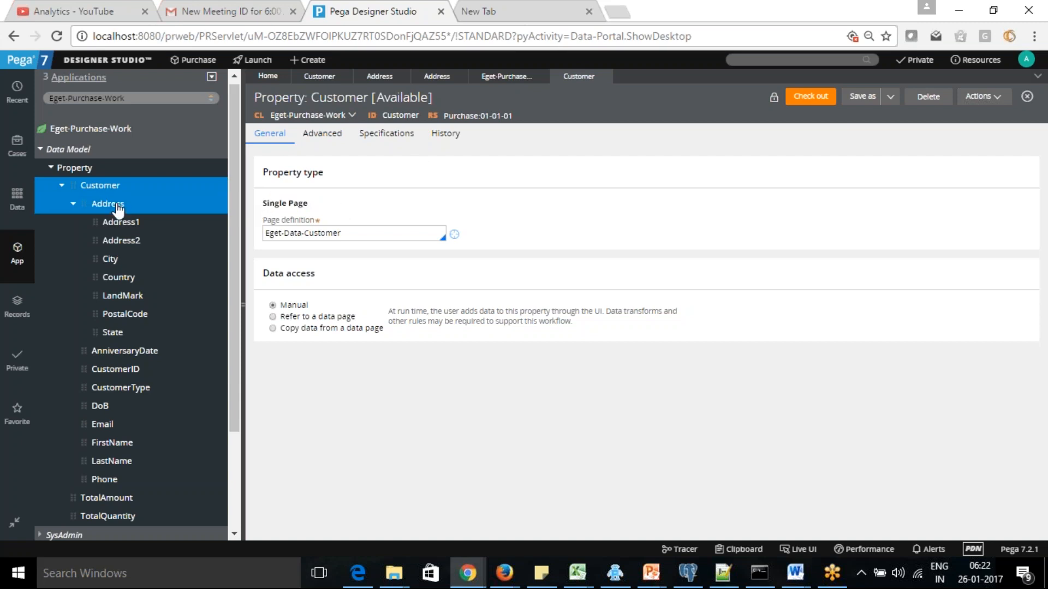
click(159, 209)
drag(322, 211, 260, 206)
click(325, 211)
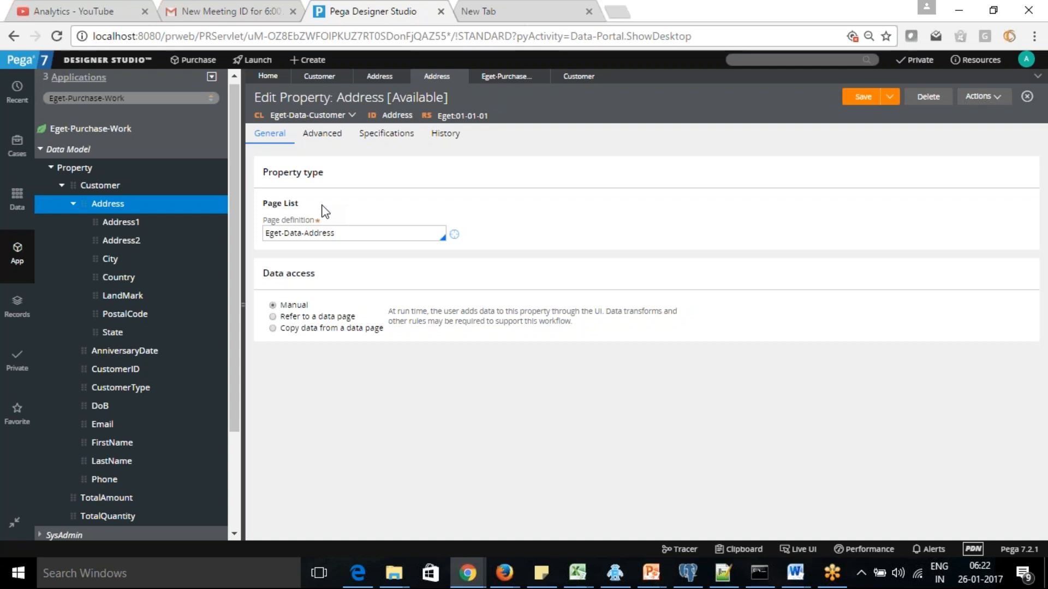
click(61, 186)
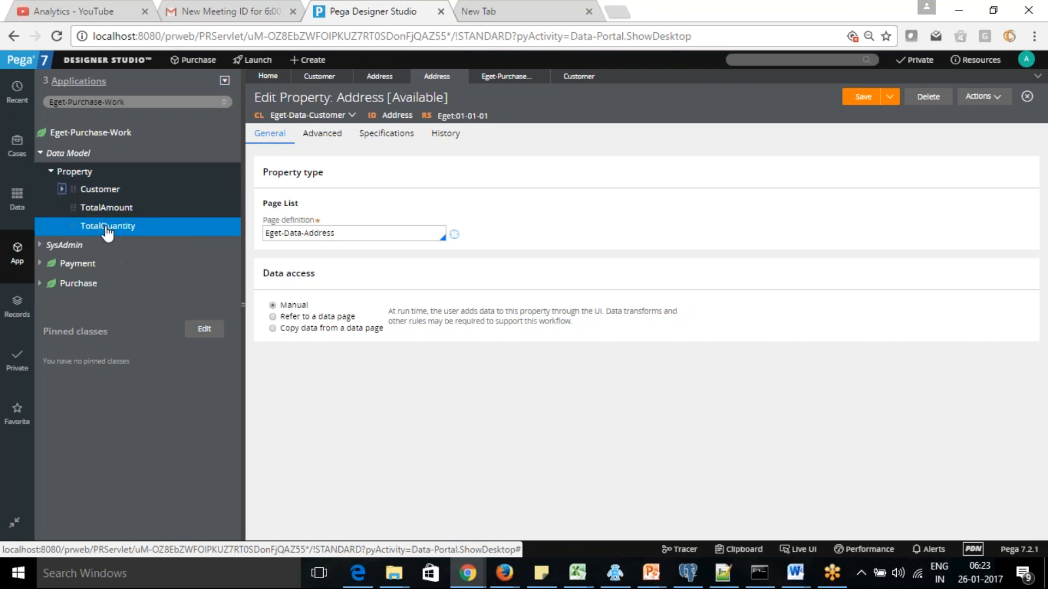
Create a property labeled Address in Eget-Purchase-Work, in the Purchase 01-01-01 ruleset, and set its property type to Page Group
right_click(75, 176)
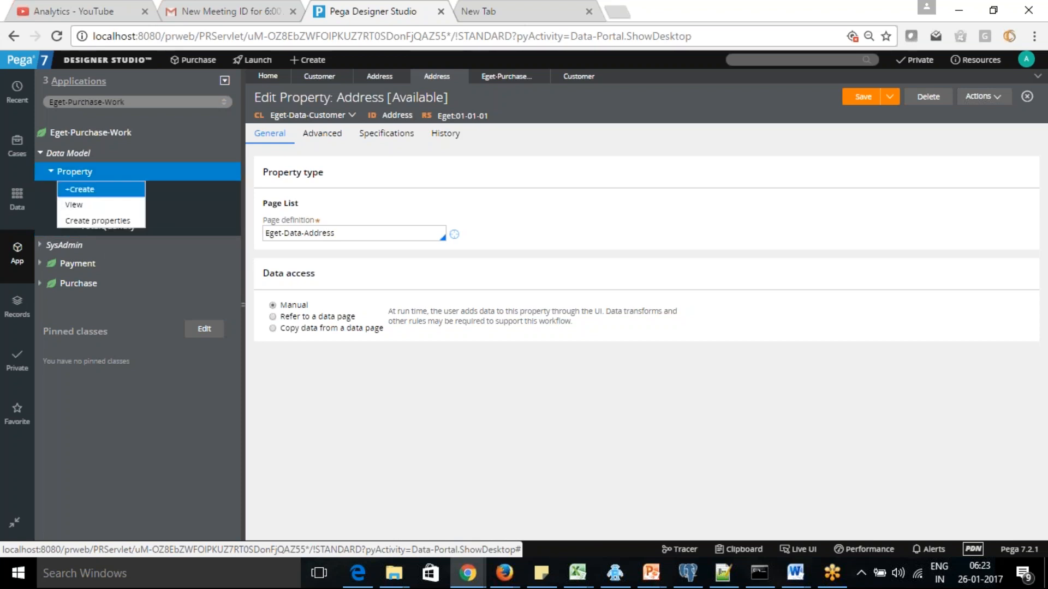
click(82, 207)
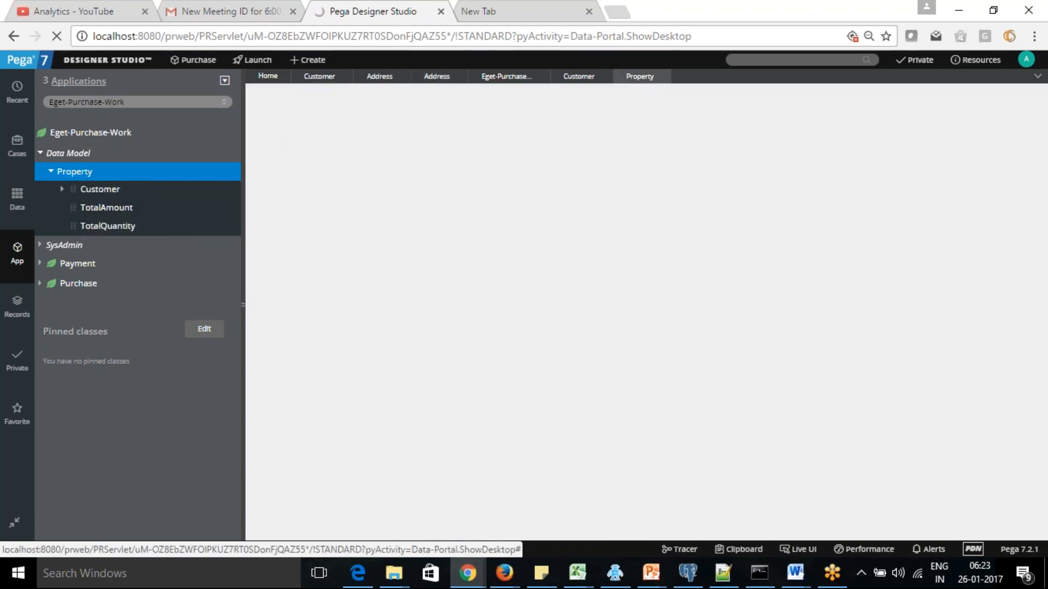
right_click(79, 175)
click(86, 191)
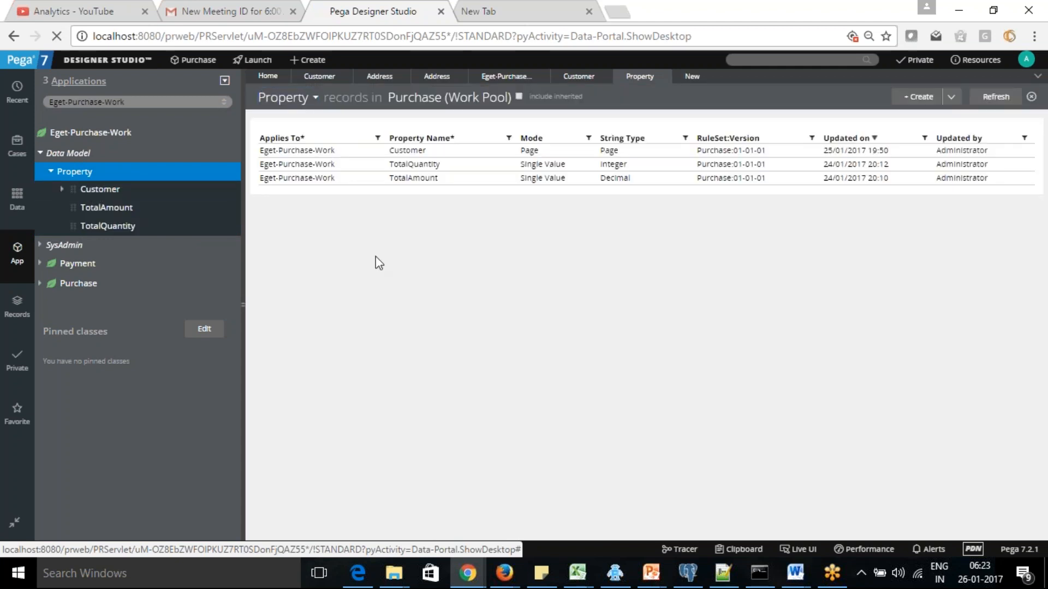
click(663, 81)
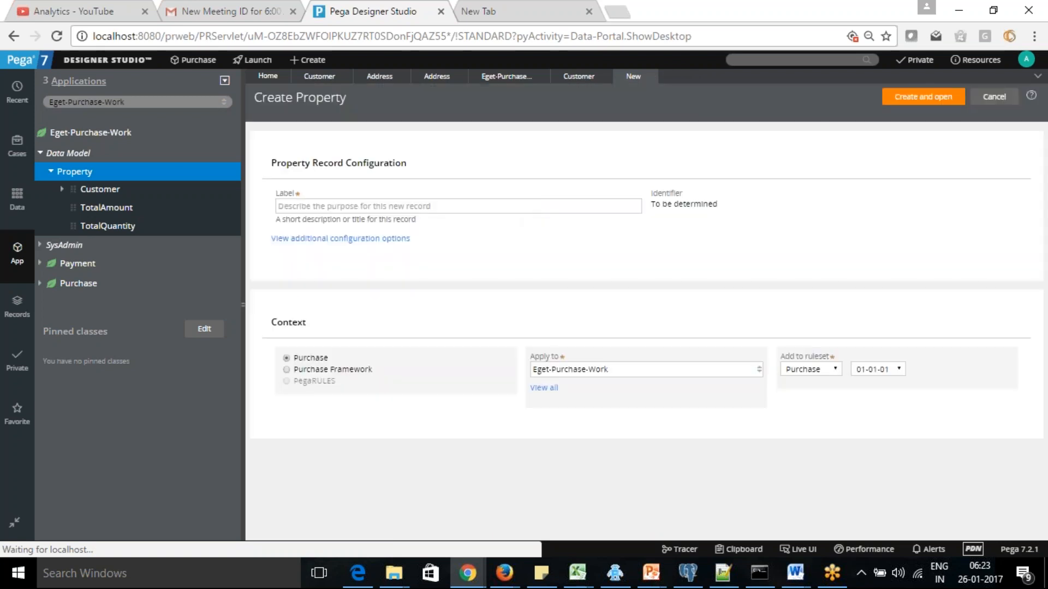
click(472, 210)
text(Address)
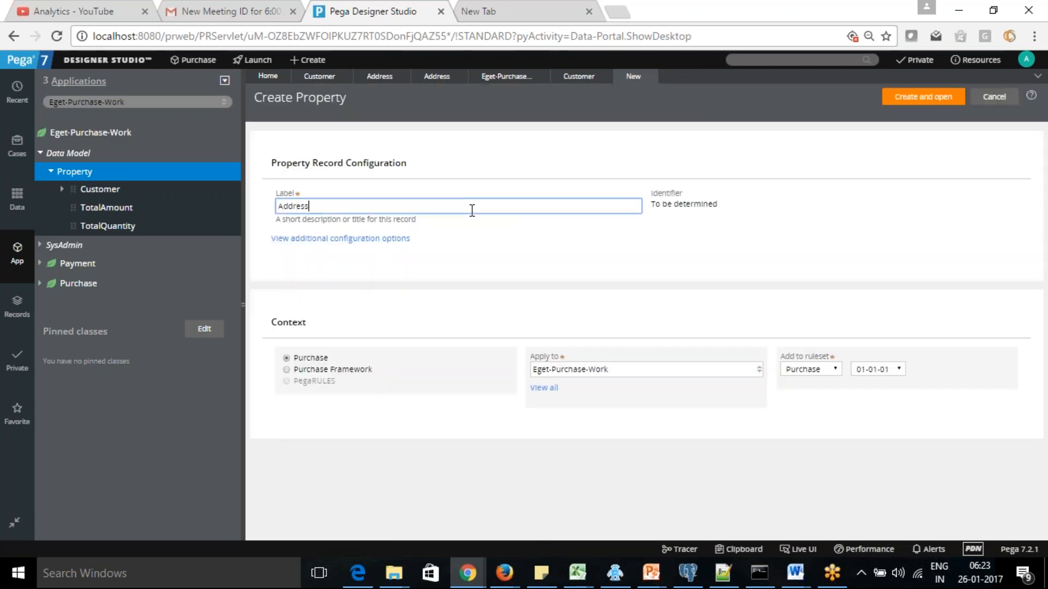
key(Tab)
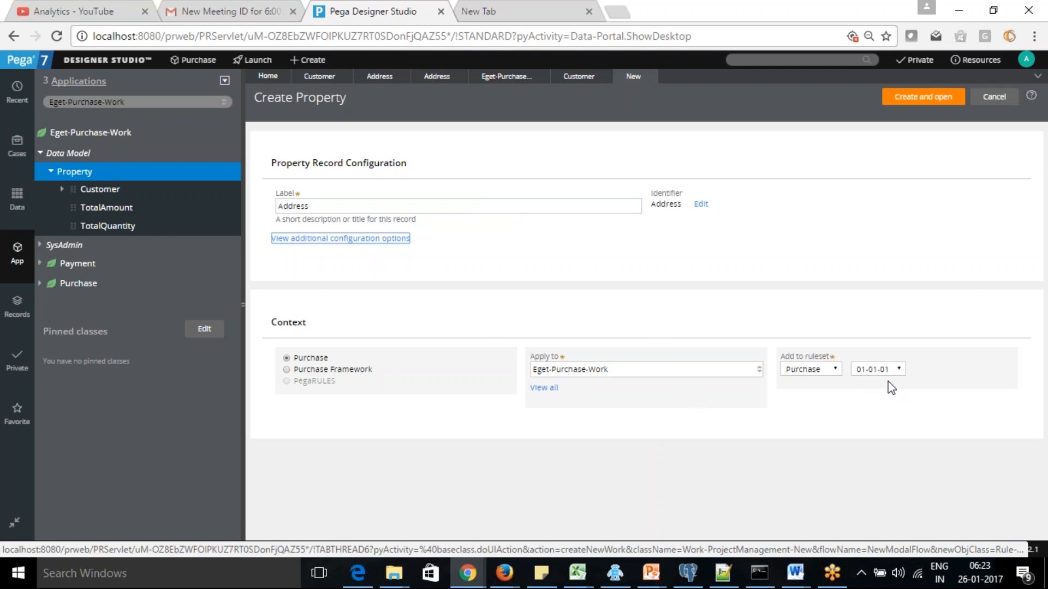
click(928, 98)
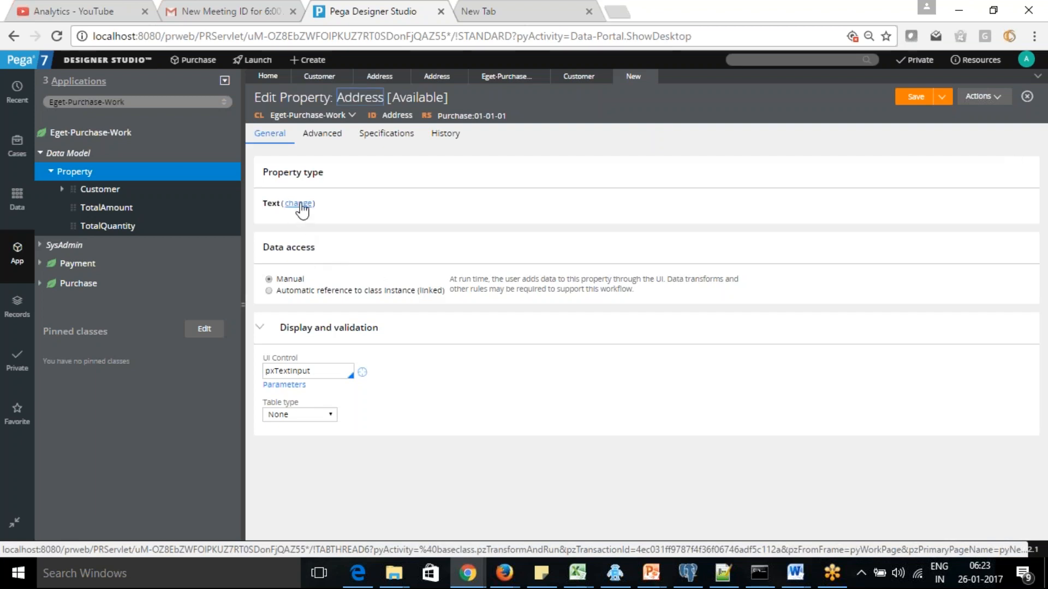
click(300, 205)
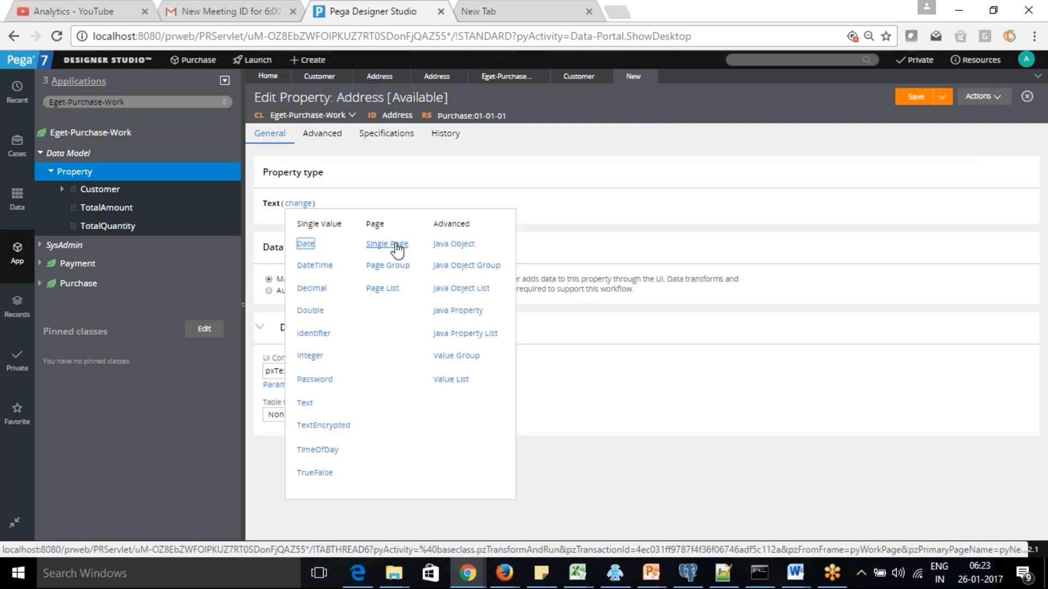
click(391, 267)
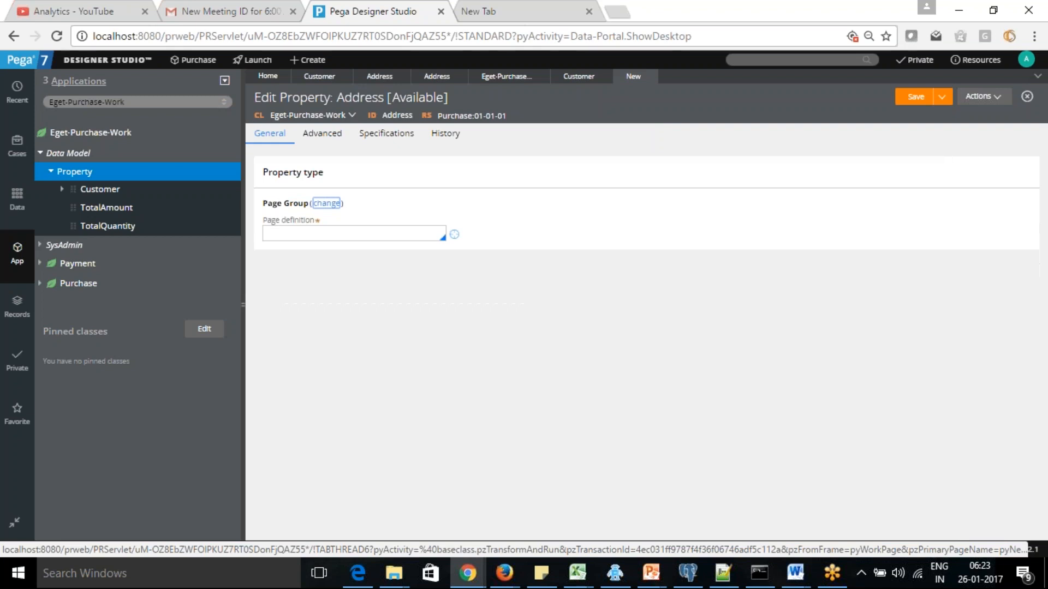
Try to save the Address page group with Eget-Purchase-Address as its page definition
click(378, 234)
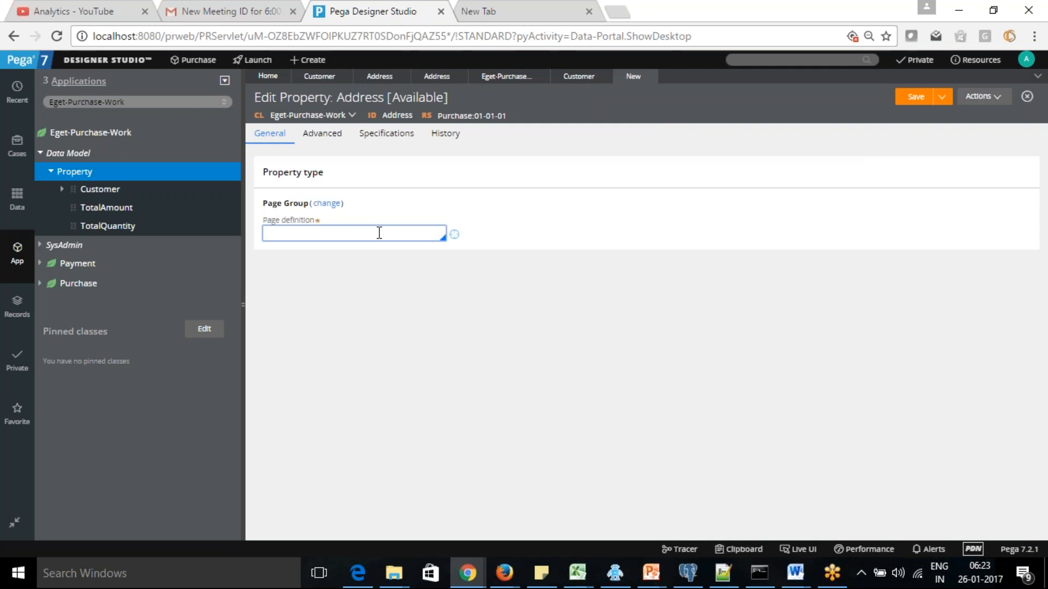
text(Eget-Purchase-Work)
key(BackSpace)
key(BackSpace)
key(BackSpace)
key(BackSpace)
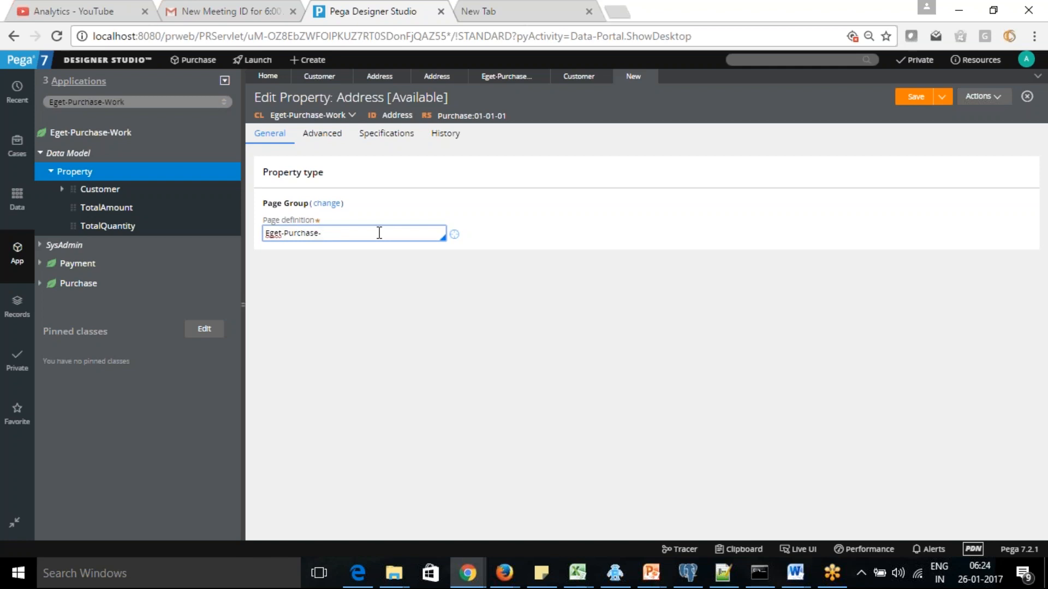
text(Address)
click(912, 101)
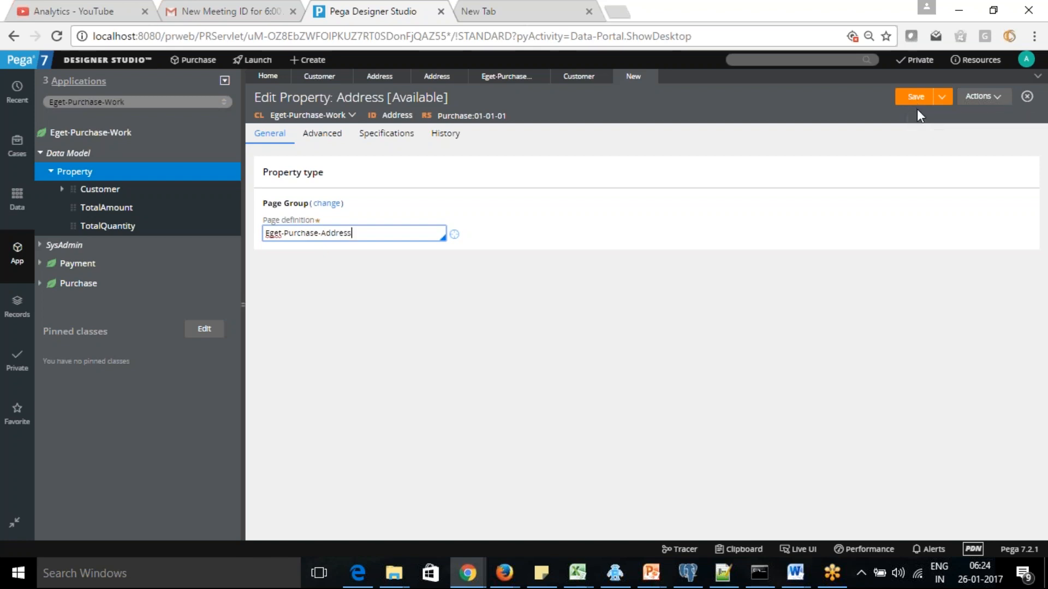
click(914, 99)
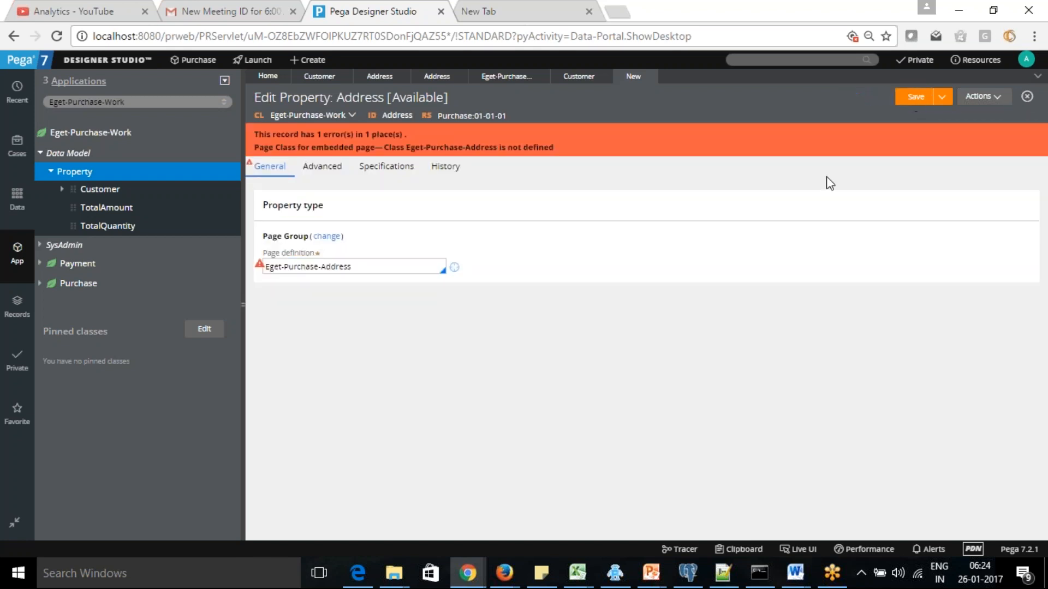
Set the Address property's page definition to Eget-Data-Address and save the property
click(378, 267)
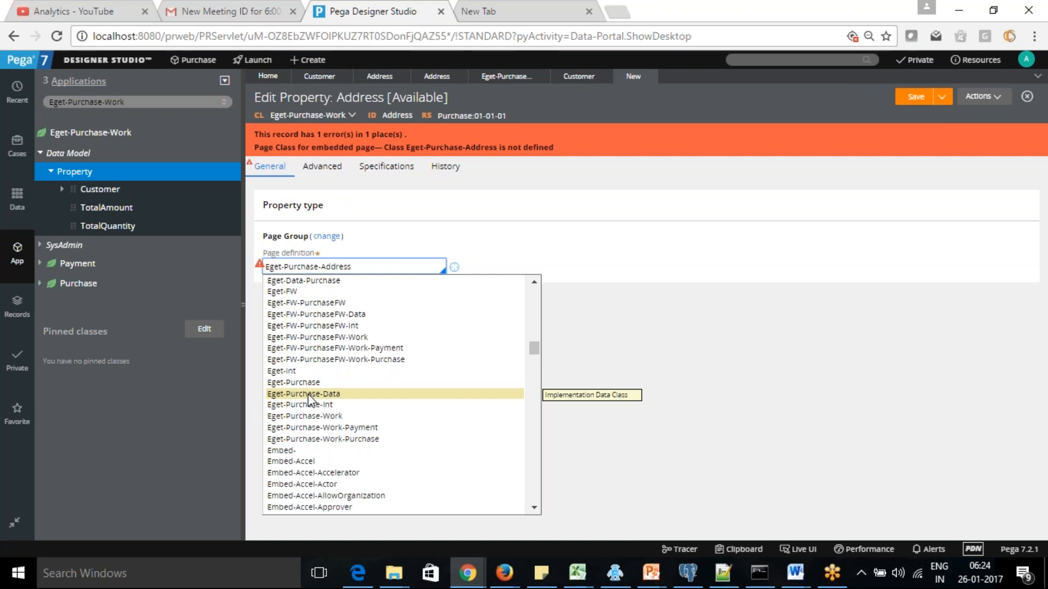
drag(534, 346, 534, 346)
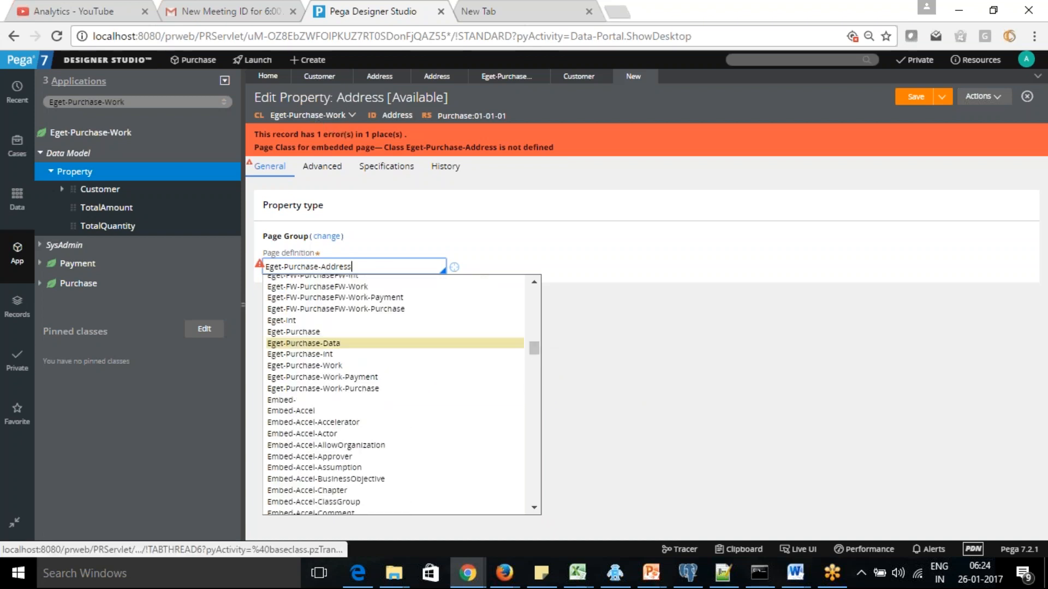
key(BackSpace)
key(BackSpace)
key(BackSpace)
key(BackSpace)
key(BackSpace)
key(BackSpace)
key(BackSpace)
key(BackSpace)
key(BackSpace)
key(BackSpace)
key(BackSpace)
key(BackSpace)
key(BackSpace)
key(BackSpace)
key(BackSpace)
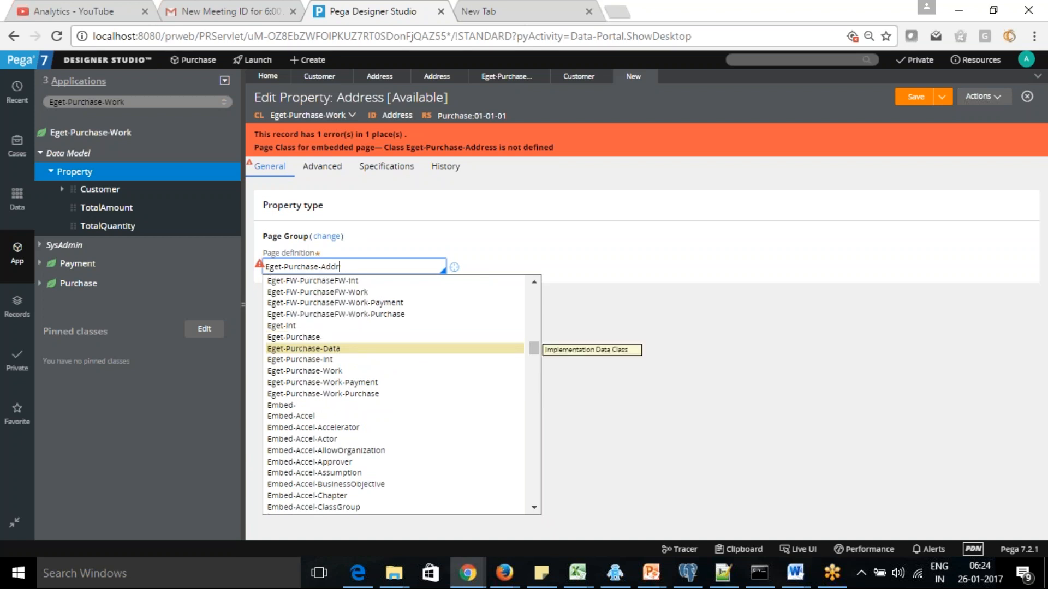
key(BackSpace)
text(Data-)
text(Adres)
key(BackSpace)
key(BackSpace)
key(BackSpace)
text(dress)
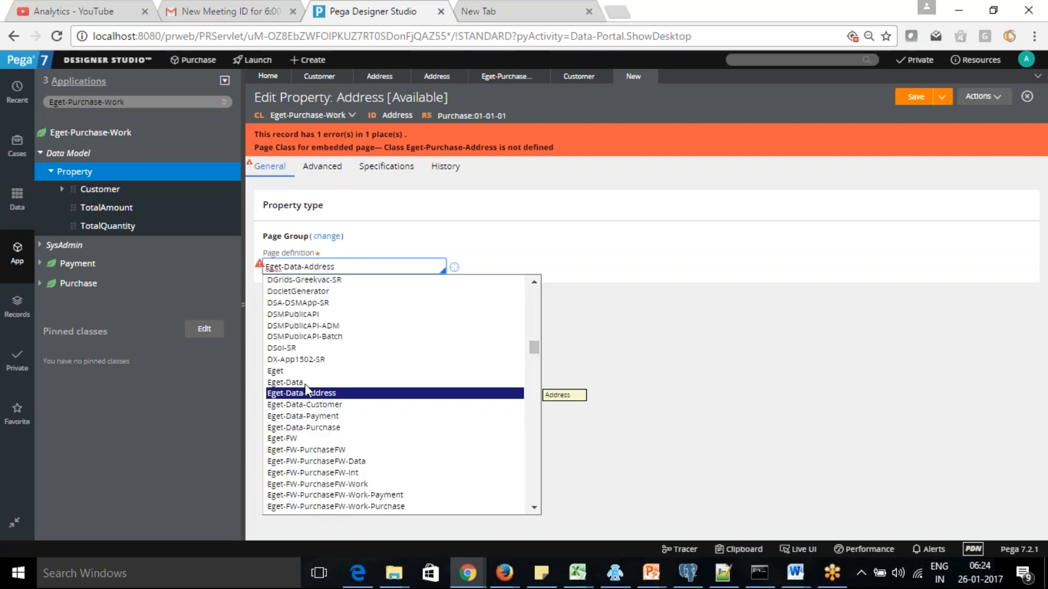
click(306, 393)
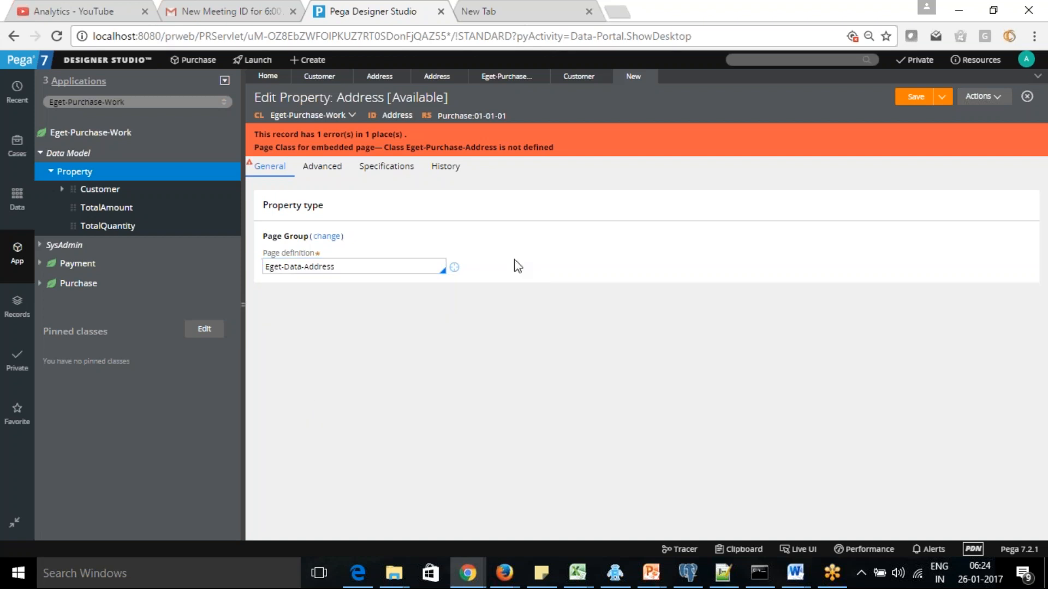
click(914, 99)
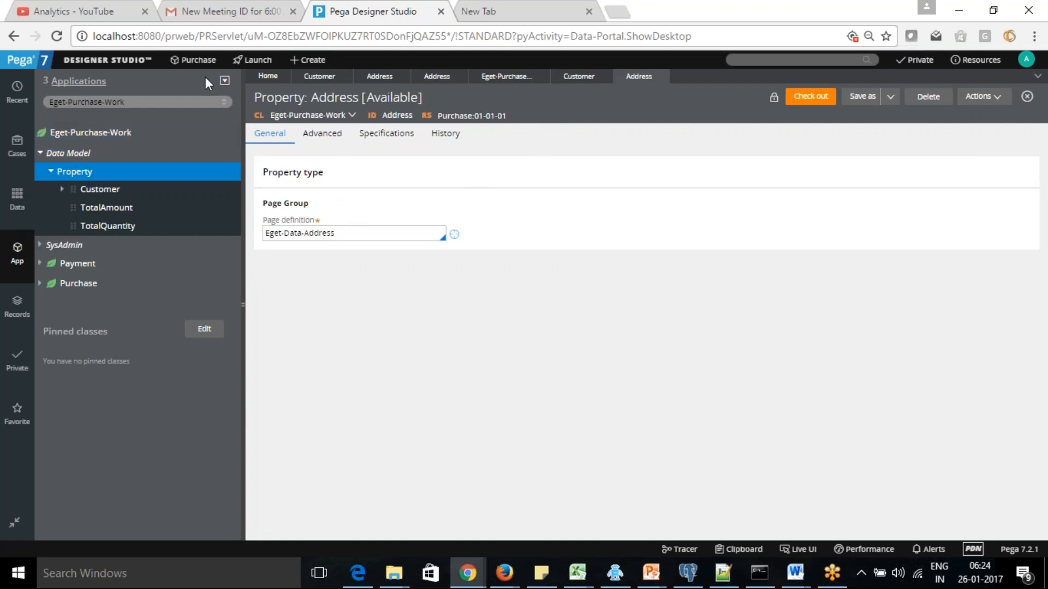
Refresh the application explorer, expand the work pool's Address property to examine its fields and type, and collapse it again
right_click(224, 84)
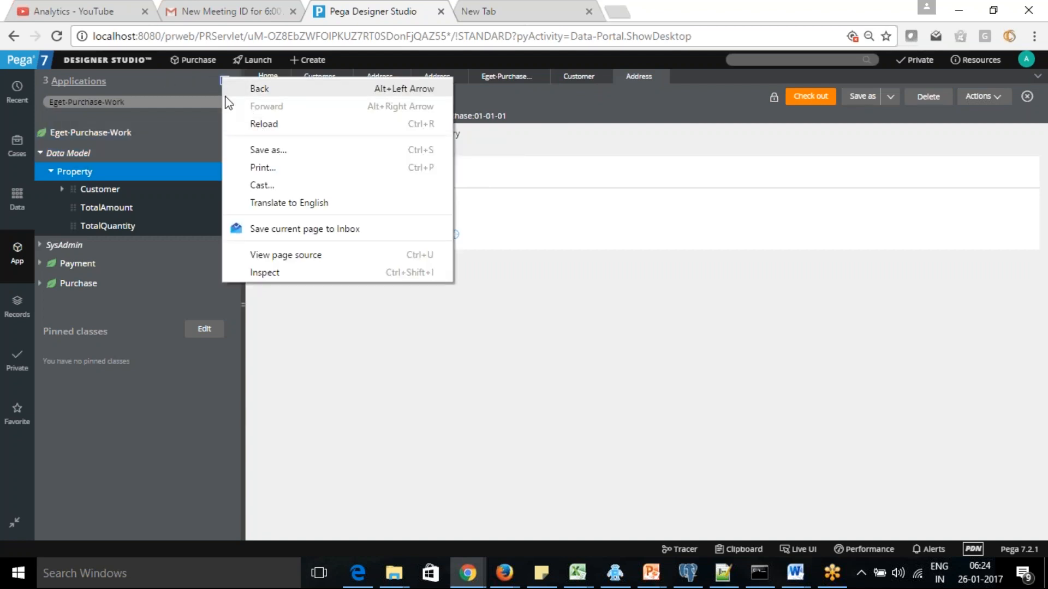
click(91, 132)
click(225, 81)
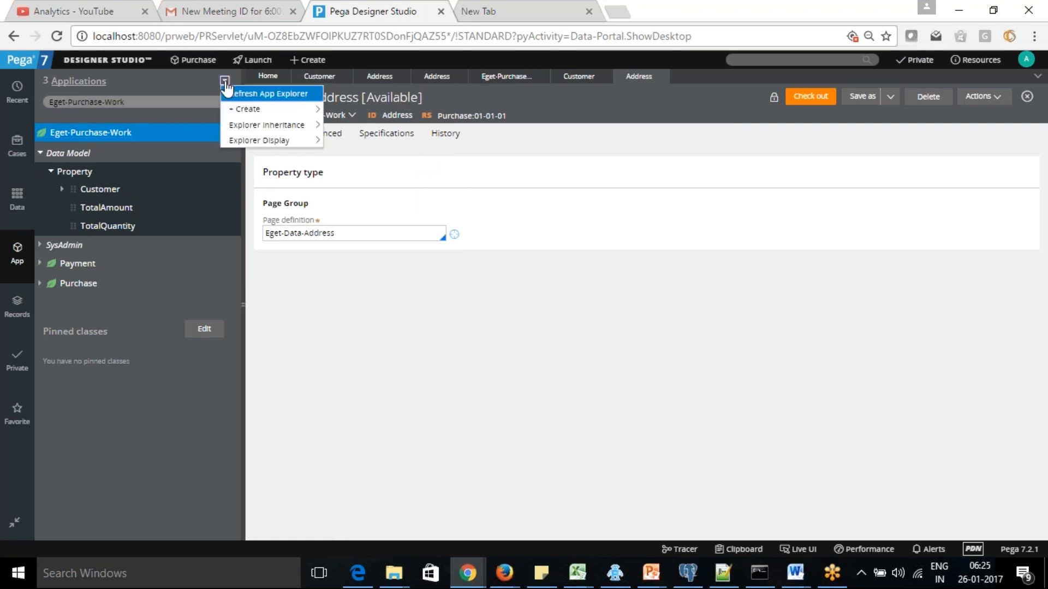
click(249, 94)
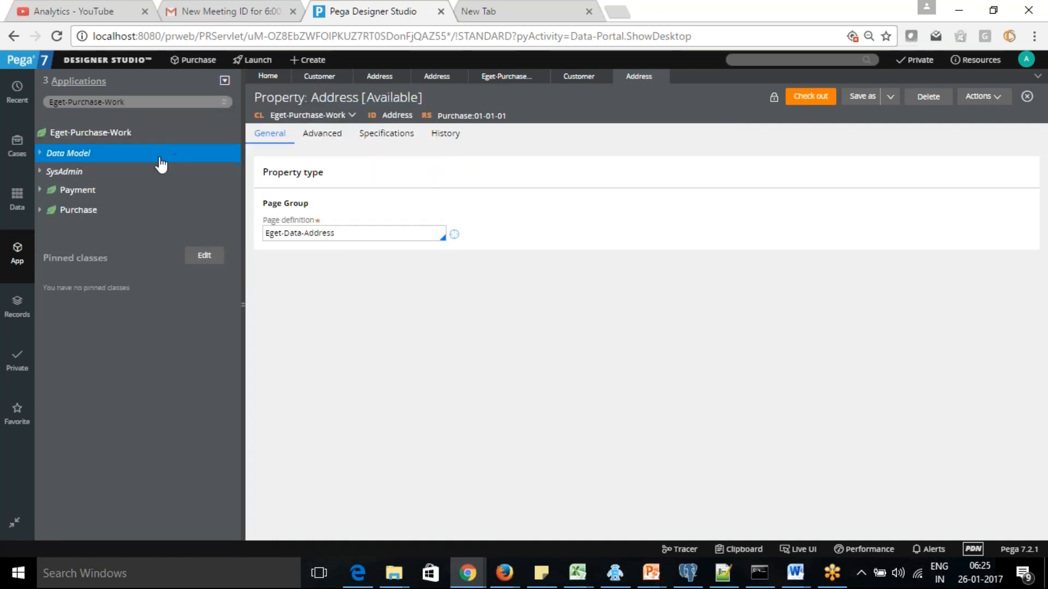
click(41, 155)
click(51, 171)
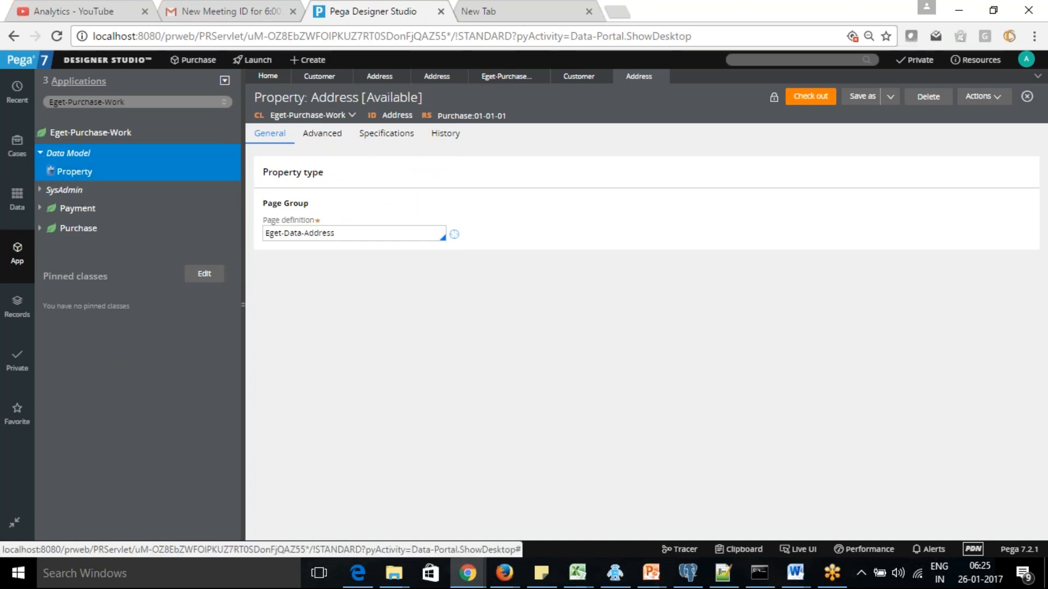
click(61, 190)
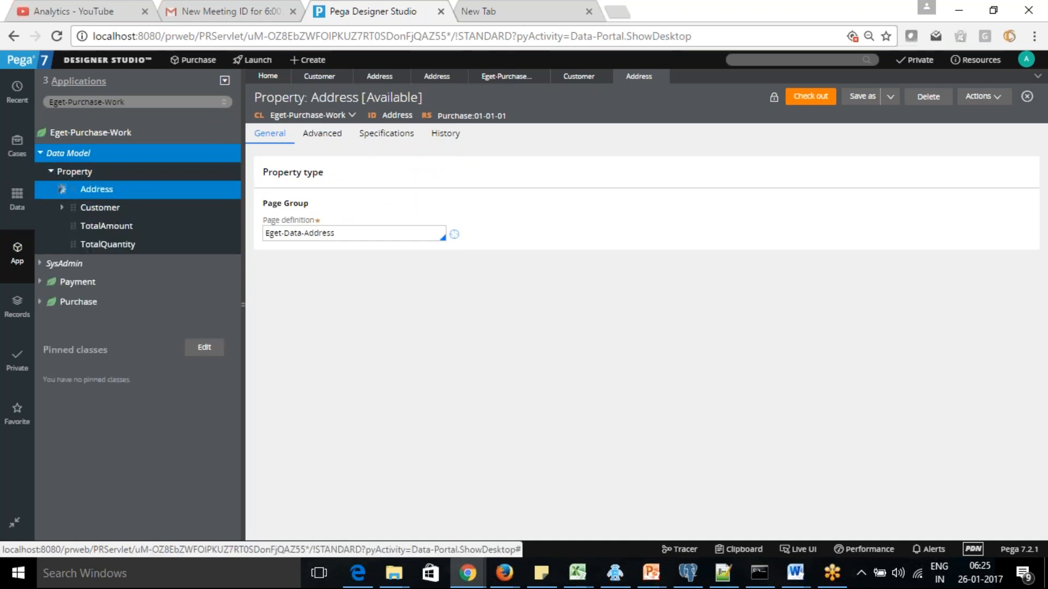
click(94, 190)
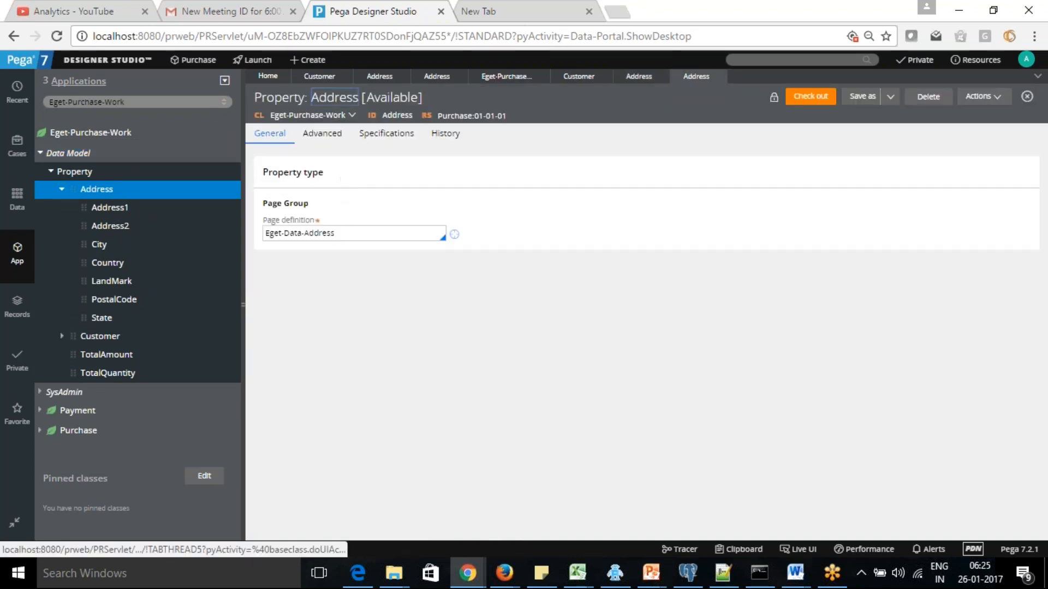
click(62, 190)
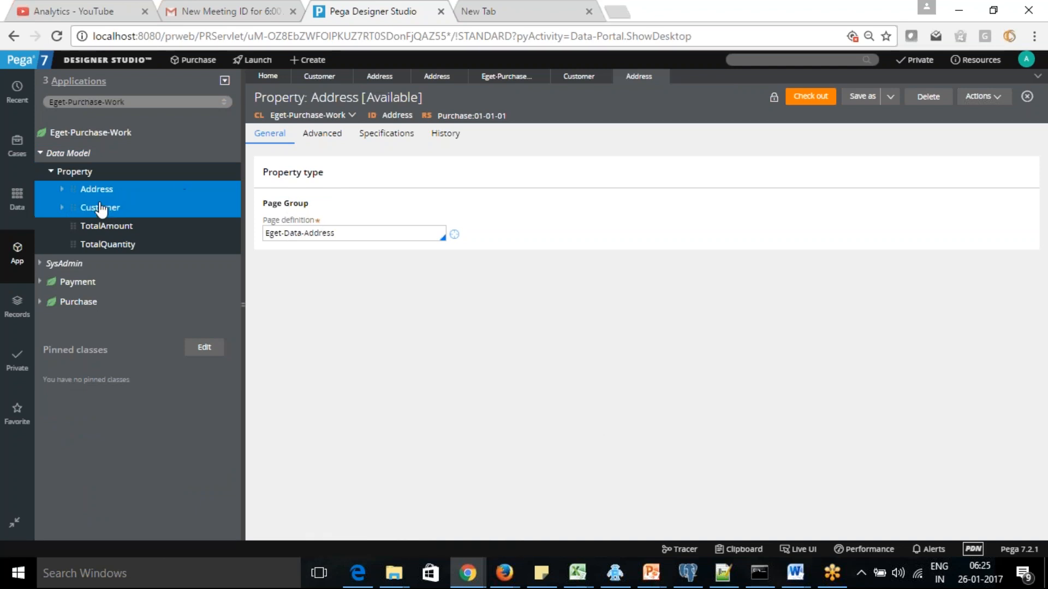
Expand the Customer property and its nested Address to compare their fields, and collapse both nodes
click(62, 208)
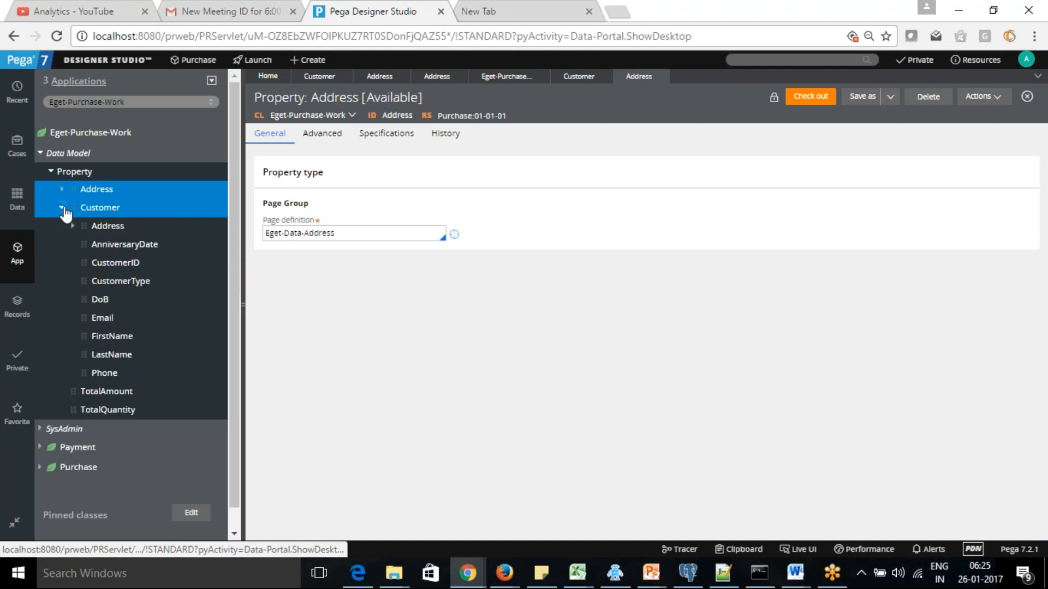
click(72, 226)
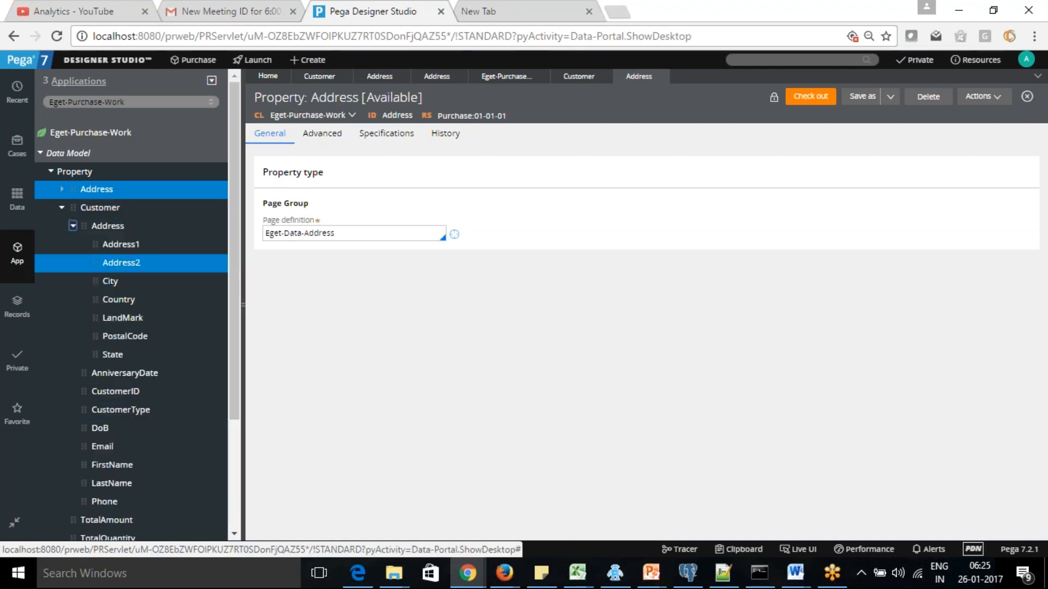
click(72, 226)
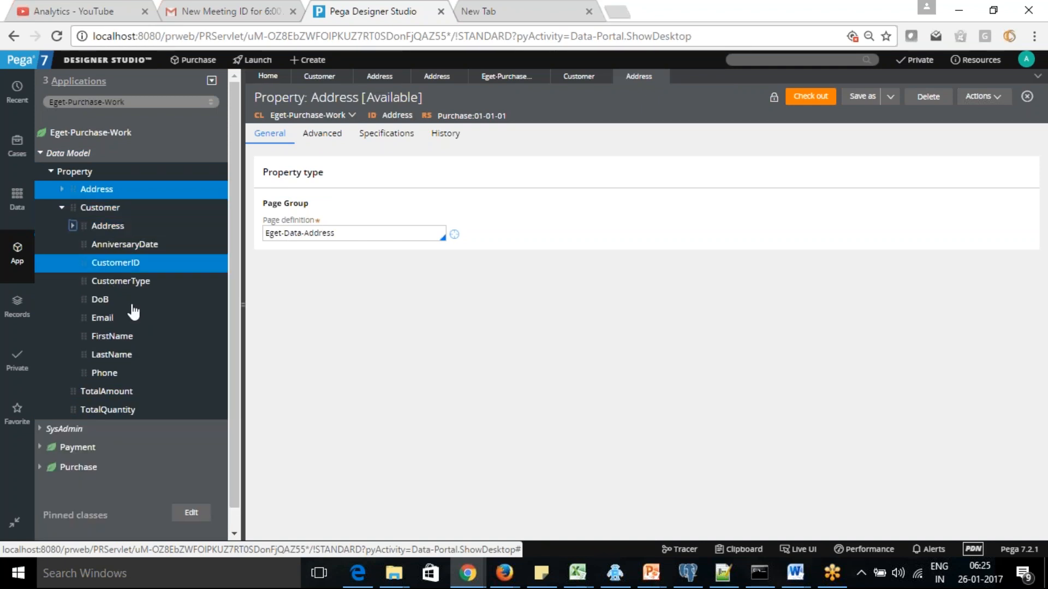
click(62, 208)
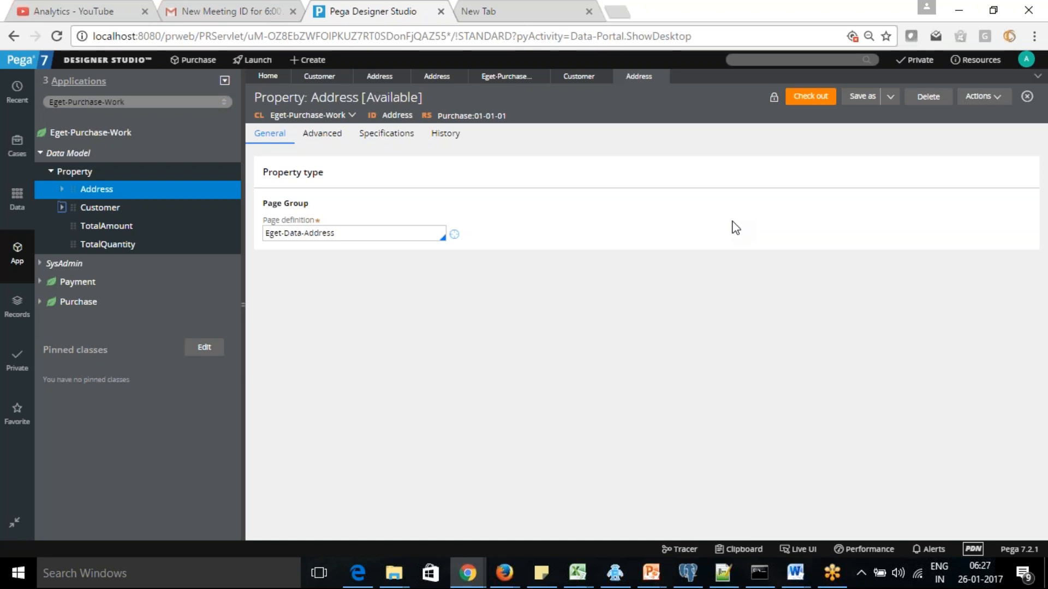
Add a Last Purchase Date field of type Date only to the Customer data type
click(375, 79)
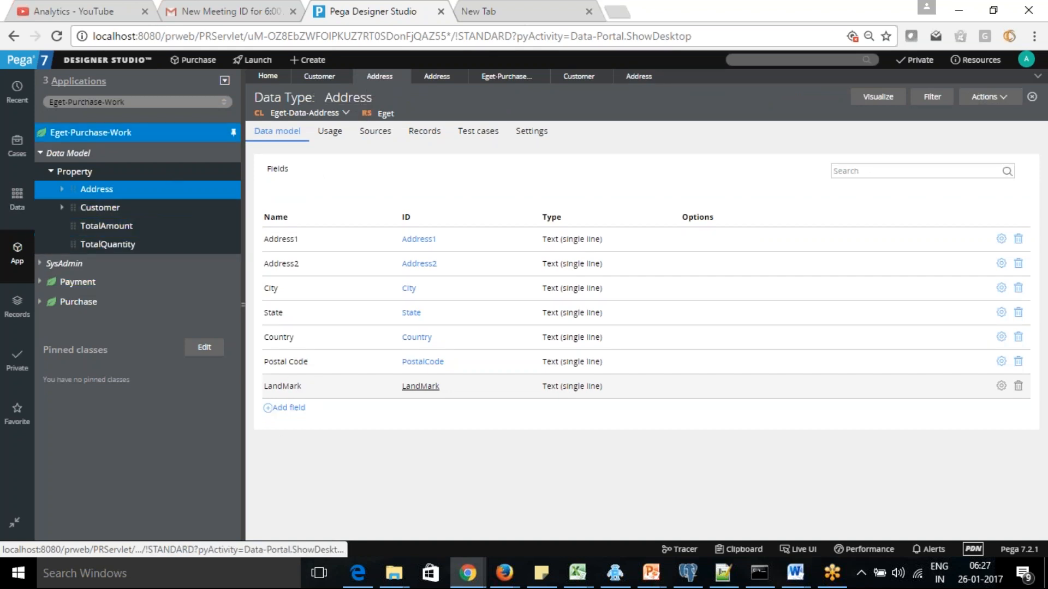
click(319, 77)
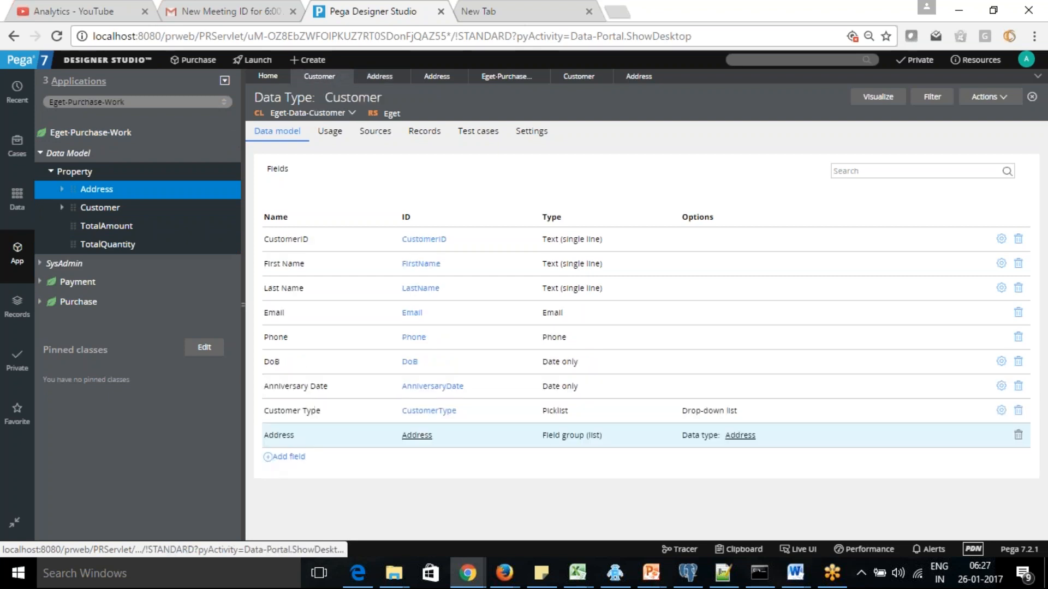
click(290, 457)
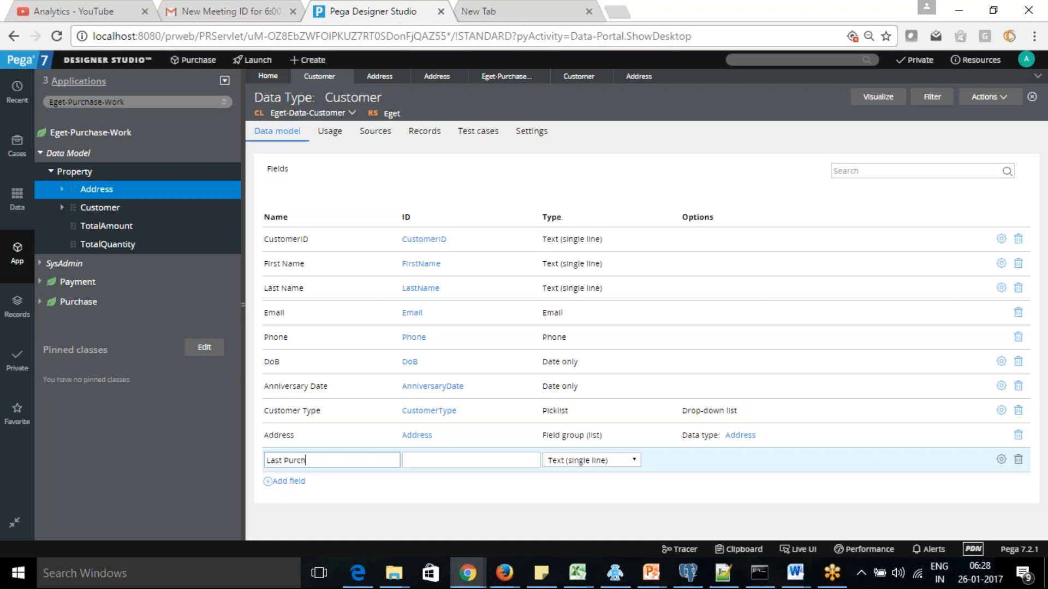
text(e Date)
key(Tab)
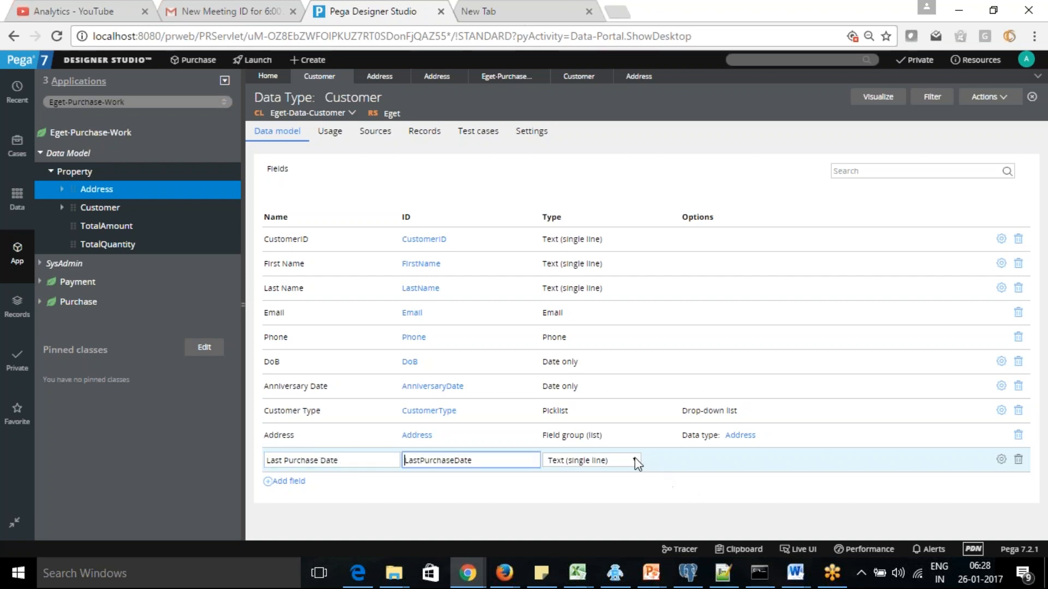
click(635, 461)
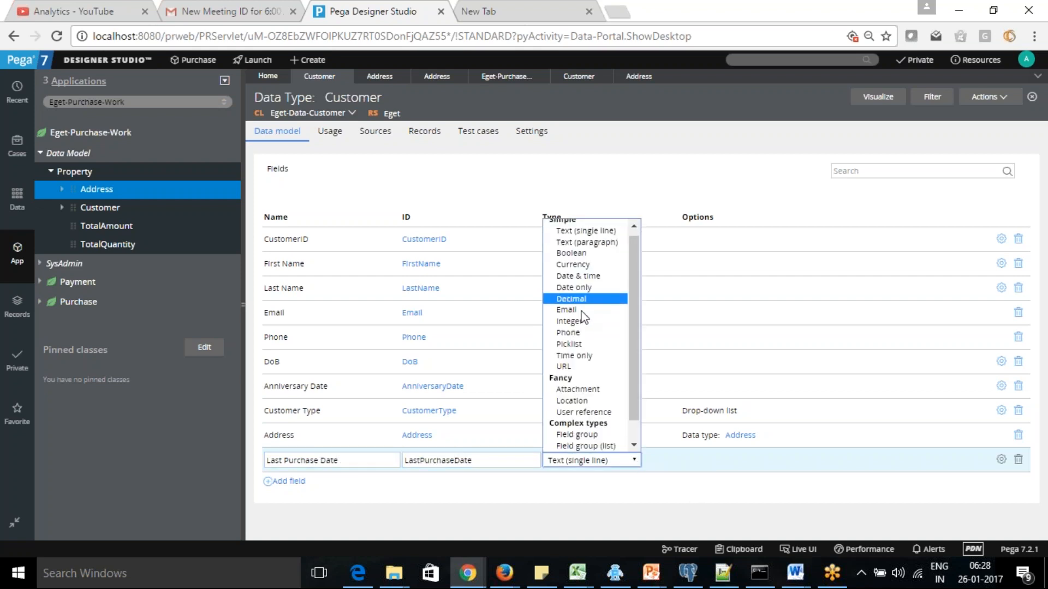
click(582, 288)
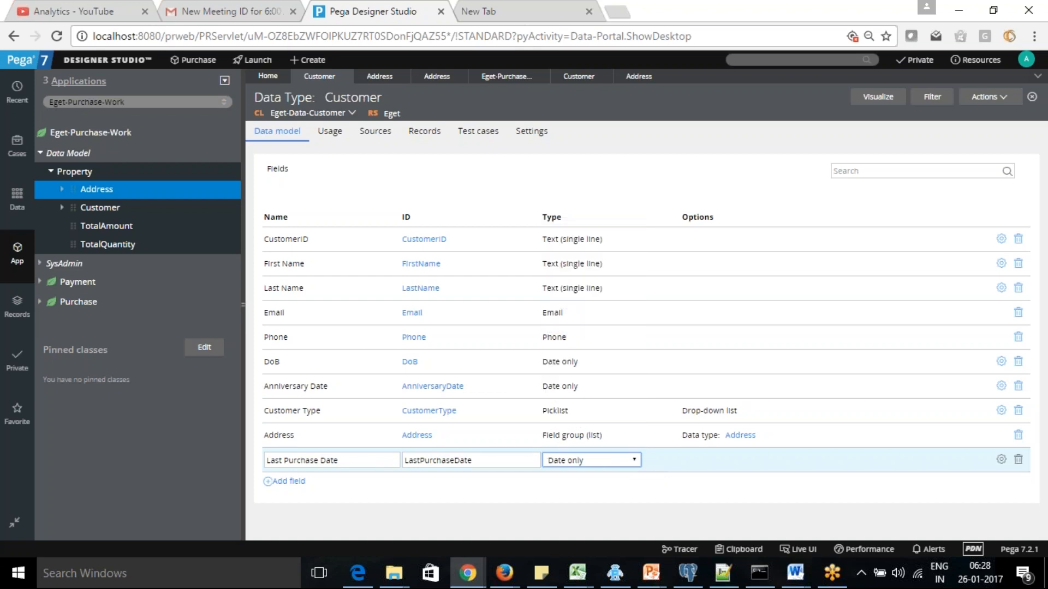
key(Tab)
key(Tab)
key(Tab)
click(619, 527)
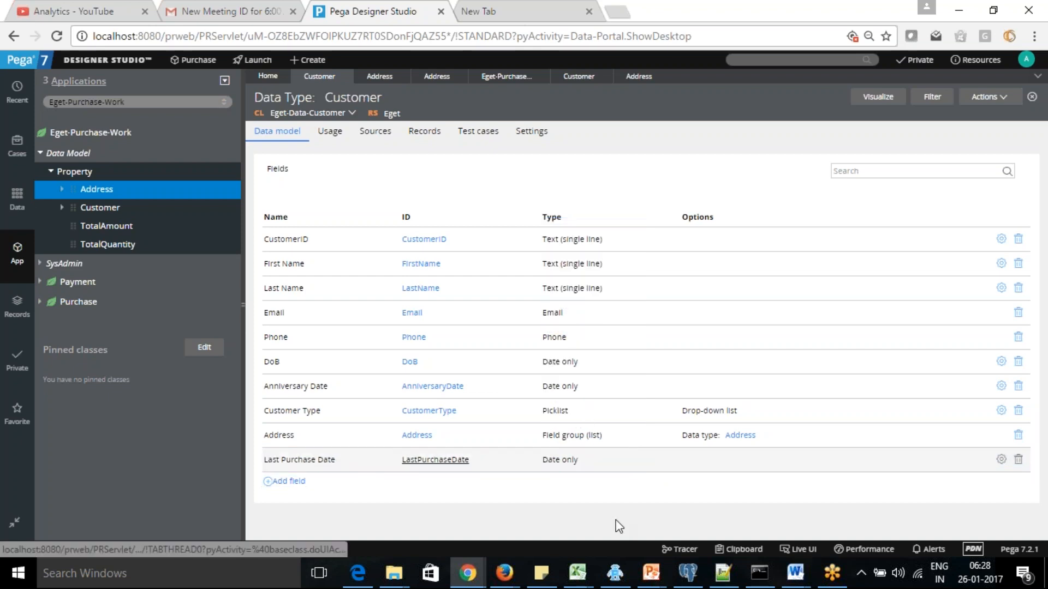
Refresh the application explorer and expand the work pool's Customer and Address properties to check their fields
click(61, 208)
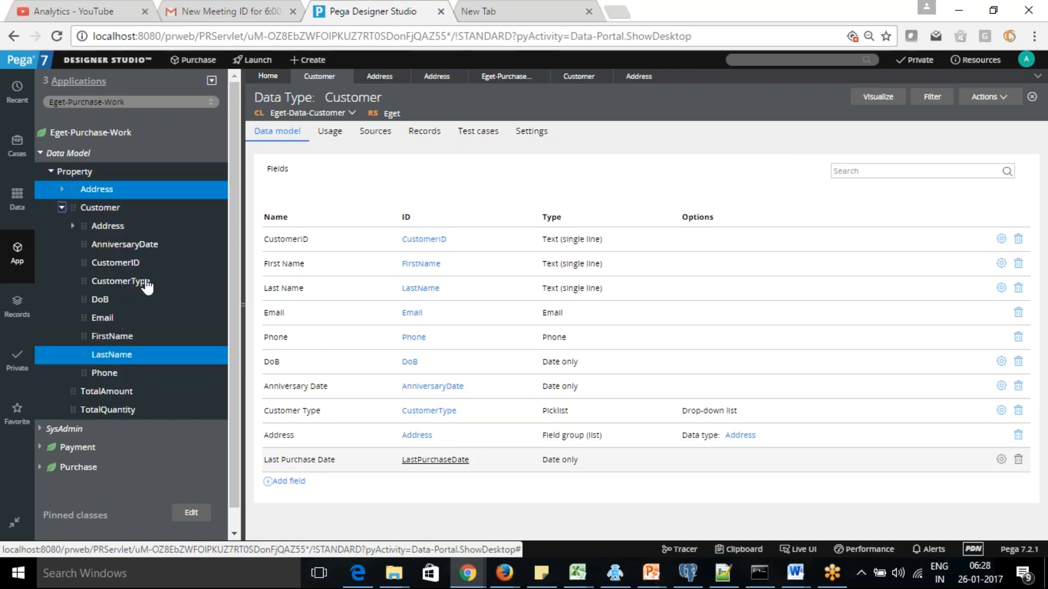
click(212, 80)
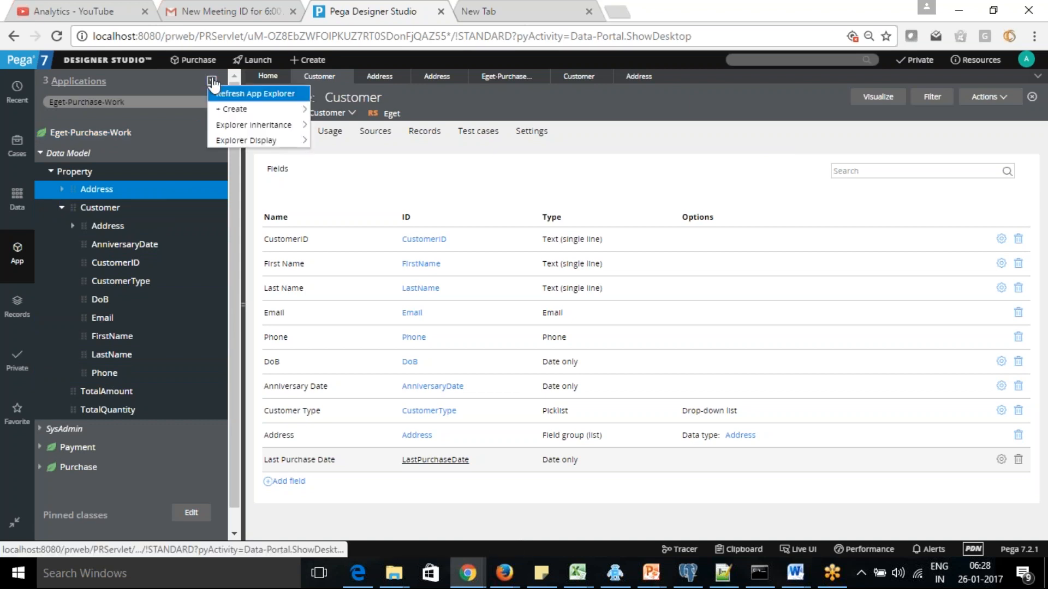
click(240, 94)
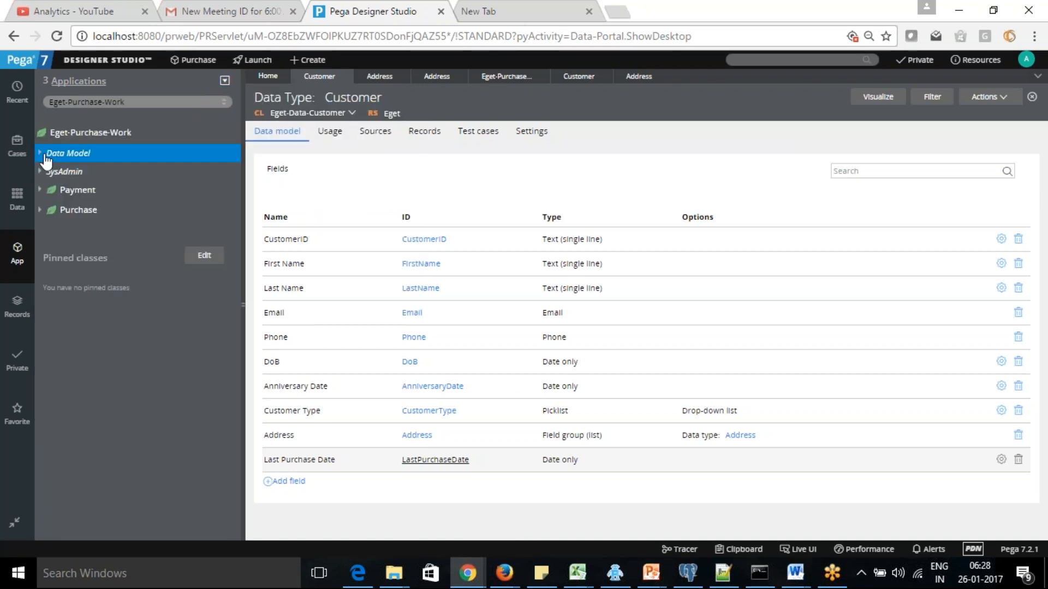
click(41, 154)
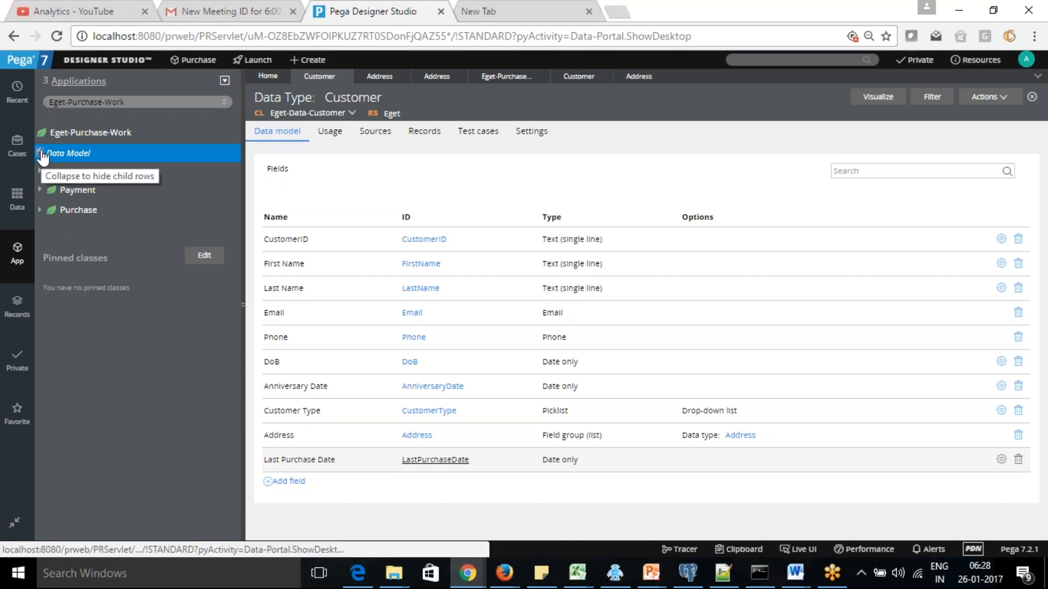
click(50, 172)
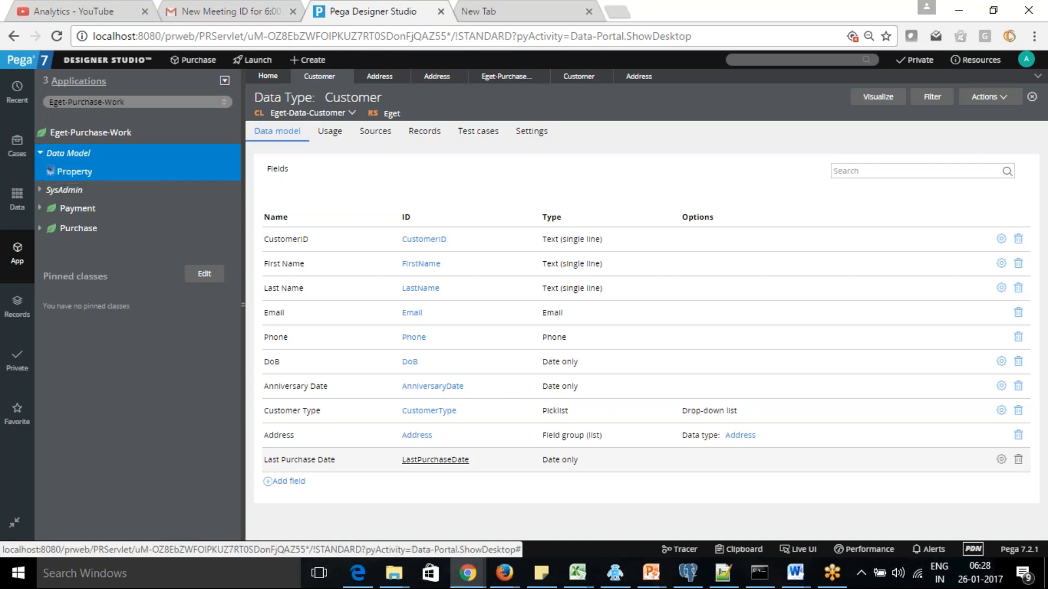
click(63, 208)
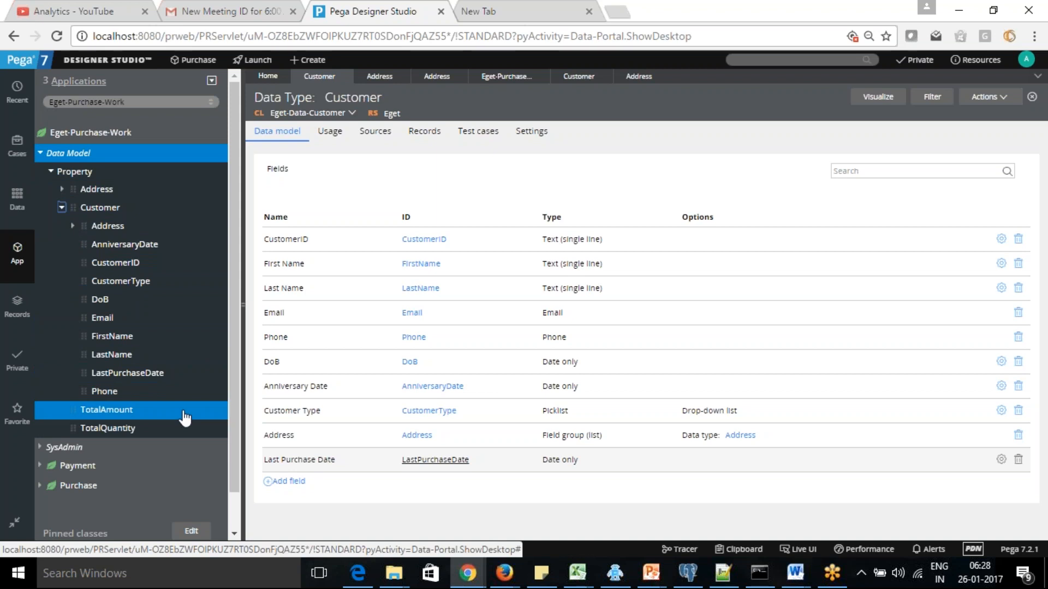
click(62, 192)
Add a Phone field of type Text (single line) to the Address data type
click(377, 79)
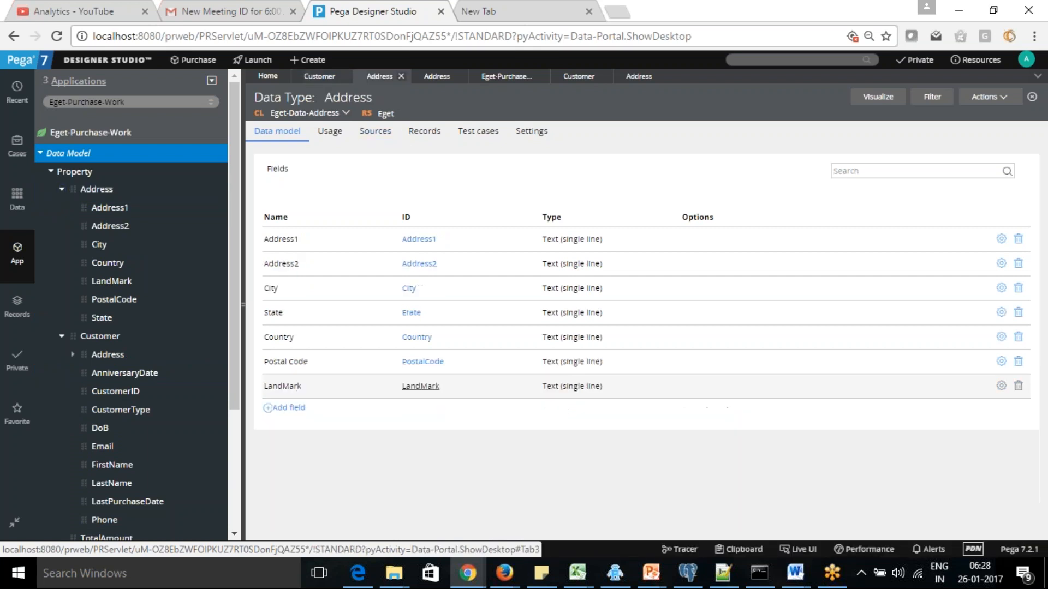
click(282, 409)
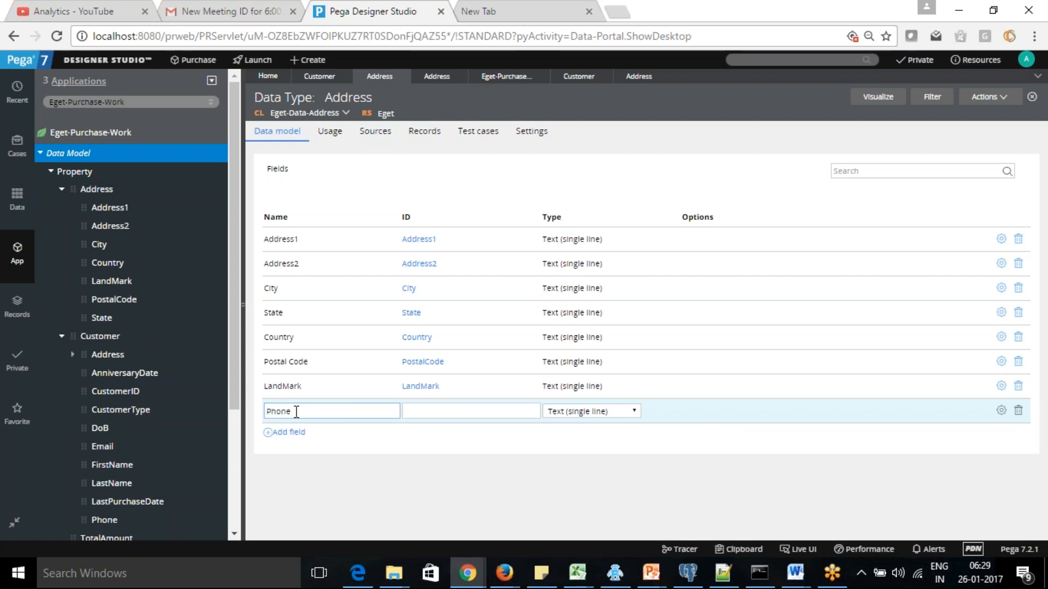
key(Tab)
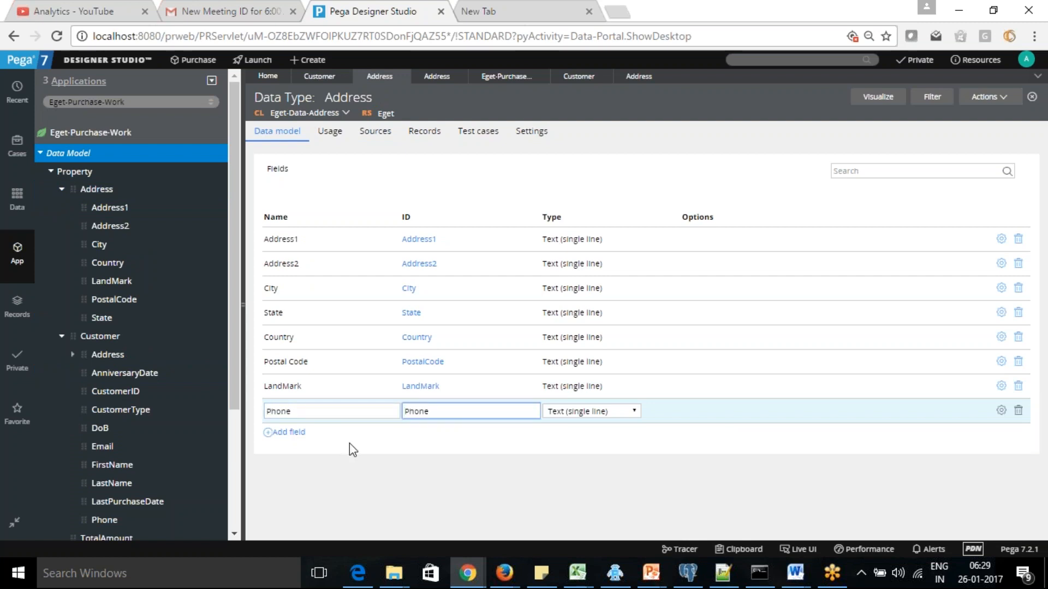
key(Tab)
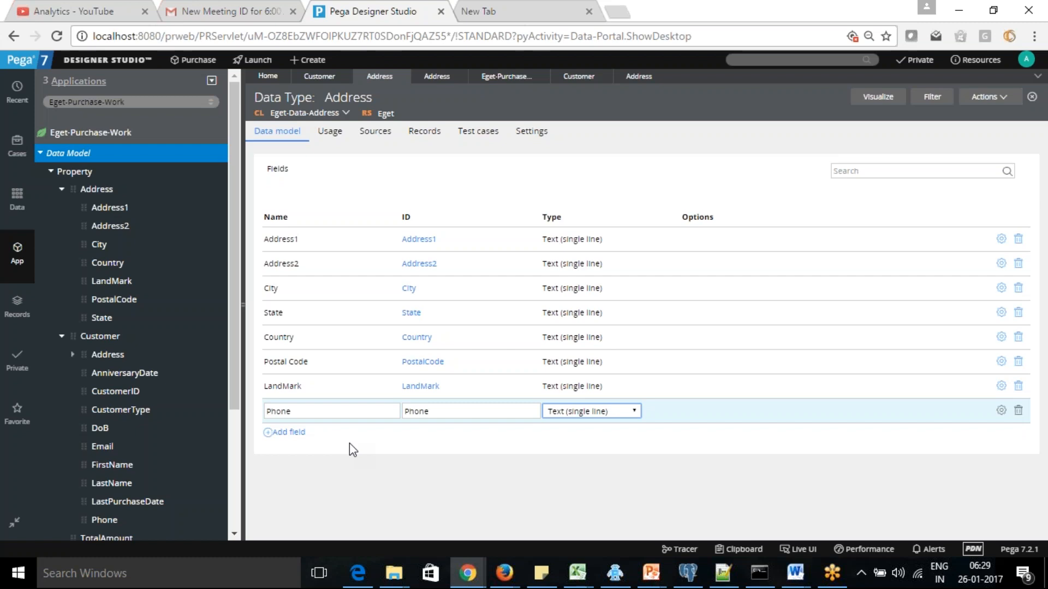
click(326, 454)
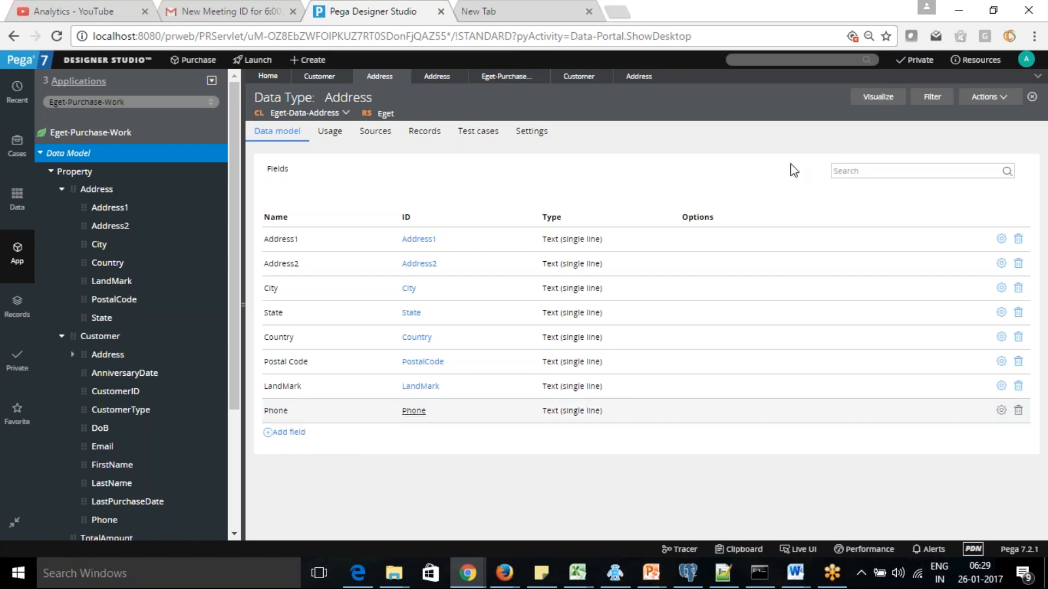
Refresh the application explorer and expand the Address property and Customer's nested Address to look for the Phone field
click(72, 356)
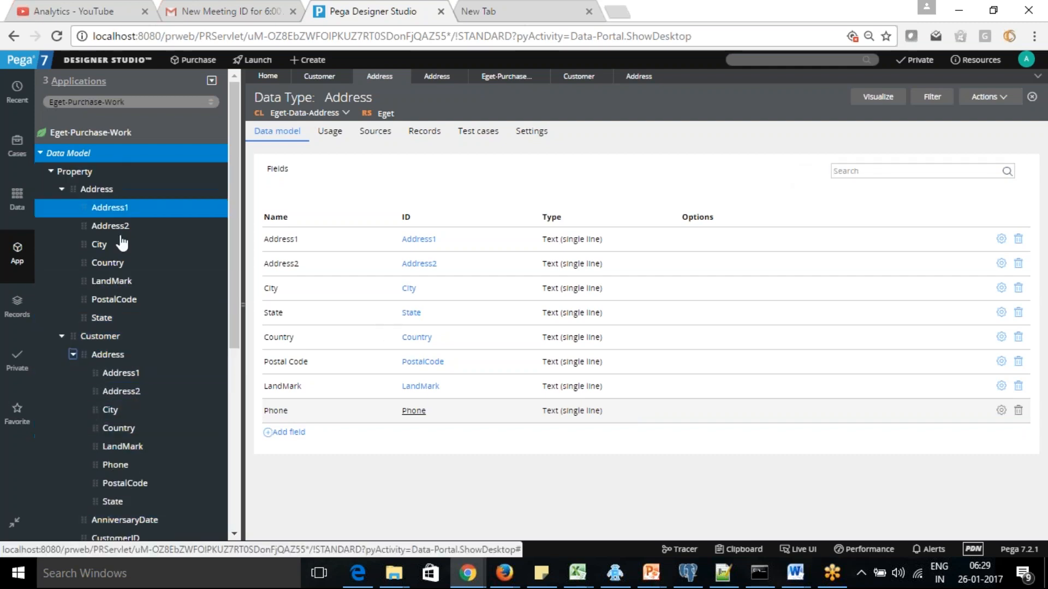
click(211, 82)
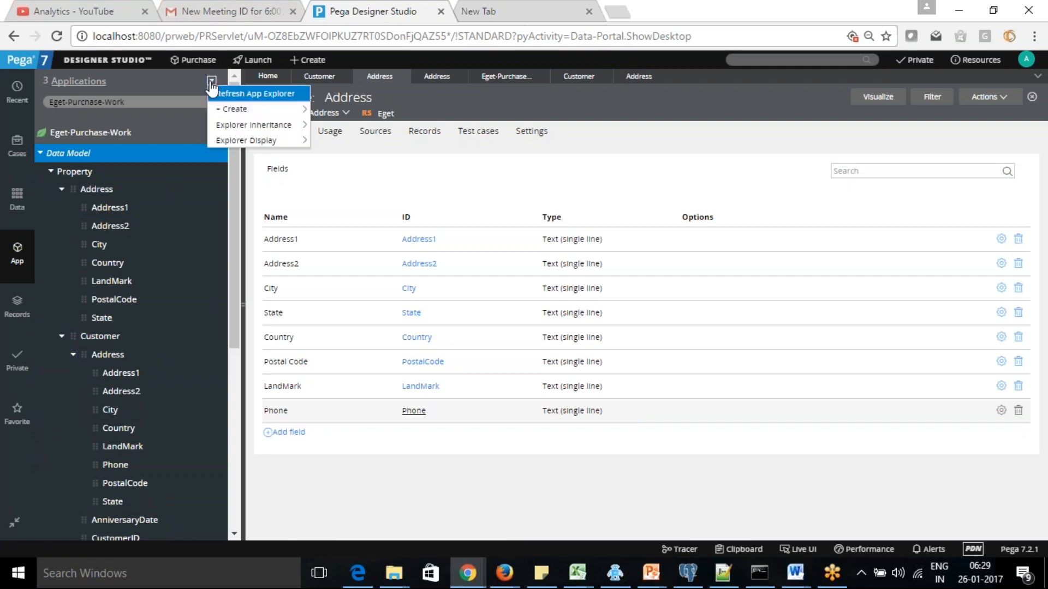
click(240, 94)
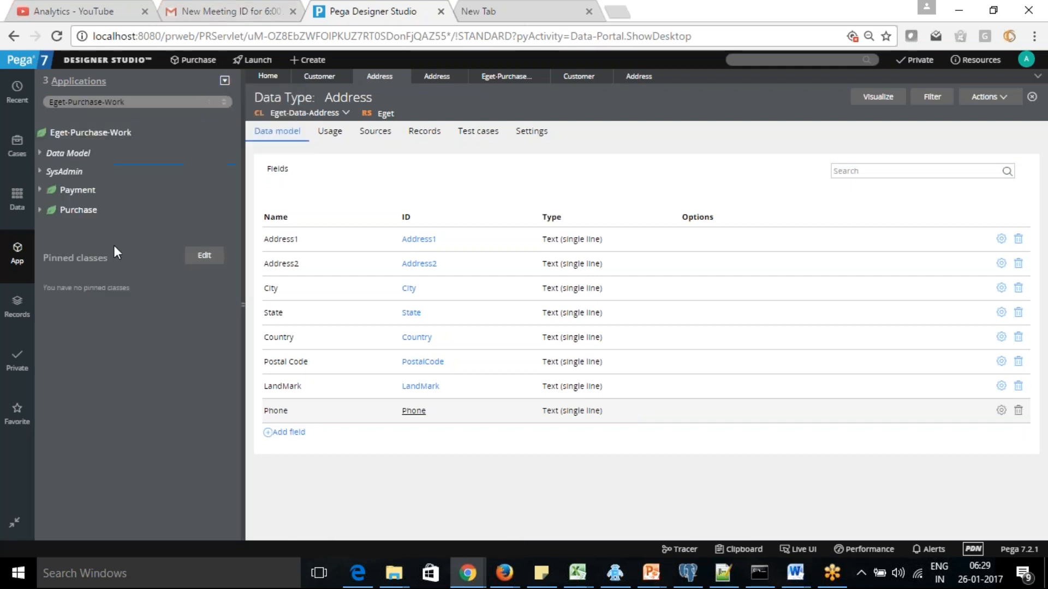
click(68, 153)
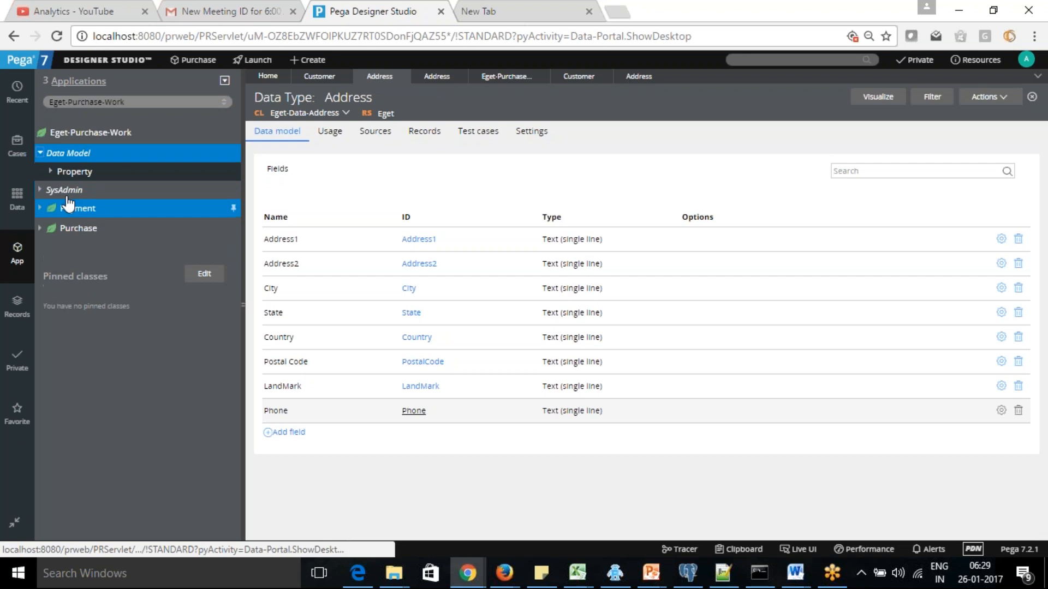
click(51, 172)
click(62, 188)
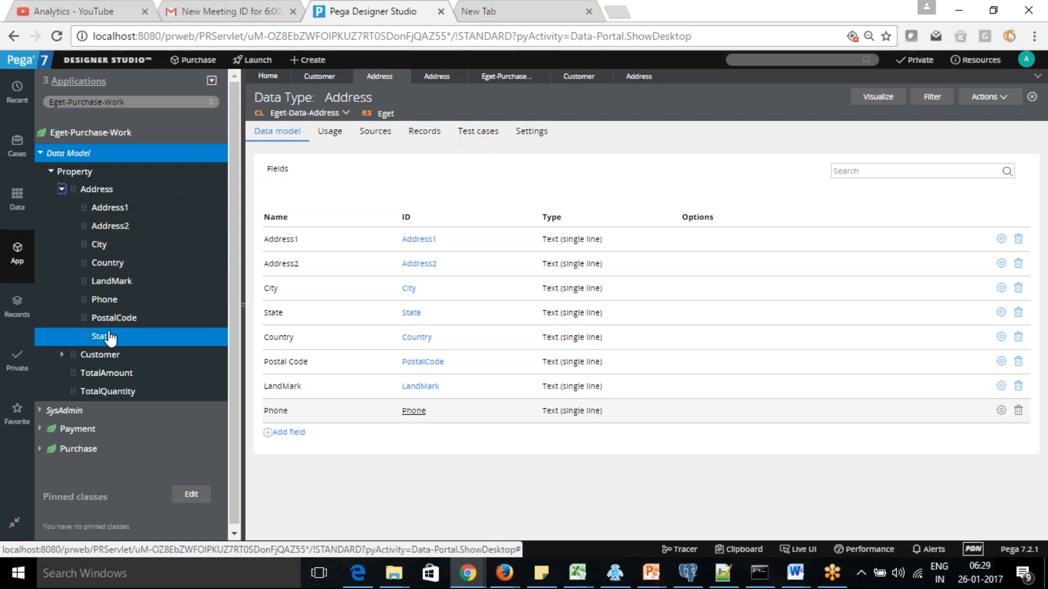
click(63, 355)
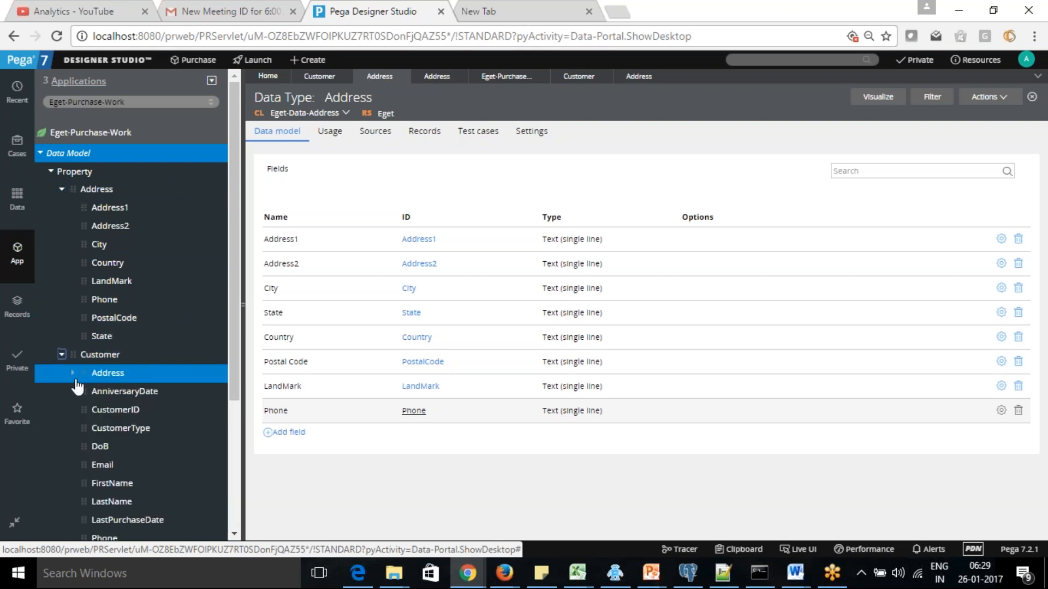
click(72, 372)
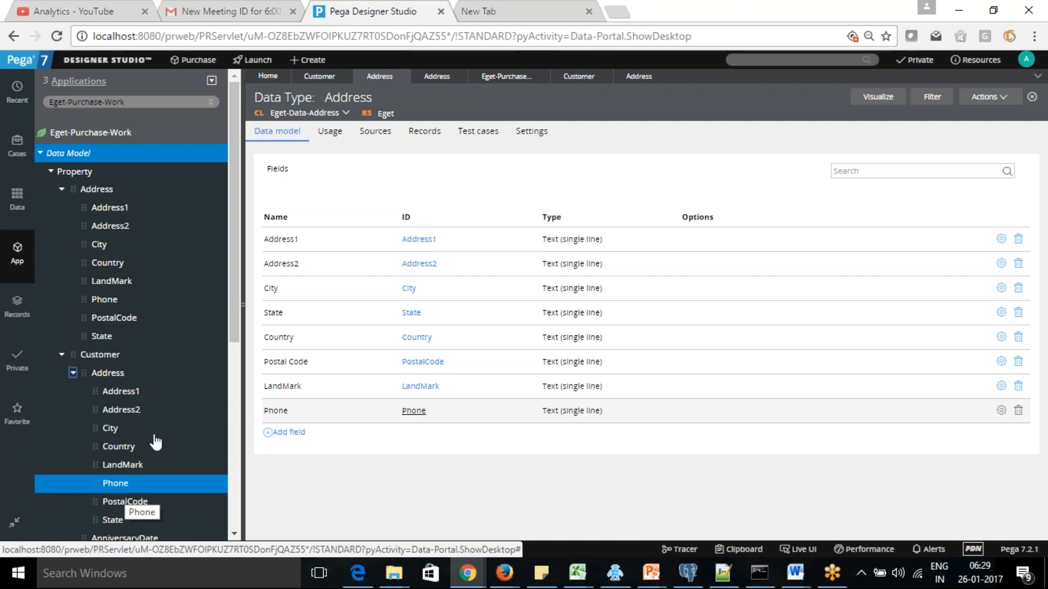
Examine the Customer property's remaining fields, including LastPurchaseDate, and collapse the Customer and Address nodes
drag(235, 301, 246, 441)
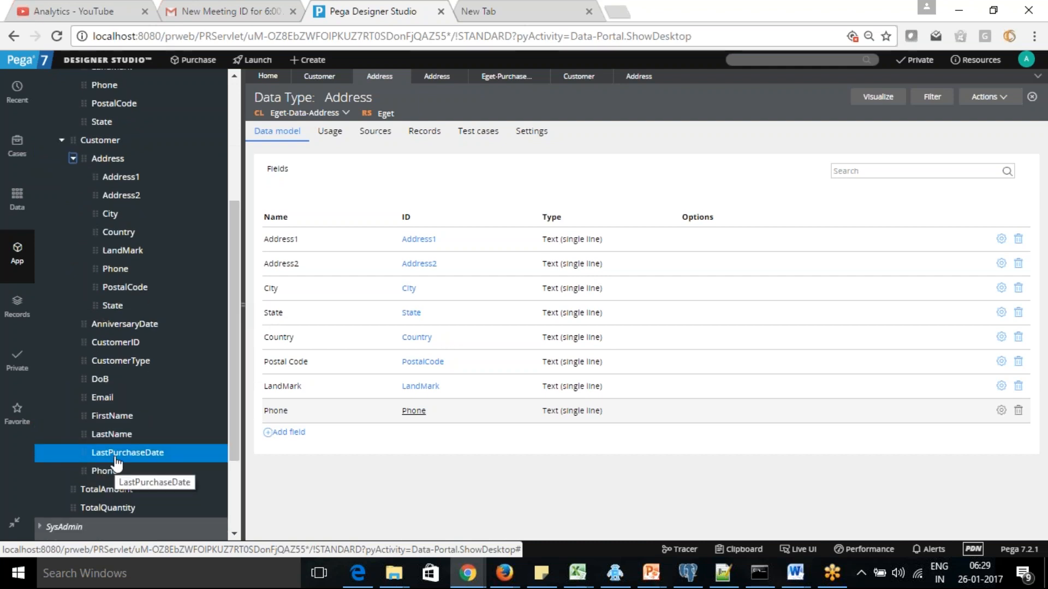
click(73, 159)
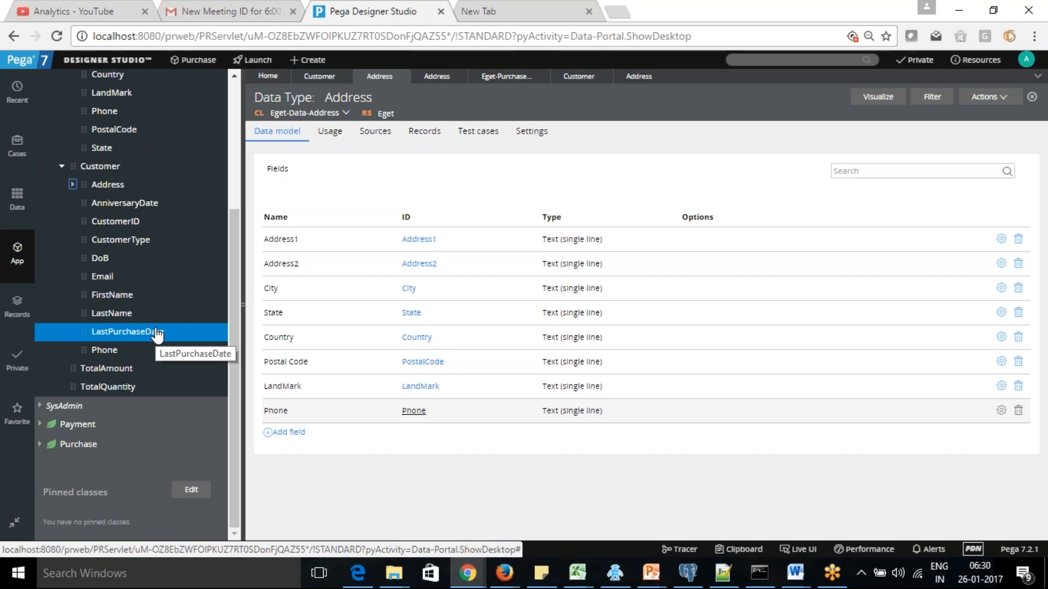
drag(230, 270, 231, 163)
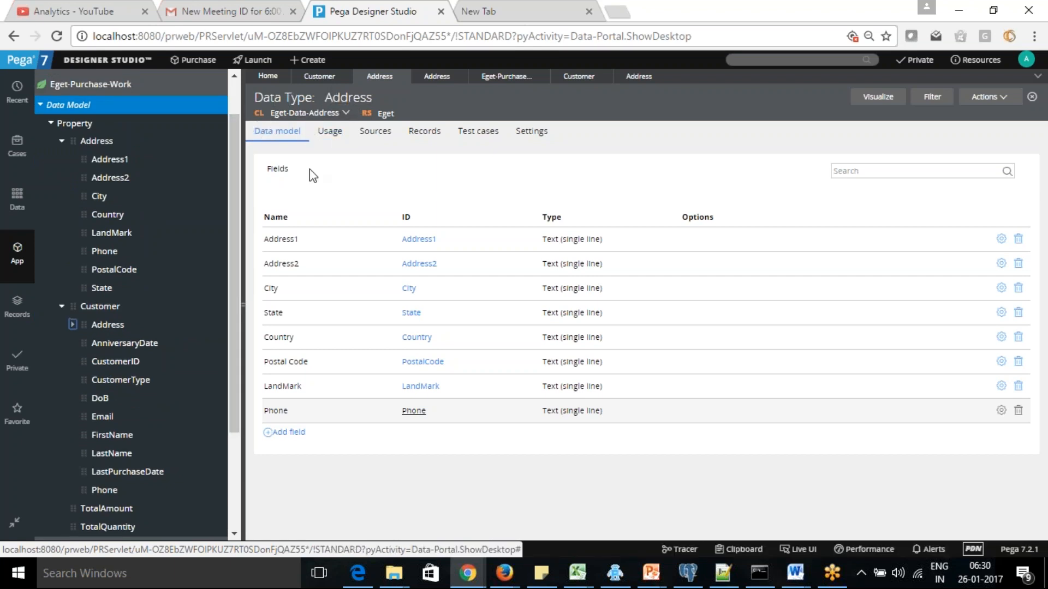
click(62, 143)
click(62, 160)
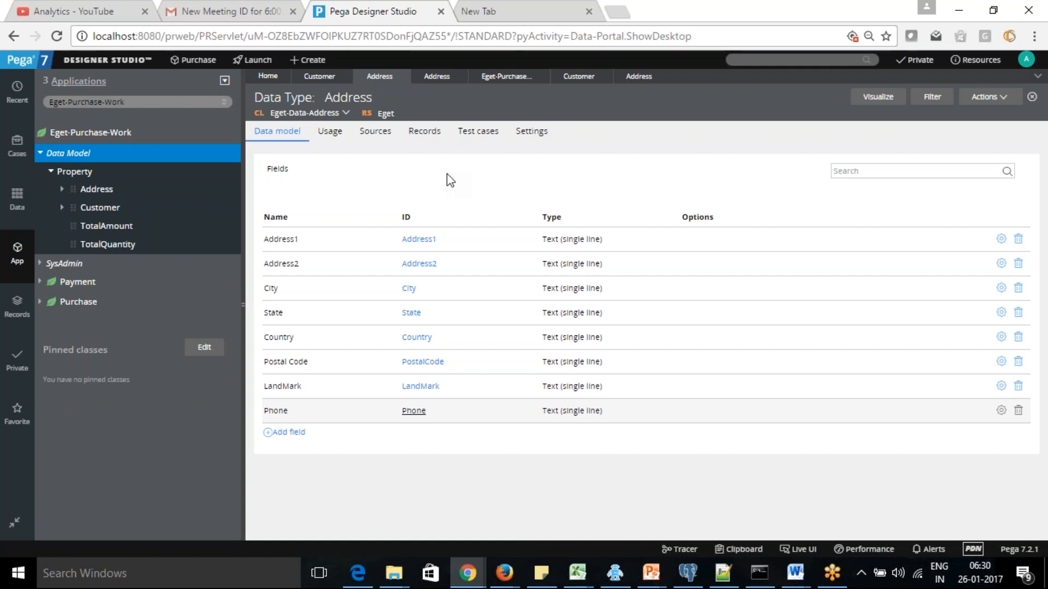
Examine the property type of Customer's nested Address and compare its fields with the Customer and Address data types
click(62, 208)
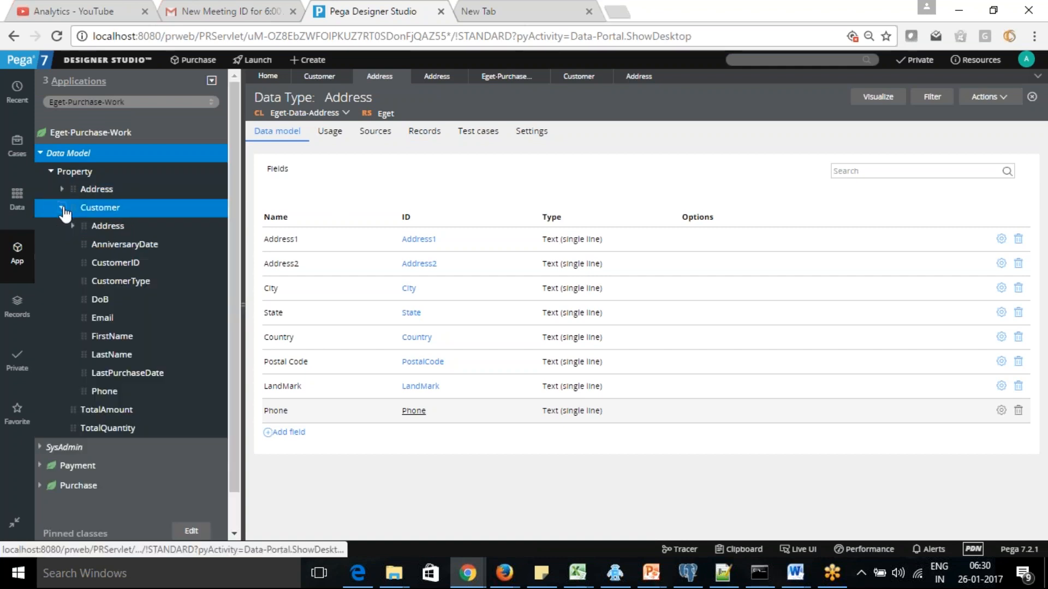
click(108, 225)
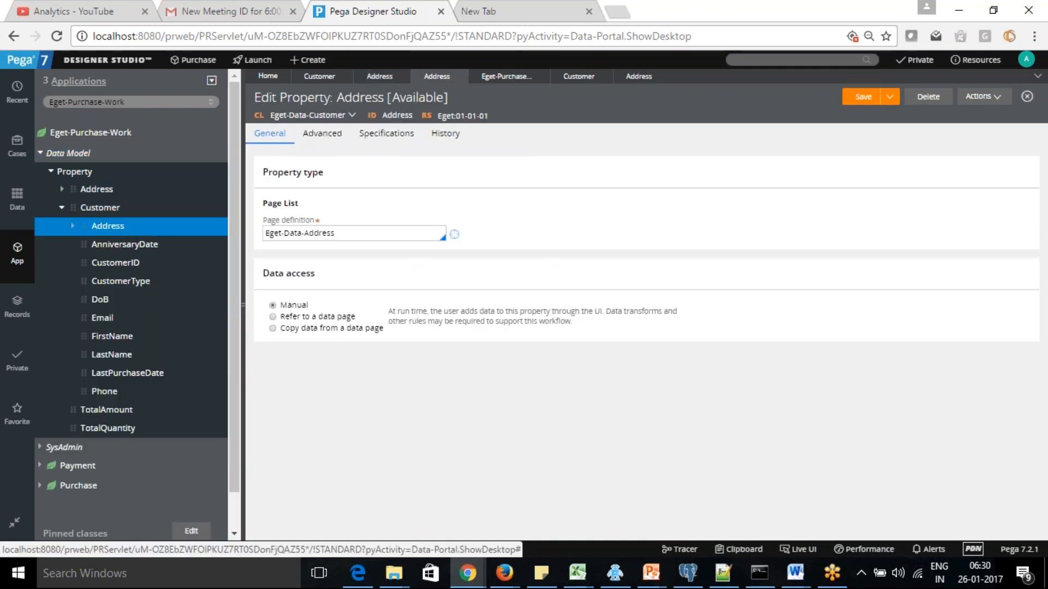
drag(276, 204, 303, 205)
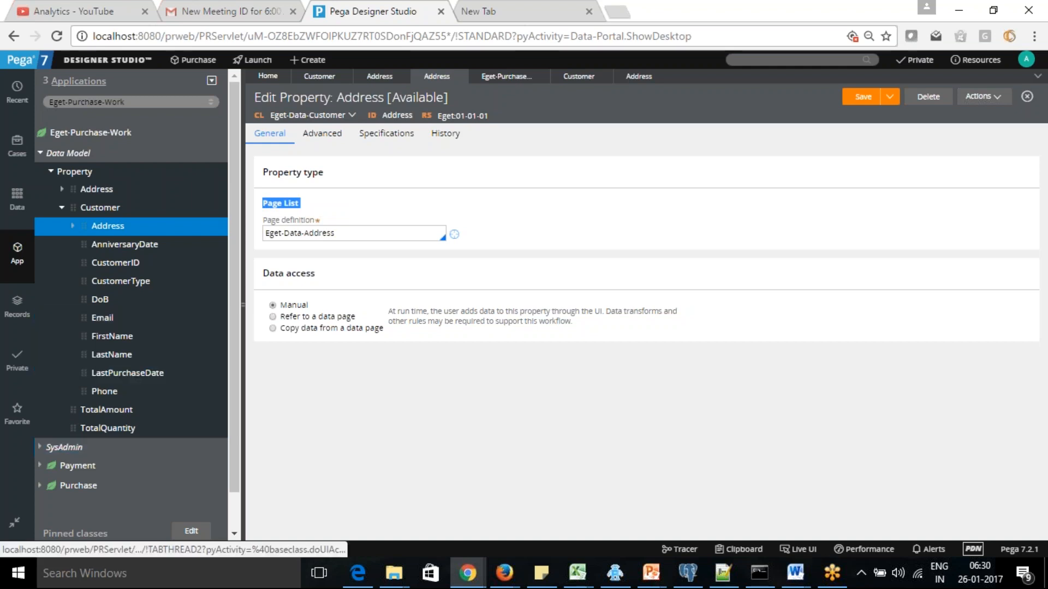
click(320, 76)
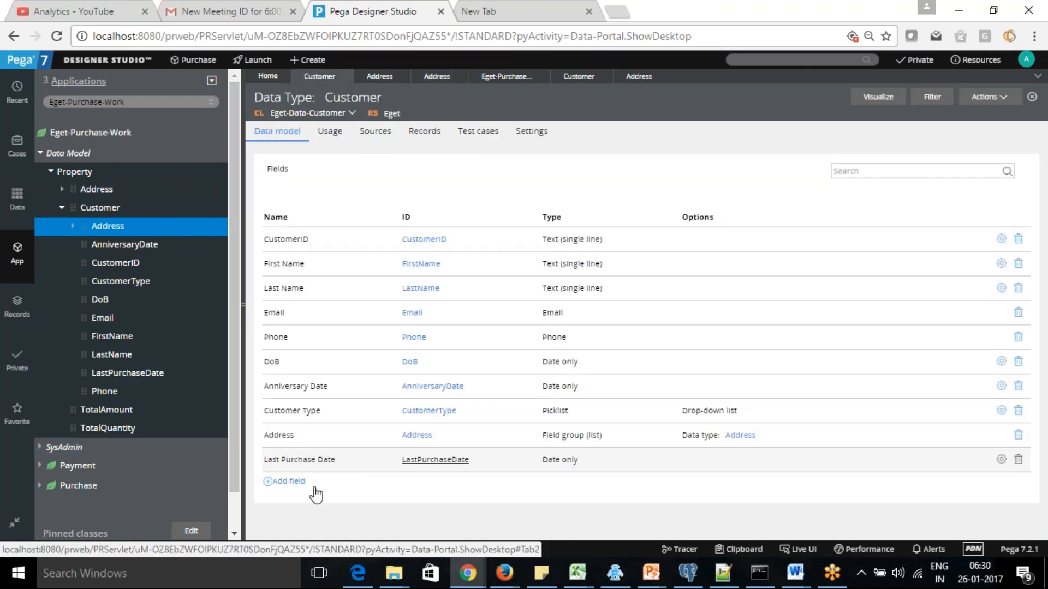
click(378, 78)
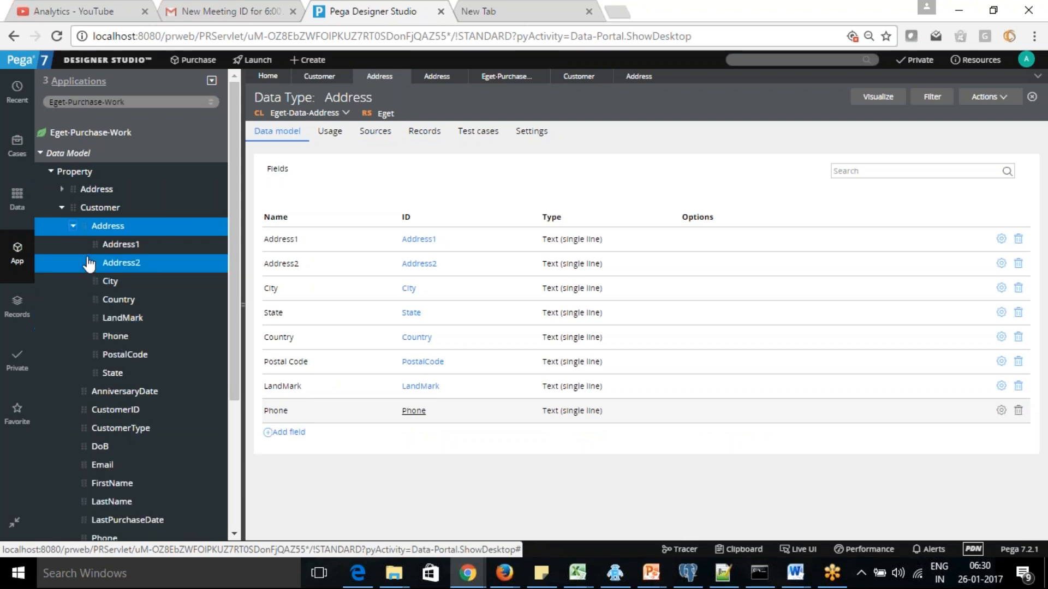
click(72, 226)
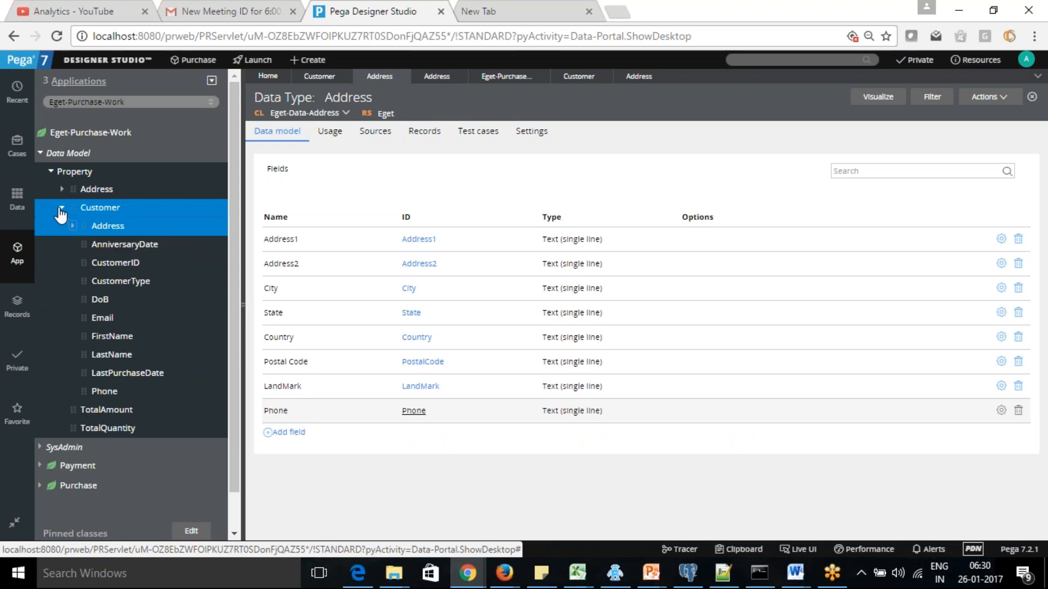
Collapse the Customer property node, then switch to Notepad++ and create a blank document
click(61, 208)
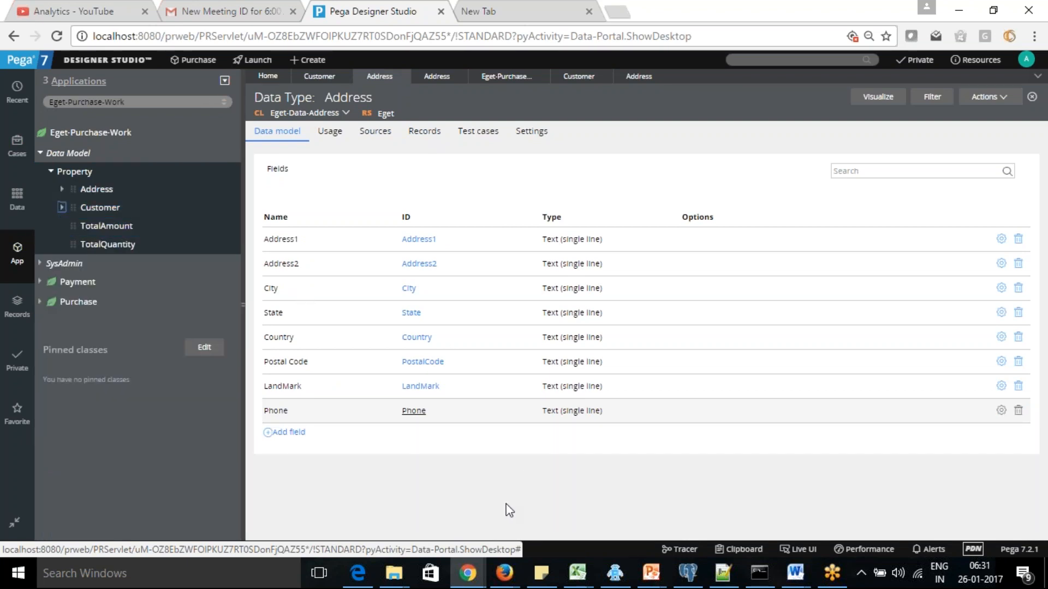
click(723, 573)
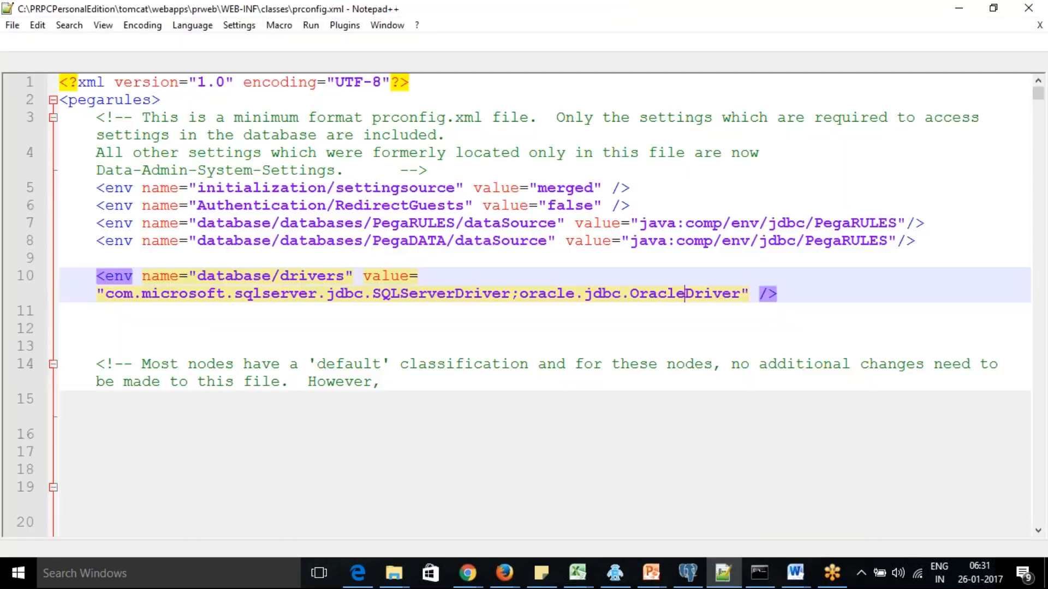
click(10, 41)
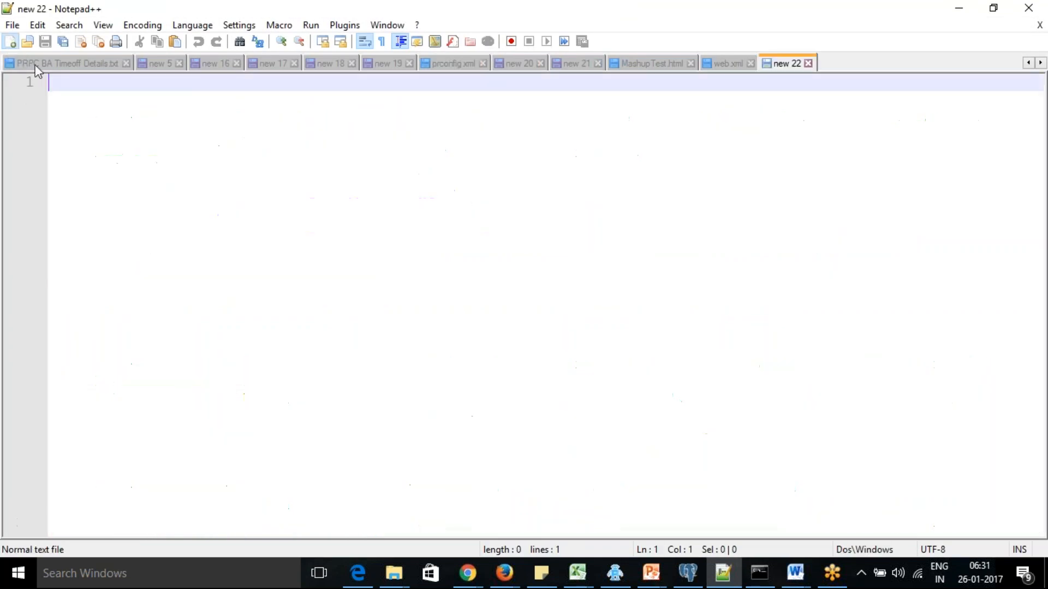
Write the property reference Customer.FirstName on the first line of the new document
text(Cua)
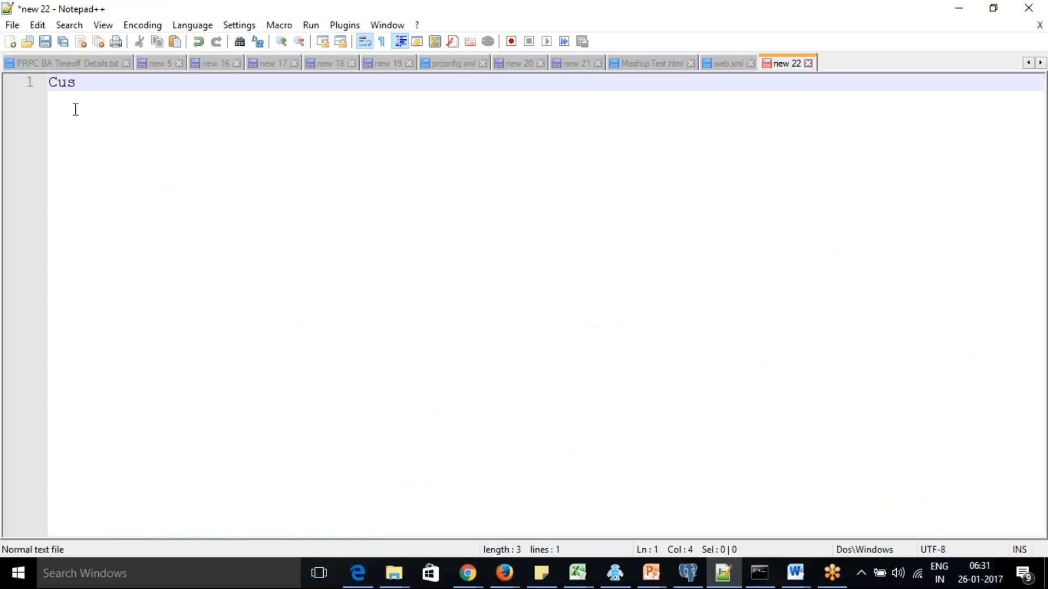
key(BackSpace)
key(BackSpace)
key(BackSpace)
text(Customer.)
key(alt+Tab)
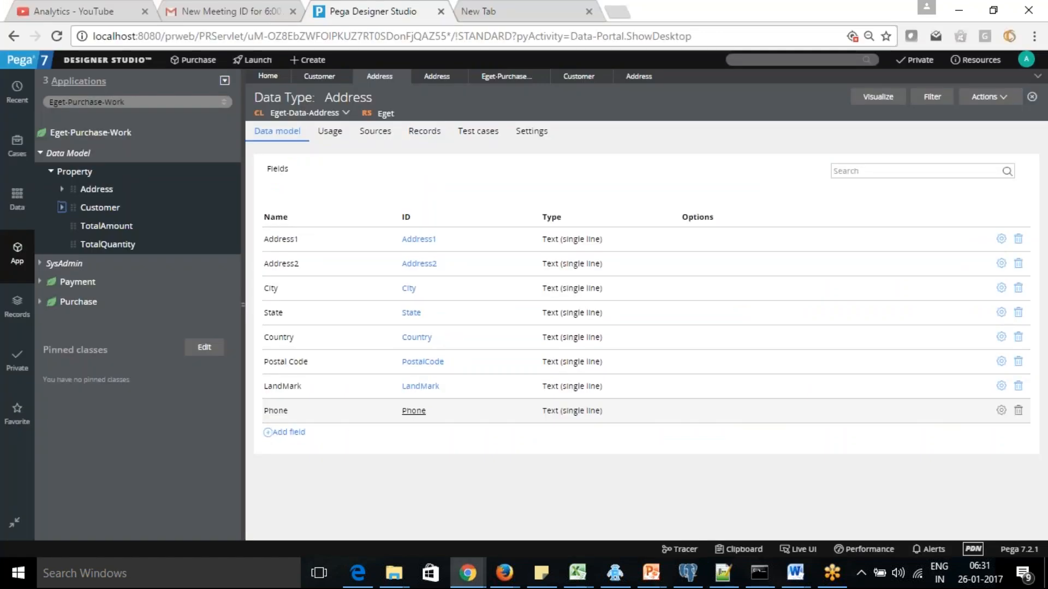
key(alt+Tab)
text(First)
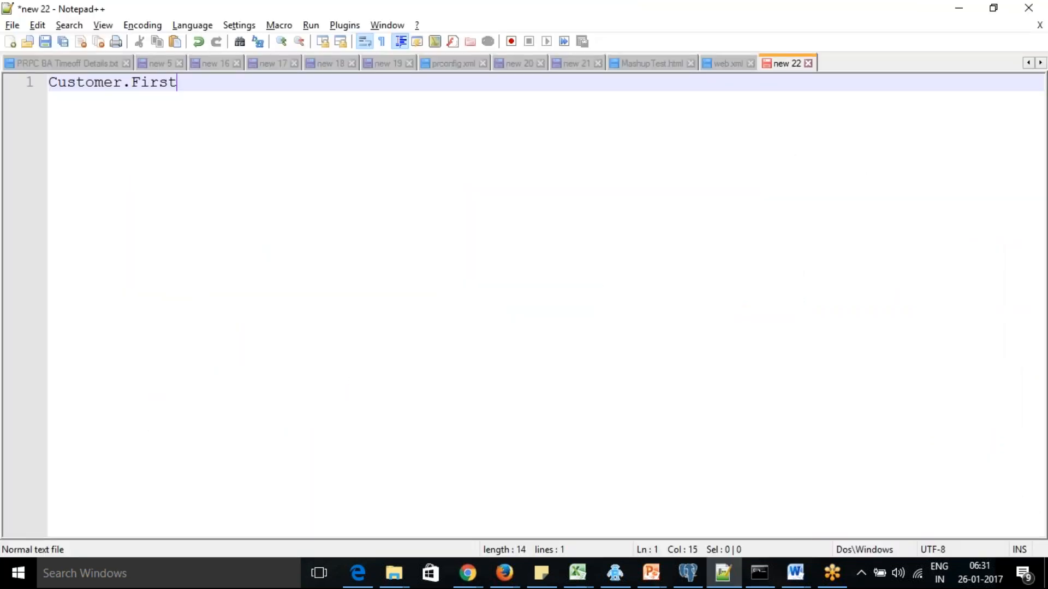
text(Name)
key(Return)
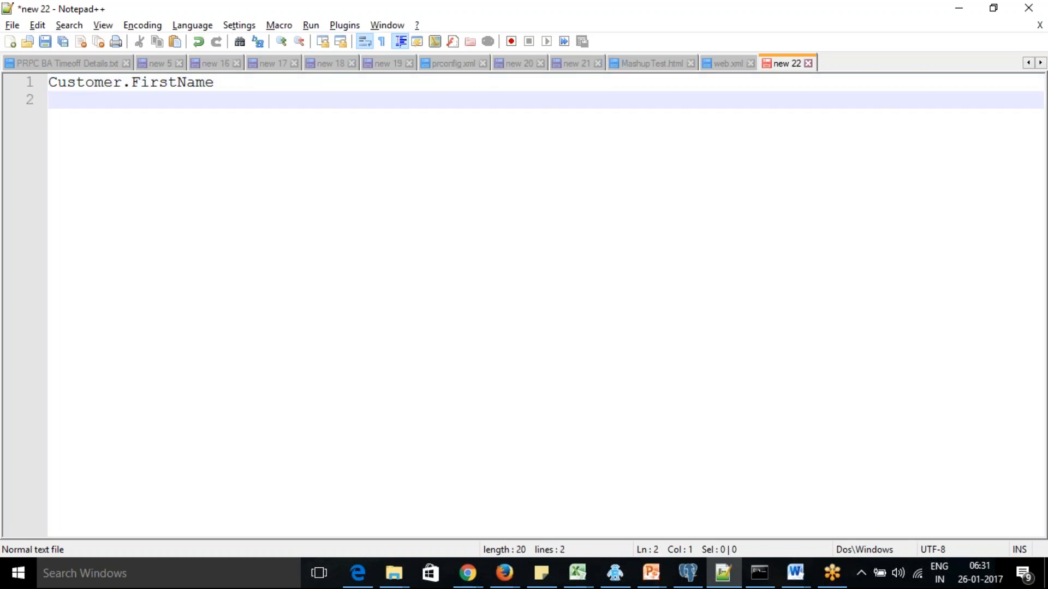
Add the page list reference Customer.Address(1).Address1 on line 3, leaving a blank line above it
key(Return)
text(A)
key(BackSpace)
text(C)
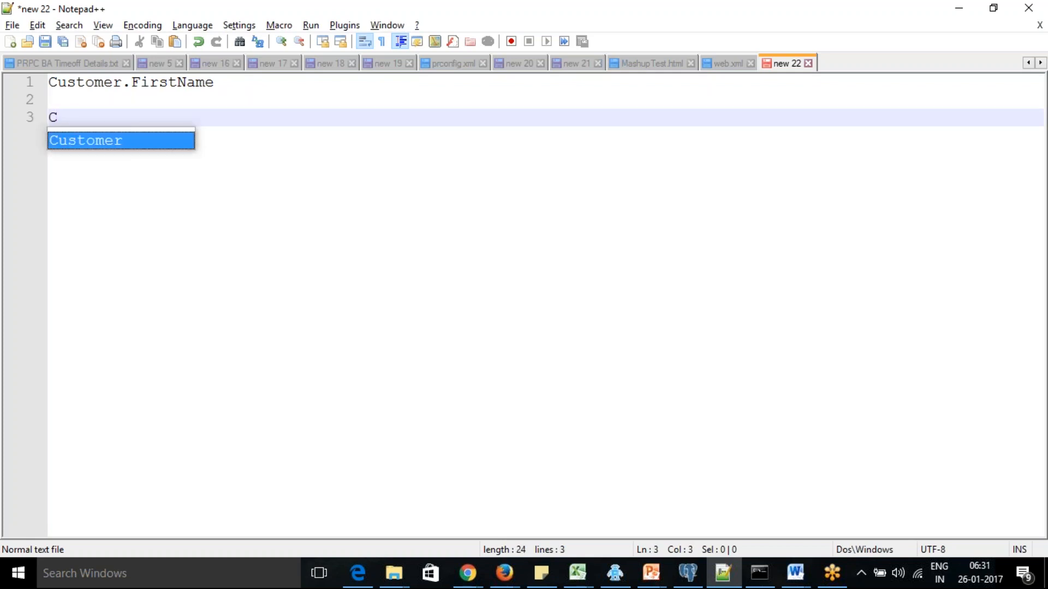
text(ustomer.)
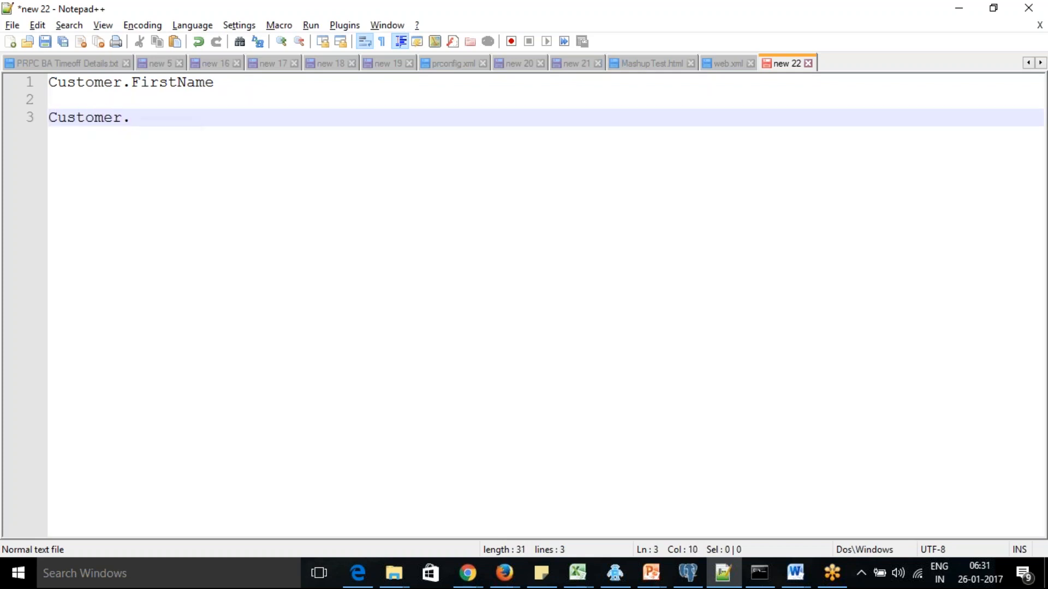
text(Address(1).)
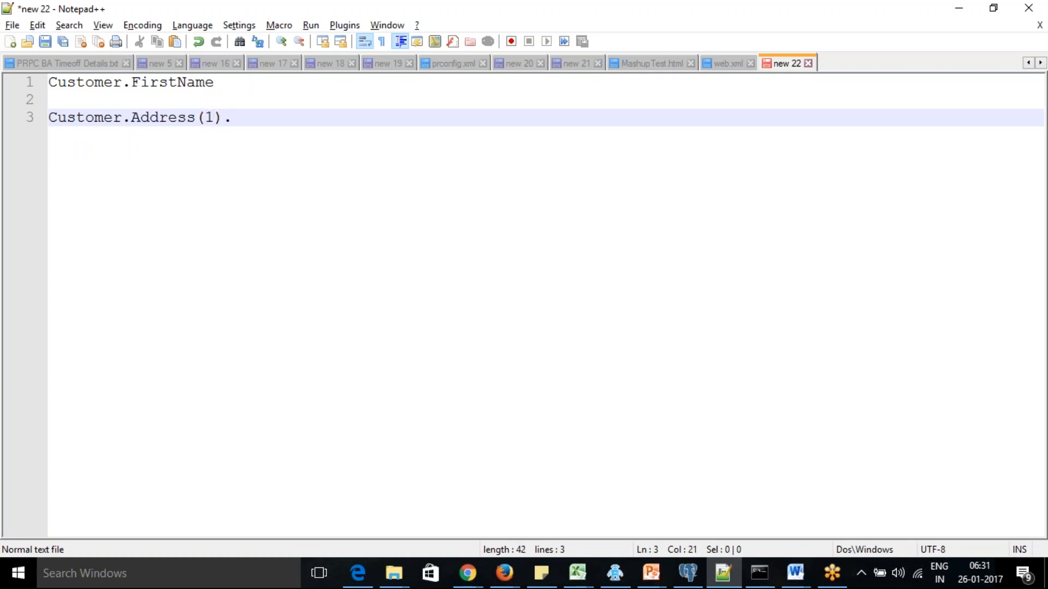
text(Address)
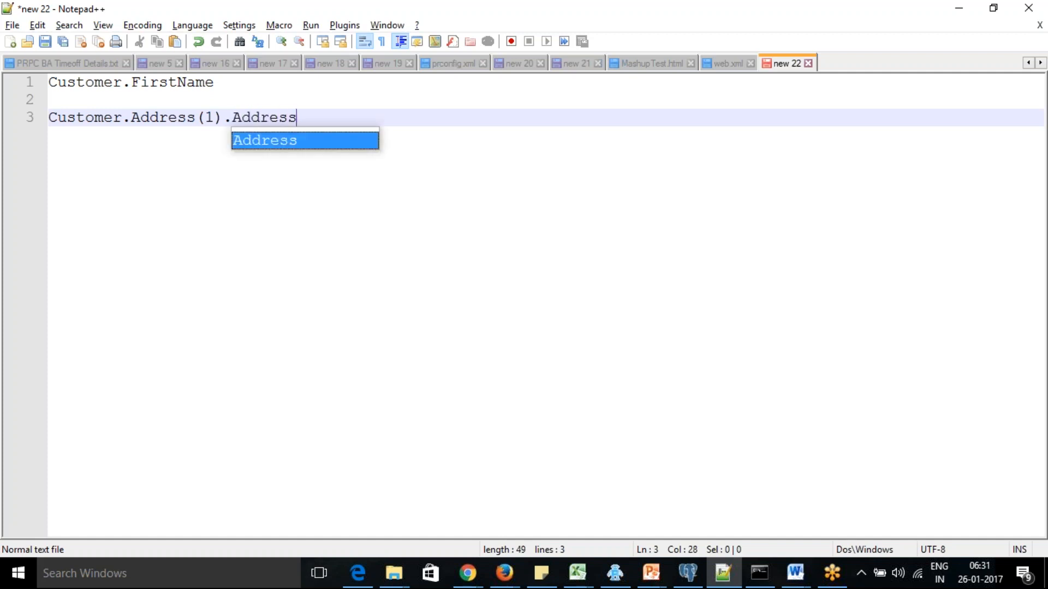
text(1)
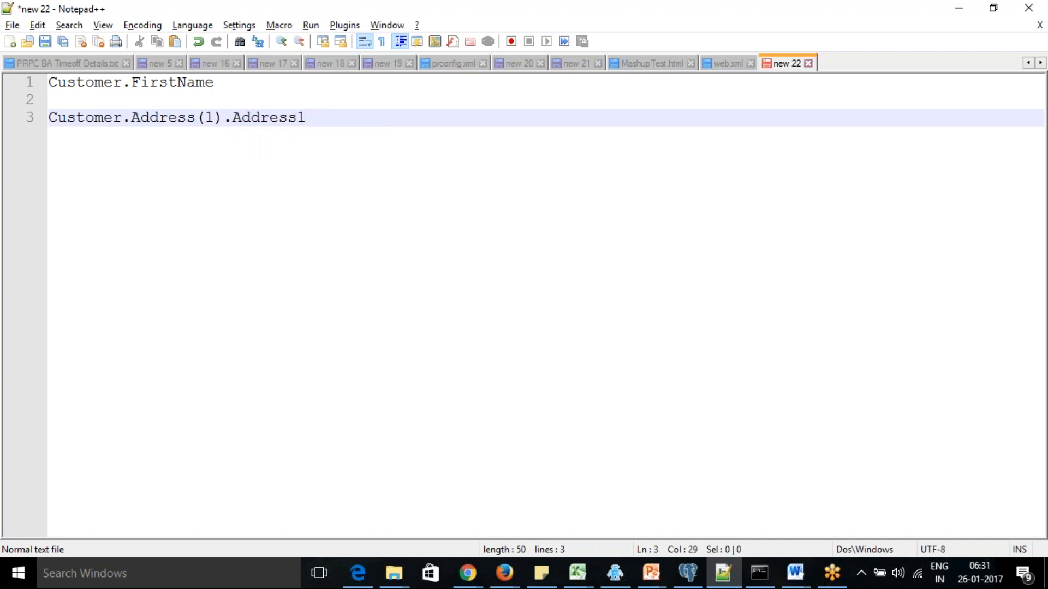
Add the page group reference Address(Home).Address1 on line 5, leaving a blank line above it
key(Return)
key(Return)
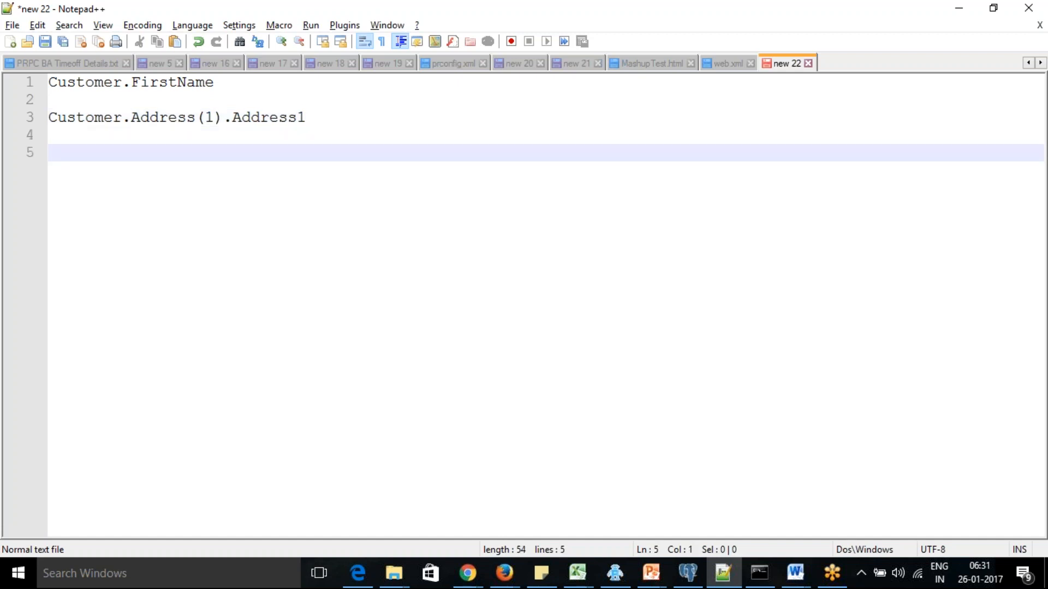
text(Address)
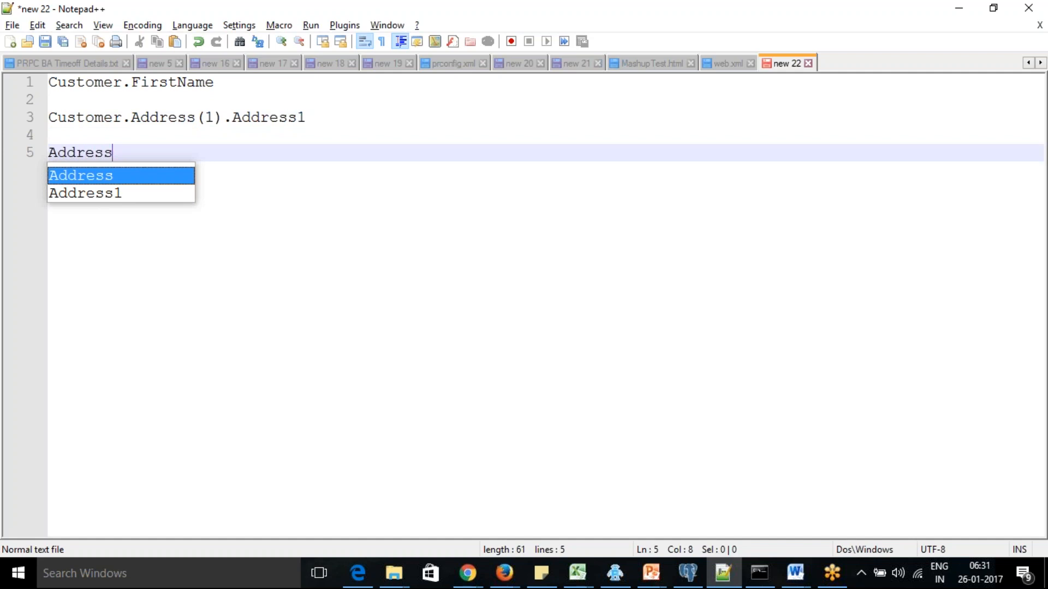
text((Home).)
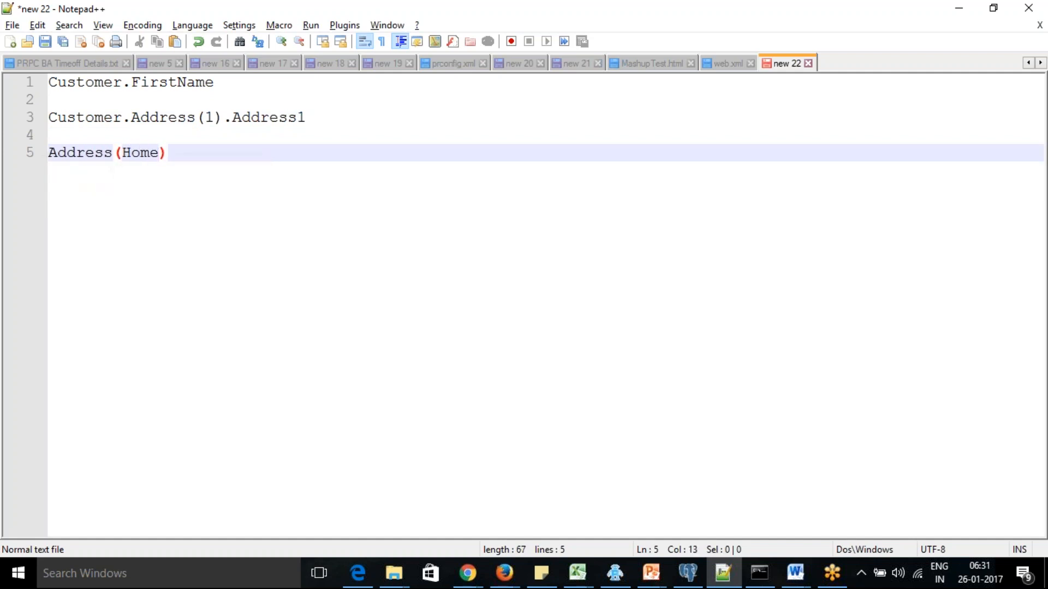
text(Address1)
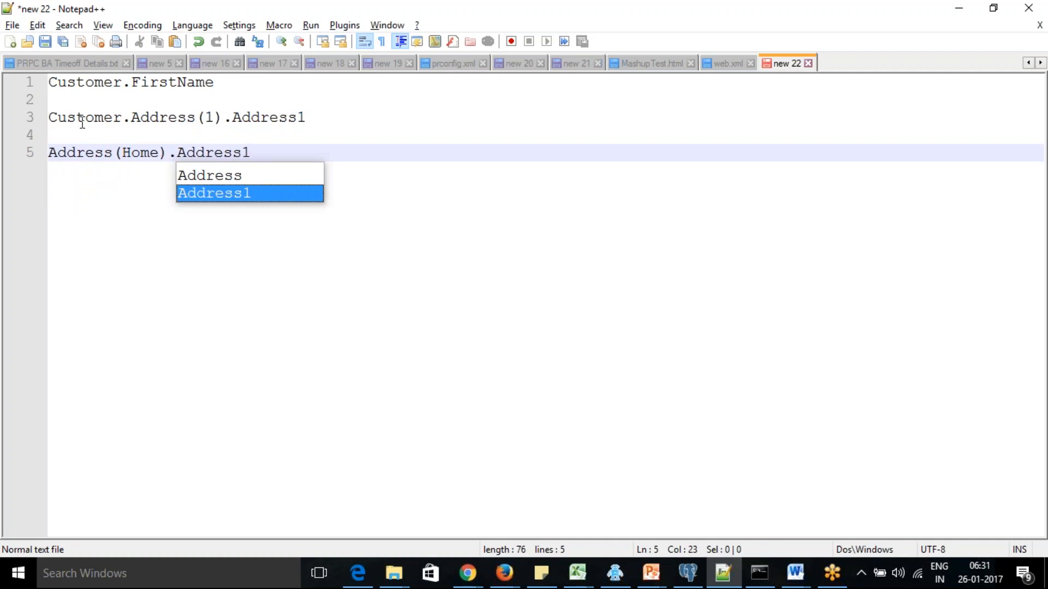
key(Escape)
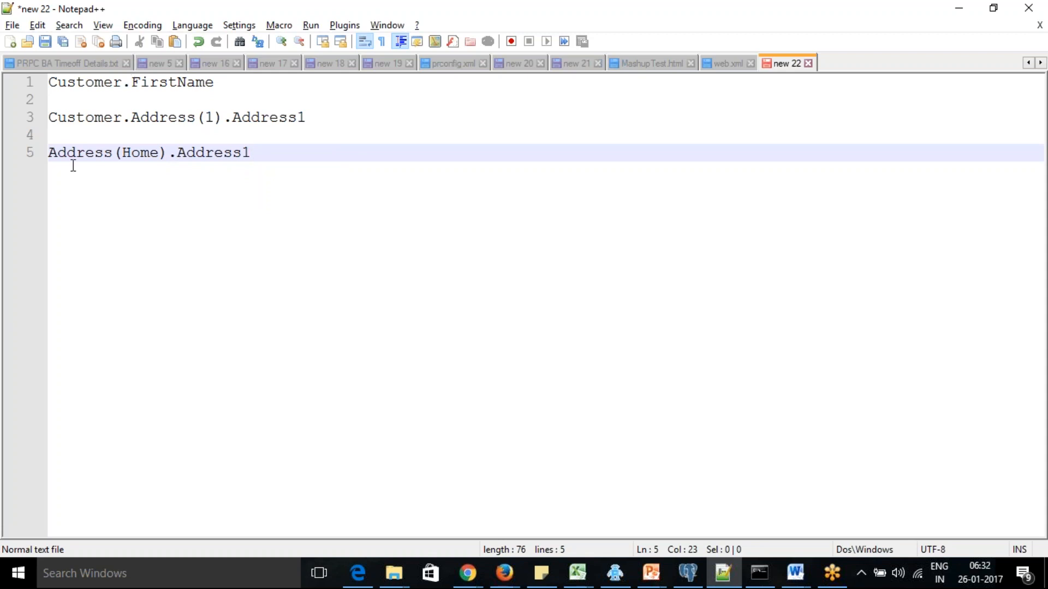
Compare the Address(Home).Address1 reference with Customer.Address(1).Address1, highlighting the Customer and Address parts
drag(52, 153, 253, 154)
click(253, 153)
drag(49, 117, 320, 112)
click(286, 160)
click(90, 119)
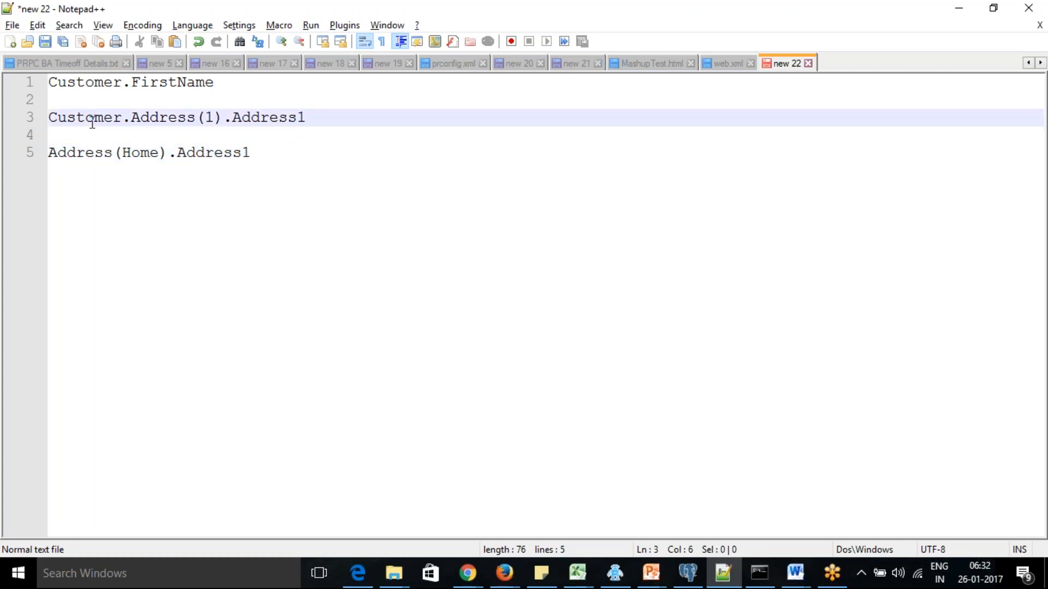
drag(133, 118, 205, 118)
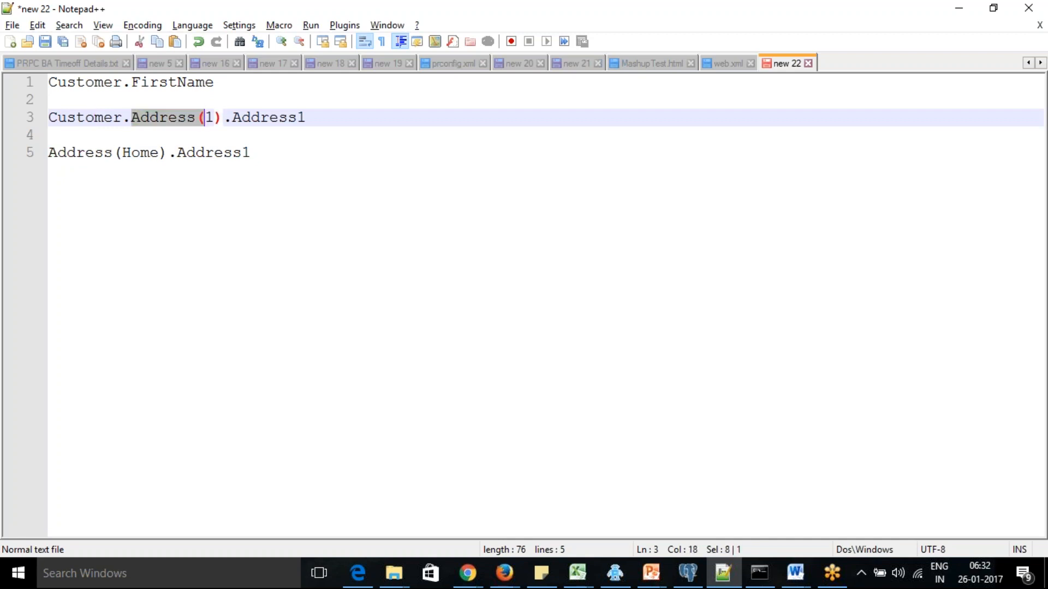
click(102, 118)
key(ctrl+Right)
key(ctrl+shift+Left)
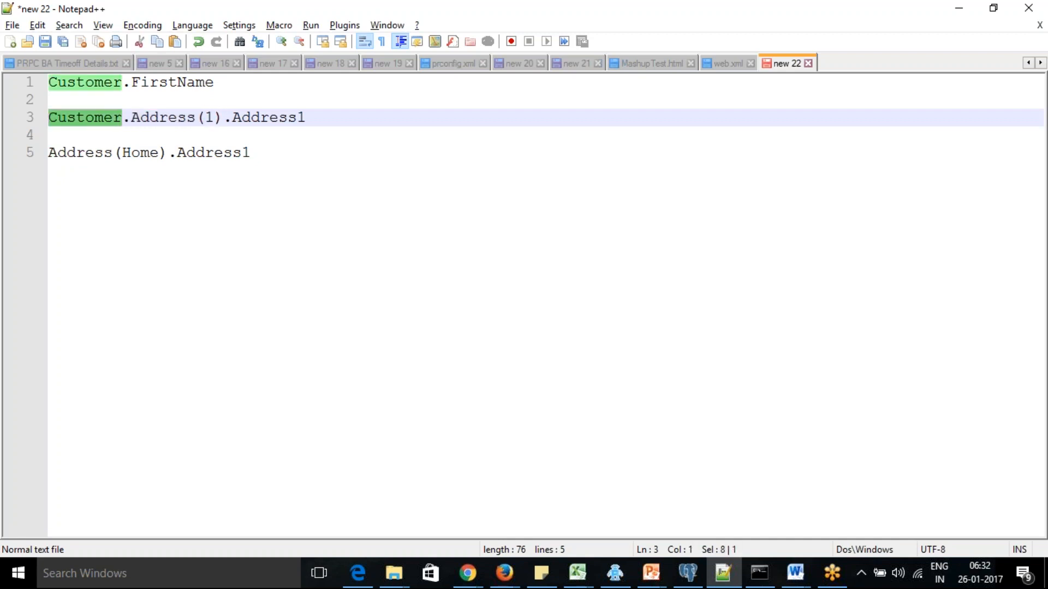
click(287, 156)
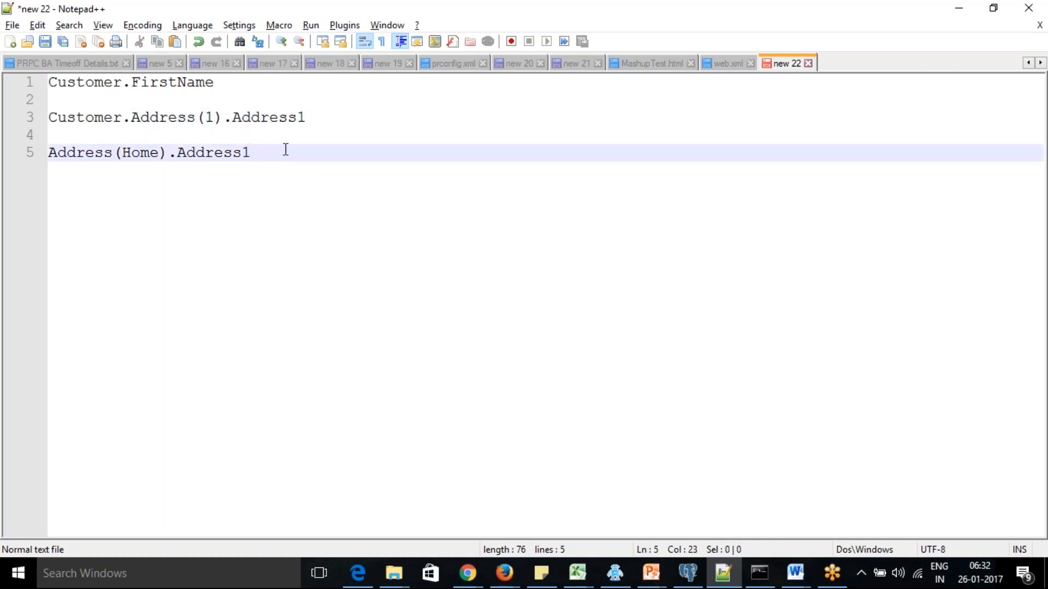
Add two blank lines below Address(Home).Address1 and briefly check the Address and Customer properties in Pega Designer Studio
key(Return)
key(Return)
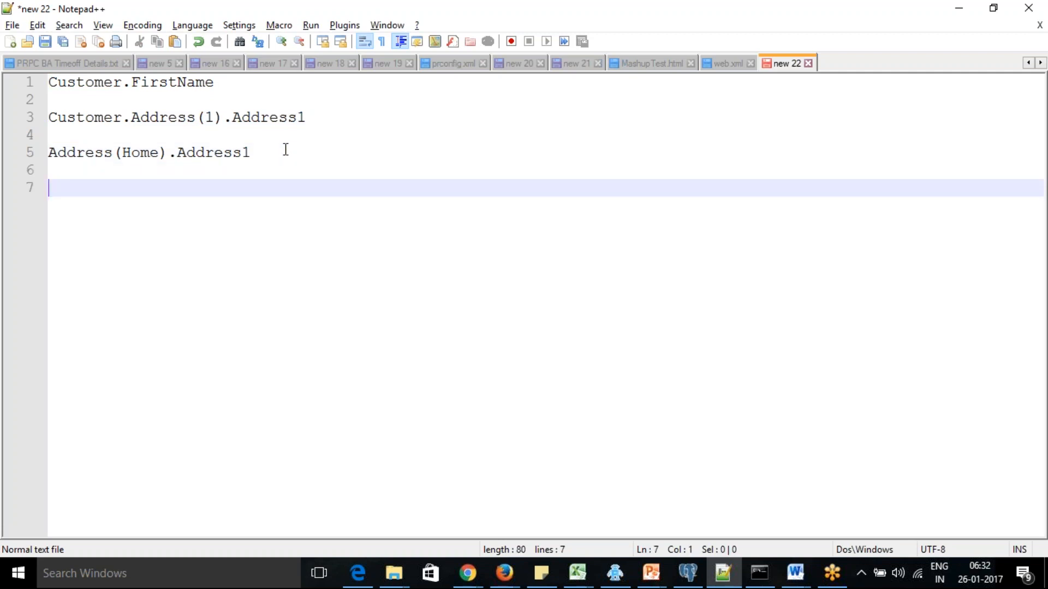
key(alt+Tab)
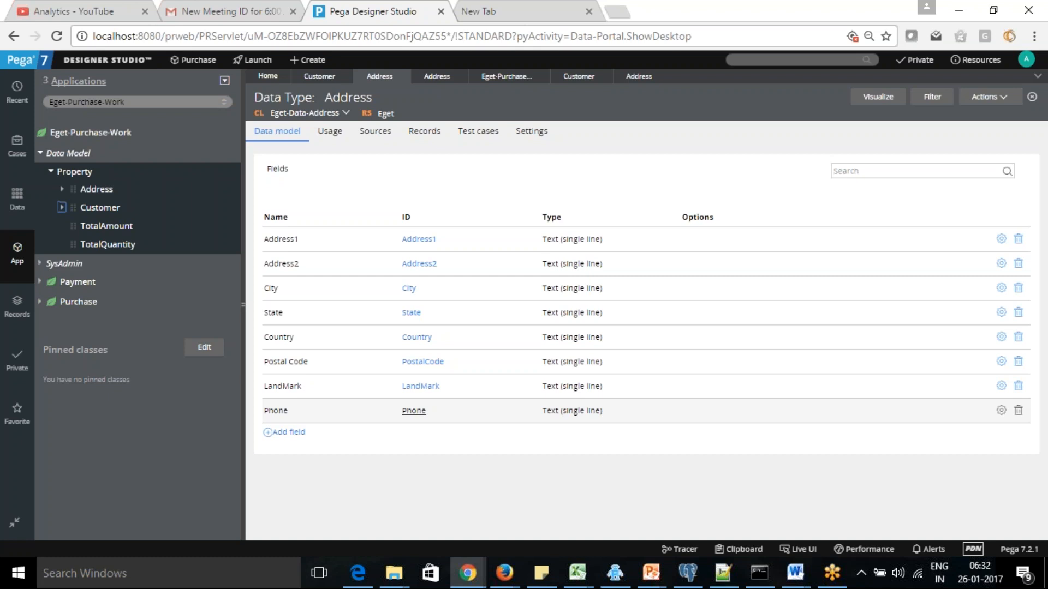
key(alt+Tab)
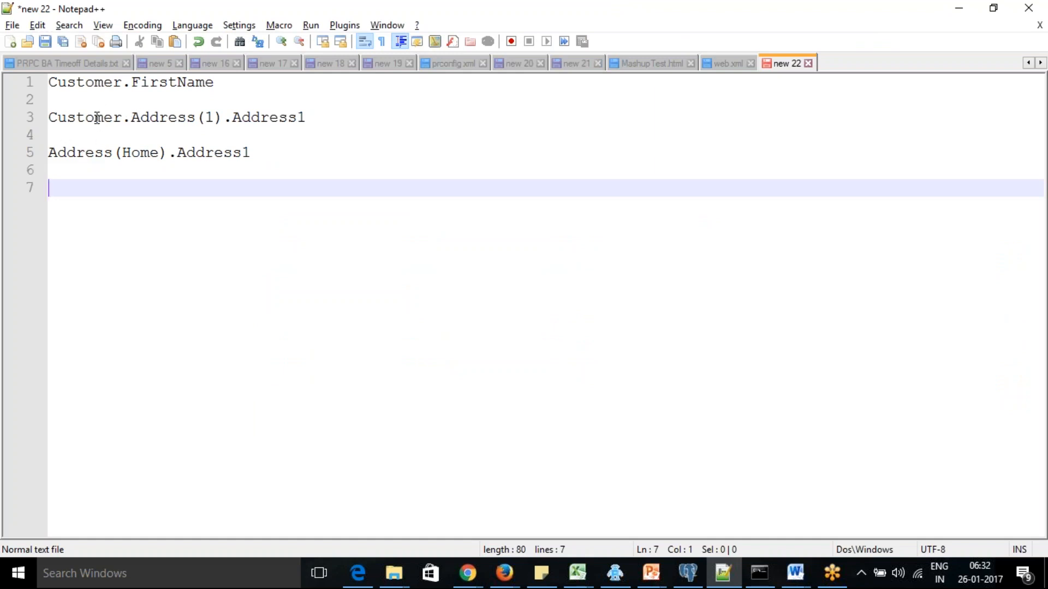
click(84, 152)
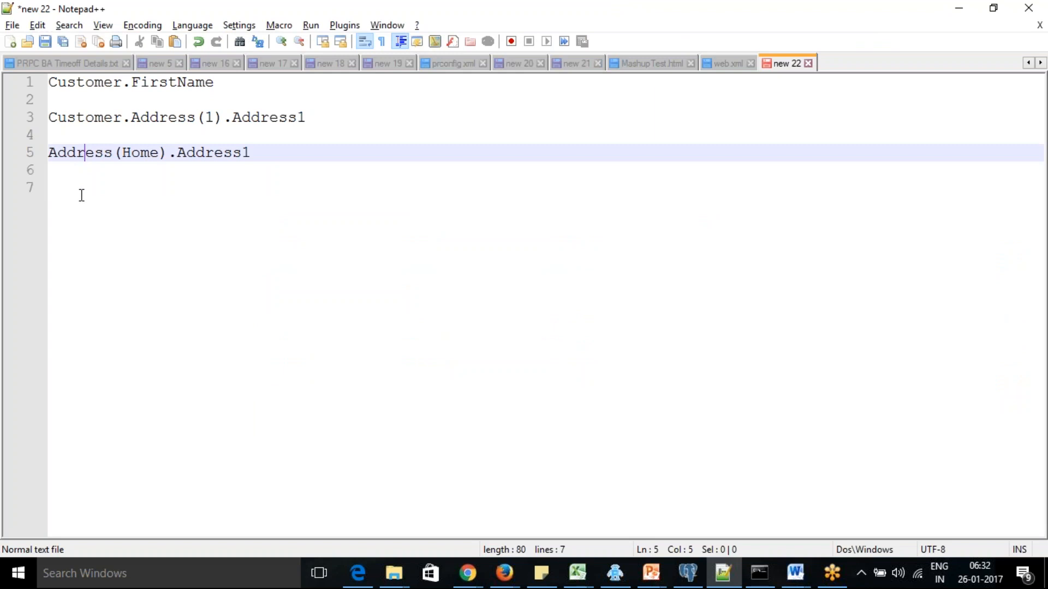
Add the reference Address(office).Address1 below Address(Home).Address1, separated by a blank line
click(290, 159)
key(Return)
key(Return)
text(Add)
text(ress)
text((office))
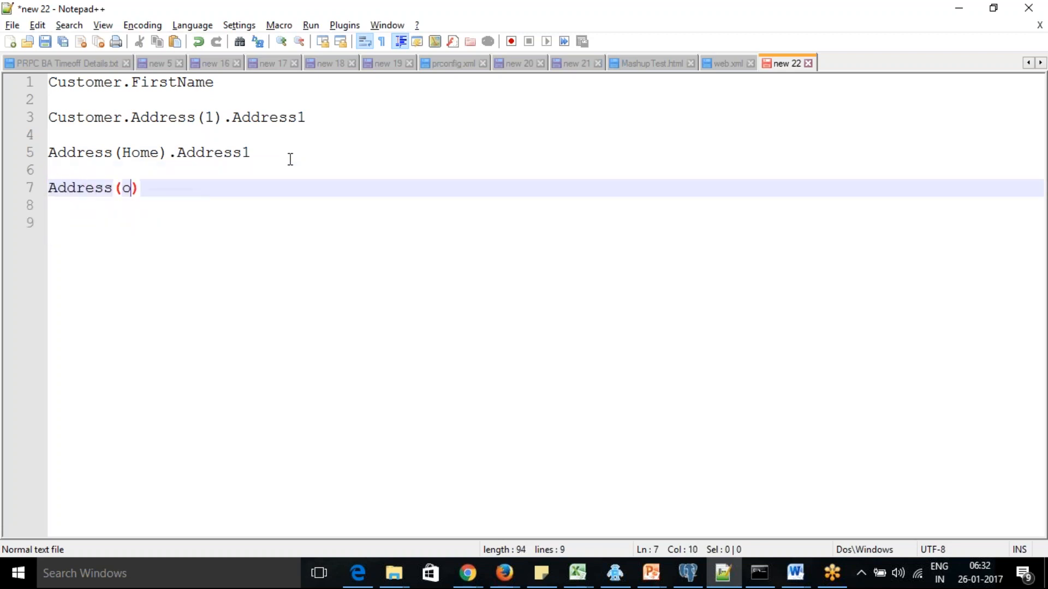
text(.)
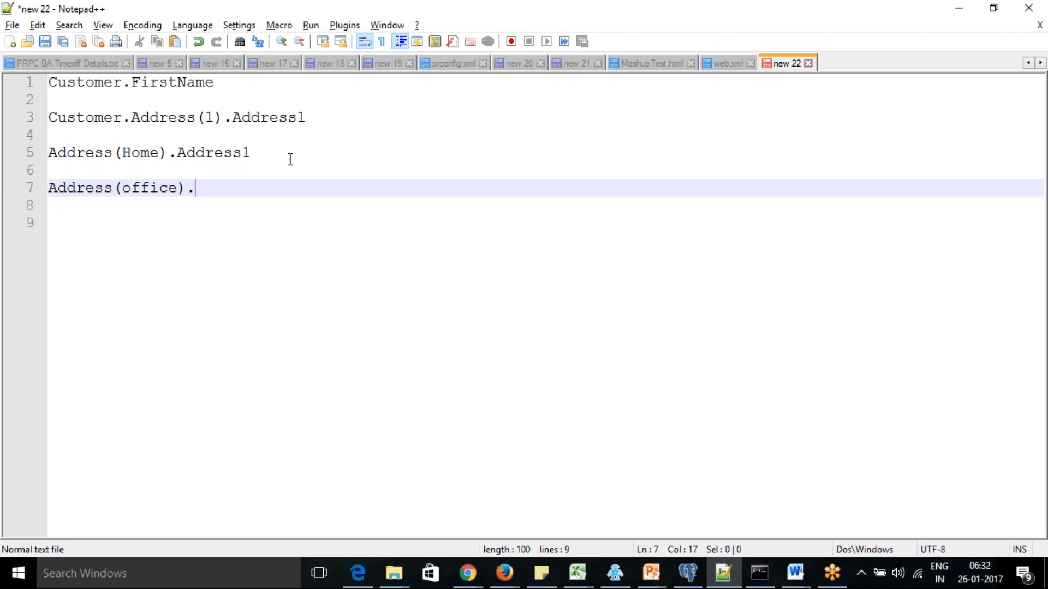
text(Address1)
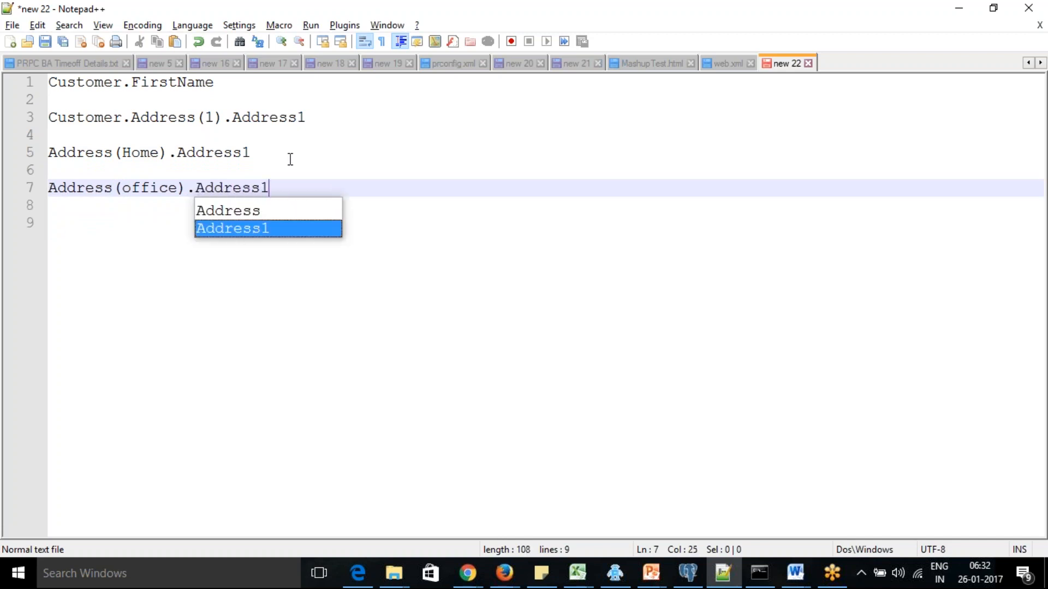
Duplicate the Customer.Address(1).Address1 line directly beneath itself and change the copy's index to 2
click(353, 119)
key(Return)
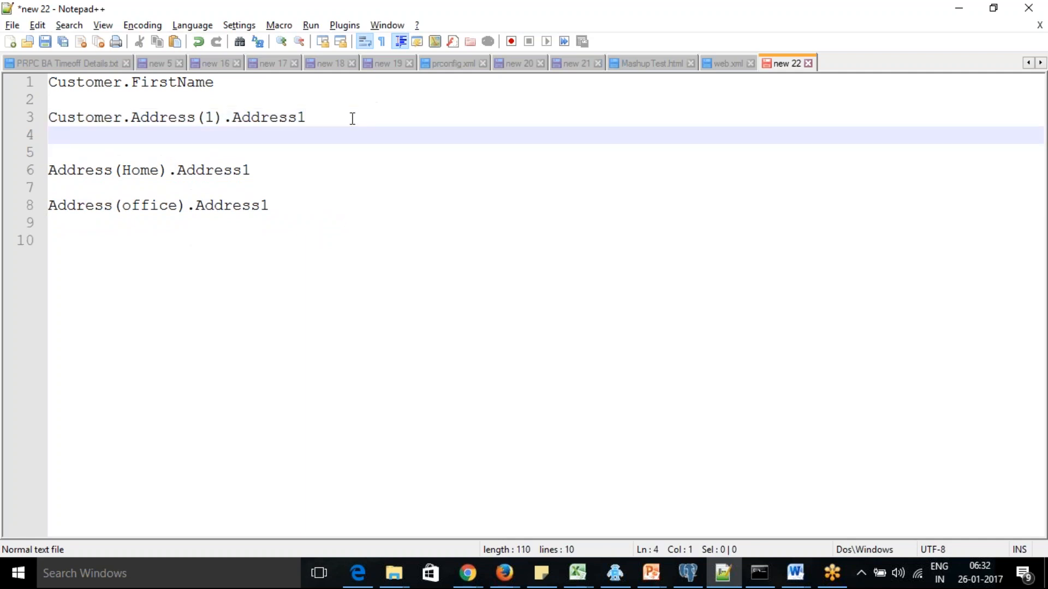
click(8, 141)
click(11, 121)
key(ctrl+c)
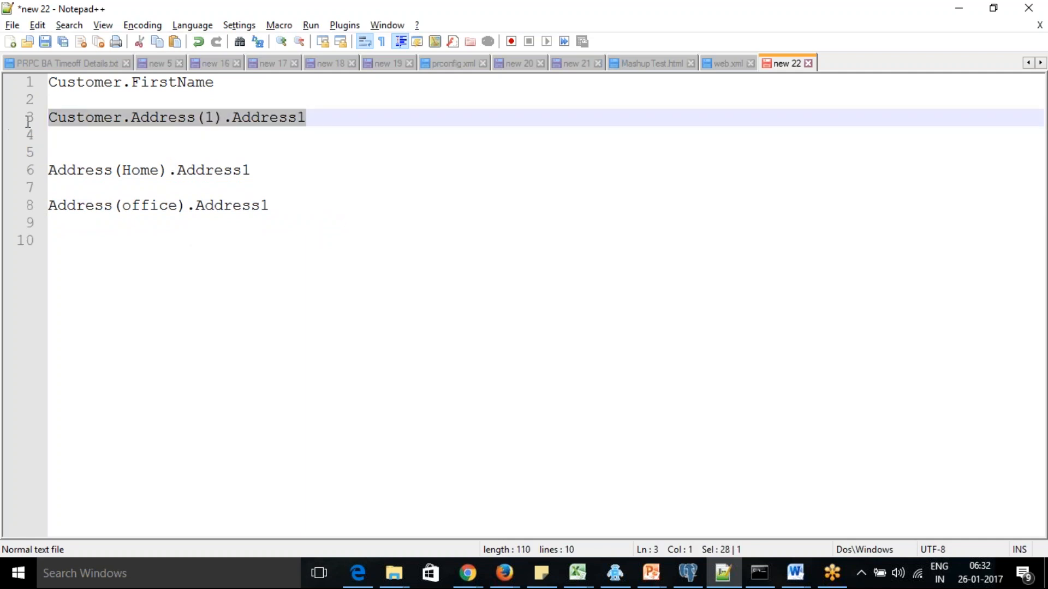
click(59, 139)
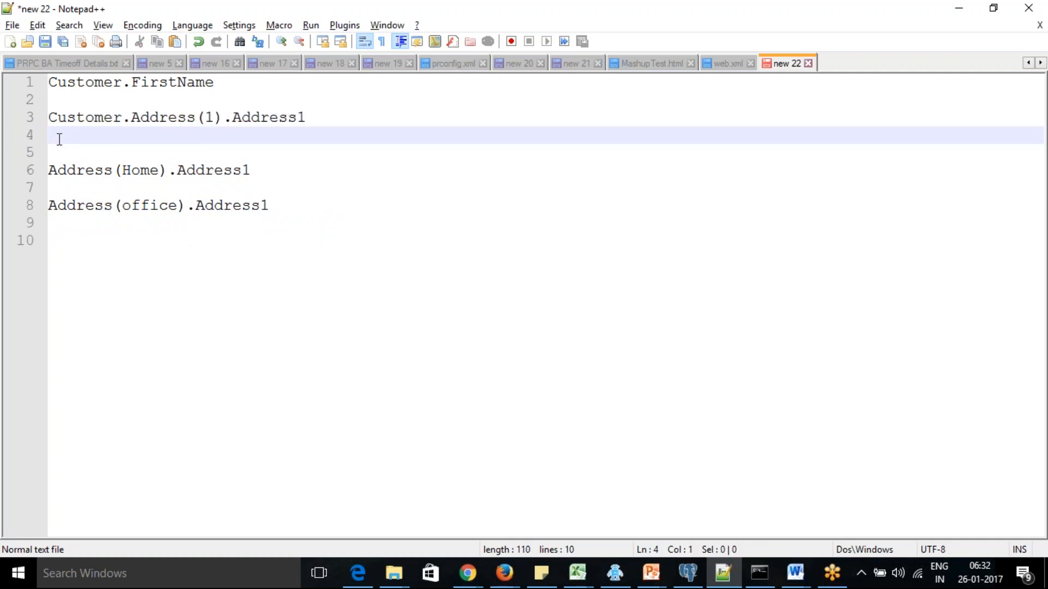
key(ctrl+v)
click(217, 135)
key(BackSpace)
text(2)
click(369, 141)
click(349, 217)
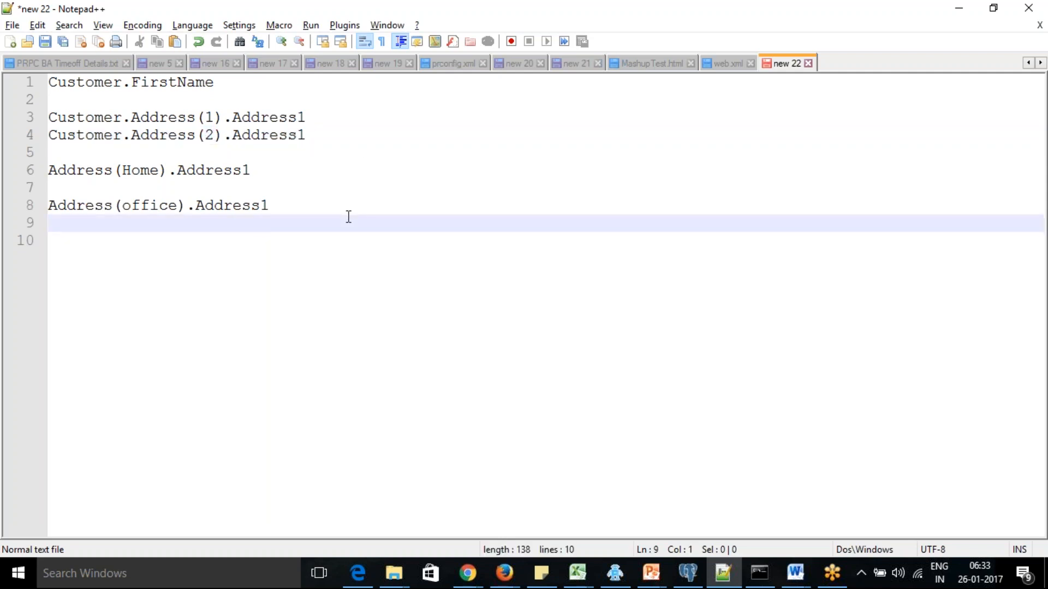
Remove the blank line between the Address(Home) and Address(office) references and add two blank lines beneath them
click(270, 176)
key(Delete)
click(271, 200)
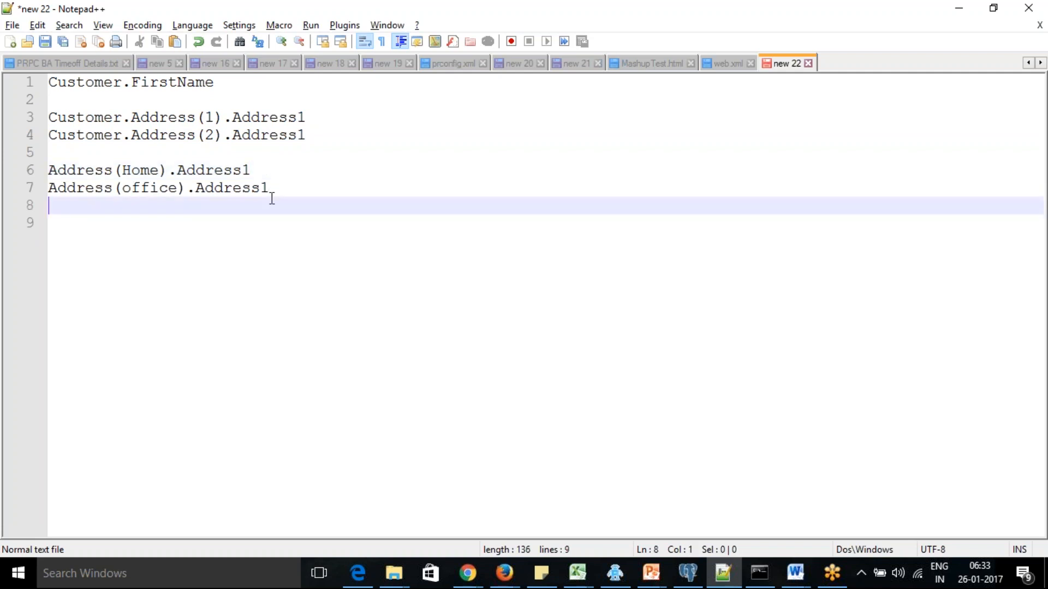
click(279, 188)
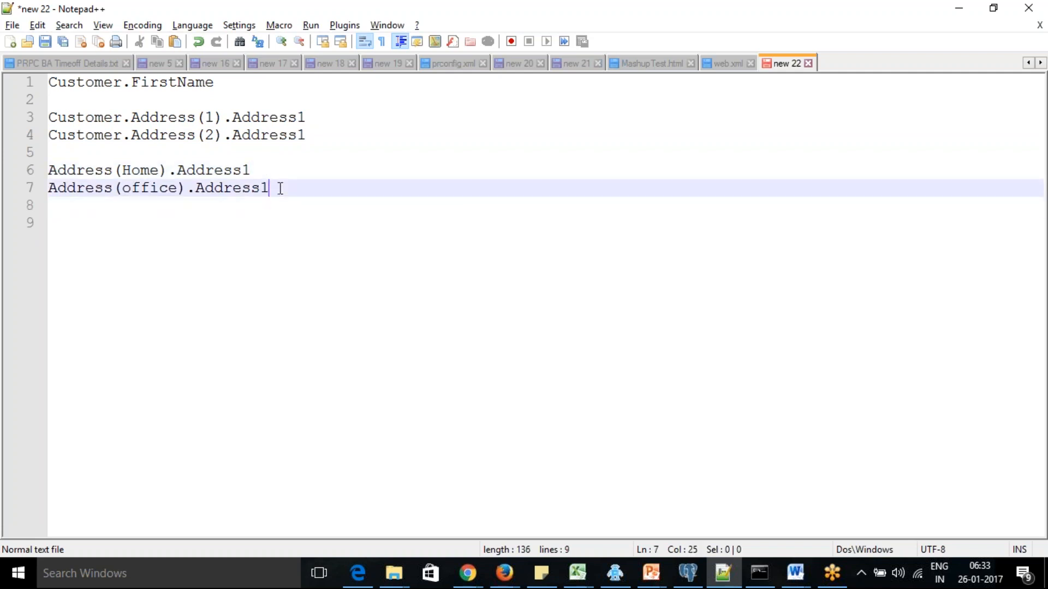
click(312, 206)
key(Return)
key(Return)
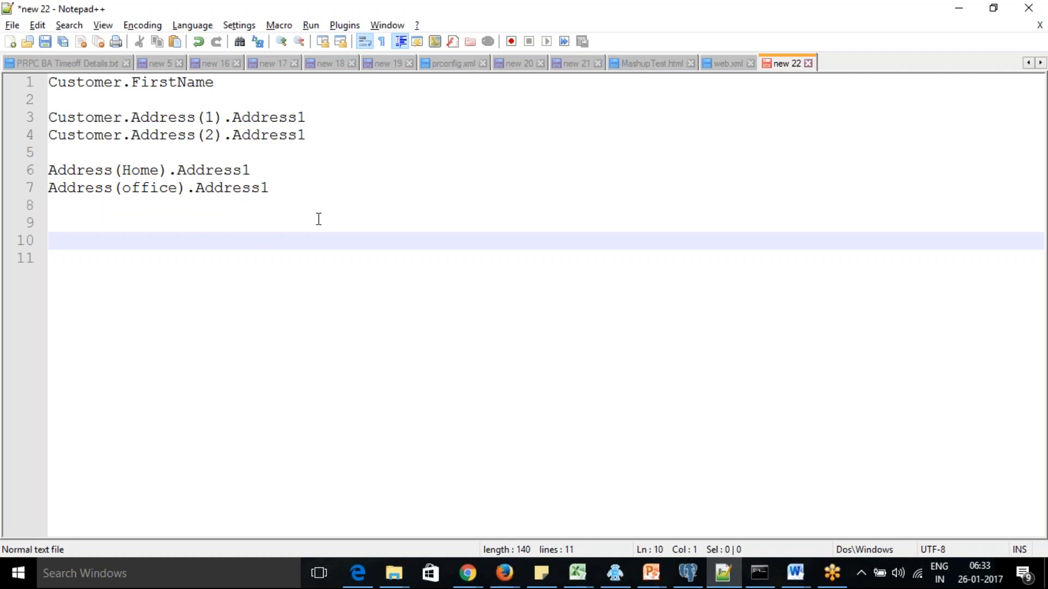
Switch to Pega Designer Studio and start creating a new property from the Customer property in Eget-Purchase-Work
key(alt+Tab)
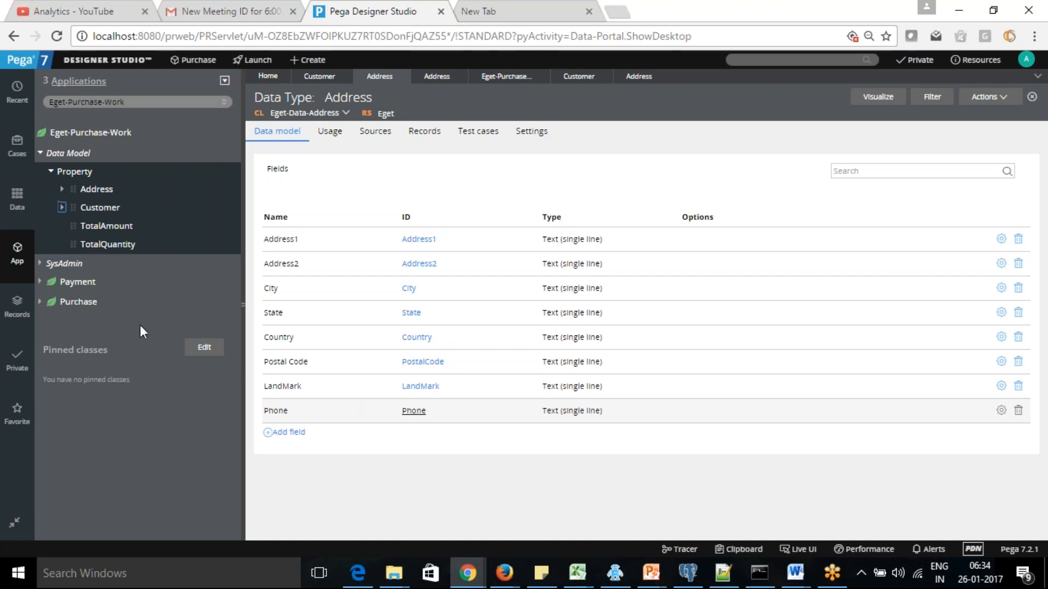
click(62, 208)
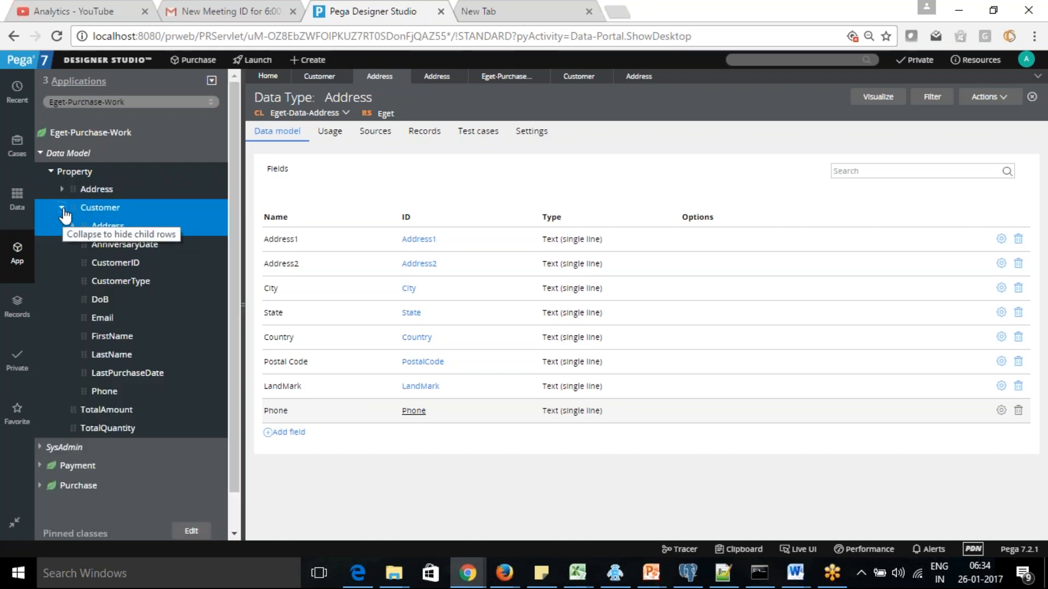
right_click(96, 209)
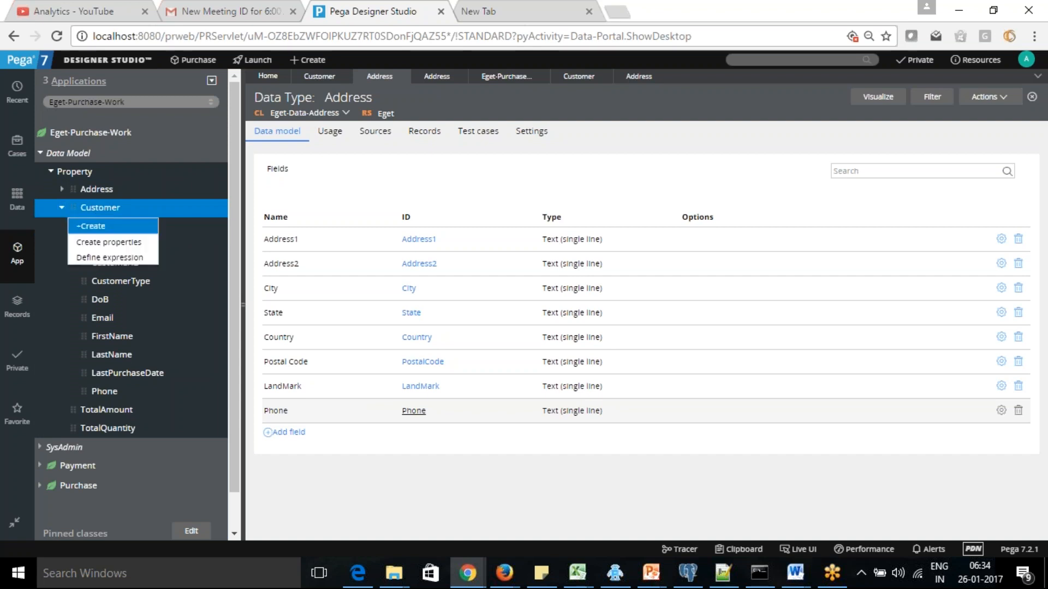
click(104, 228)
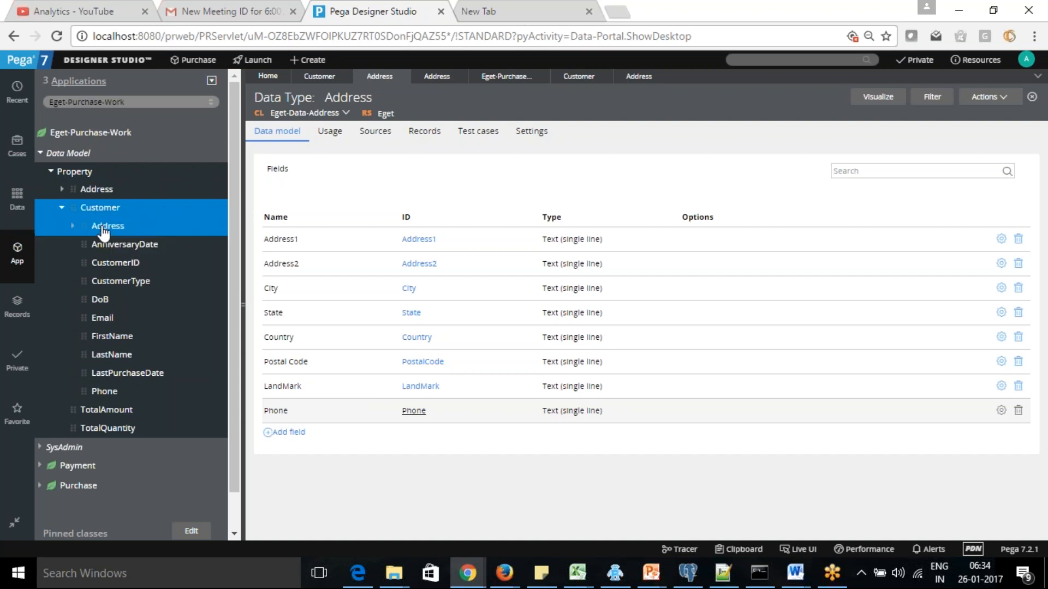
Label the new property Mobile and create it in Eget-Purchase-Work under the Purchase ruleset 01-01-01
click(451, 205)
text(Singl)
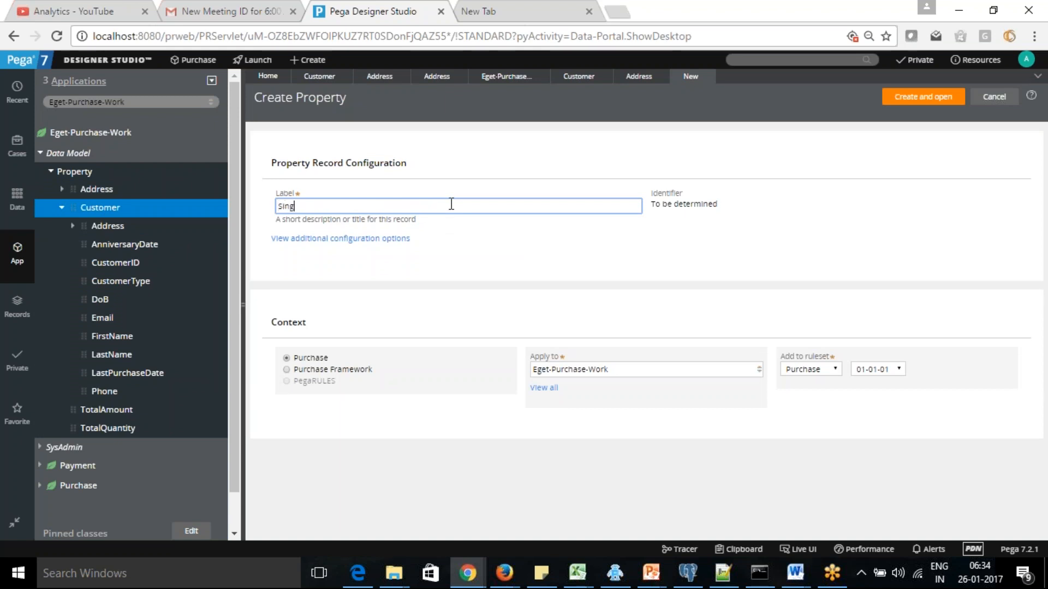
key(BackSpace)
key(BackSpace)
key(BackSpace)
key(BackSpace)
key(BackSpace)
text(Mobile)
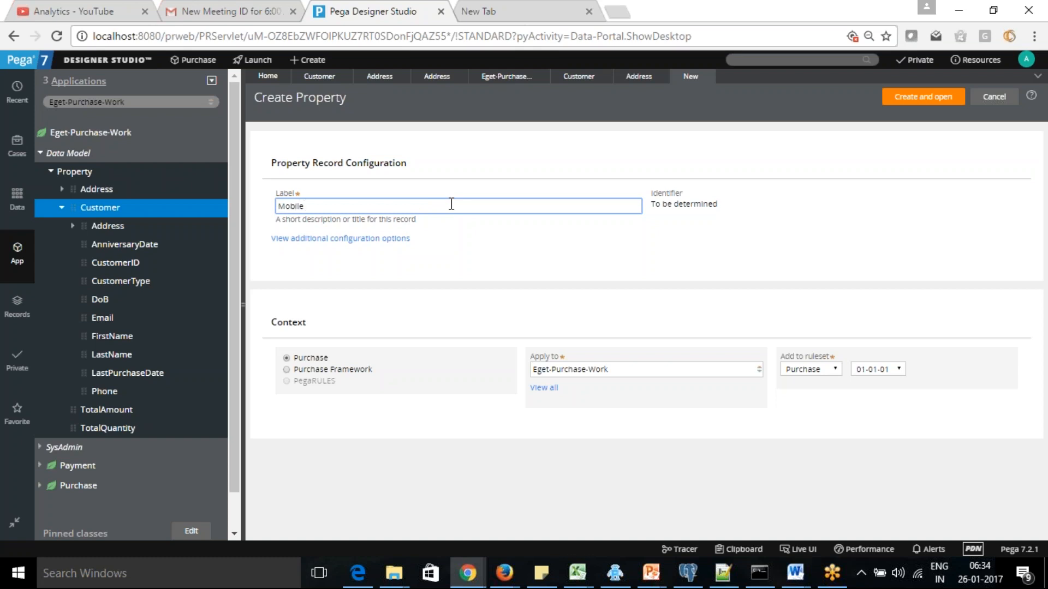
key(Tab)
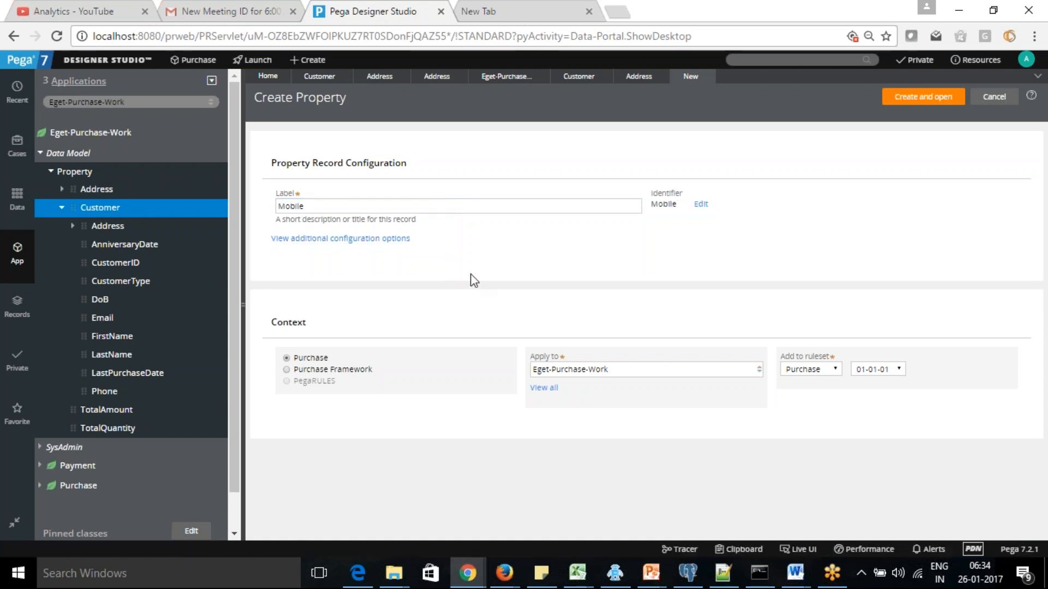
click(930, 99)
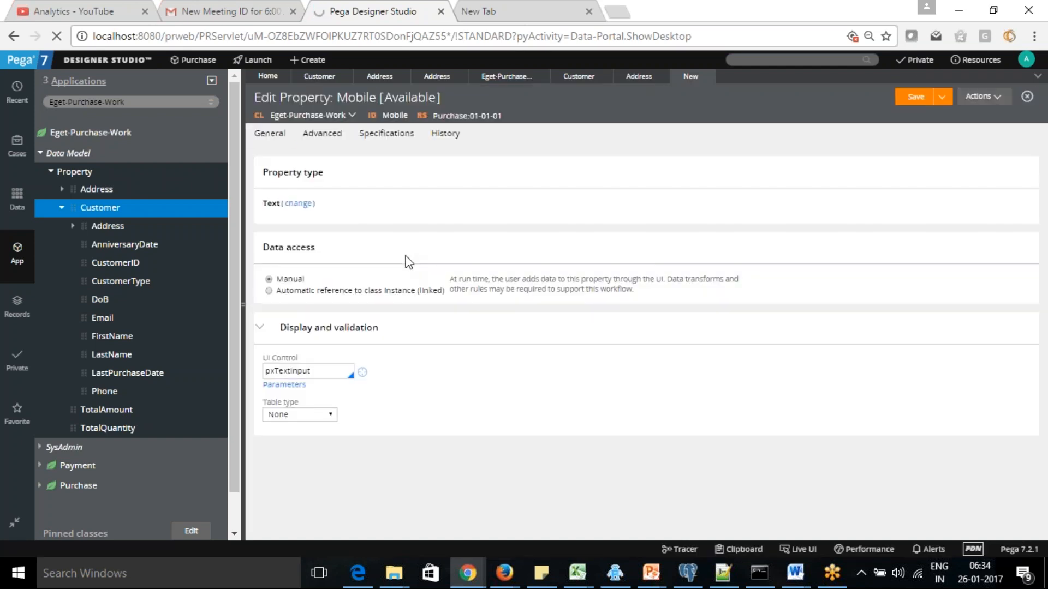
Change the Mobile property to a Value List with Text as its value type
click(300, 205)
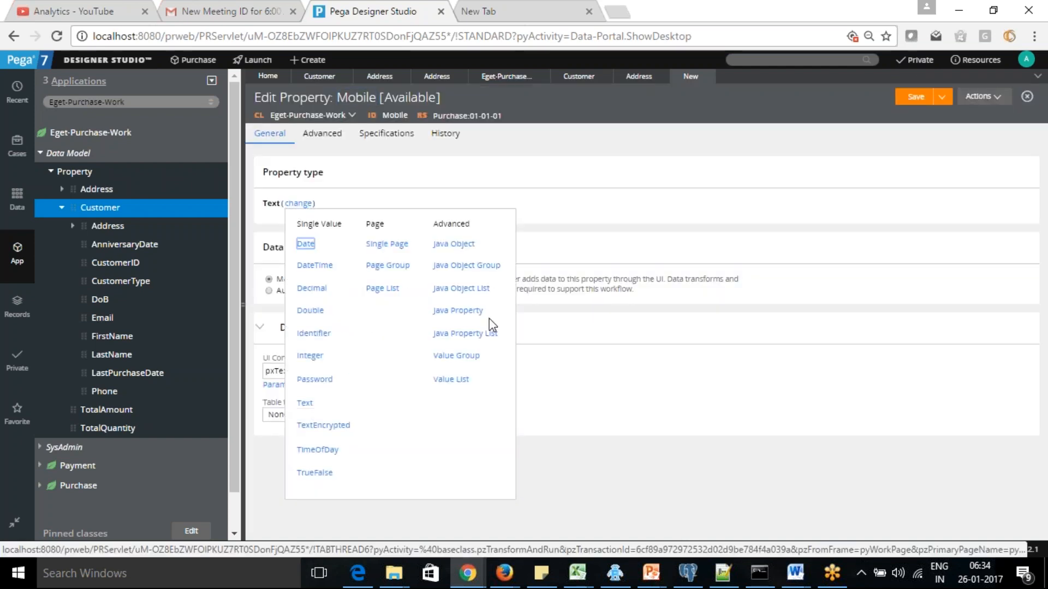
click(453, 380)
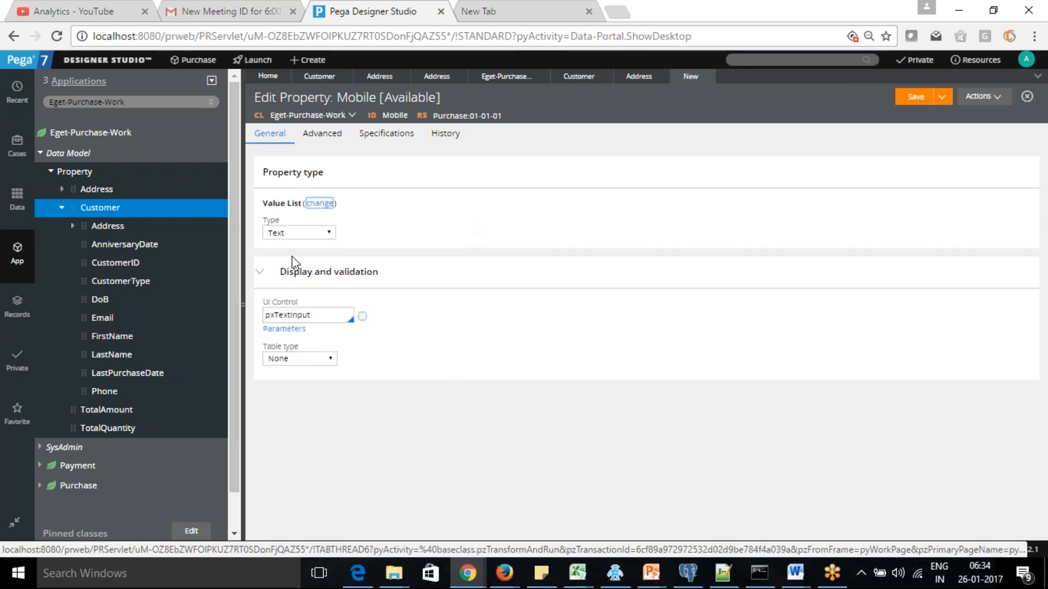
click(331, 234)
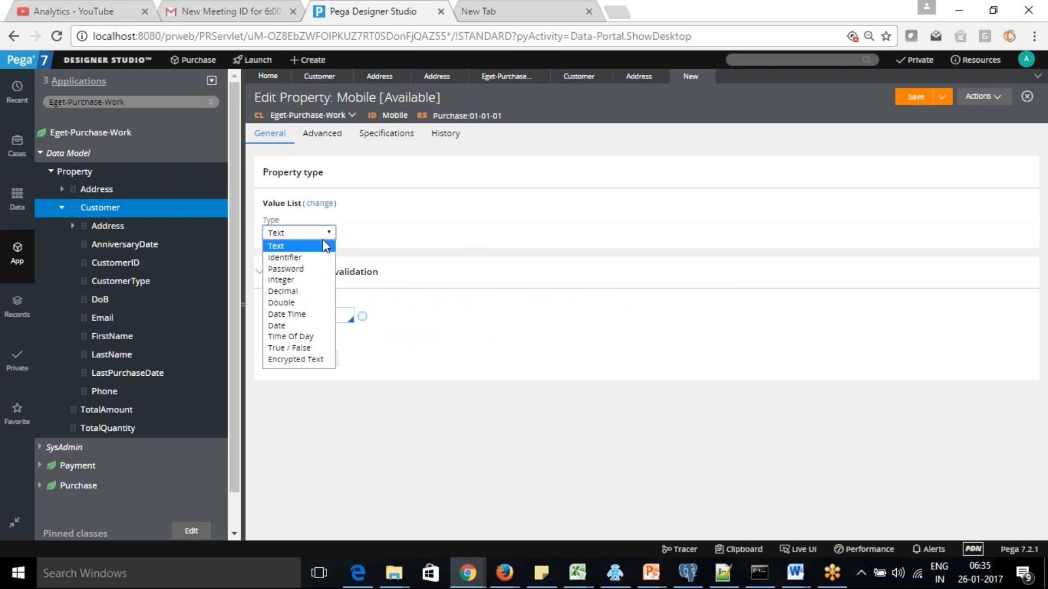
click(297, 282)
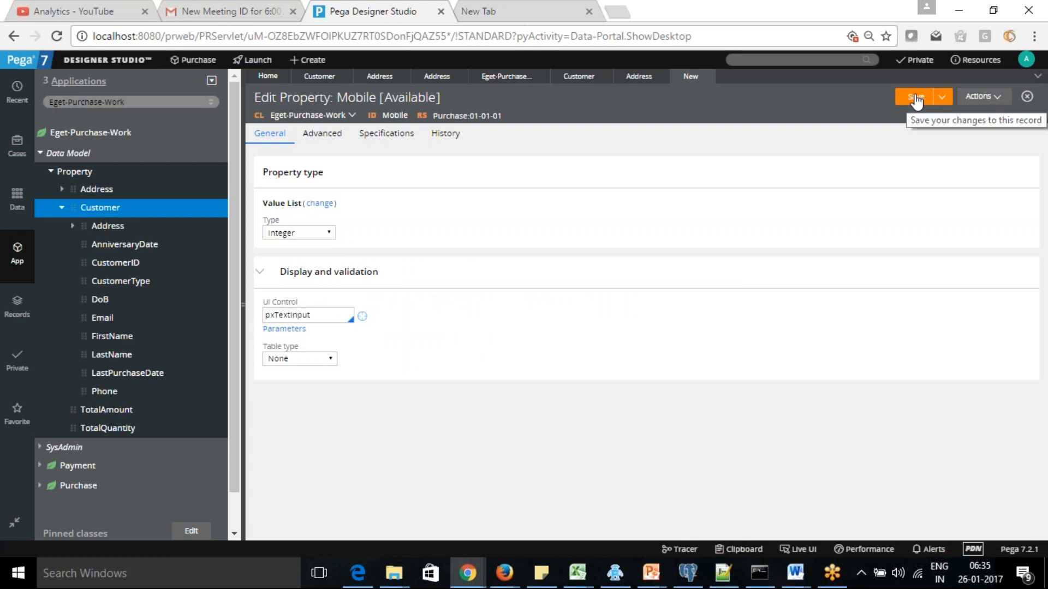
click(331, 234)
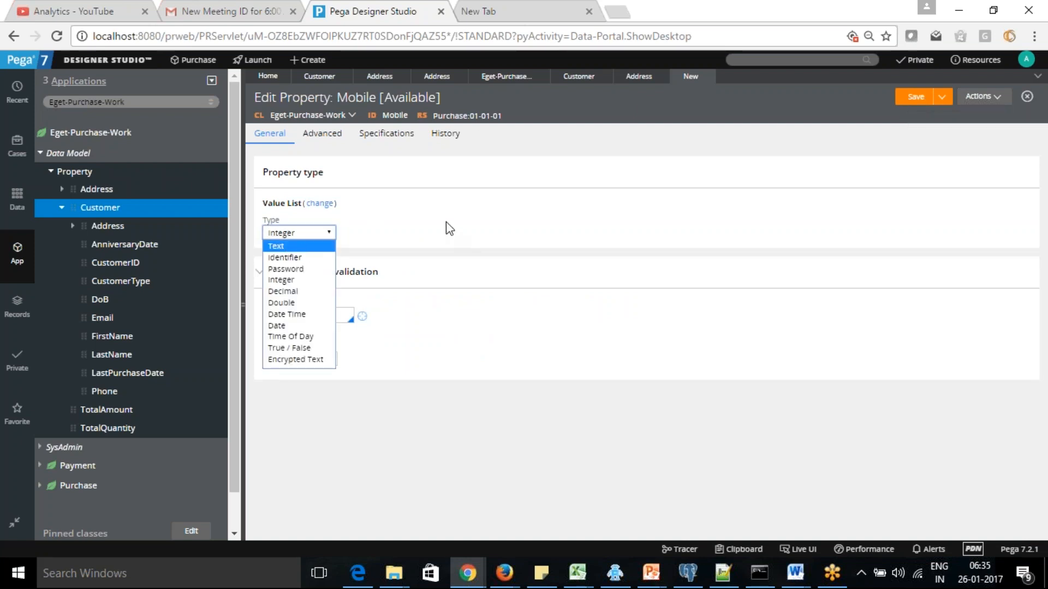
click(276, 246)
Set the UI control of the Mobile property to pxPhone
double_click(318, 316)
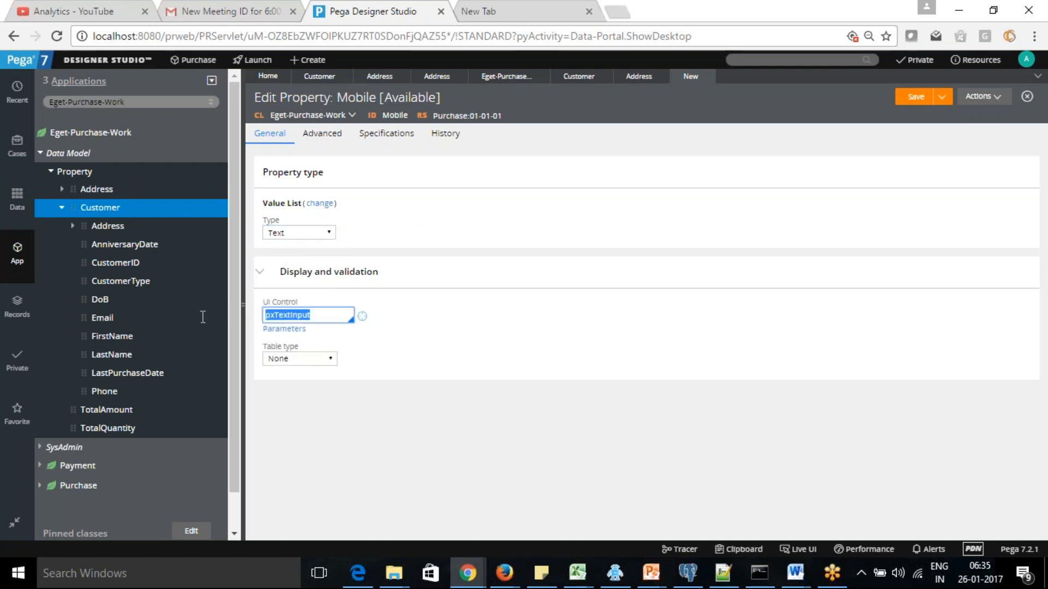
text(pxPhone)
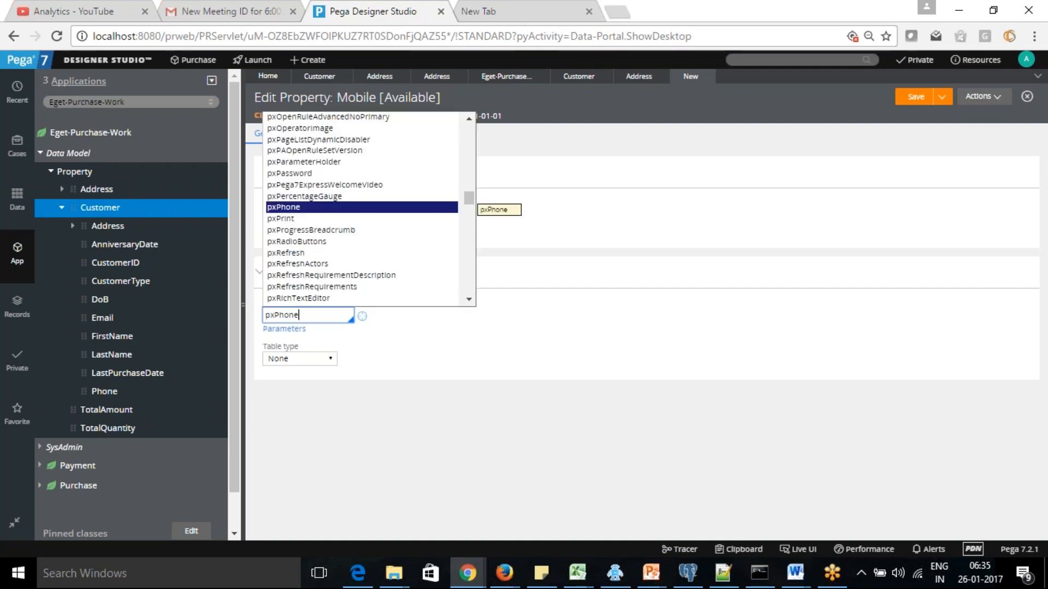
click(279, 211)
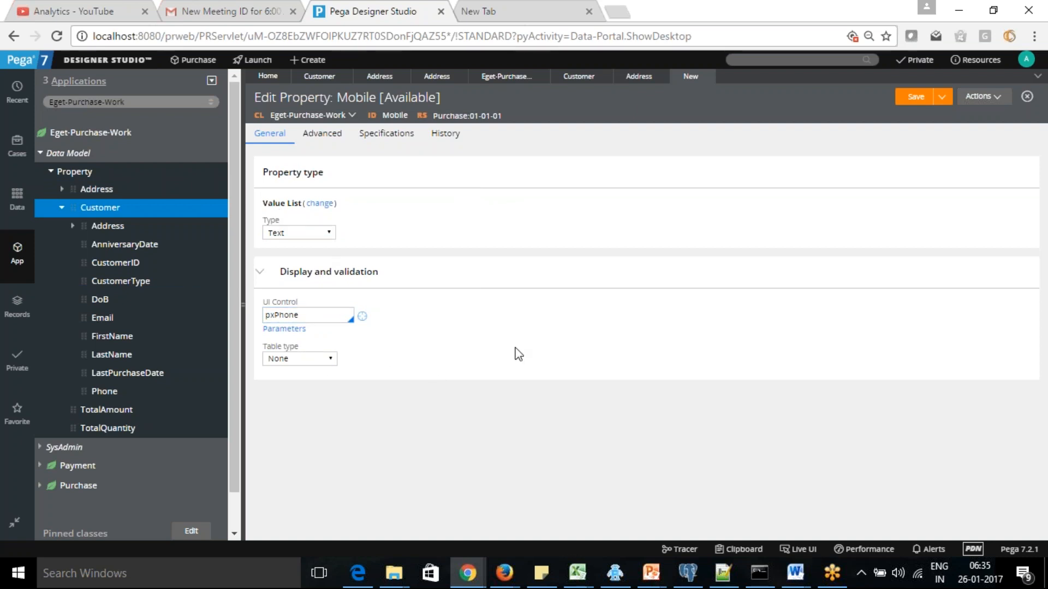
Review the Mobile property's advanced validation, persistence and security settings, and save the property
click(322, 137)
click(279, 140)
click(324, 143)
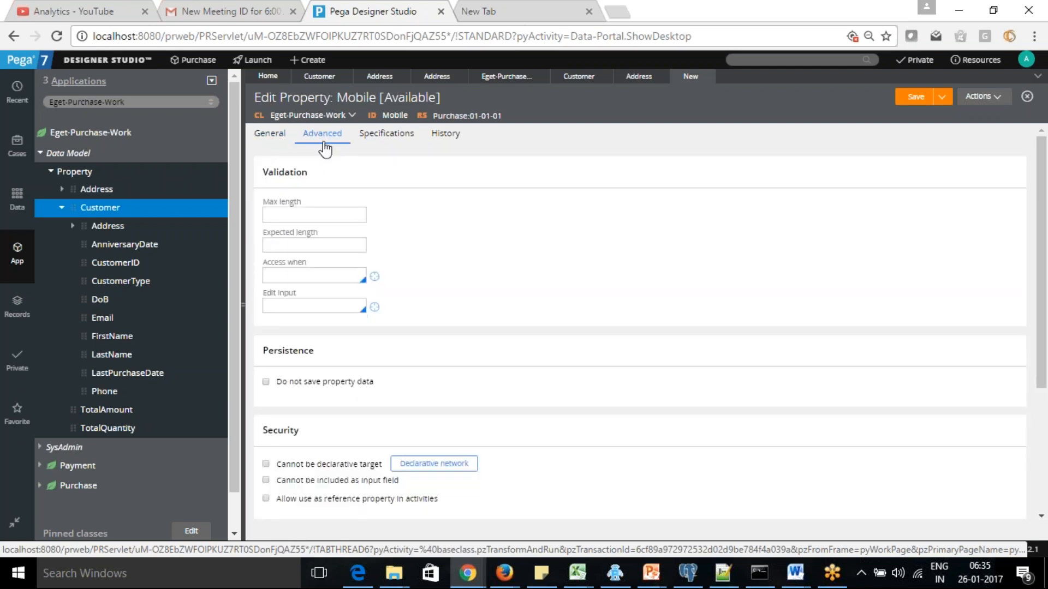
drag(1042, 244, 1043, 244)
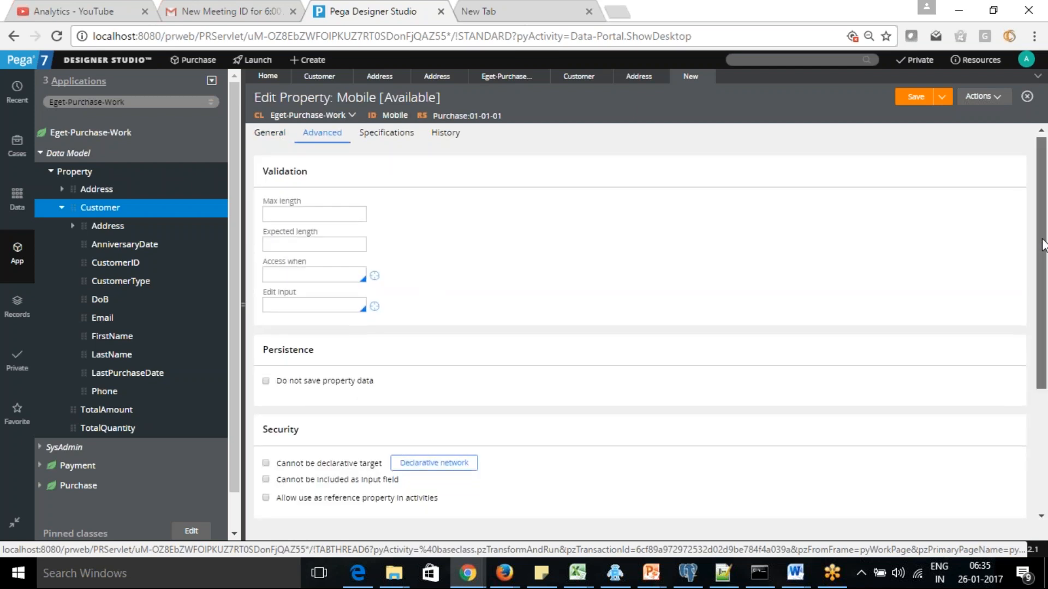
scroll(1043, 244, down, 3)
scroll(1042, 243, up, 4)
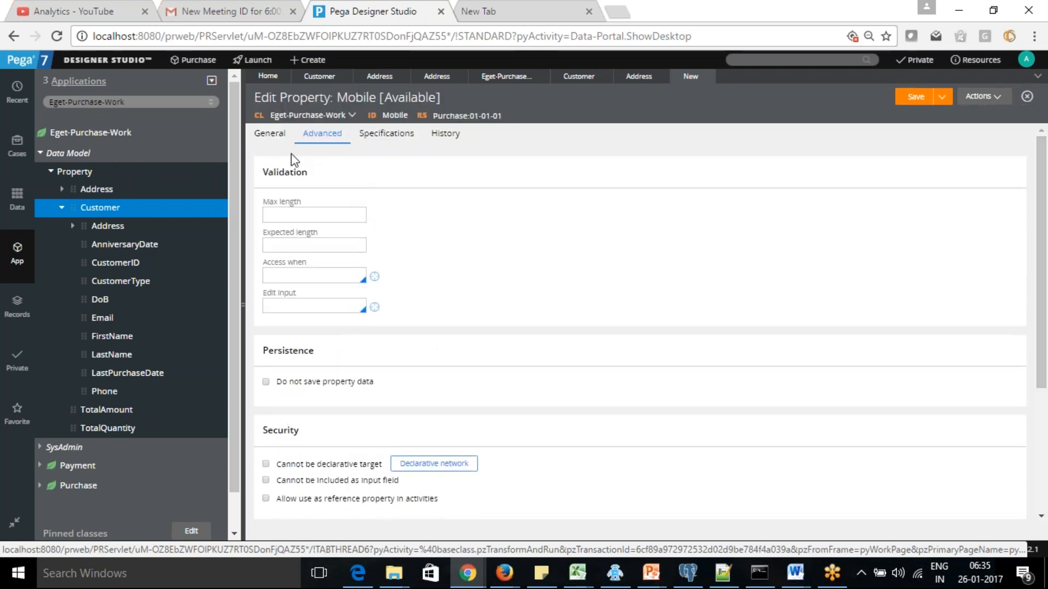
click(270, 136)
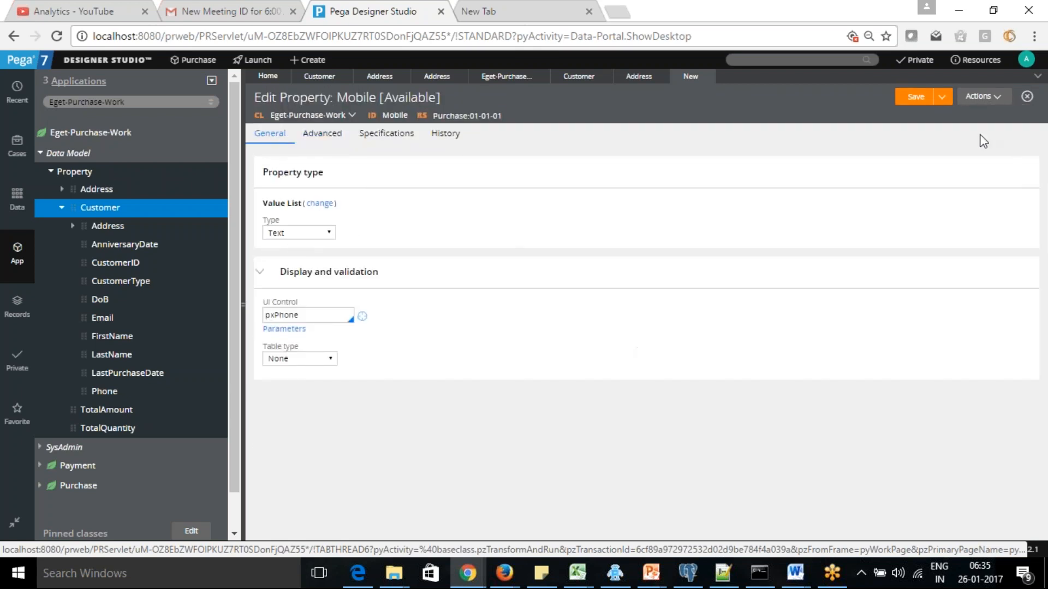
click(911, 101)
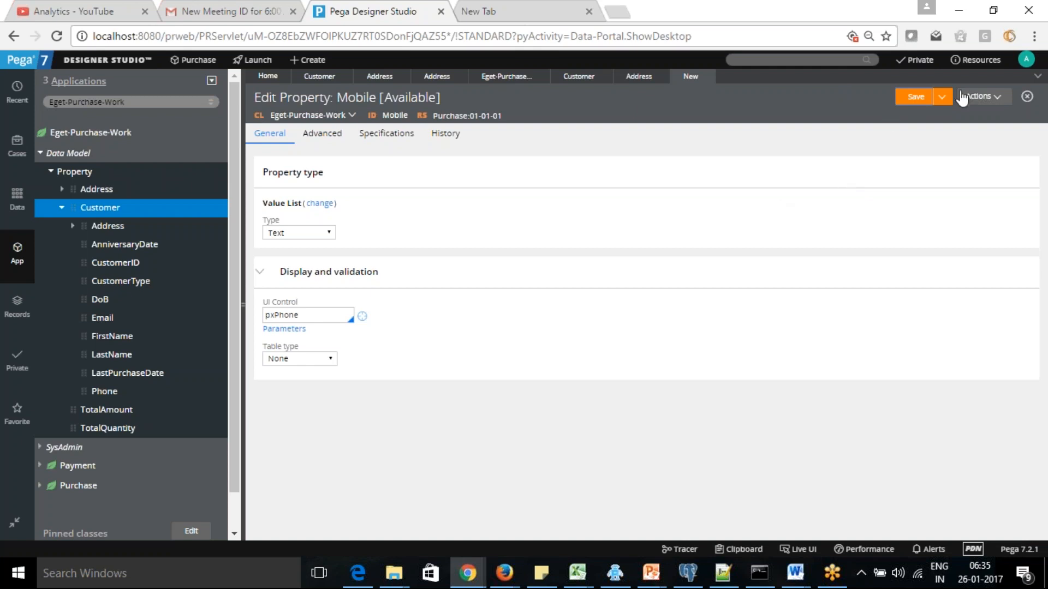
Switch to Notepad++ and write the reference Customer.Mobile(1) on line 10, copying the Customer. prefix from the first line
key(alt+Tab)
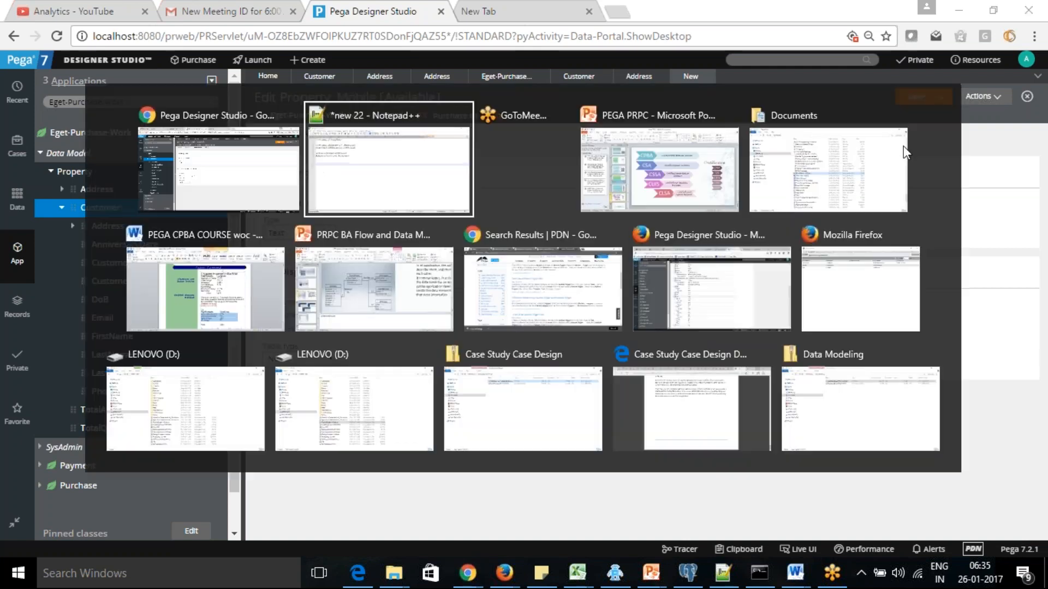
text(Mobile(1)
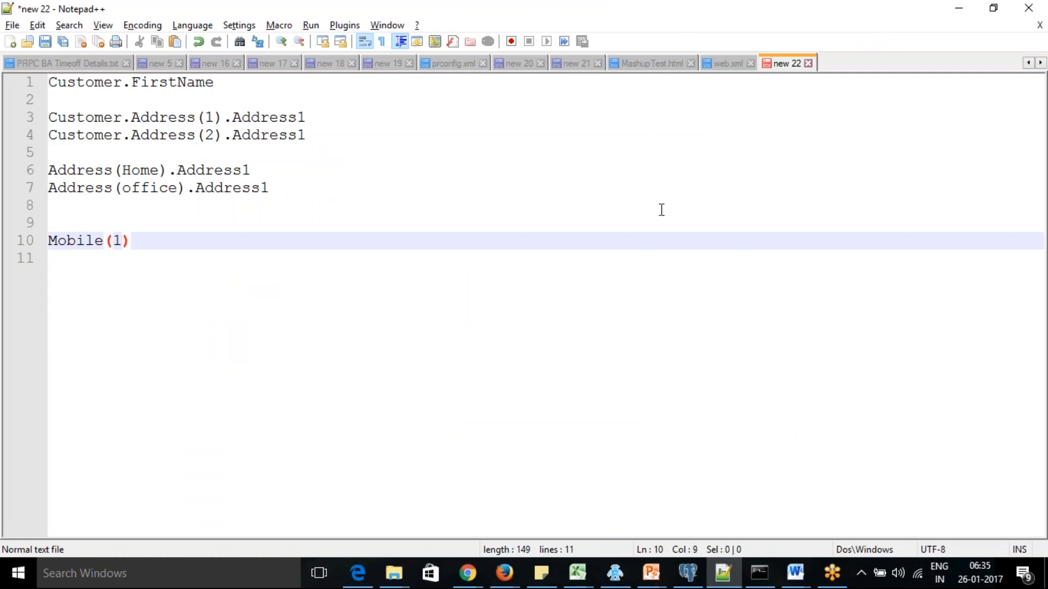
drag(132, 83, 49, 83)
key(ctrl+c)
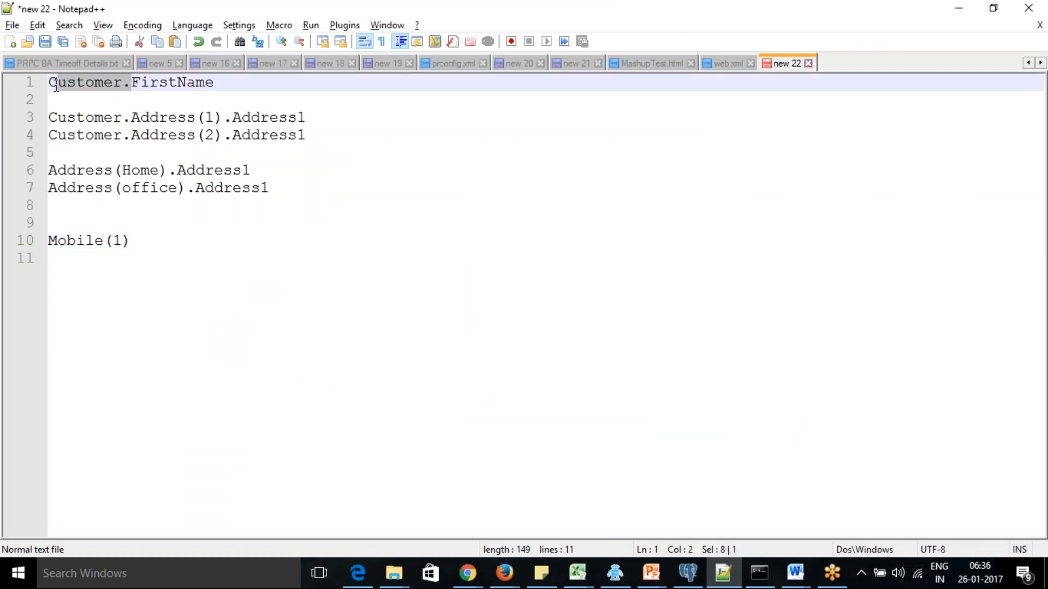
click(49, 242)
key(ctrl+v)
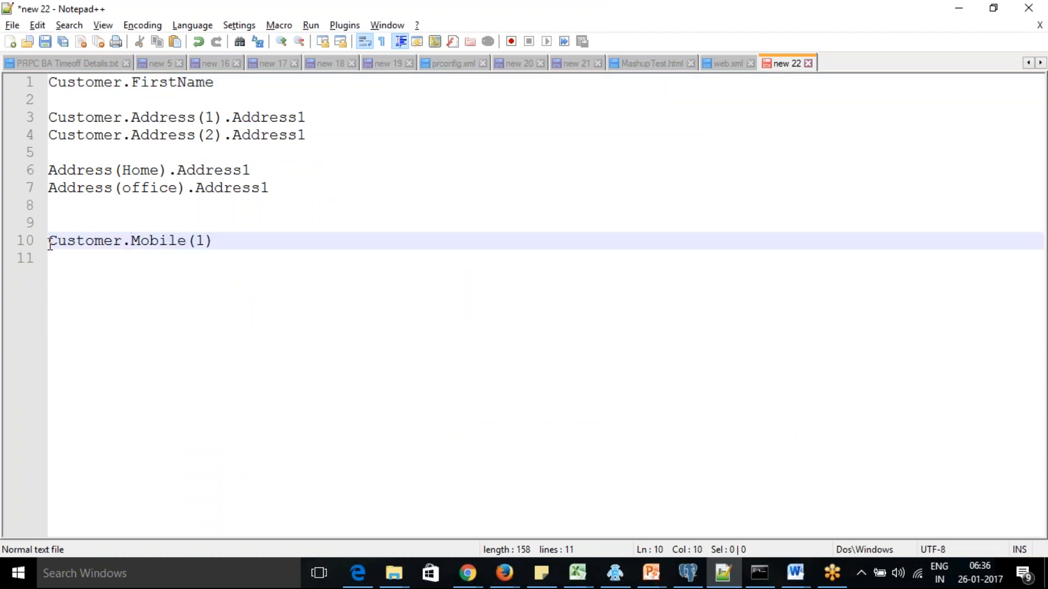
Add the reference Customer.Mobile(2) directly beneath Customer.Mobile(1), reusing the text of the existing references
click(255, 242)
key(Return)
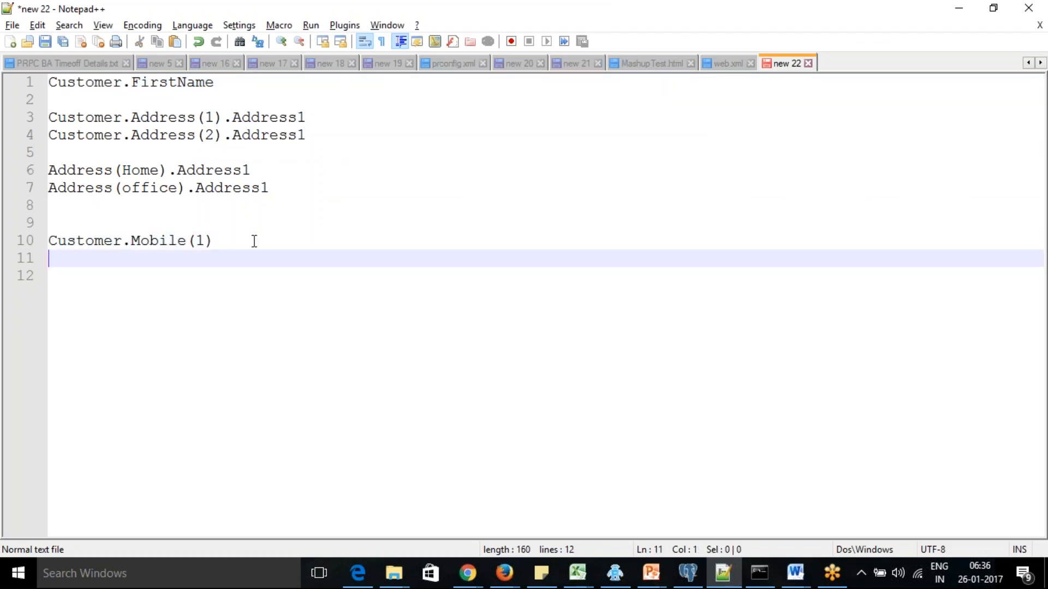
key(ctrl+v)
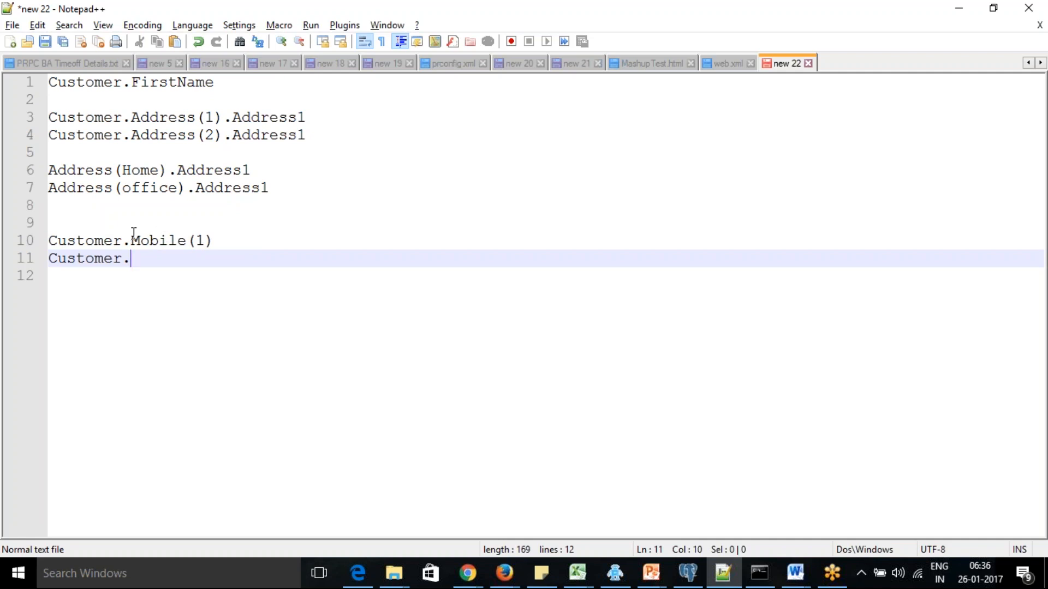
drag(132, 238, 226, 241)
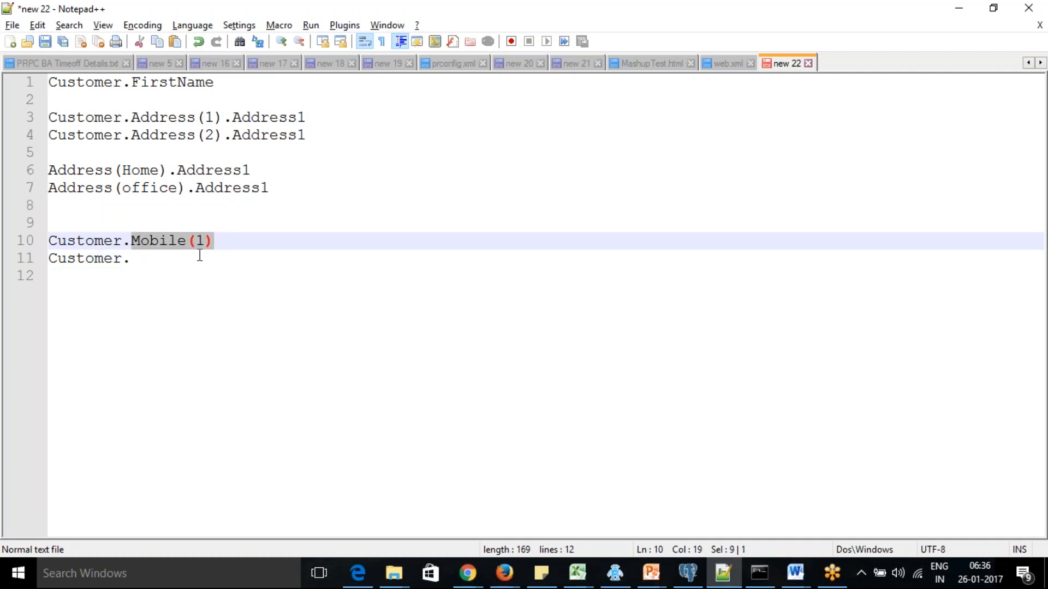
key(ctrl+c)
click(162, 261)
key(ctrl+v)
key(Left)
key(BackSpace)
text(2)
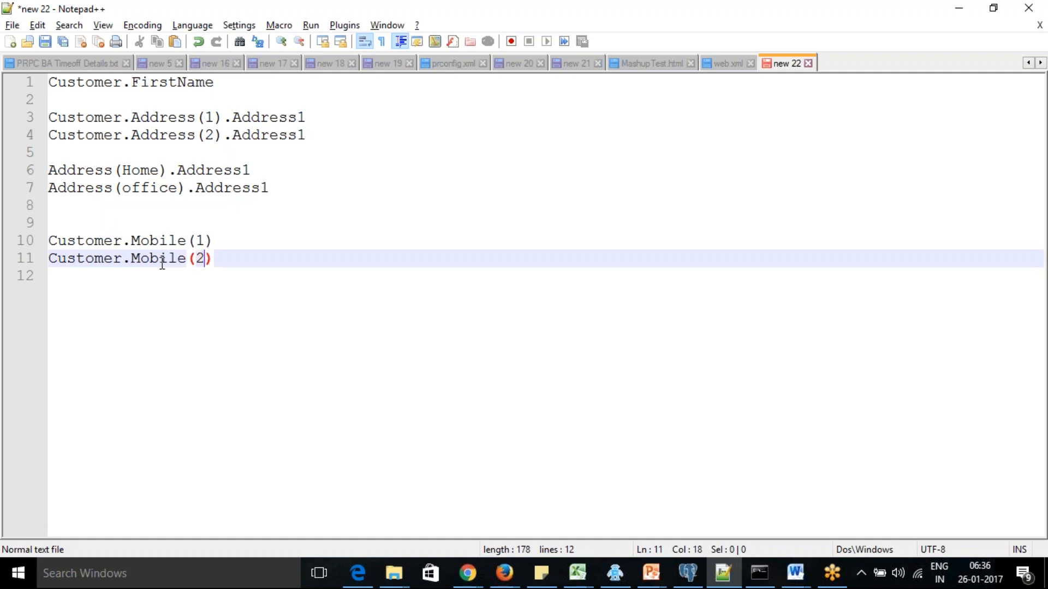
click(236, 247)
click(218, 273)
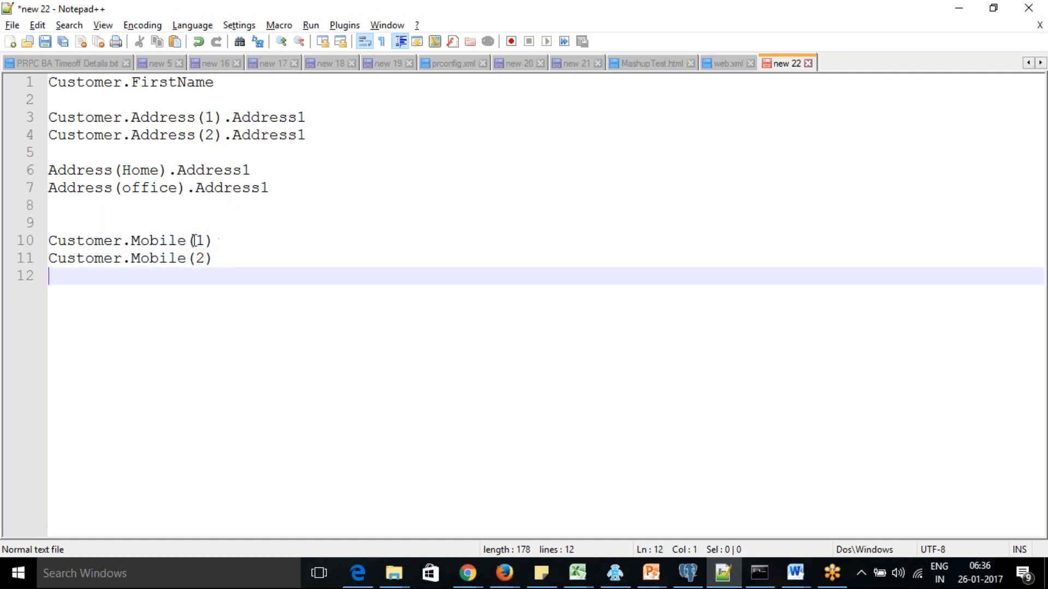
drag(223, 257, 49, 264)
click(71, 292)
click(163, 243)
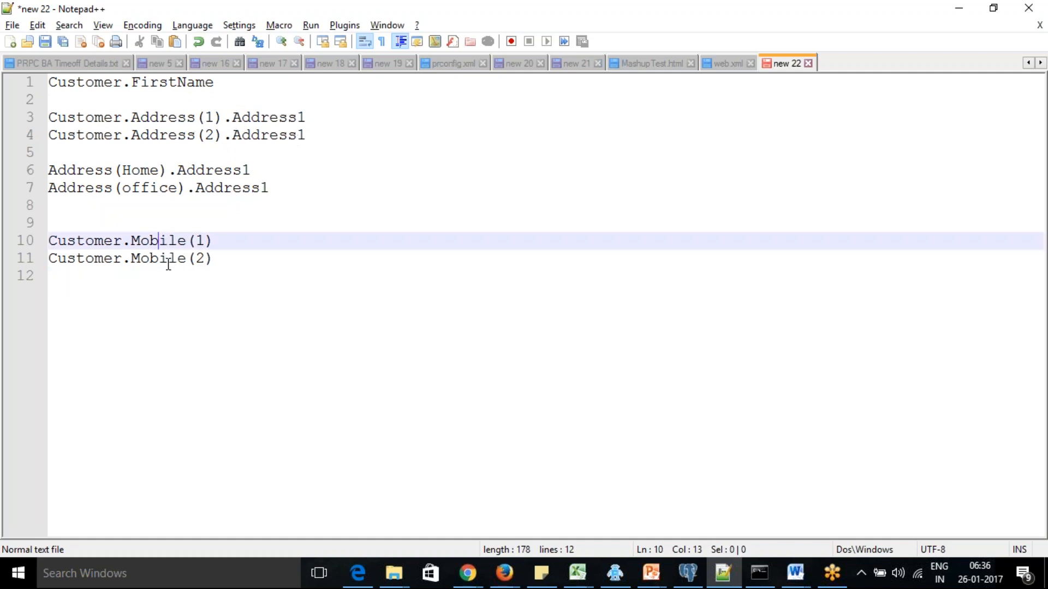
click(162, 259)
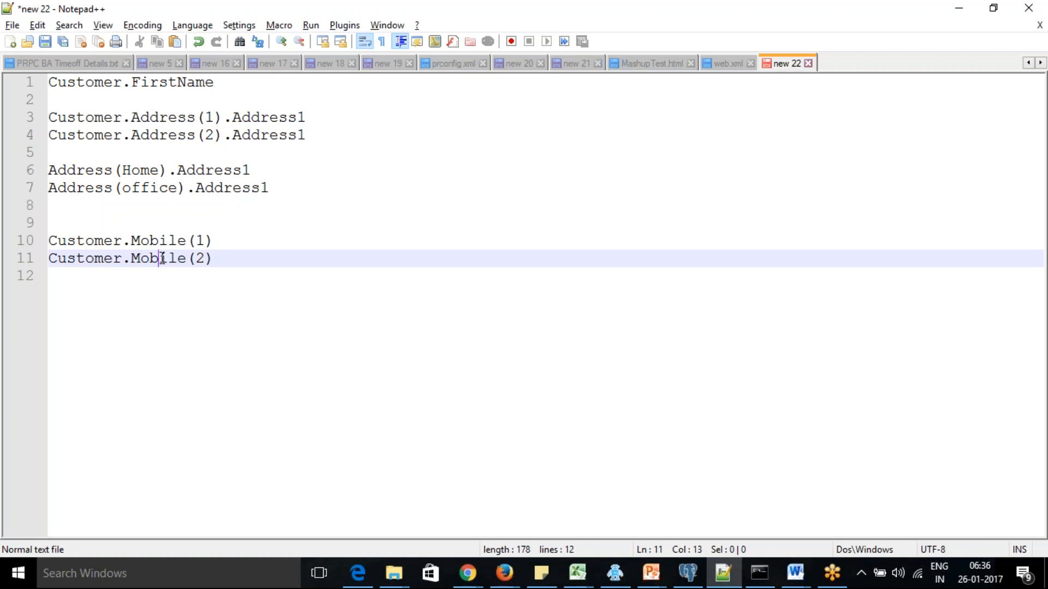
Duplicate the two Customer.Mobile references onto lines 13 and 14 and change the first copy to Customer.Mobile(Apple)
drag(216, 258, 8, 246)
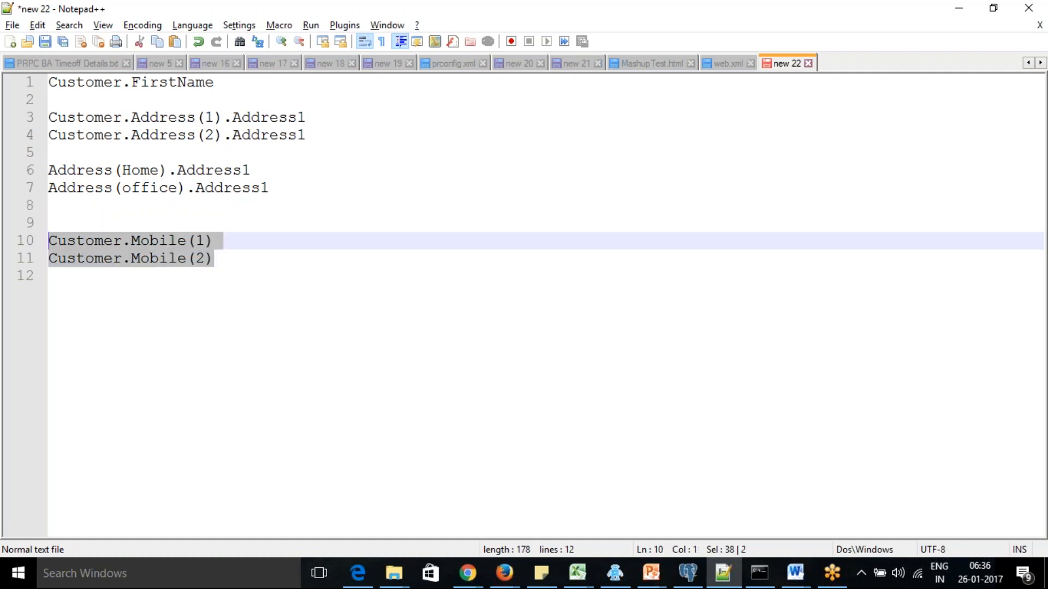
click(259, 264)
key(Return)
key(Return)
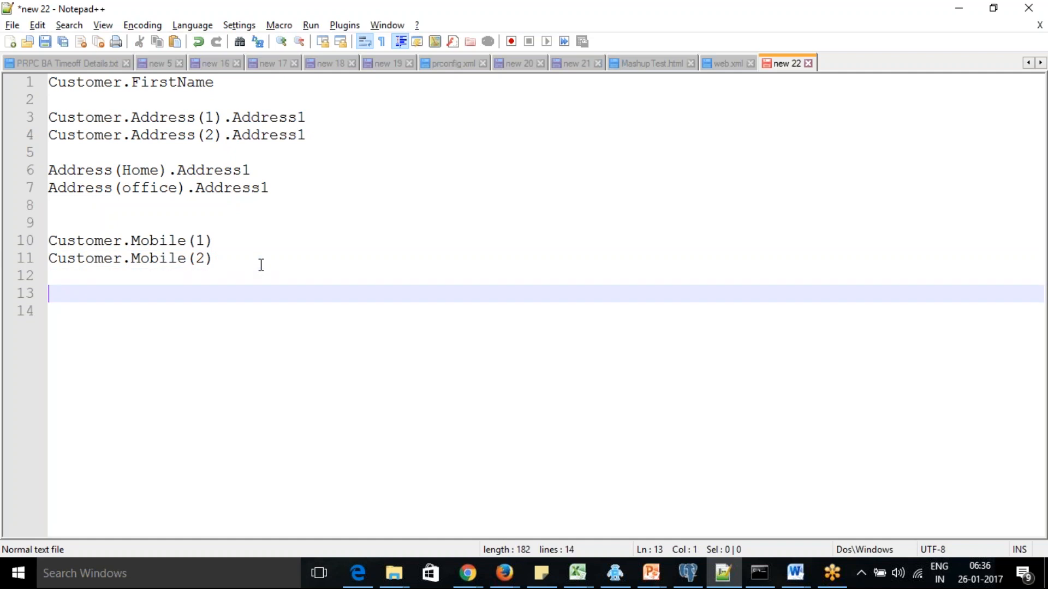
key(ctrl+v)
click(206, 294)
key(BackSpace)
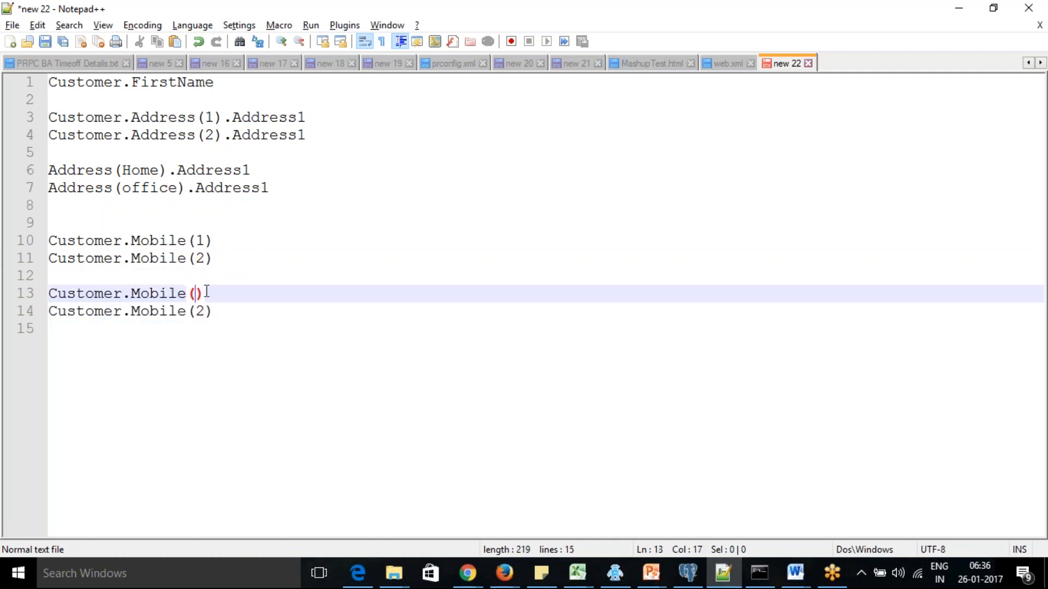
text(Apple)
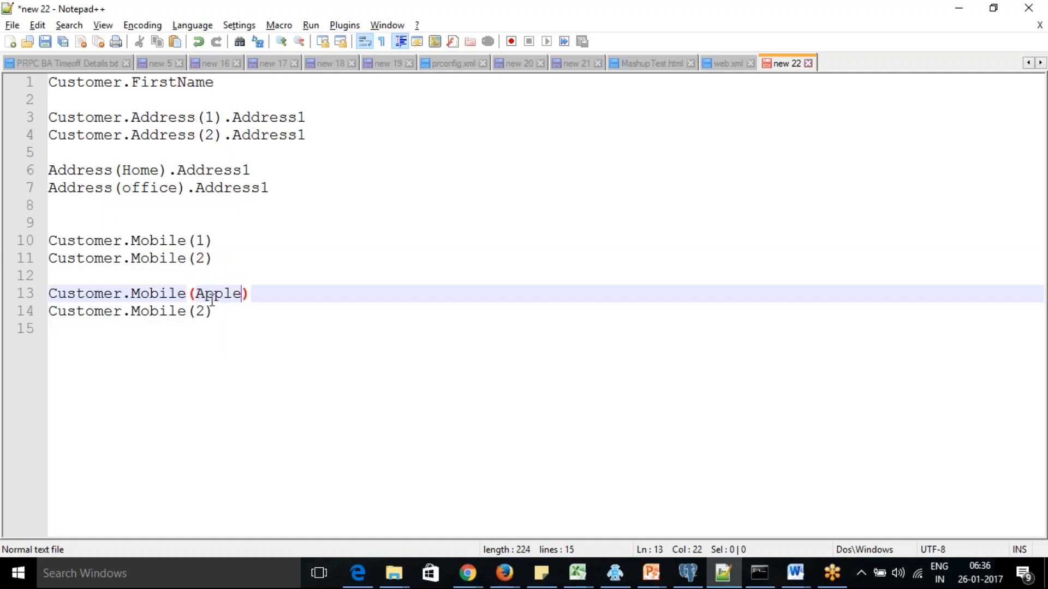
Change the second copied reference to Customer.Mobile(Samsung) and add blank lines beneath it
click(211, 310)
key(BackSpace)
text(Samsung)
click(290, 312)
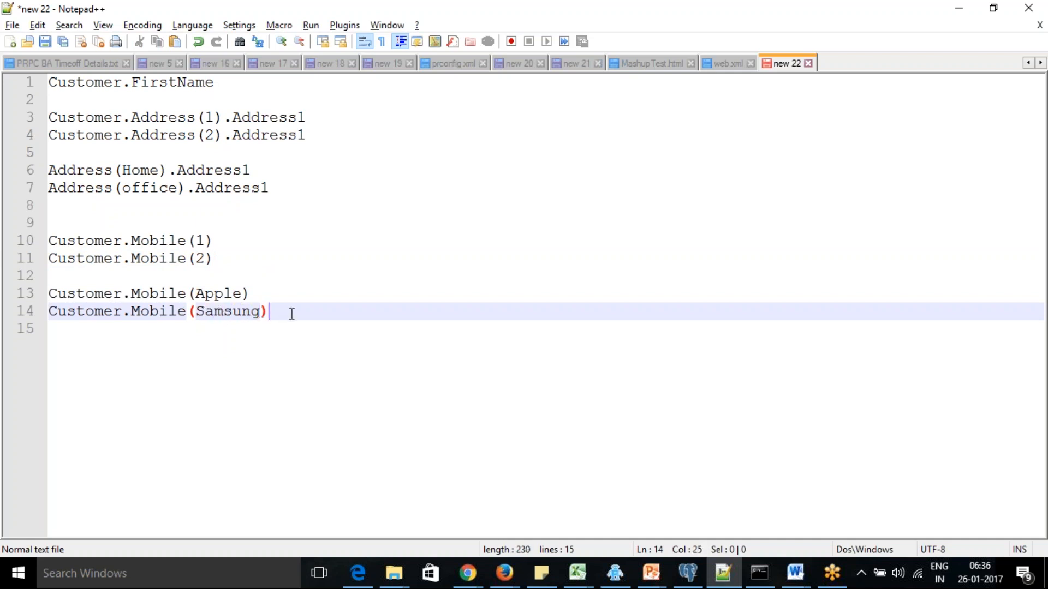
key(Return)
key(Return)
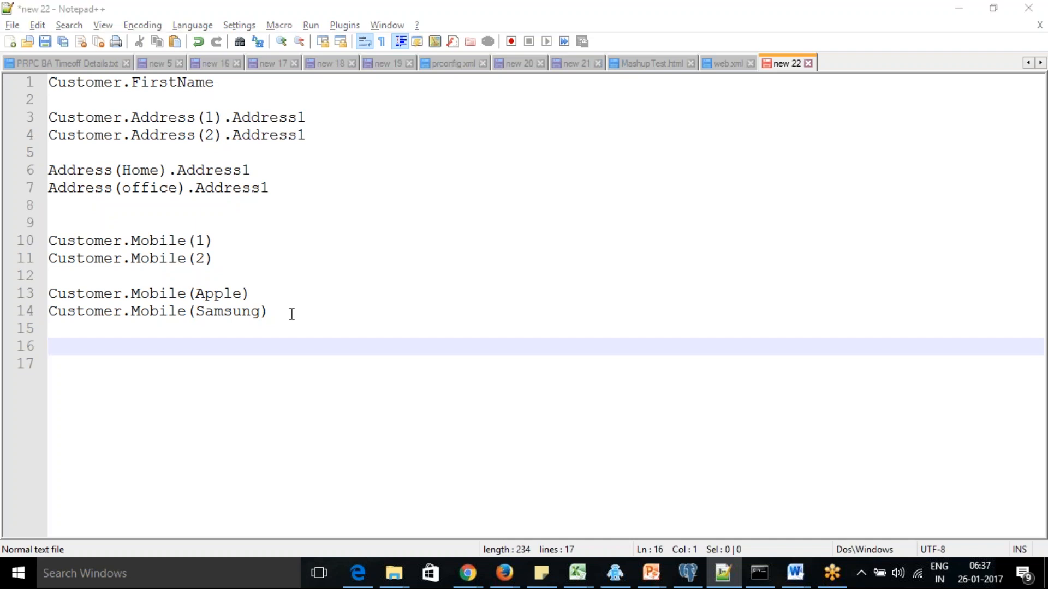
Switch to Pega Designer Studio in Chrome, save the Mobile property, and close all open records except Home, collapsing the Customer property
key(alt+Tab)
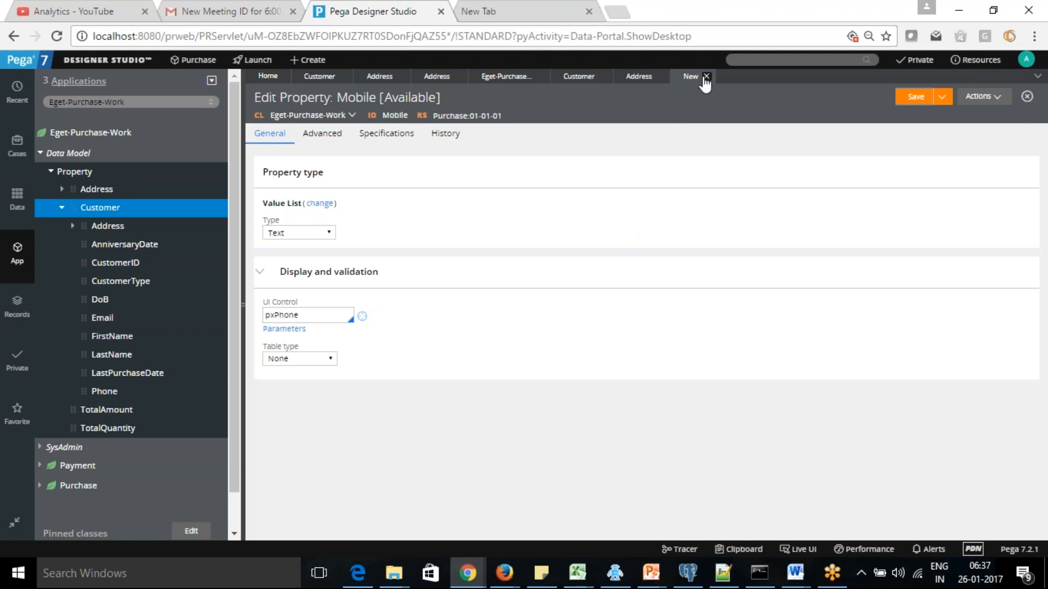
click(914, 99)
click(714, 77)
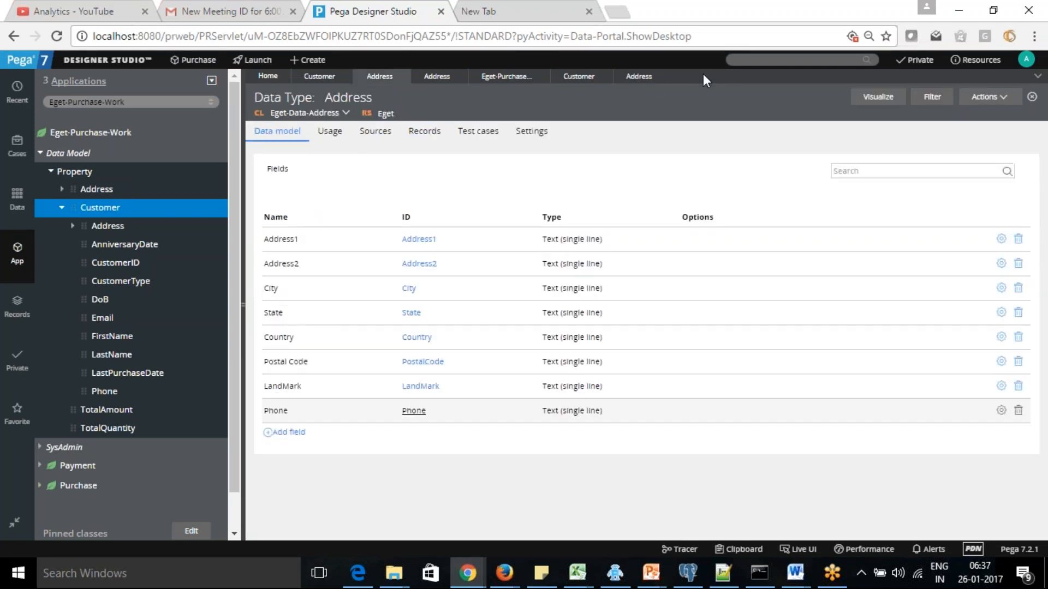
click(598, 76)
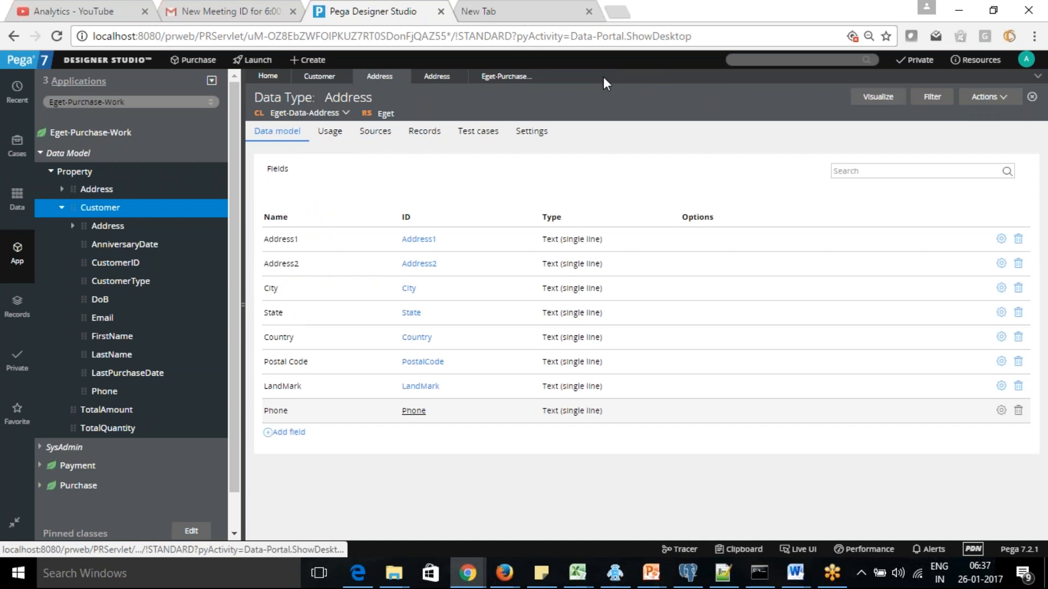
click(540, 77)
click(457, 77)
click(399, 78)
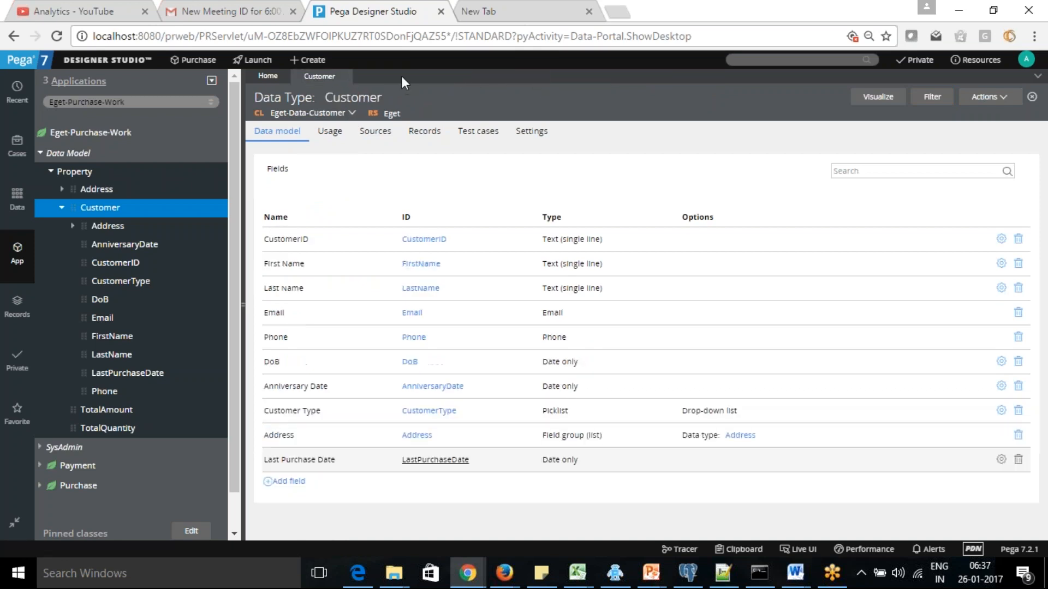
click(344, 77)
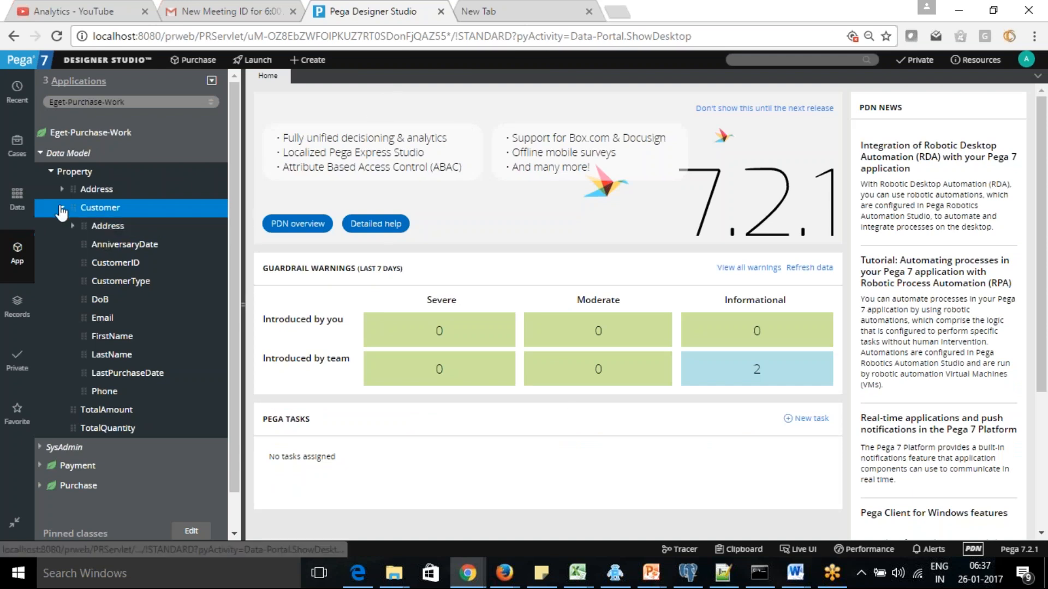
click(61, 208)
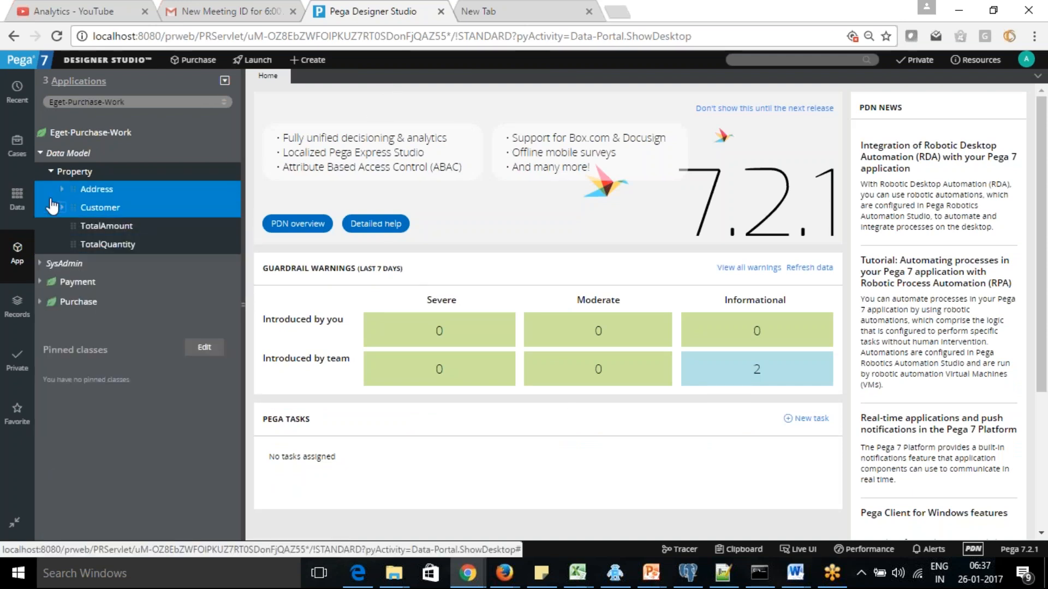
Create a new data type with label and description Products under parent class Eget-Data in the Eget ruleset
click(16, 197)
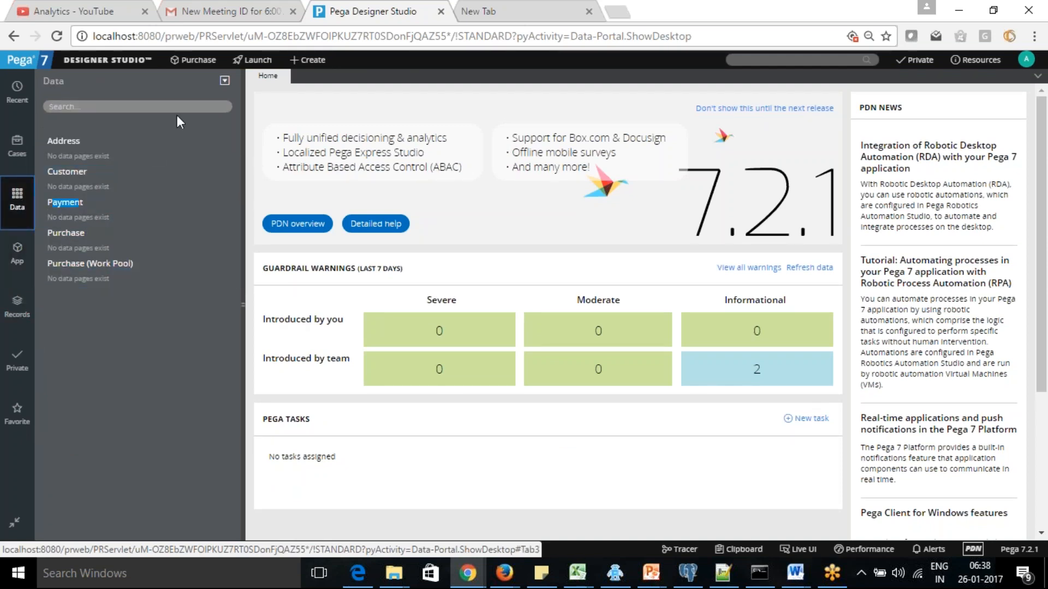
click(225, 85)
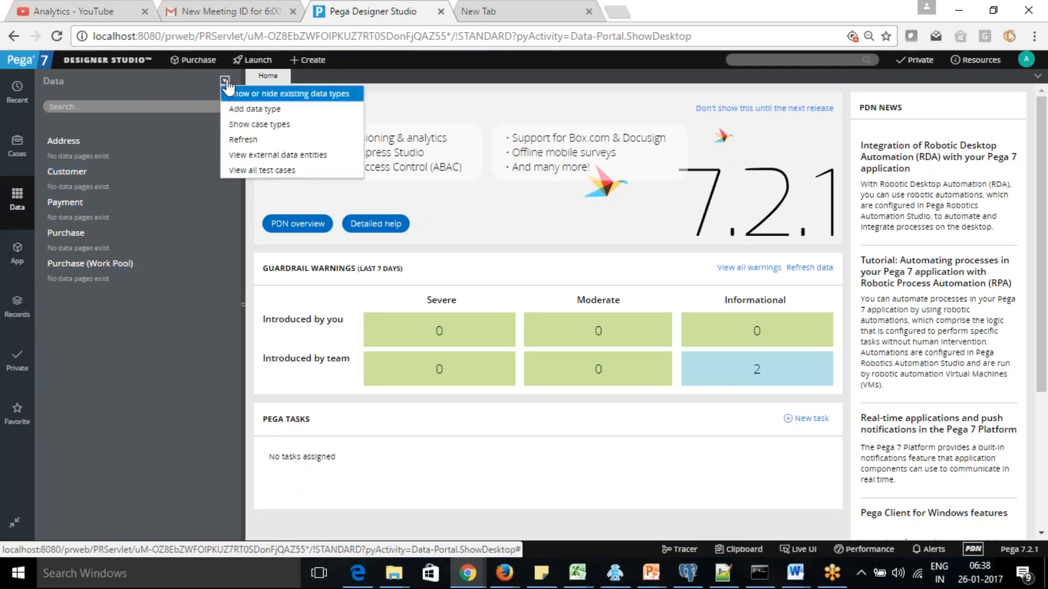
click(241, 107)
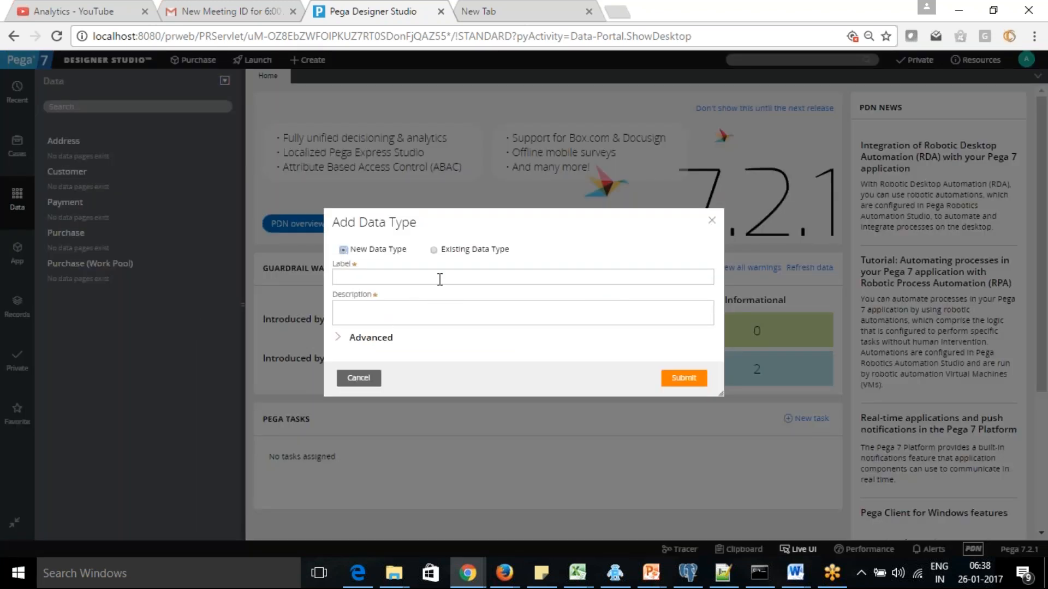
click(440, 280)
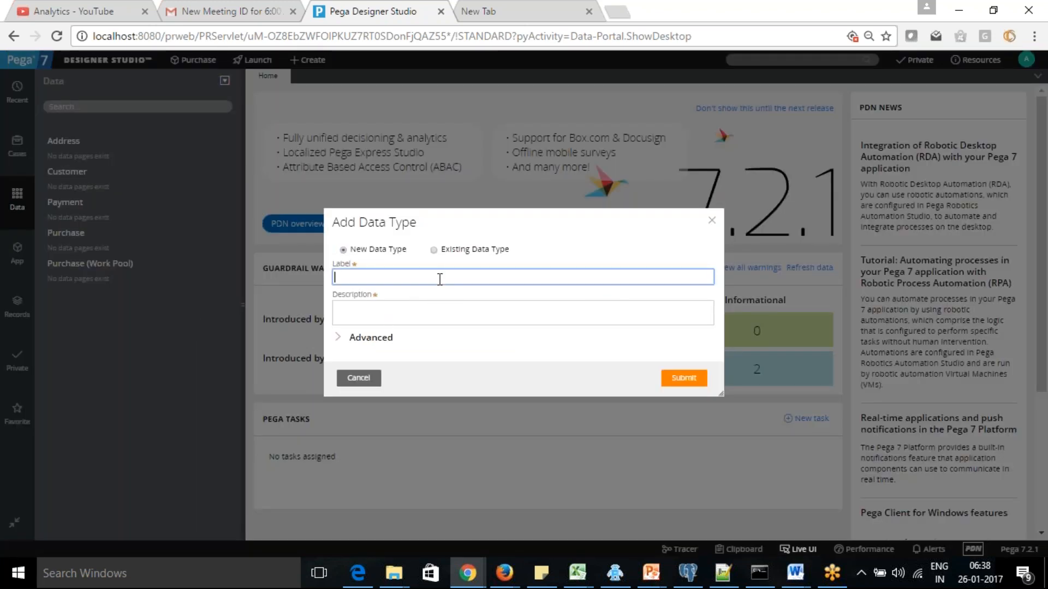
text(Produc)
key(Tab)
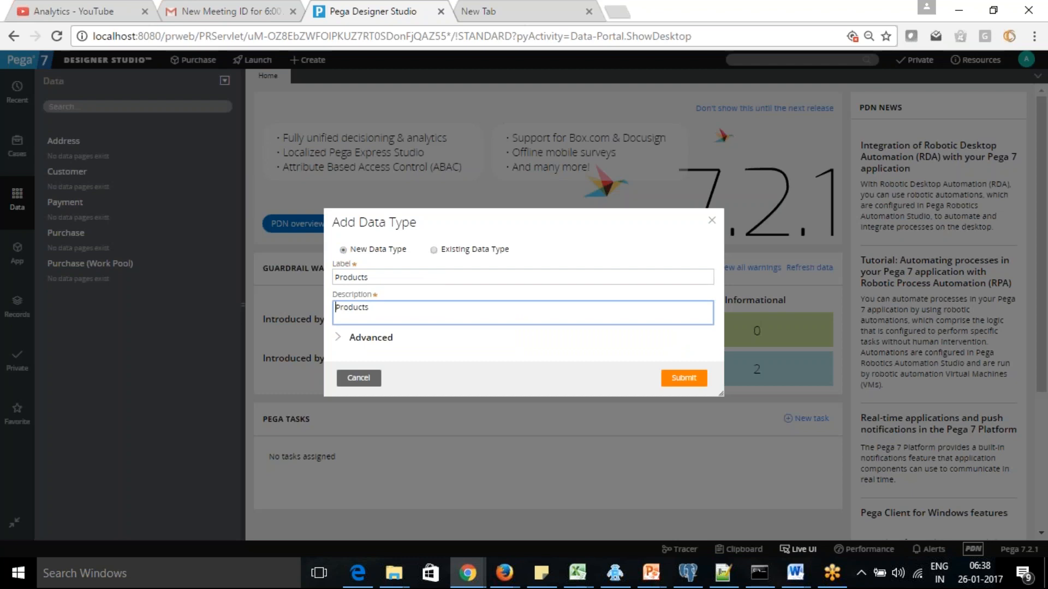
click(341, 341)
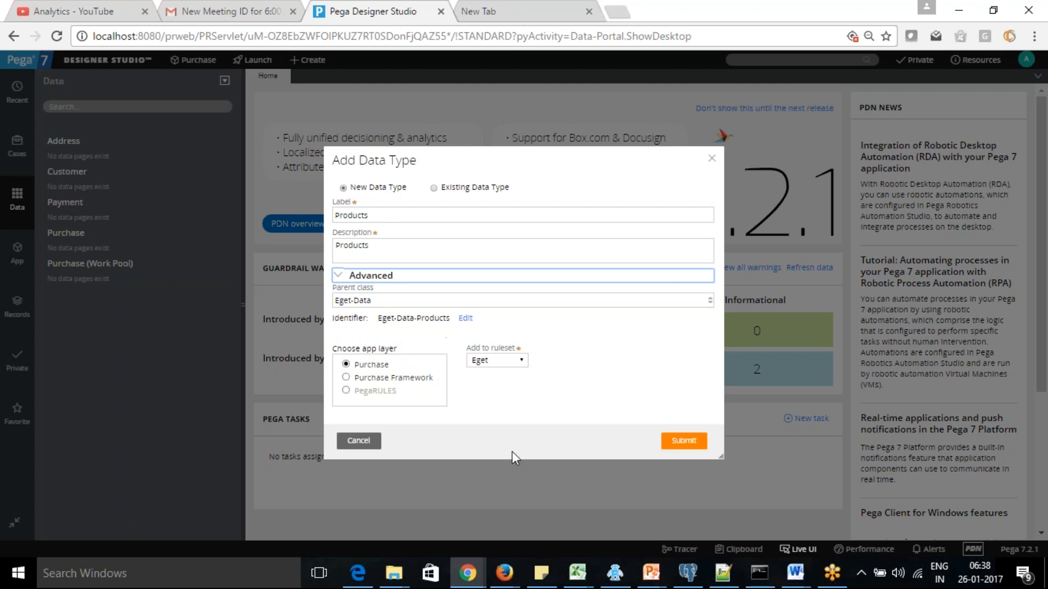
click(691, 443)
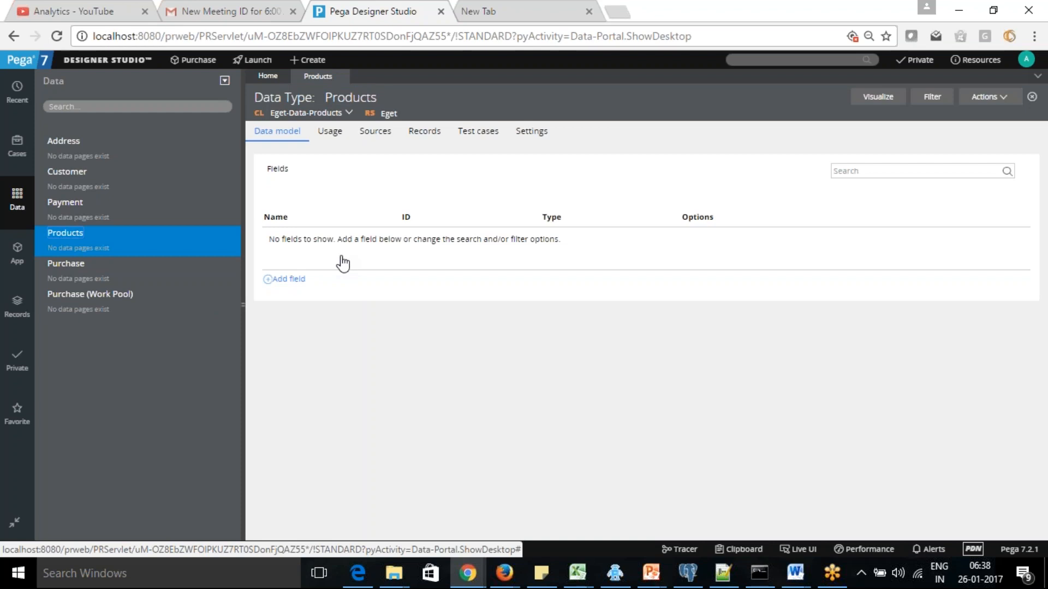
Add single-line text fields named ProductID and Product Category to the Products data type
click(289, 279)
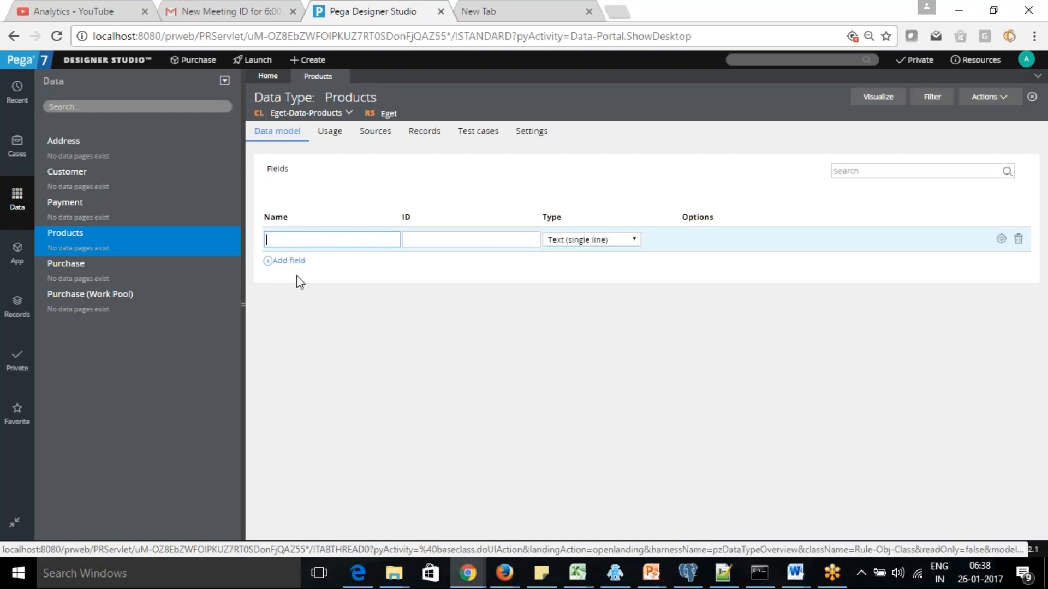
text(ProductID)
key(Tab)
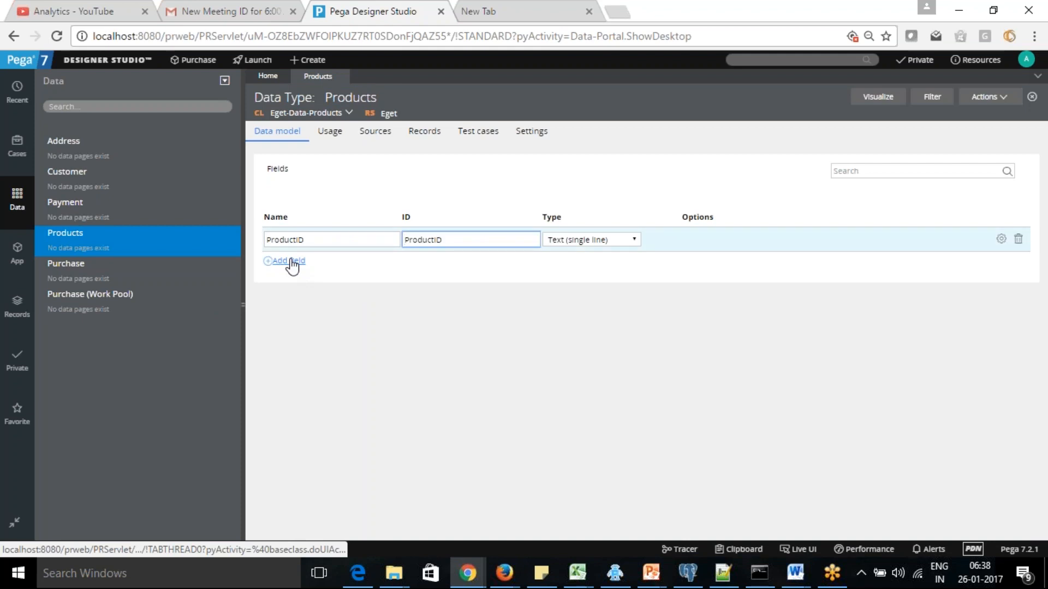
click(290, 261)
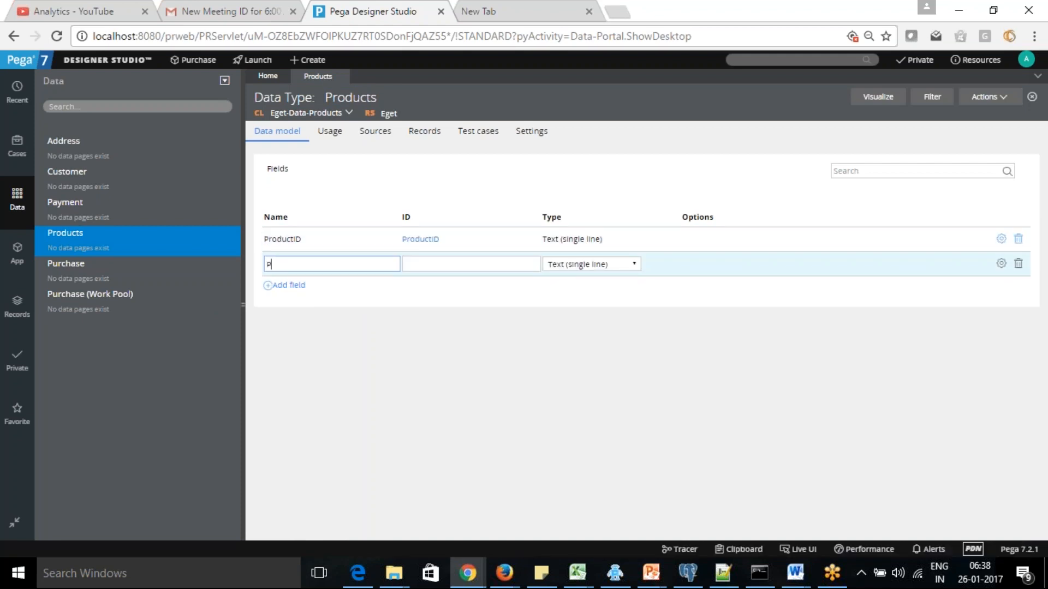
text(Prodcut)
key(BackSpace)
key(BackSpace)
text(uct Category)
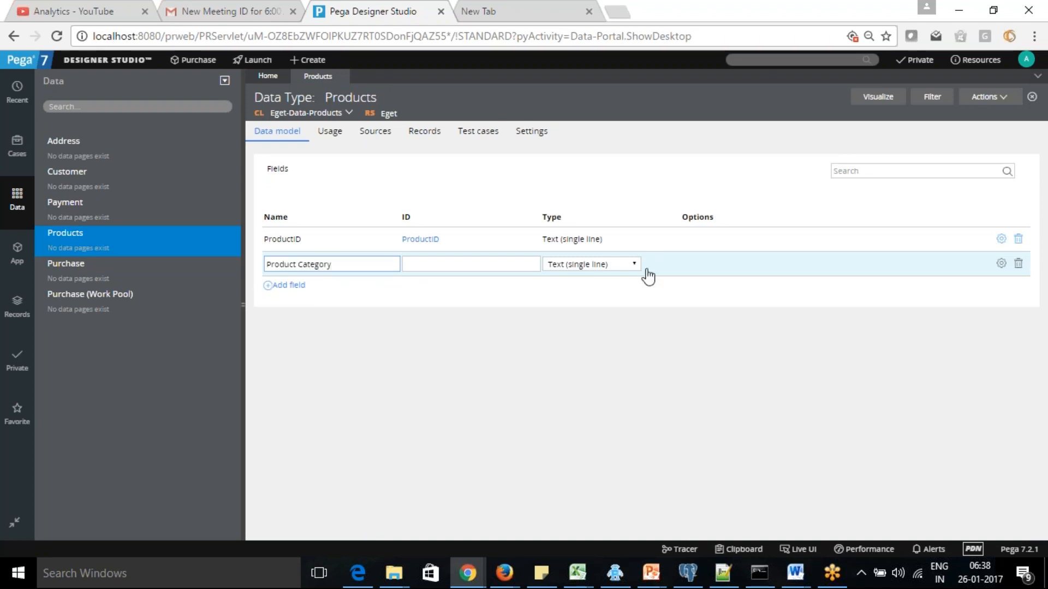
Add a single-line text field named Product SubCategory beneath Product Category in the Products data model
click(286, 286)
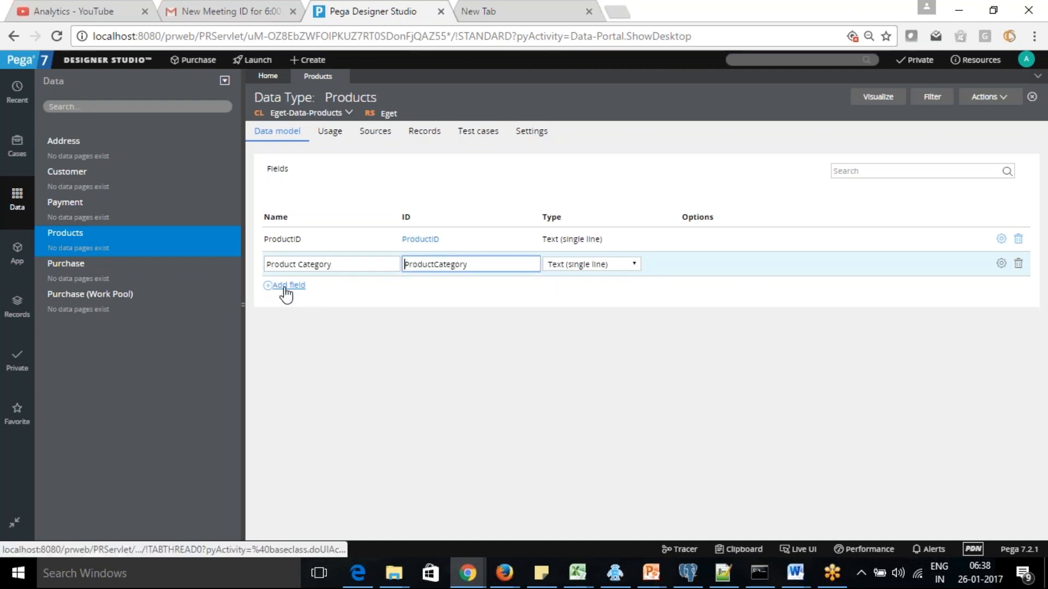
text(Prod)
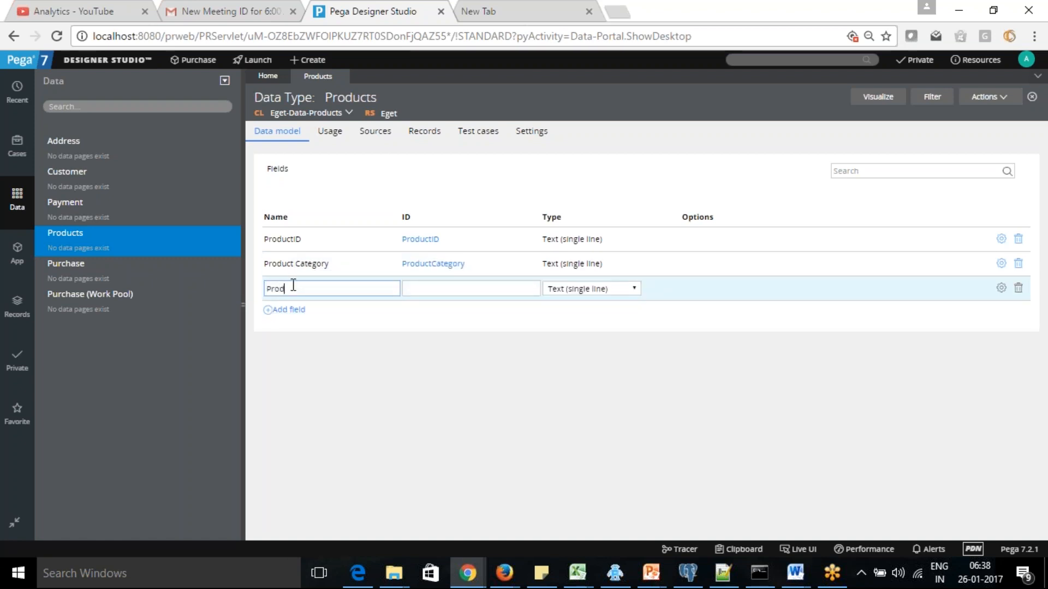
text(uct SubCategory)
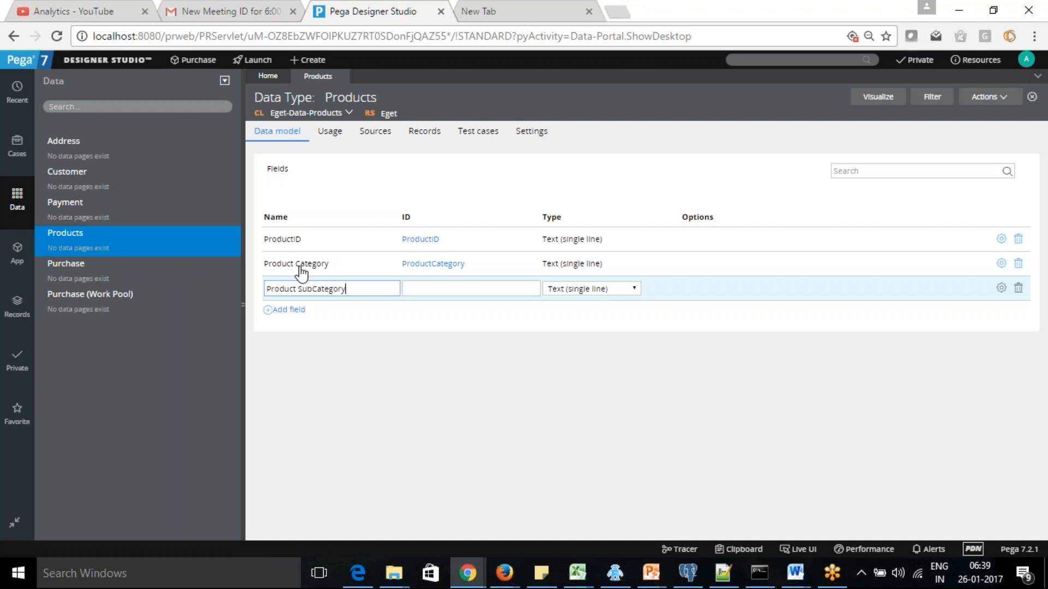
double_click(298, 287)
click(252, 287)
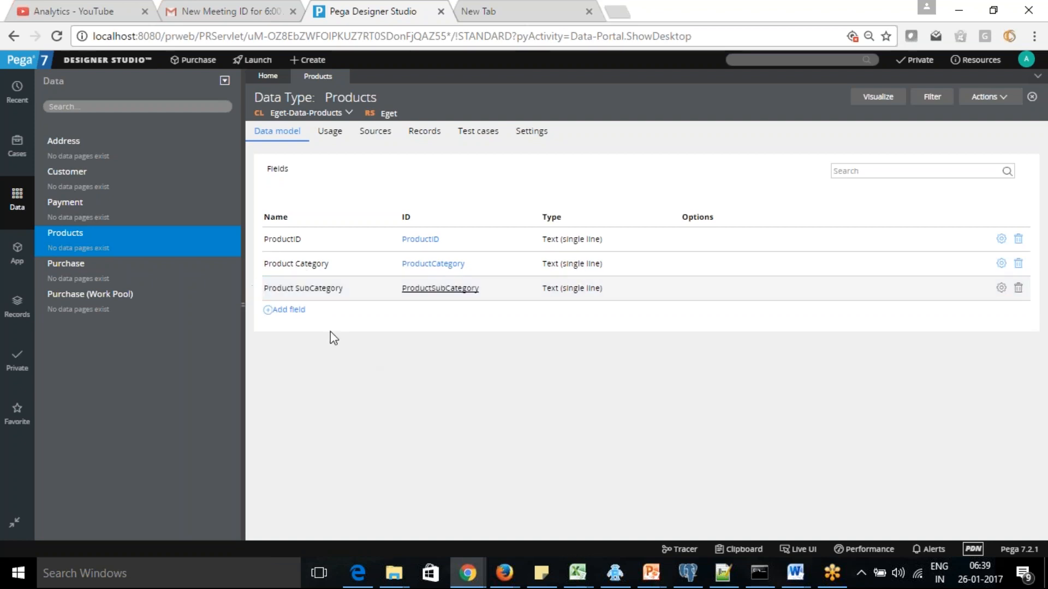
Add a Quantity field of type Text (single line) to the Products data type
click(293, 310)
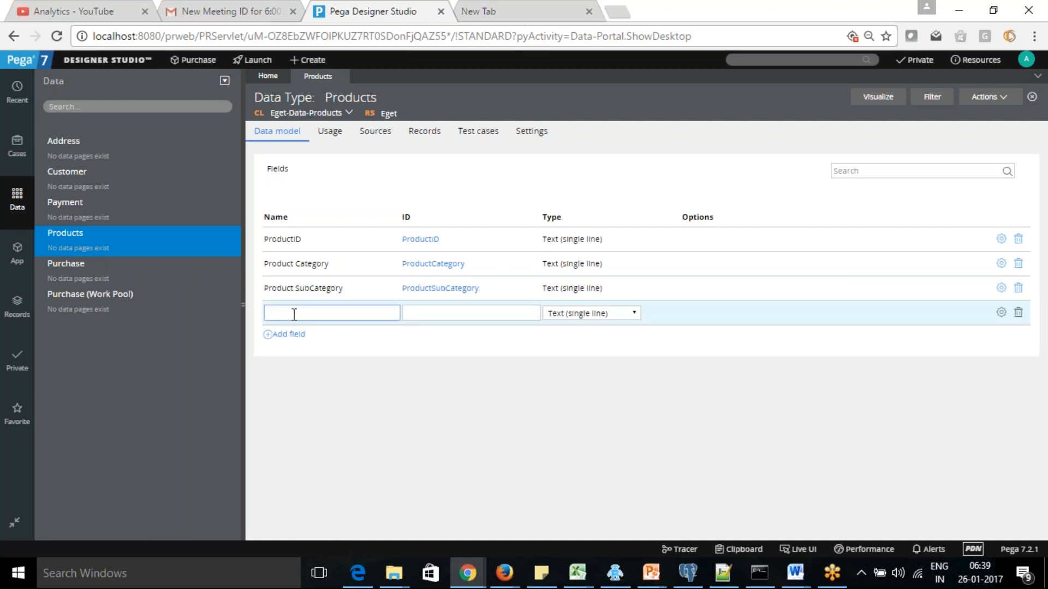
text(Quantity)
key(Tab)
key(Tab)
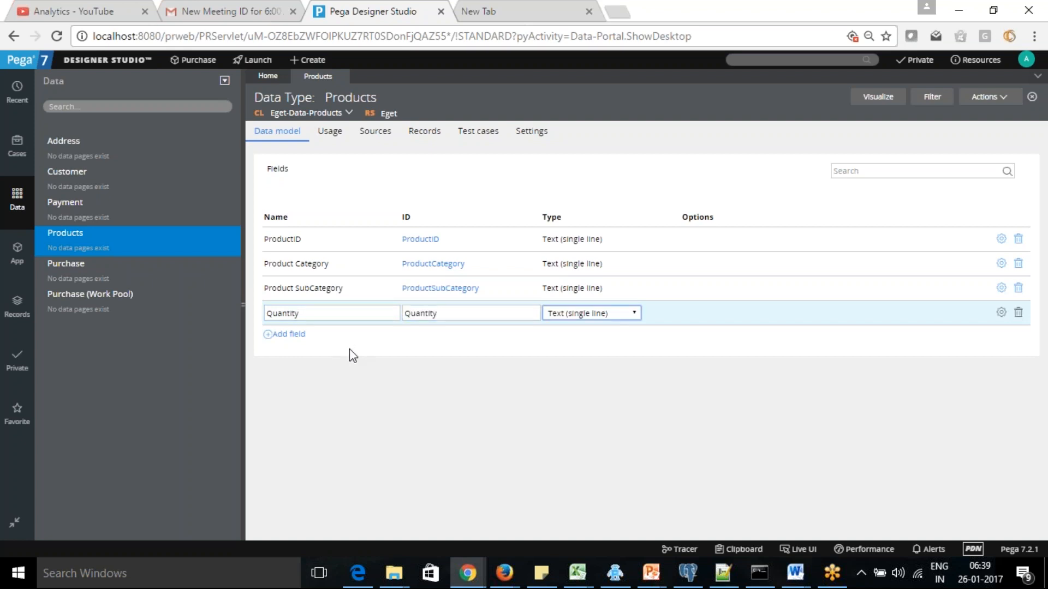
Add a Price field of type Text (single line) below Quantity in the Products data type
click(289, 335)
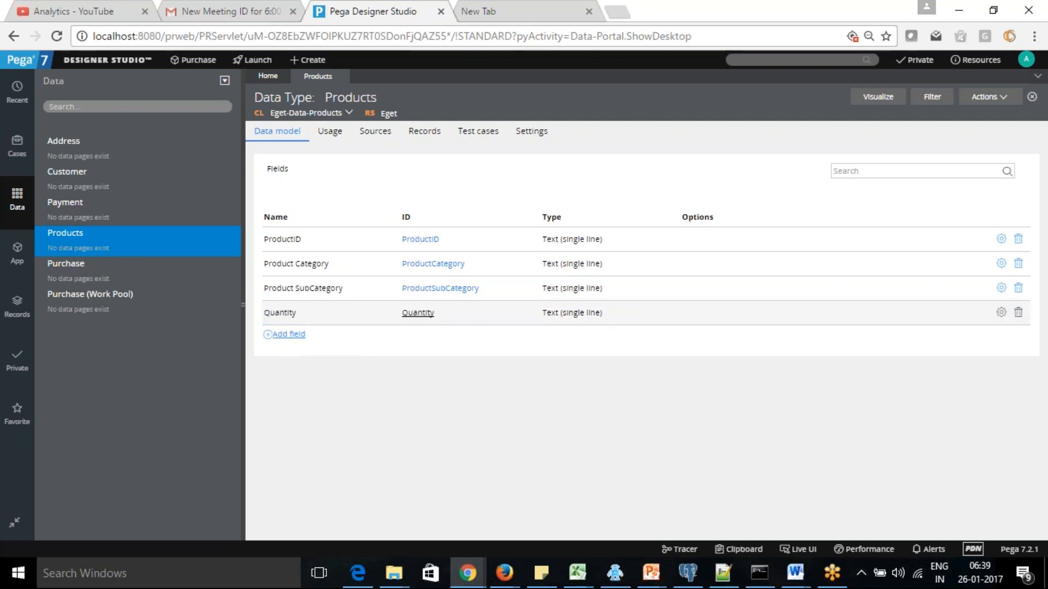
text(Price)
key(Tab)
key(Tab)
key(Tab)
key(Tab)
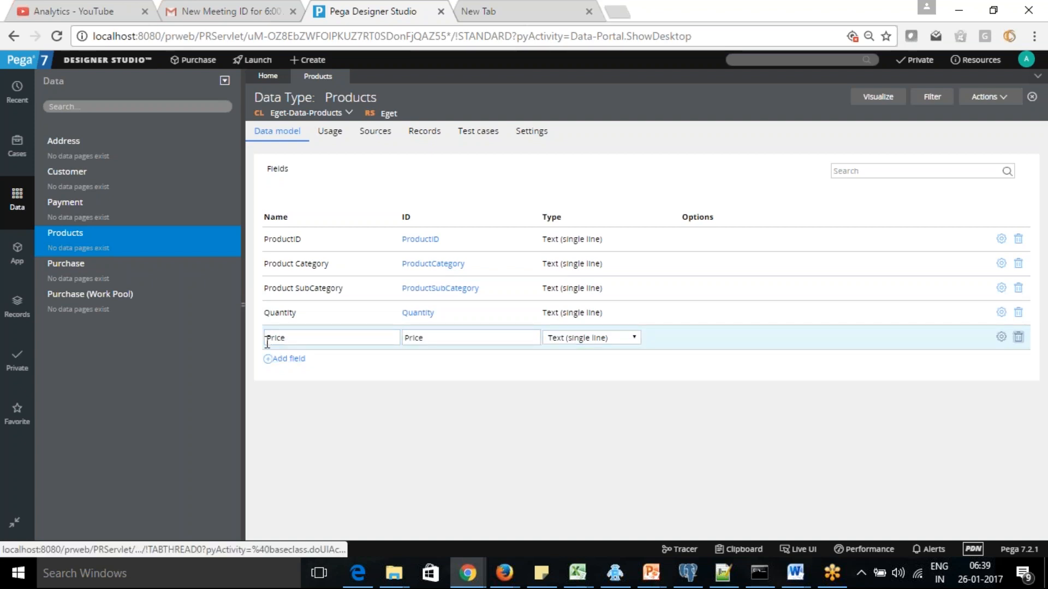
Add an Expiry Date field of type Text (single line) to the Products data type
click(288, 359)
text(Expiry Date)
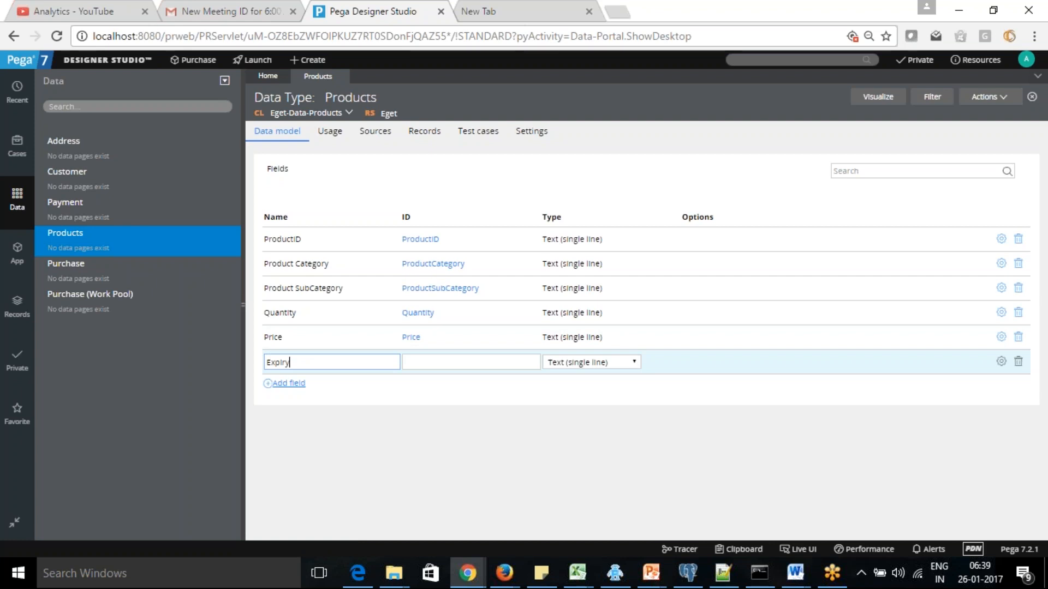
key(Tab)
key(Tab)
key(Tab)
key(Tab)
key(Tab)
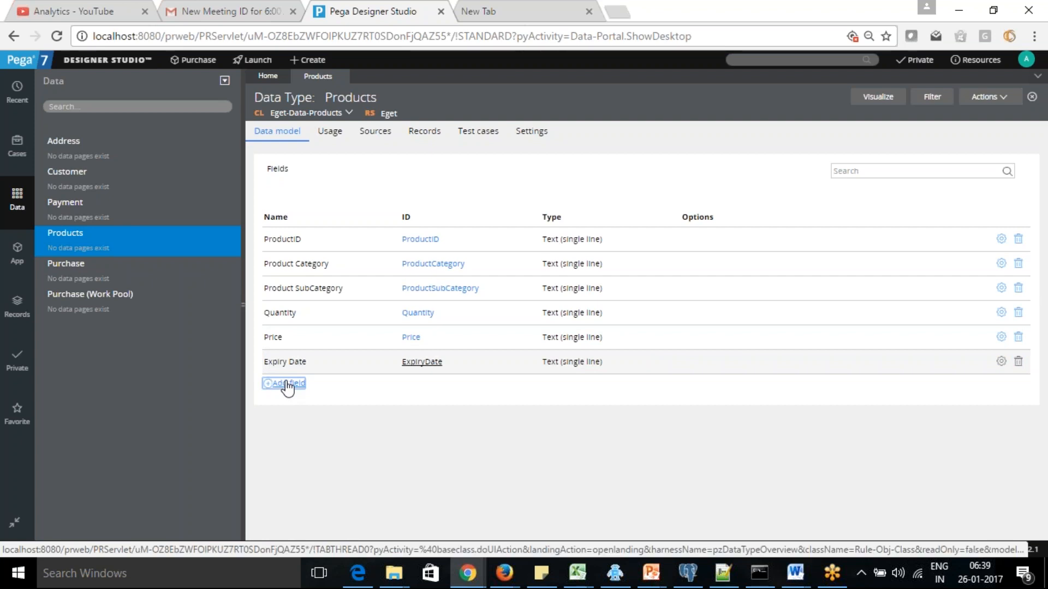
Add a Brand field of type Text (single line) below Expiry Date in the Products data type
click(288, 384)
text(Brand)
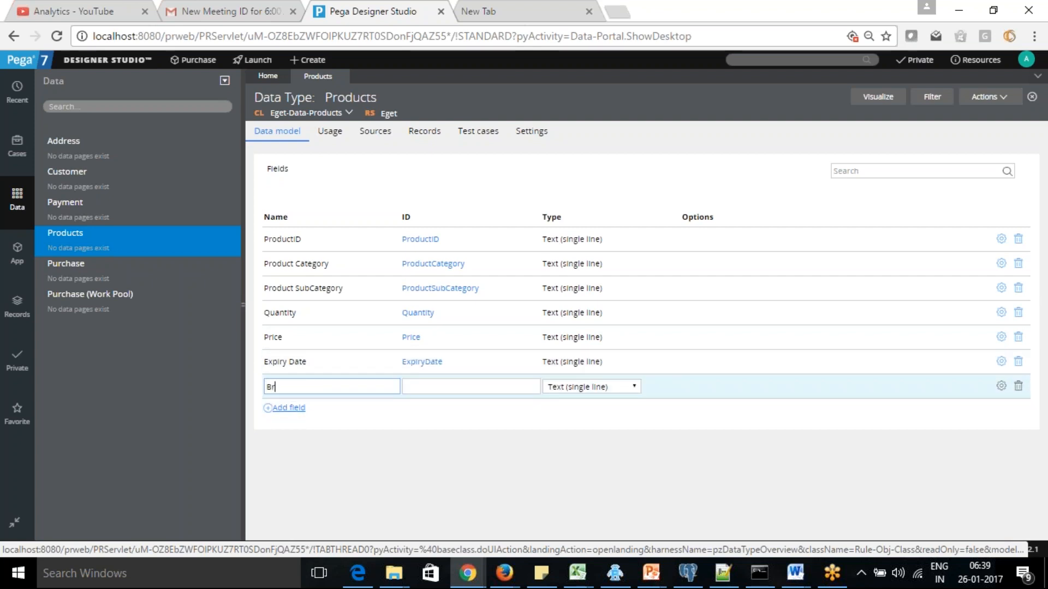
key(Tab)
key(Tab)
key(Tab)
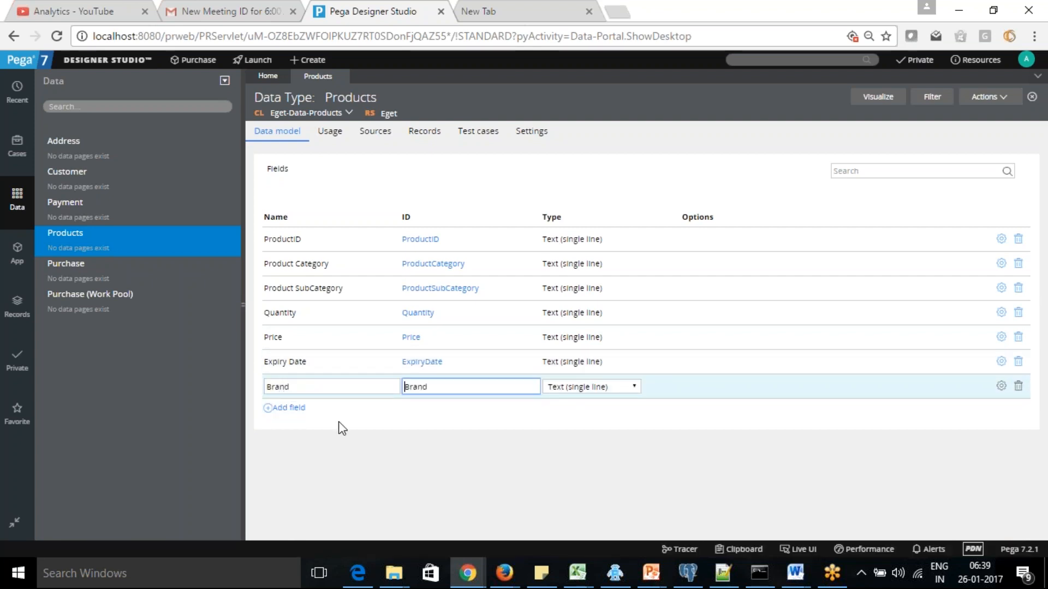
Commit the Brand field and create a local source for Products with ProductID as key, generating data pages D_Products and D_ProductsList
key(Tab)
key(Tab)
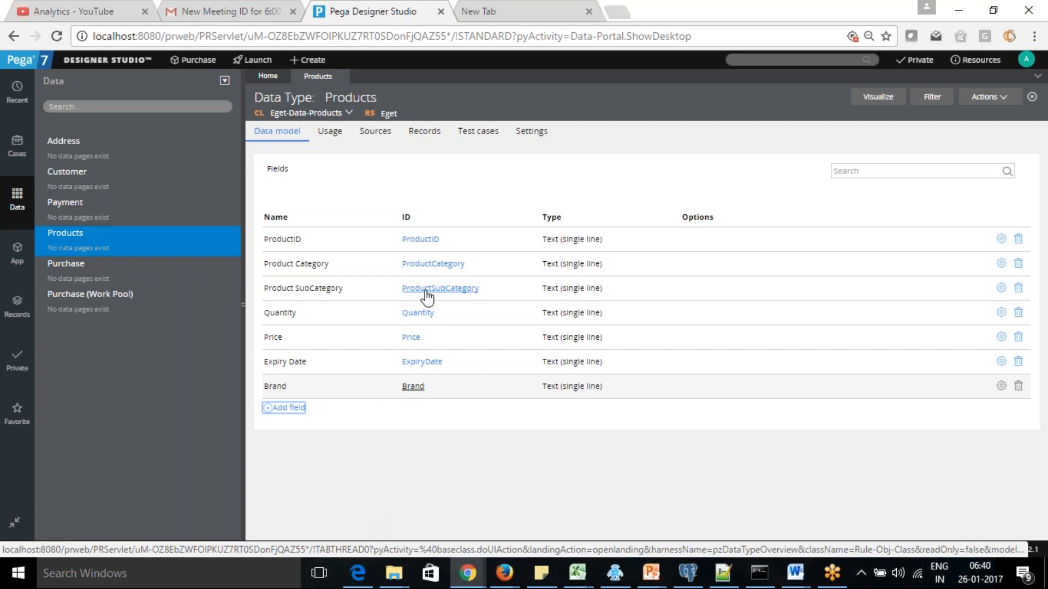
click(375, 132)
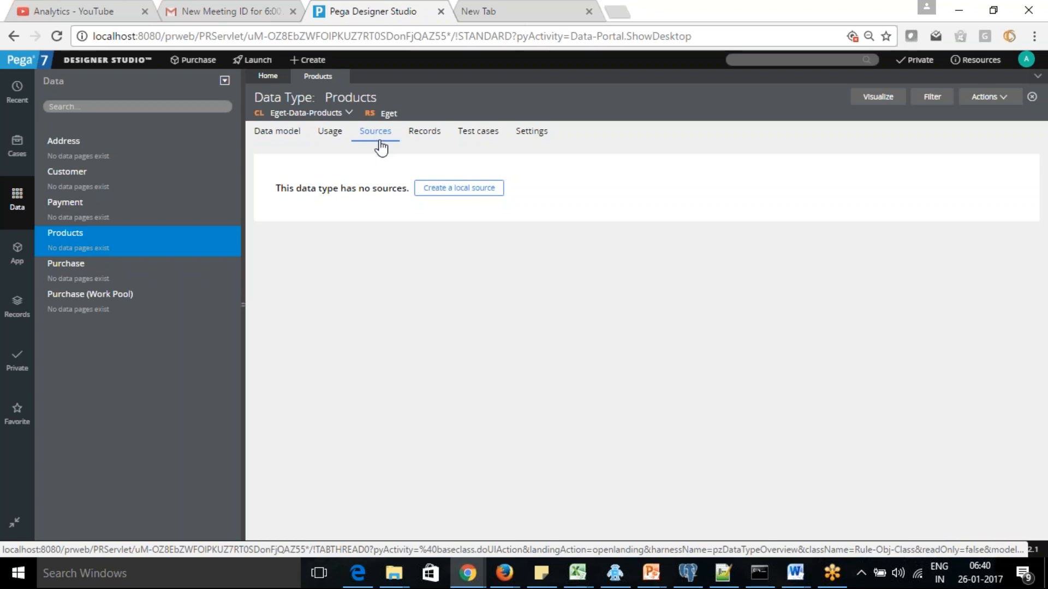
click(464, 194)
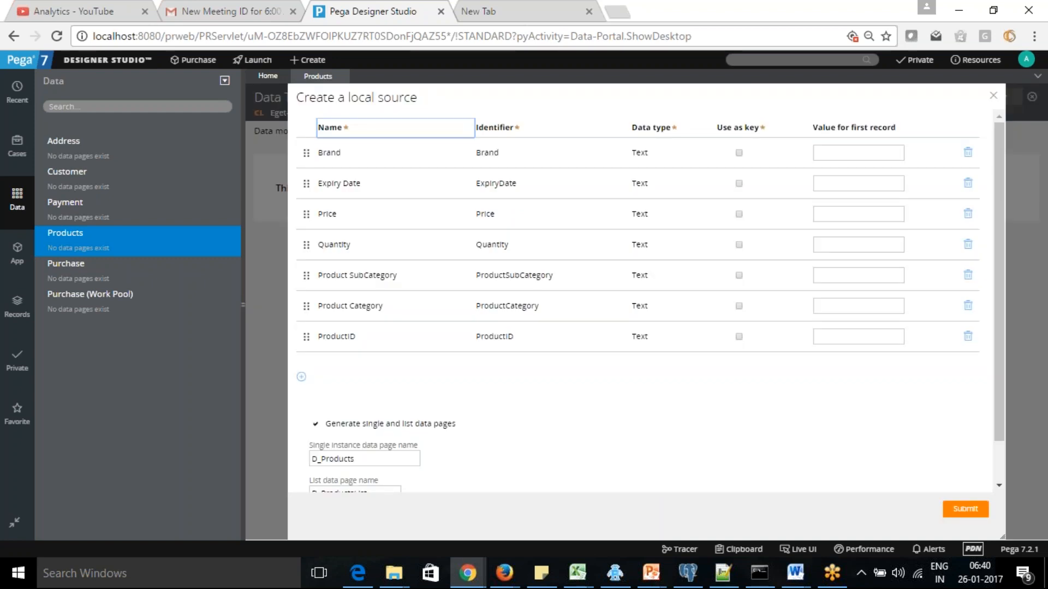
click(740, 337)
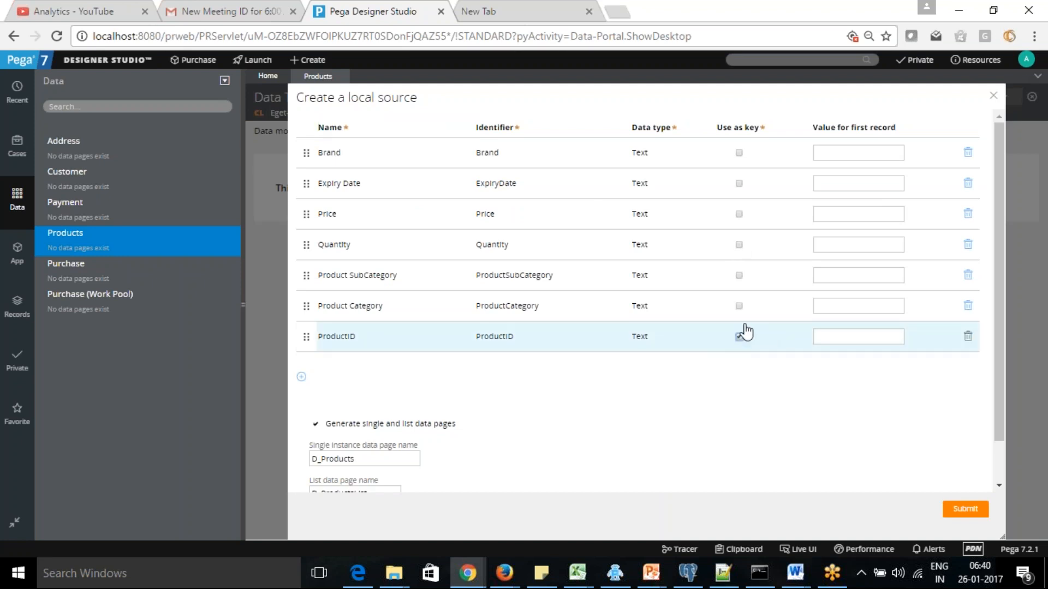
drag(1002, 321, 1006, 362)
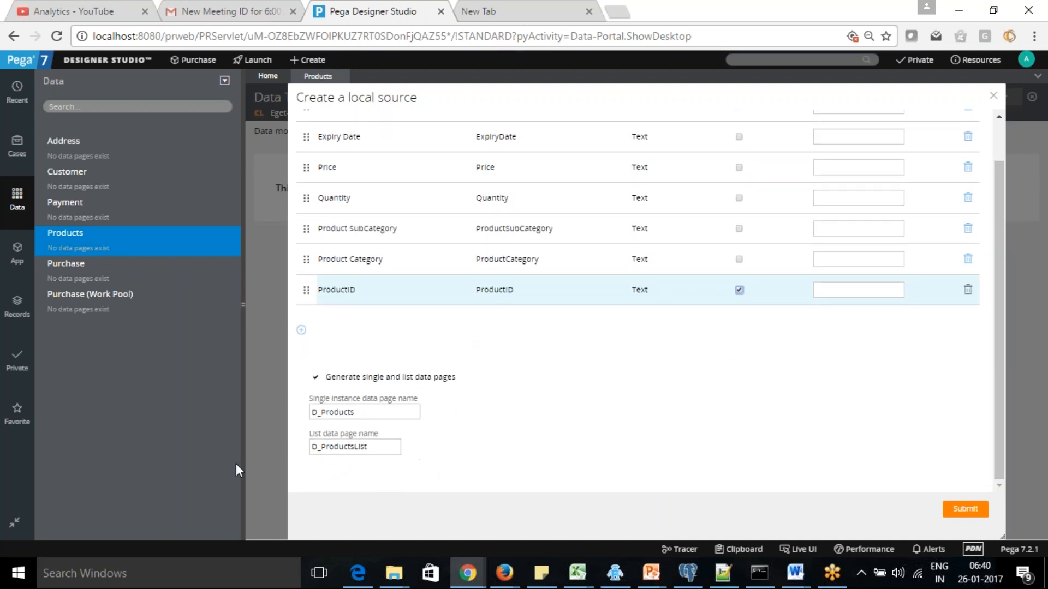
drag(998, 317, 997, 230)
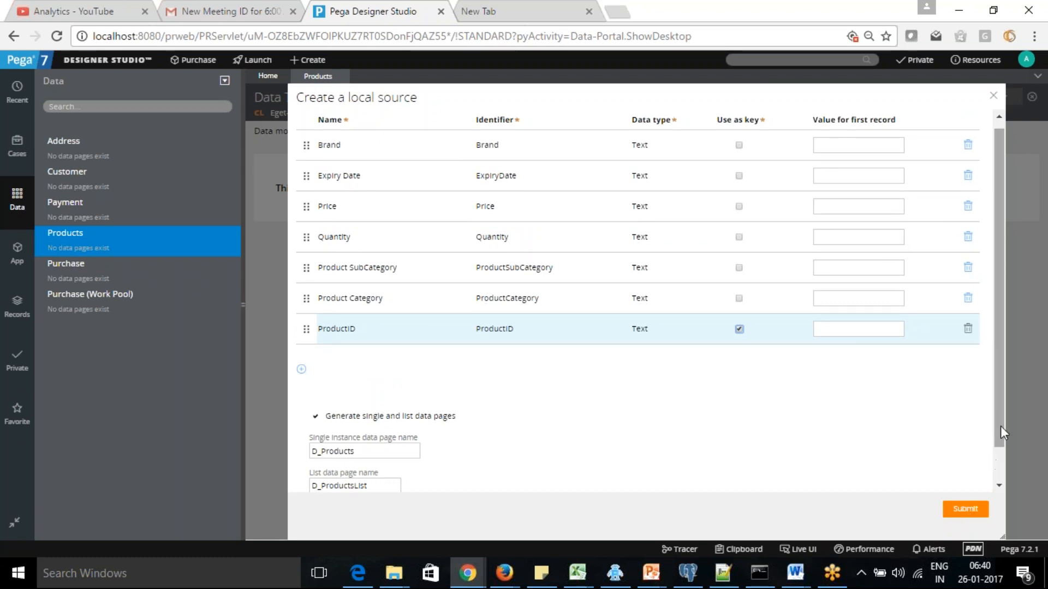
drag(1000, 426, 993, 390)
drag(997, 431, 1000, 480)
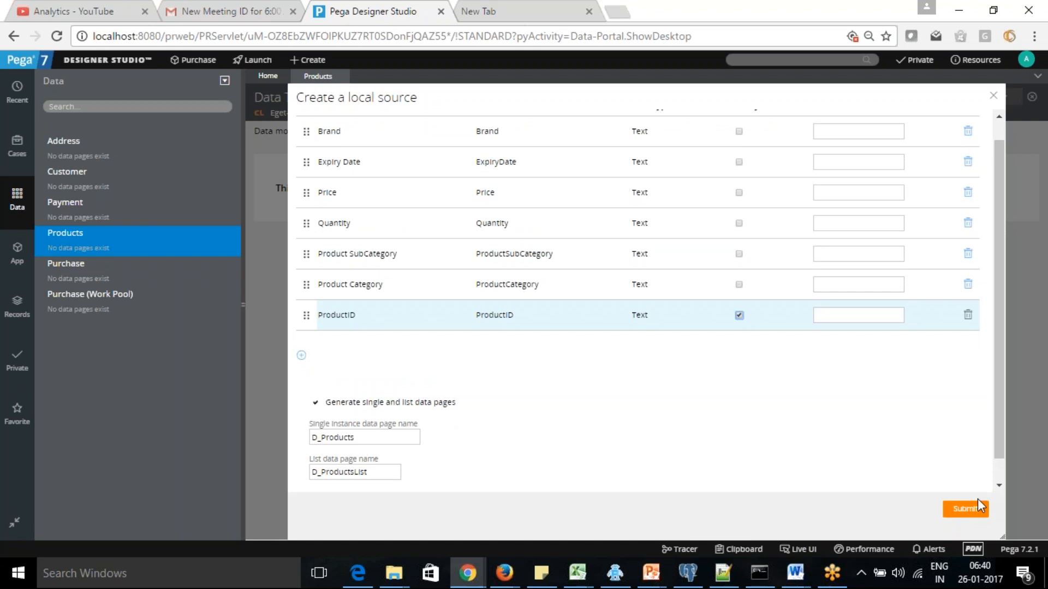
click(965, 509)
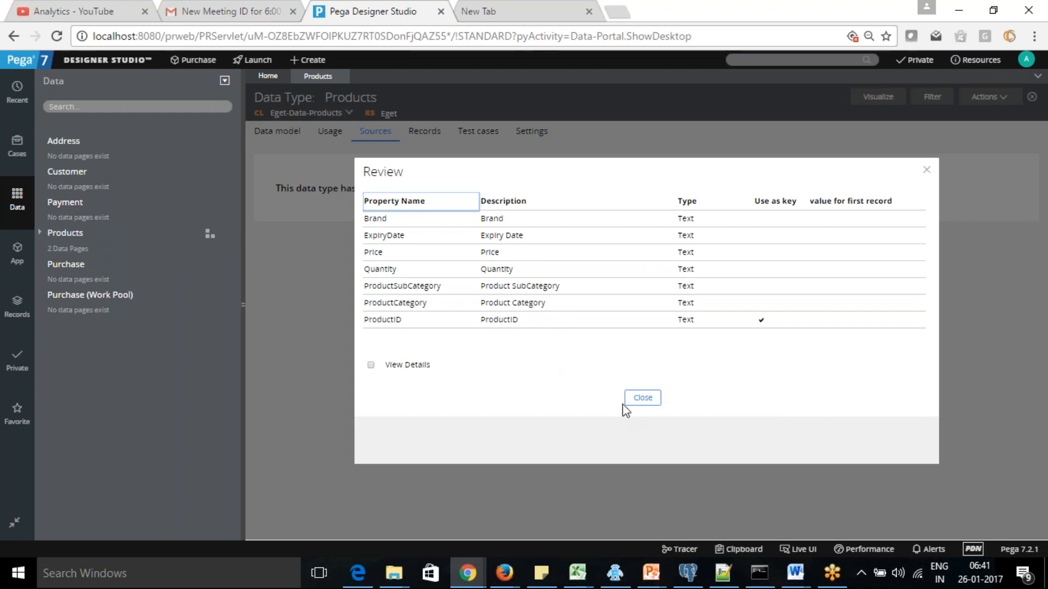
Show the details of the database table, mapping rule, report and data pages in the source review, and close it
click(647, 403)
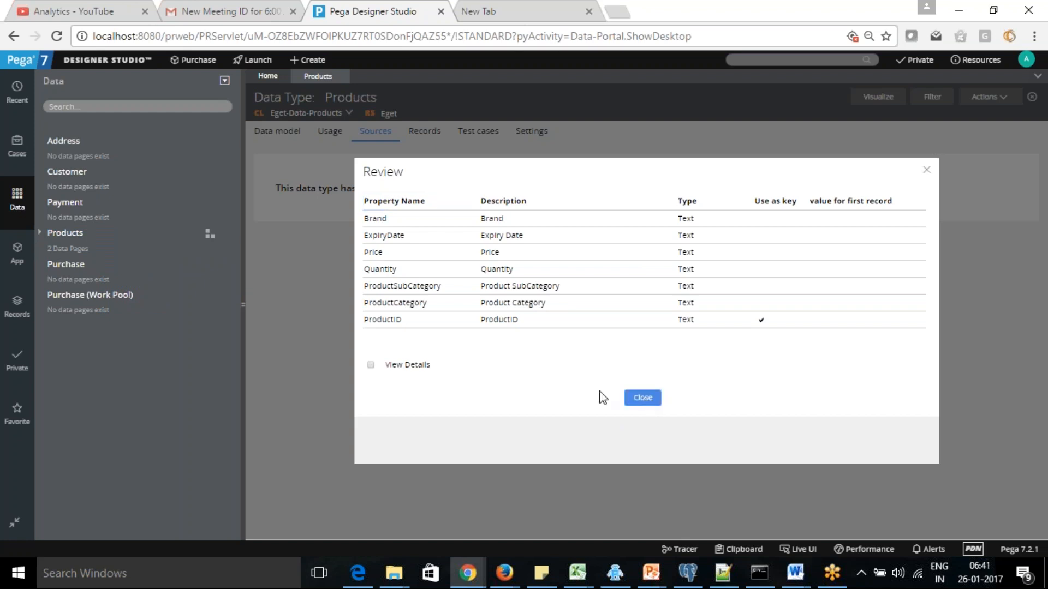
click(370, 365)
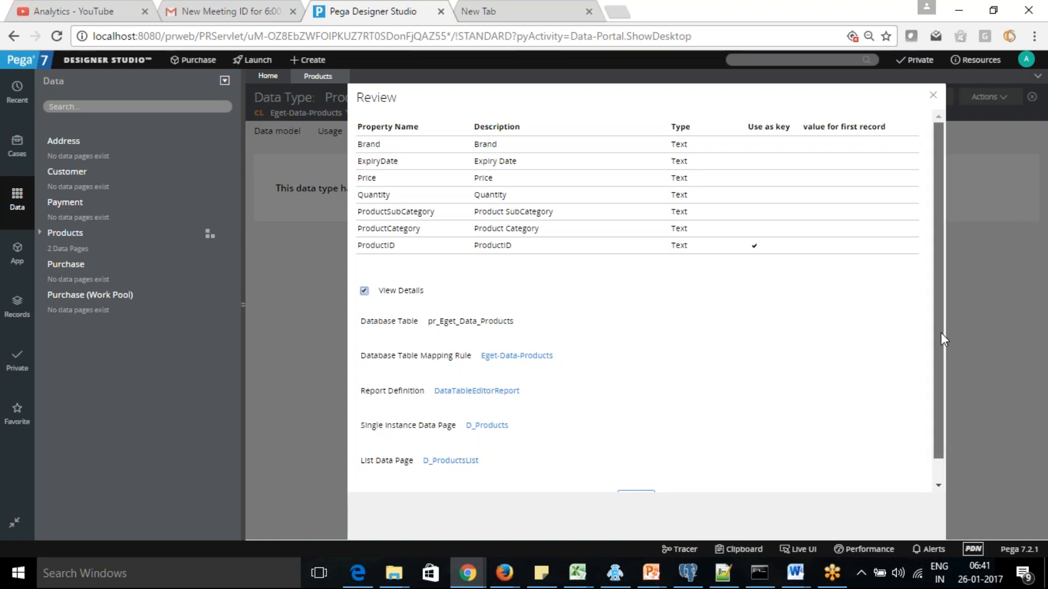
drag(941, 333, 941, 370)
click(639, 473)
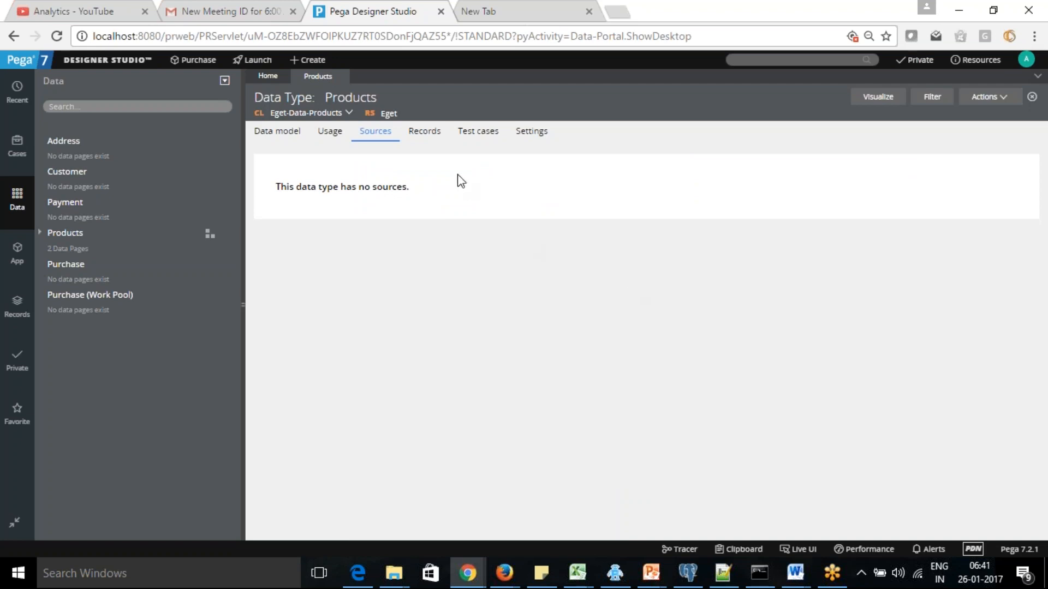
Add a record to the Products data type with ProductID P0001 and brand Samsung, leaving the expiry date blank
click(426, 140)
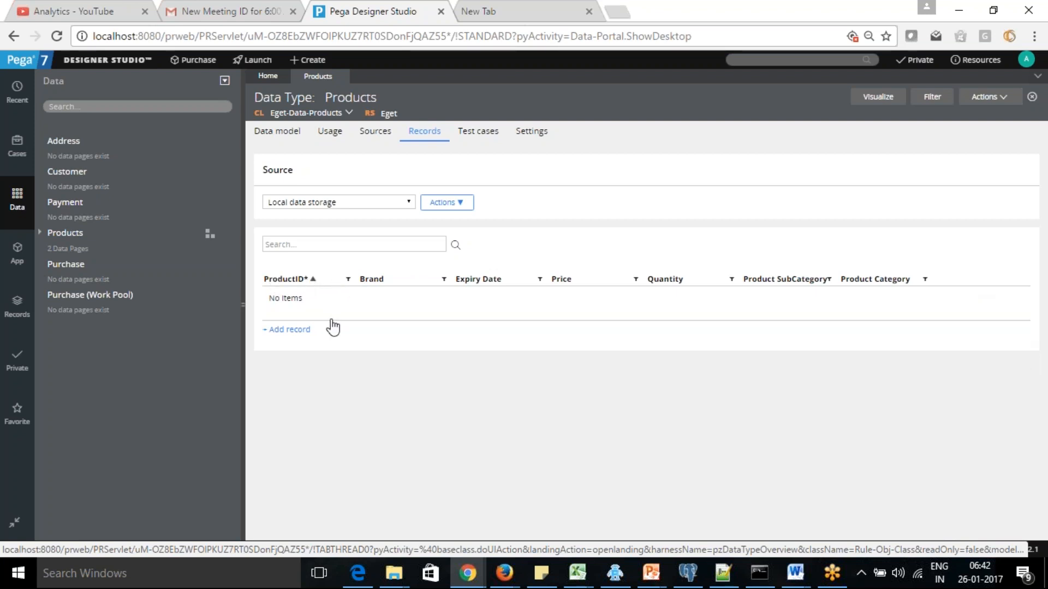
click(285, 330)
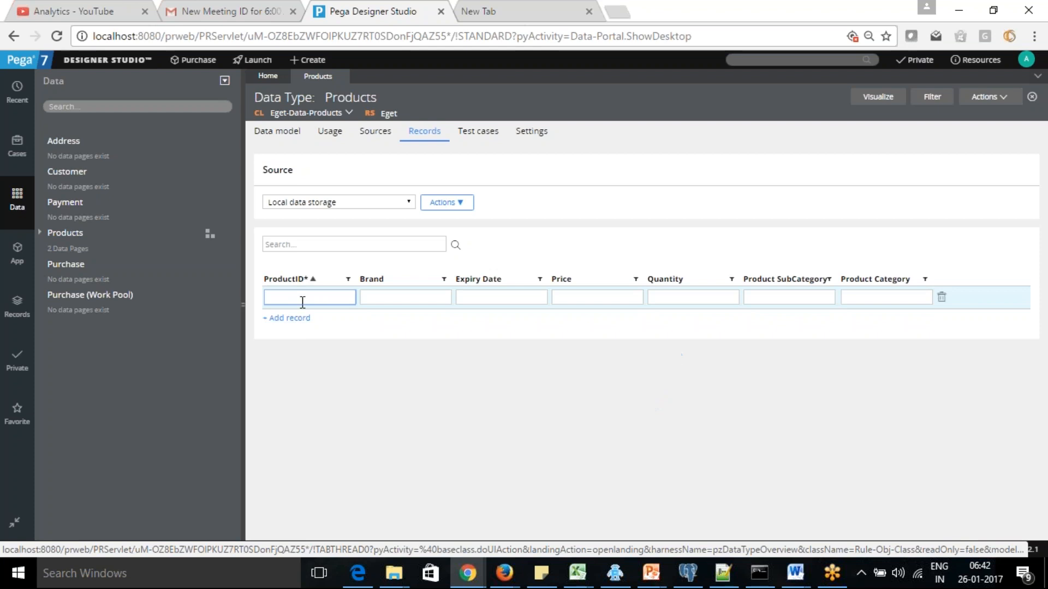
text(P0001)
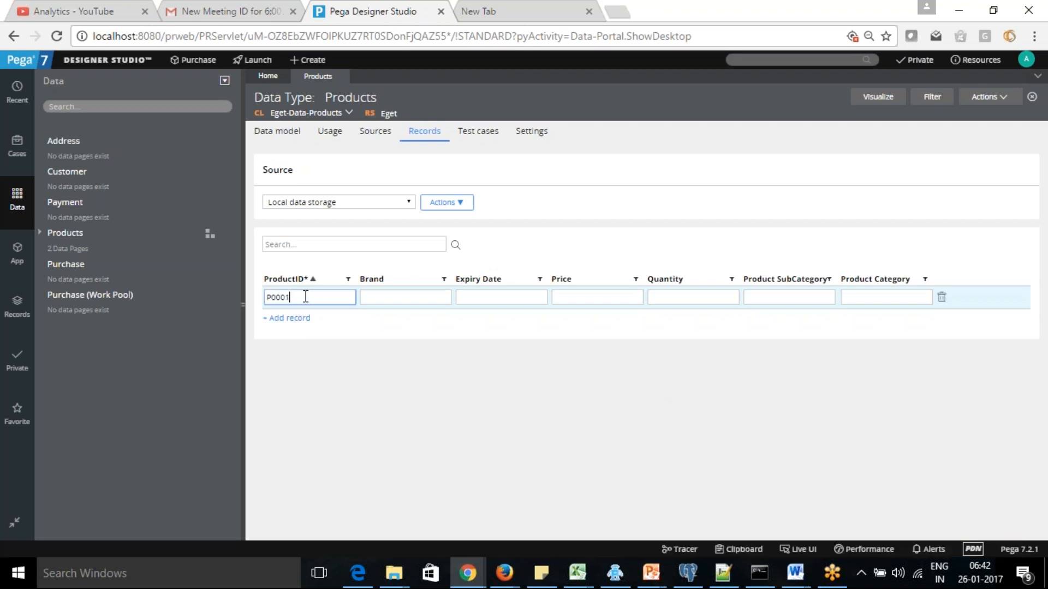
key(Tab)
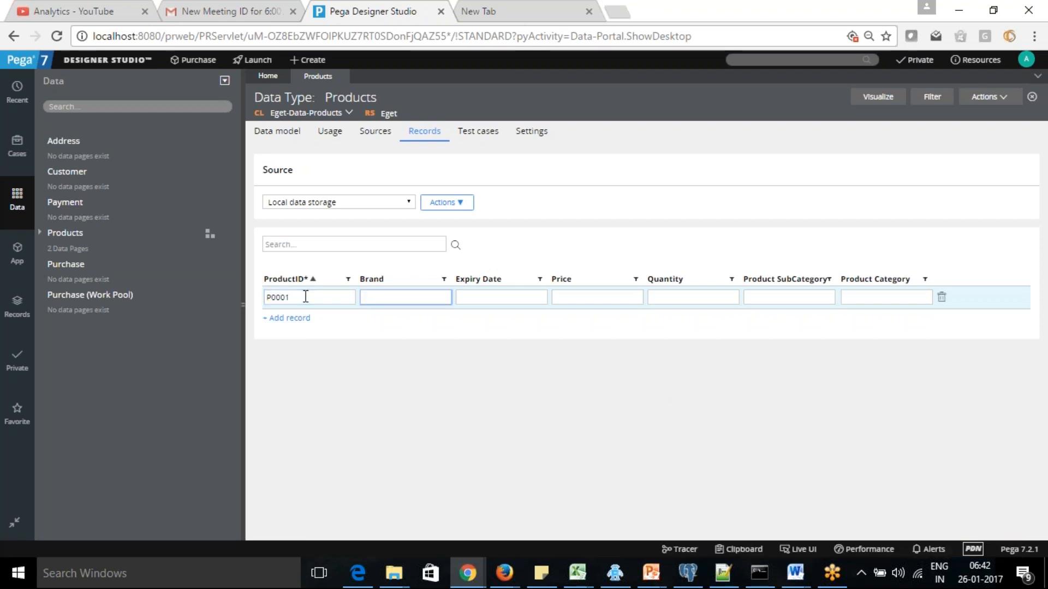
text(Samsung)
key(Tab)
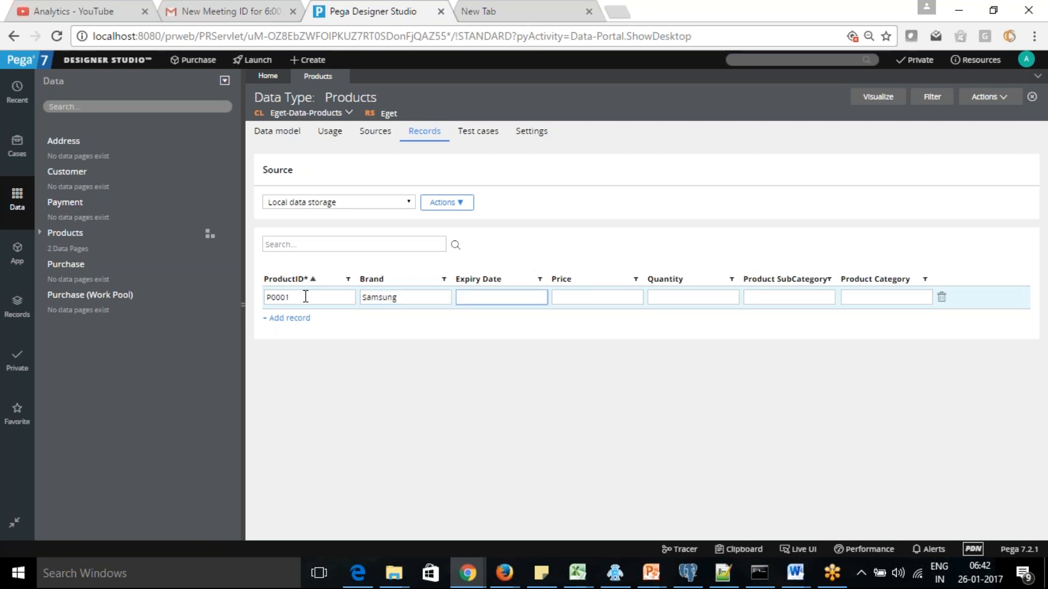
key(Tab)
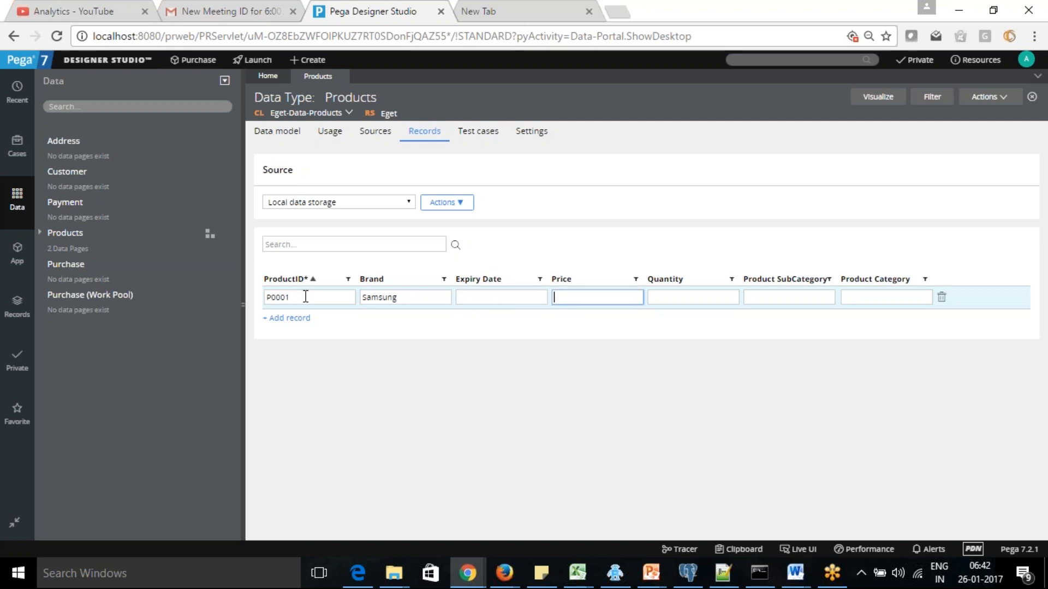
Set the price of record P0001 to 4000 and its quantity to 10
text(1000)
key(BackSpace)
key(BackSpace)
key(BackSpace)
key(BackSpace)
text(4000)
key(Tab)
text(10)
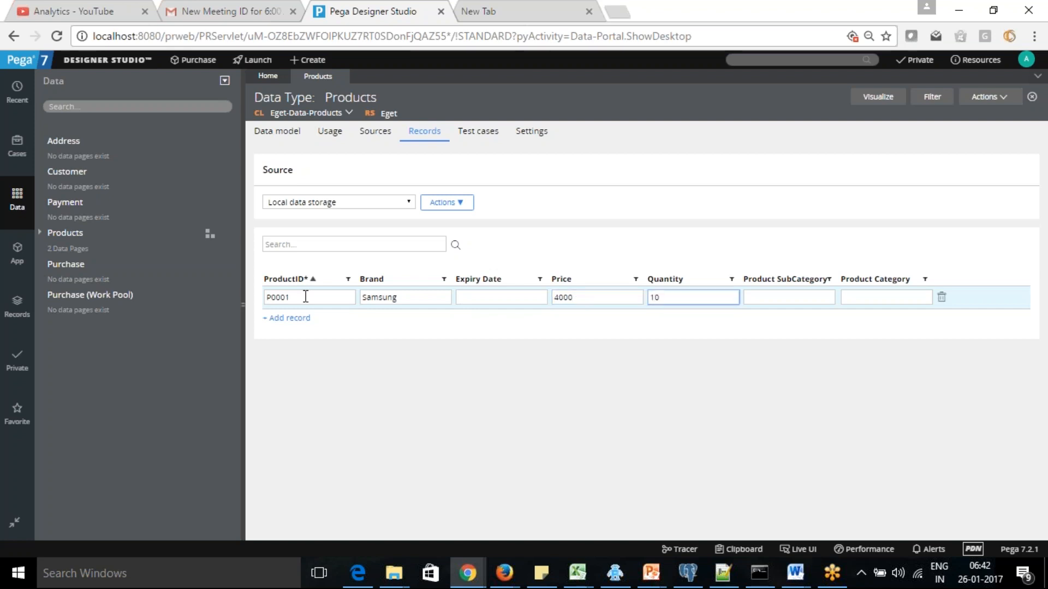
Set the product subcategory of record P0001 to Mobile and its category to Electronics, and save the record
key(Tab)
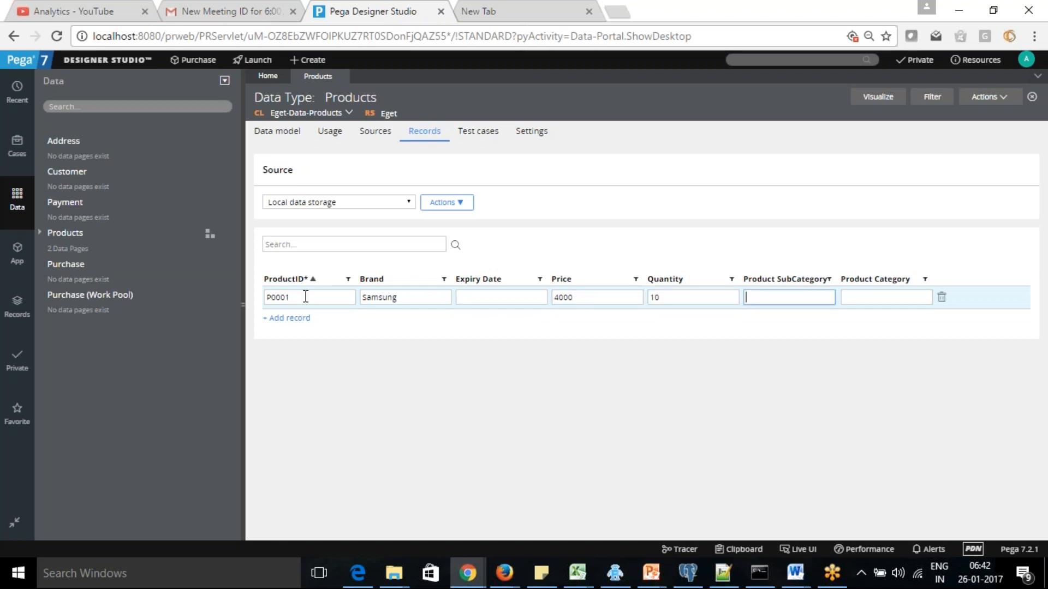
text(Mobile)
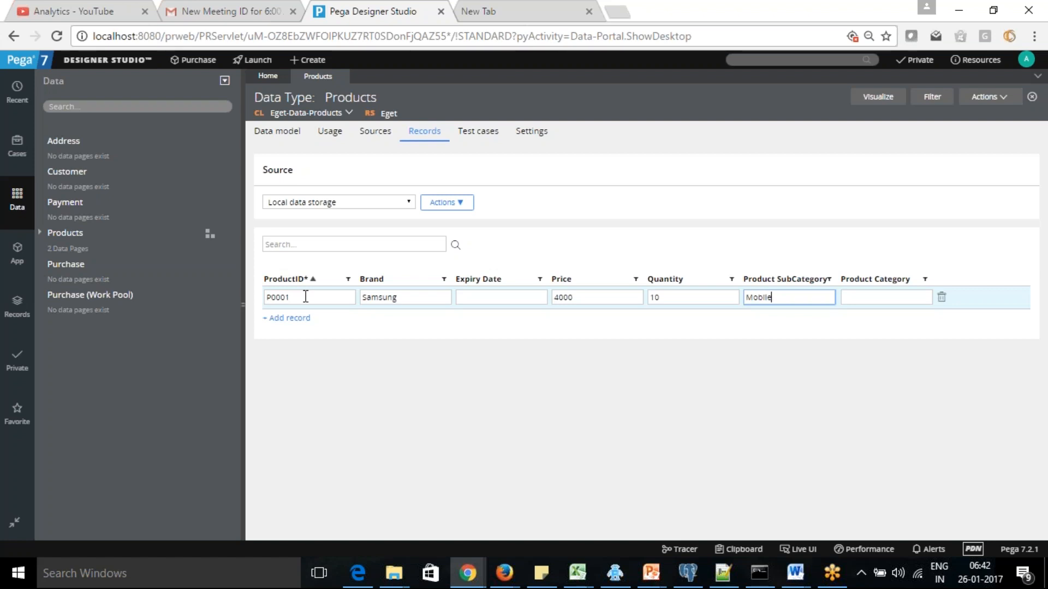
key(Tab)
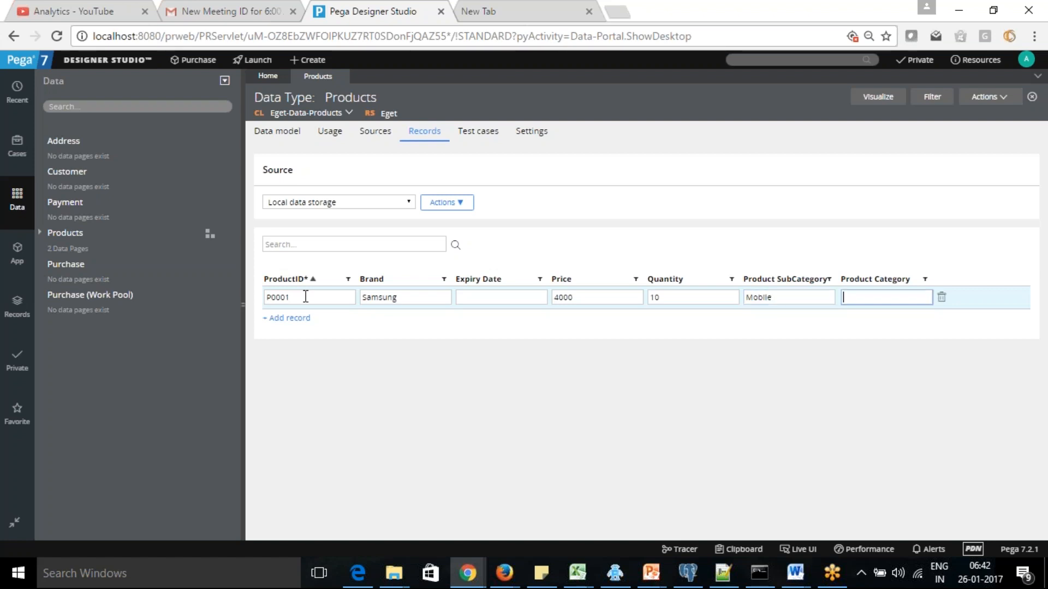
text(Electronics)
key(Return)
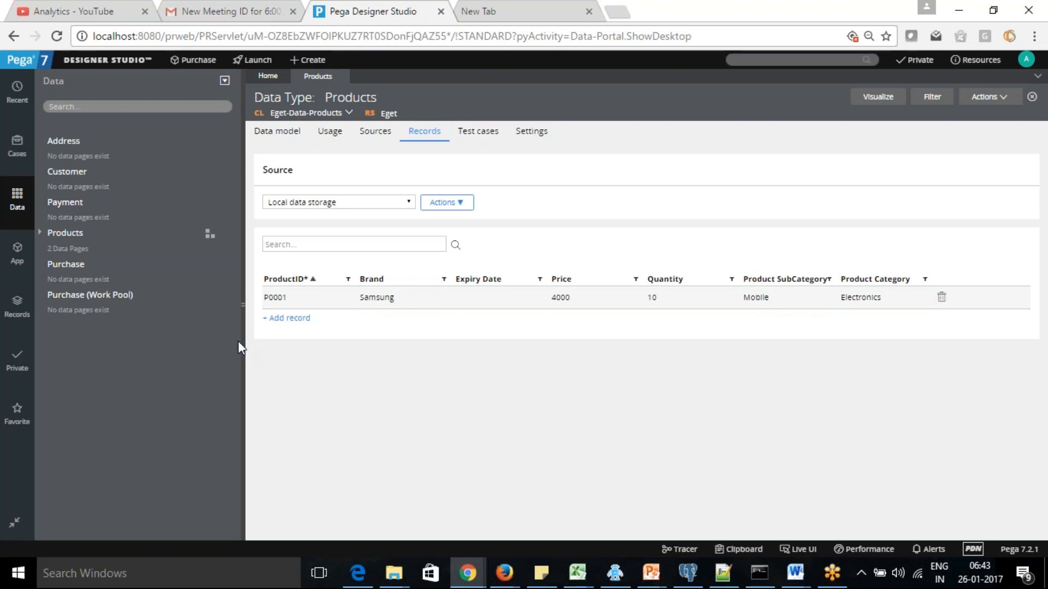
Start a second product record with ProductID P0002 and enter Appl as its brand
click(278, 318)
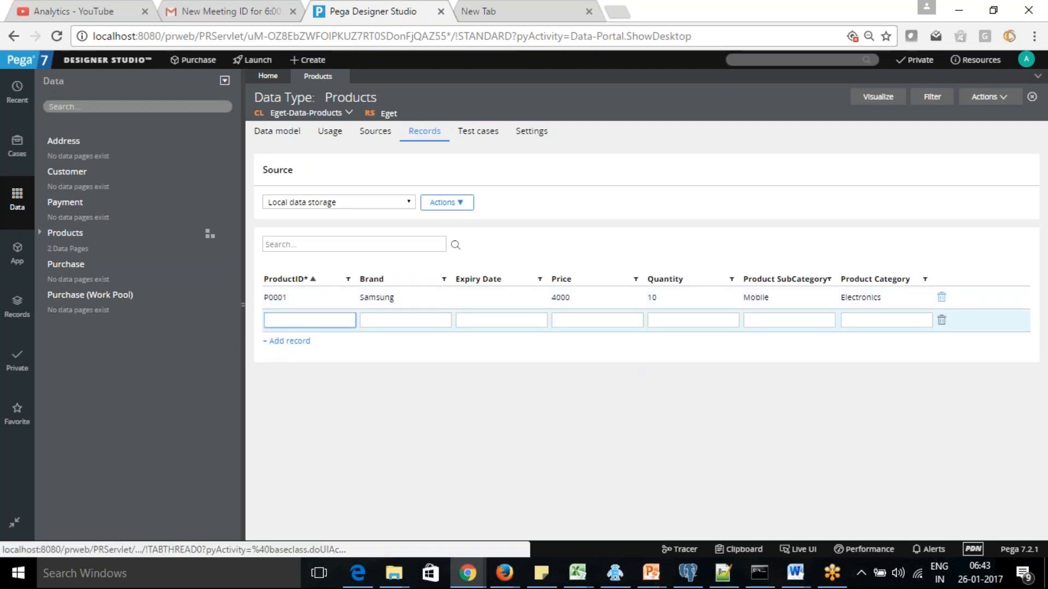
text(P)
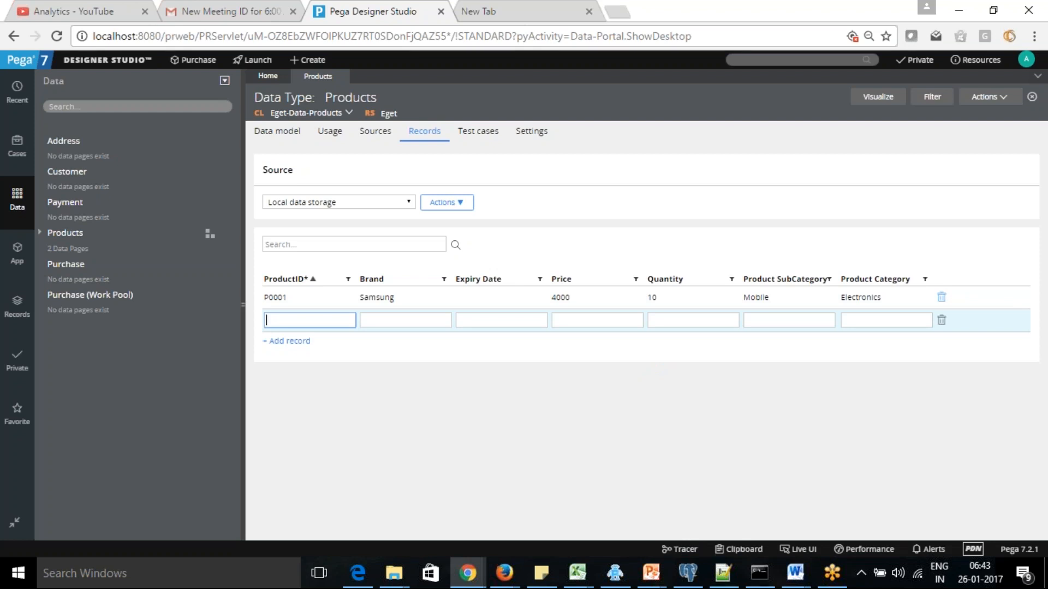
text(0002)
key(Tab)
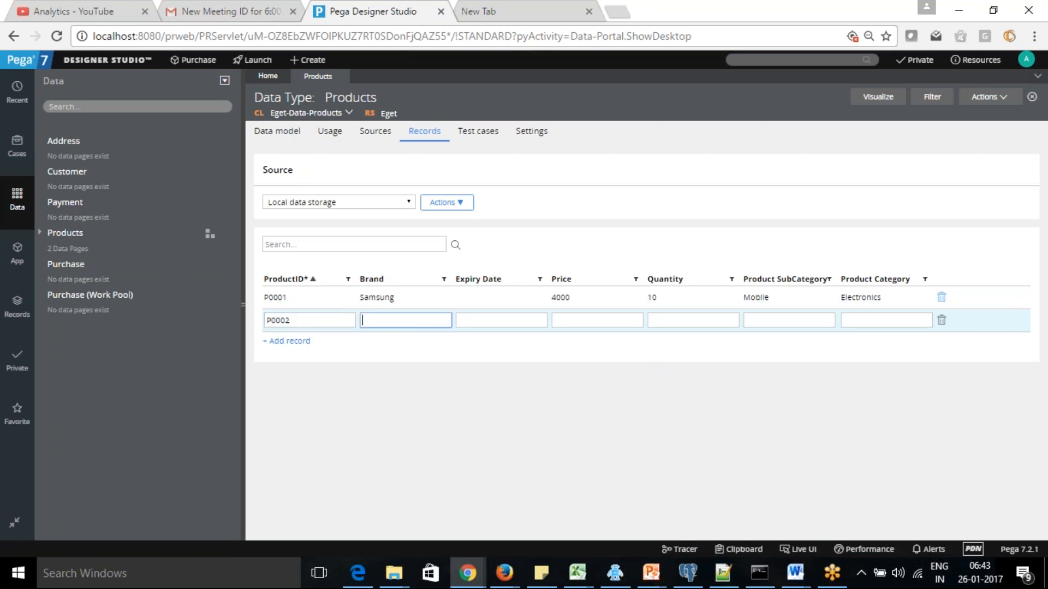
text(Appl)
Add a Description field of type Text (paragraph) below Brand in the Products data model
click(270, 138)
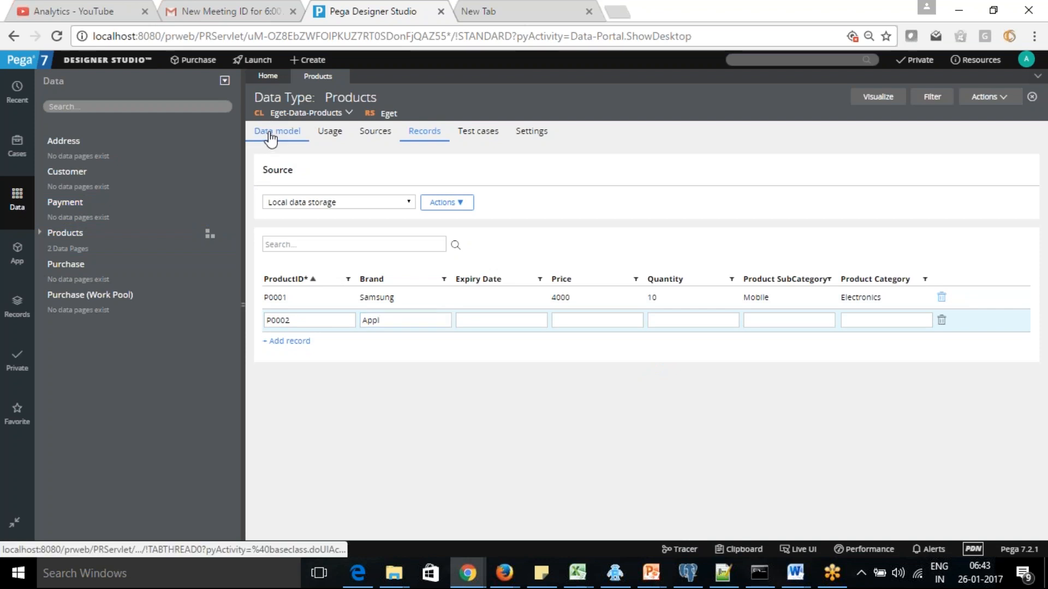
click(287, 409)
text(Description)
key(Tab)
key(Tab)
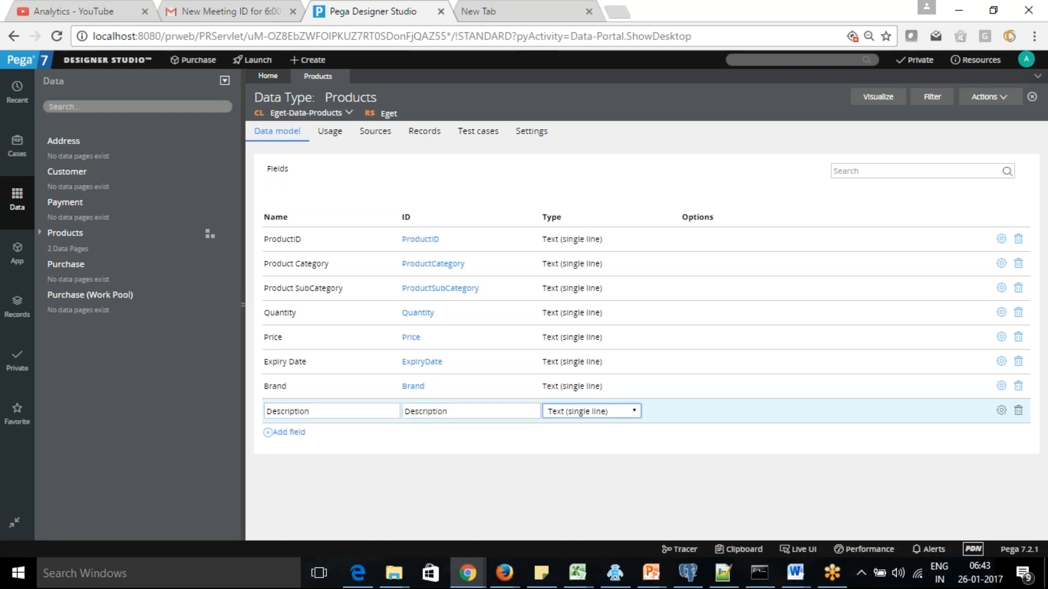
click(635, 412)
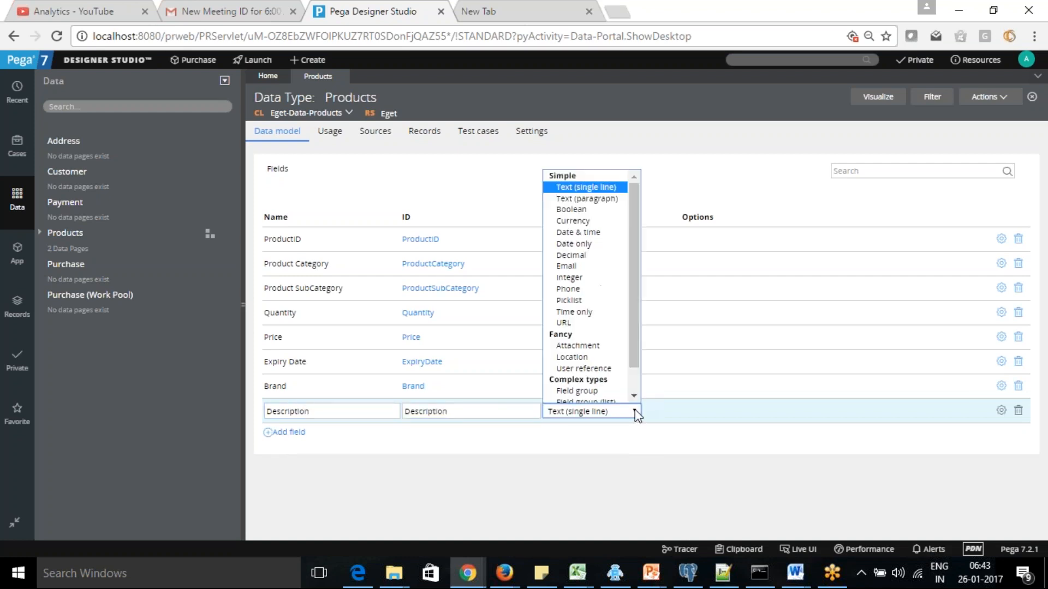
click(601, 199)
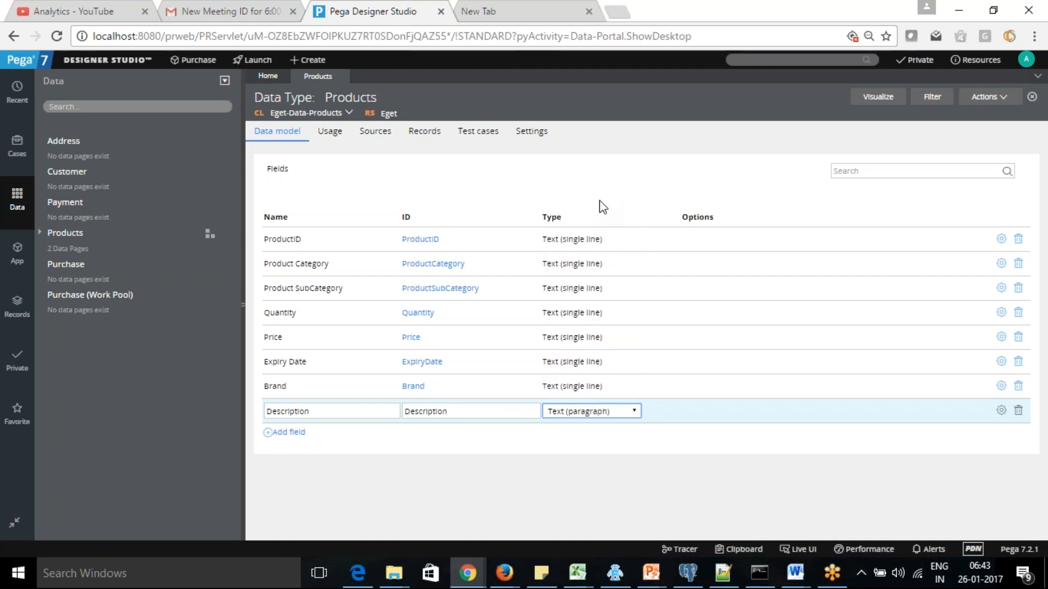
Add an Available field of type Boolean below Description in the Products data model
click(287, 432)
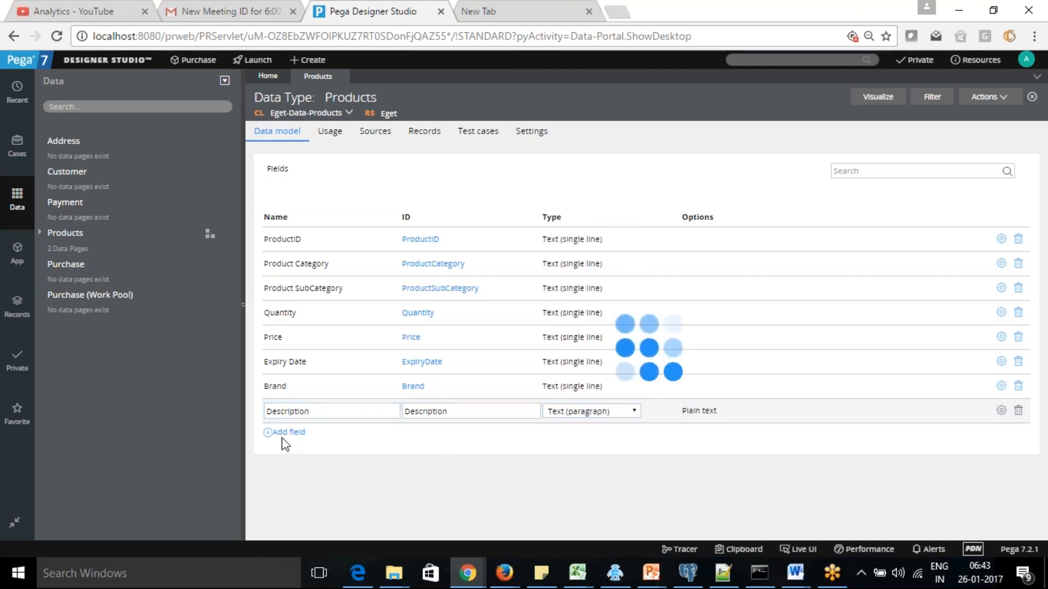
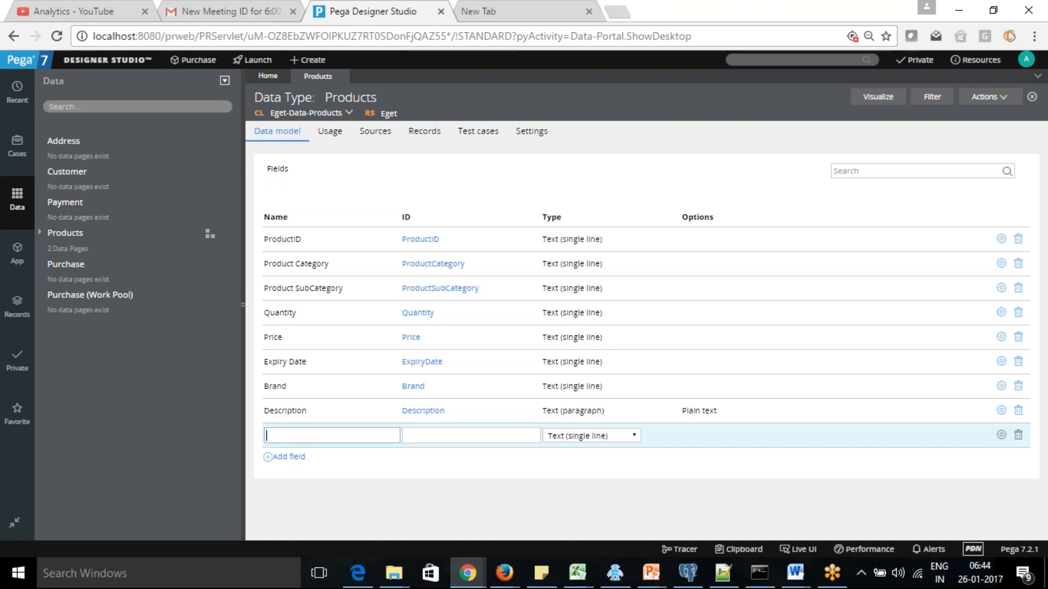
text(Available)
key(Tab)
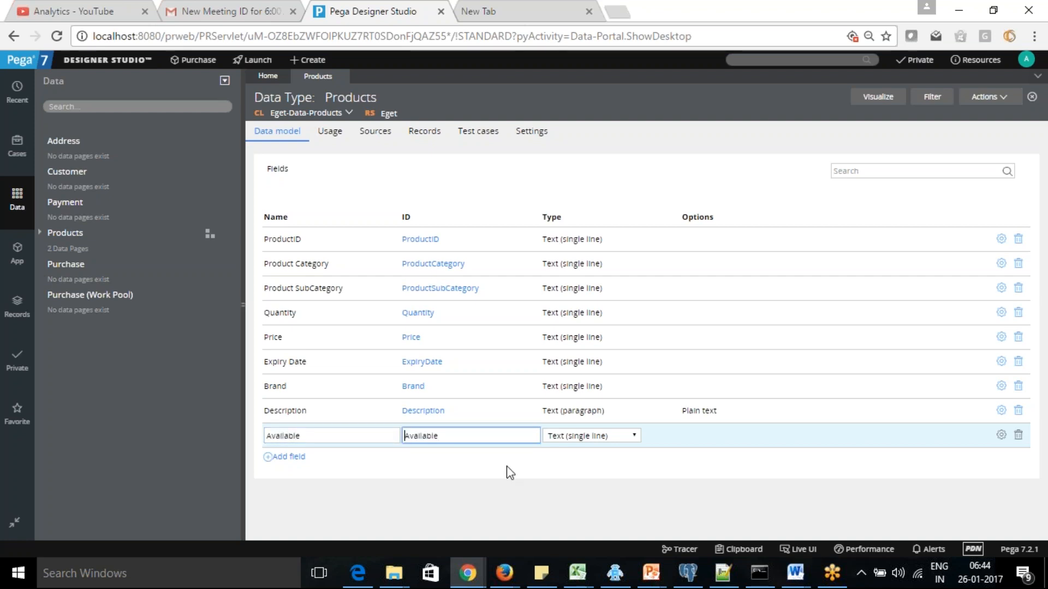
click(634, 437)
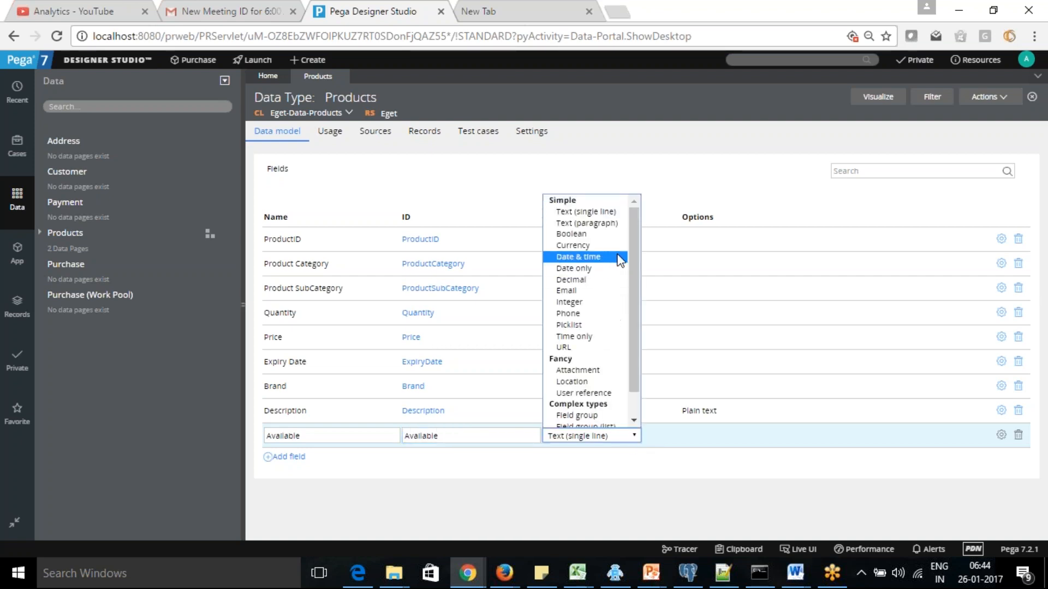
drag(631, 250, 631, 254)
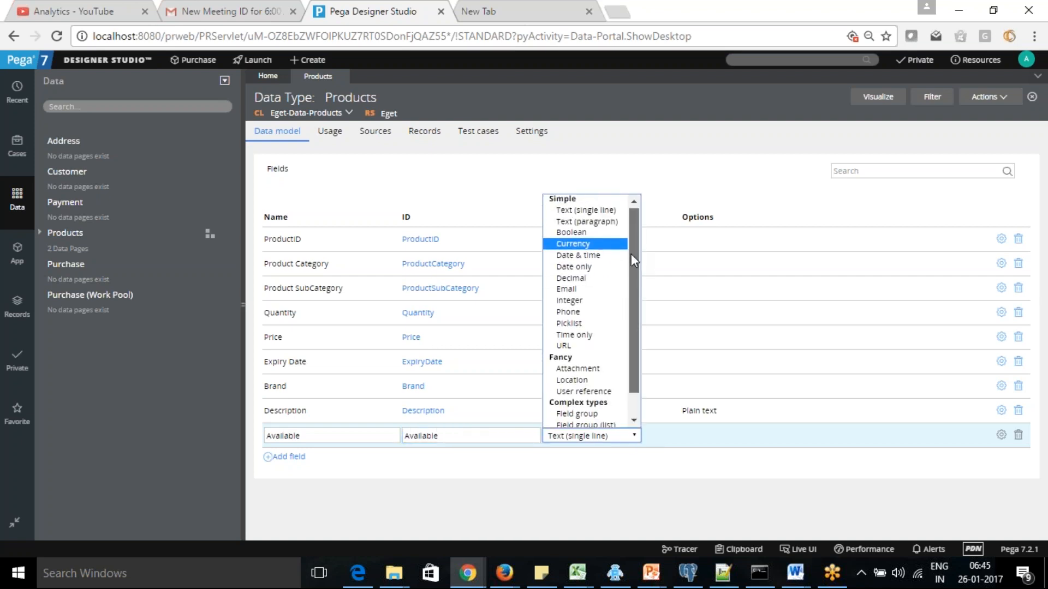
click(587, 233)
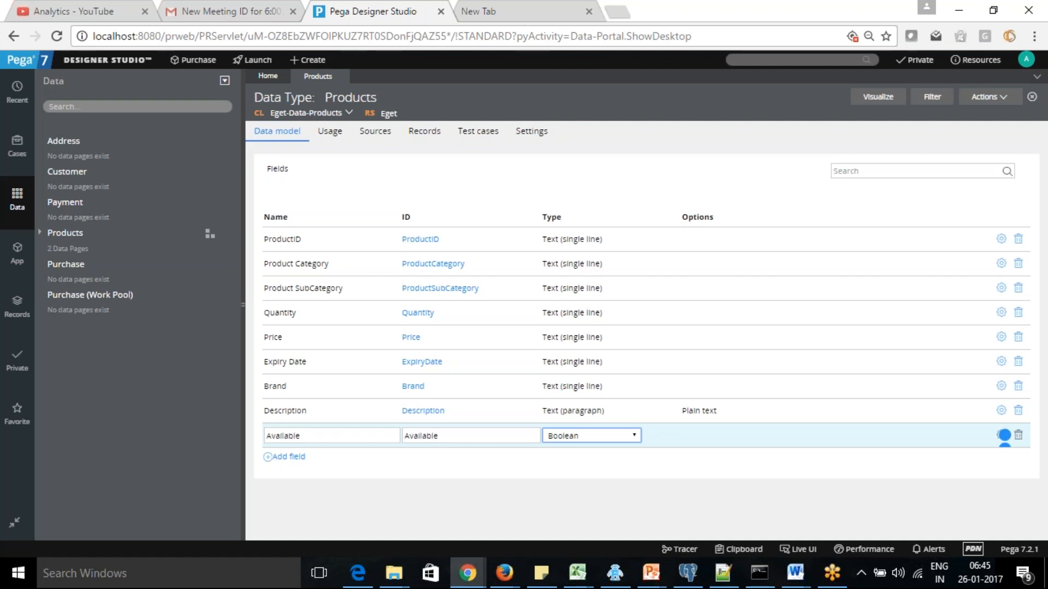
click(620, 478)
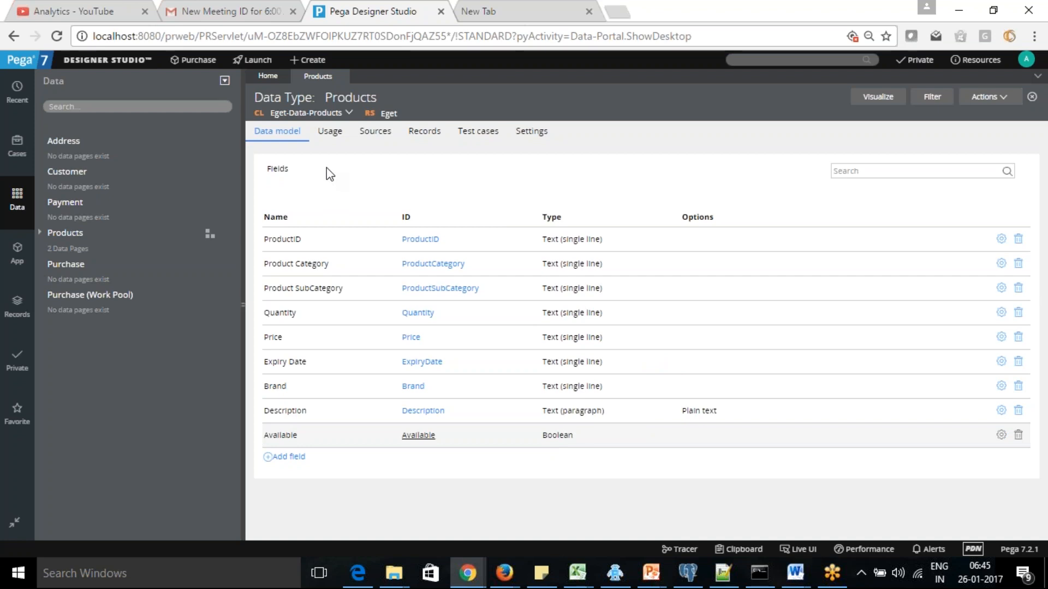
Open the usage information of the Products data type
click(330, 132)
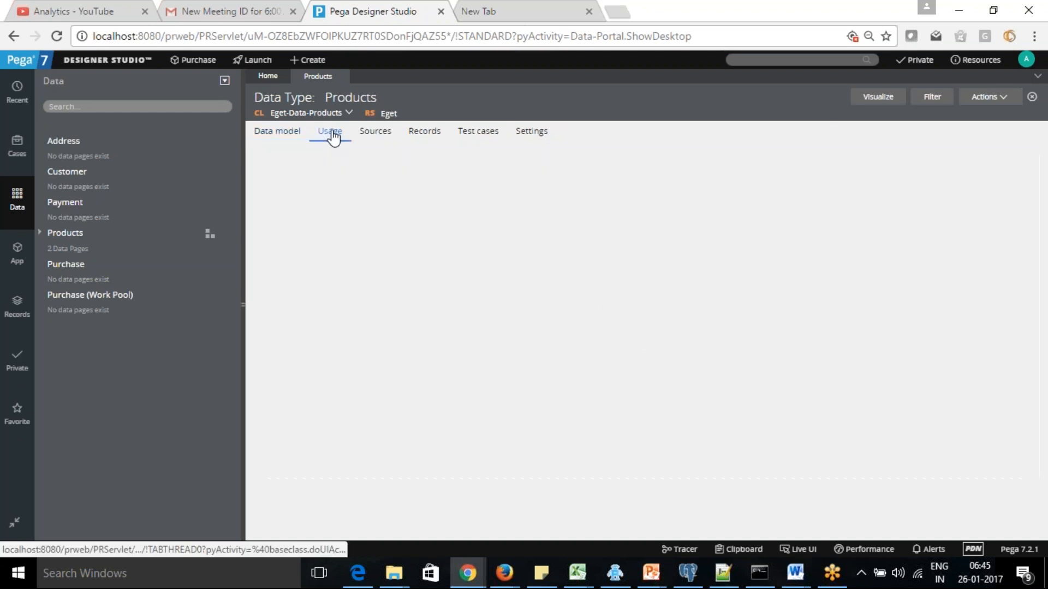
Review the sources and the locally stored records of the Products data type
click(382, 137)
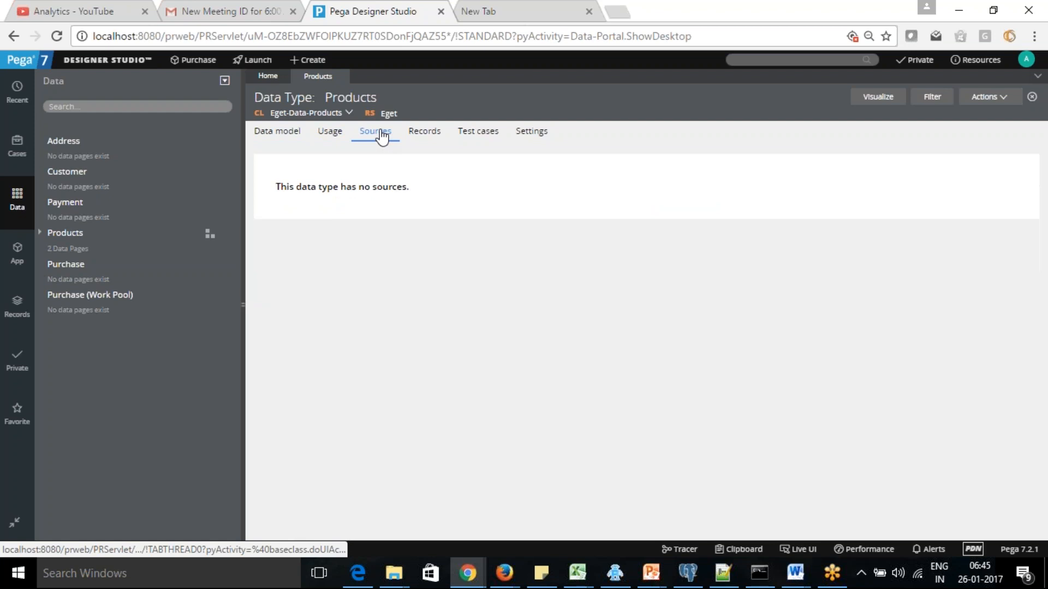
click(431, 141)
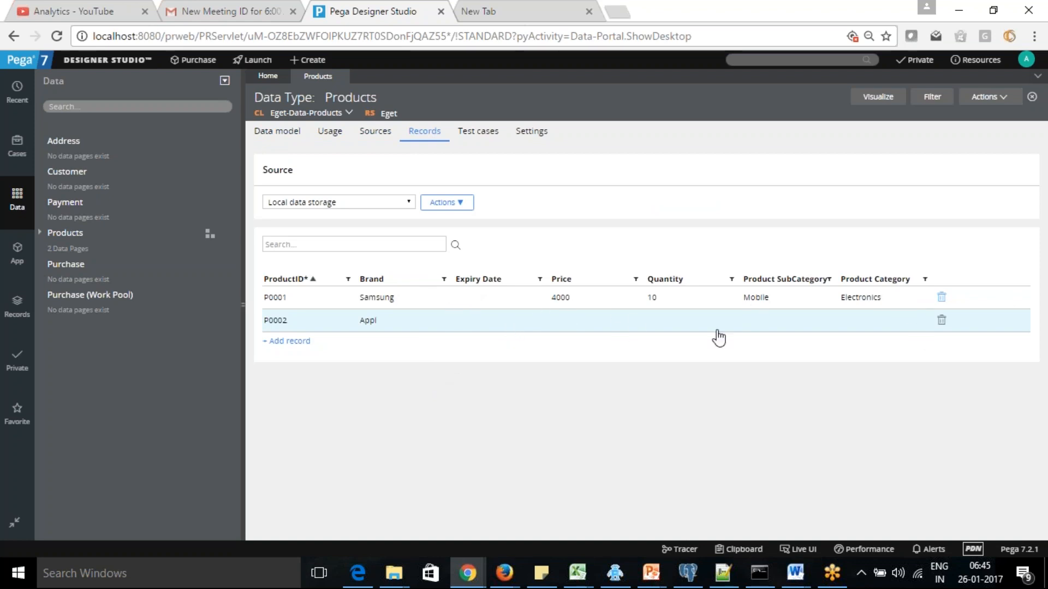
click(462, 204)
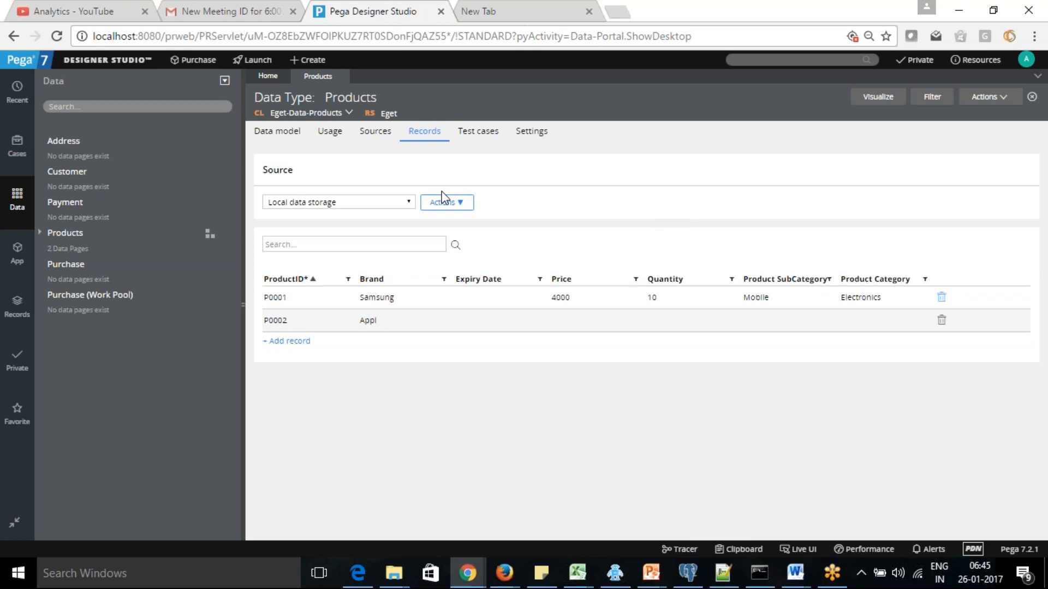
click(459, 203)
click(446, 202)
click(461, 204)
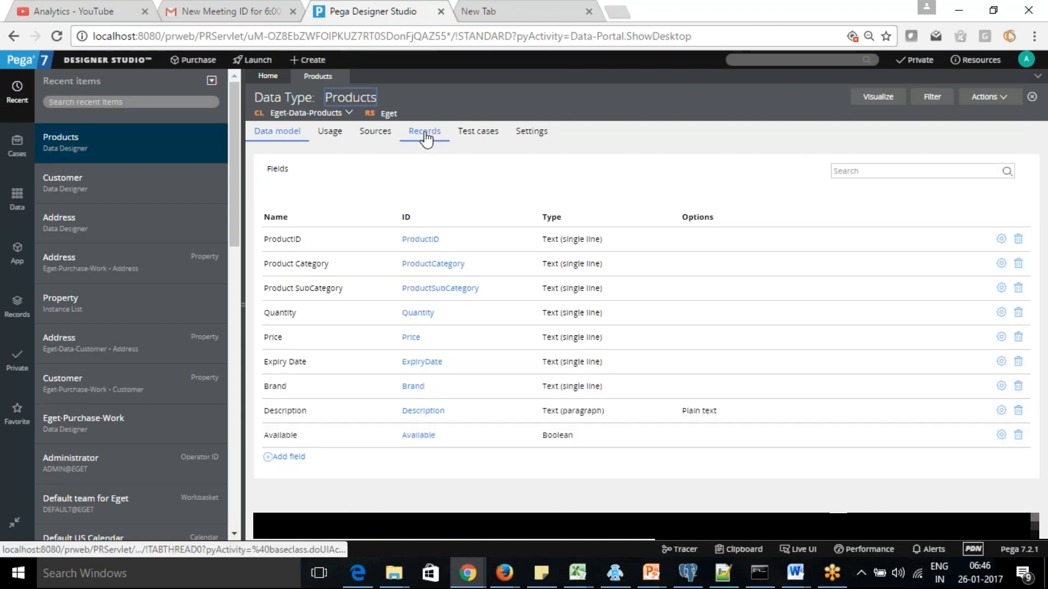
Add a Description column to the Products records, using the Description property from Eget-Data-Products
click(425, 133)
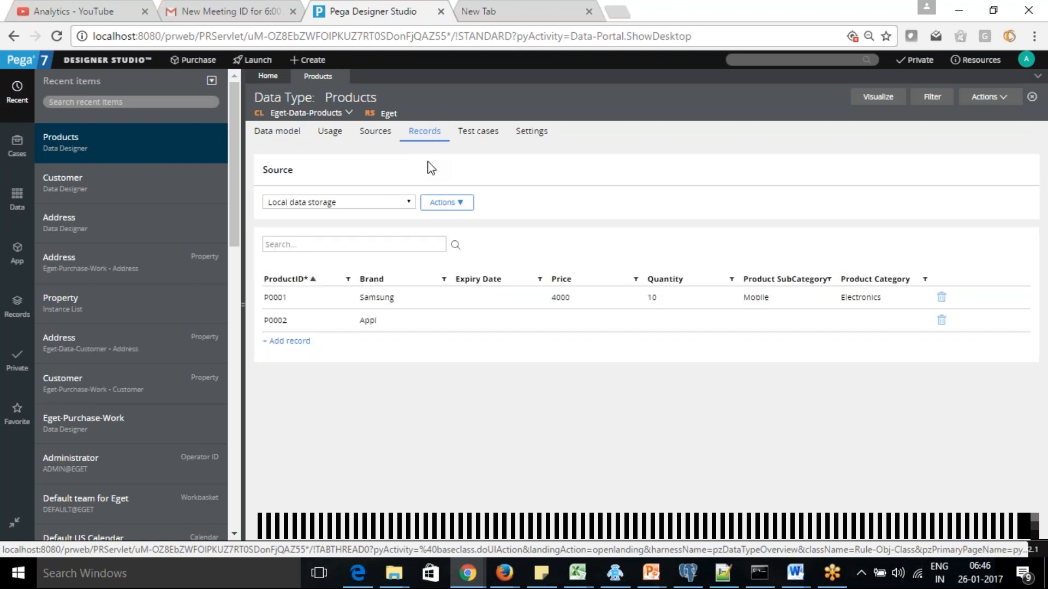
click(463, 205)
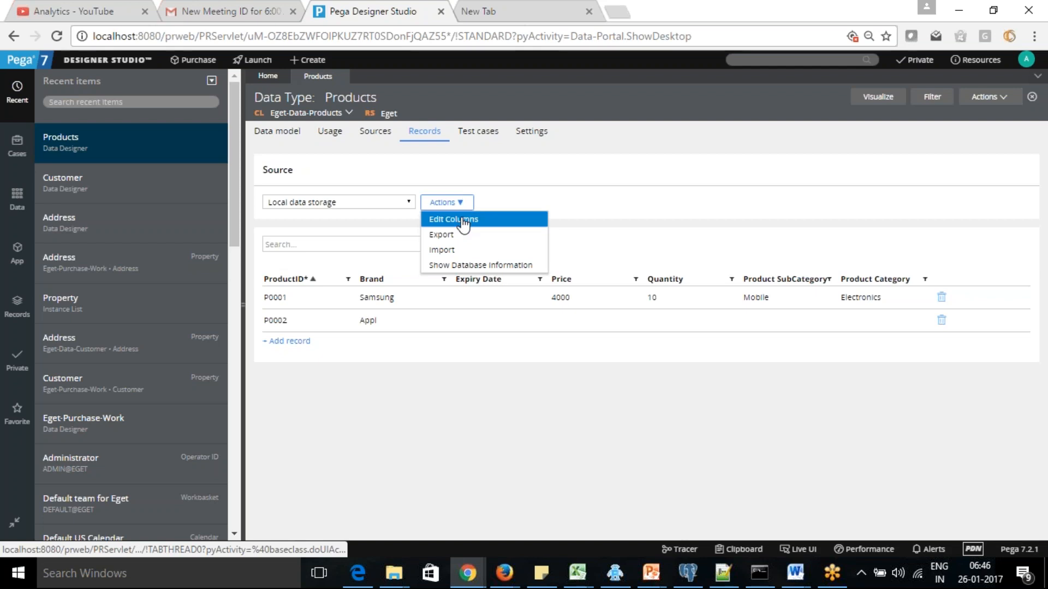
click(464, 220)
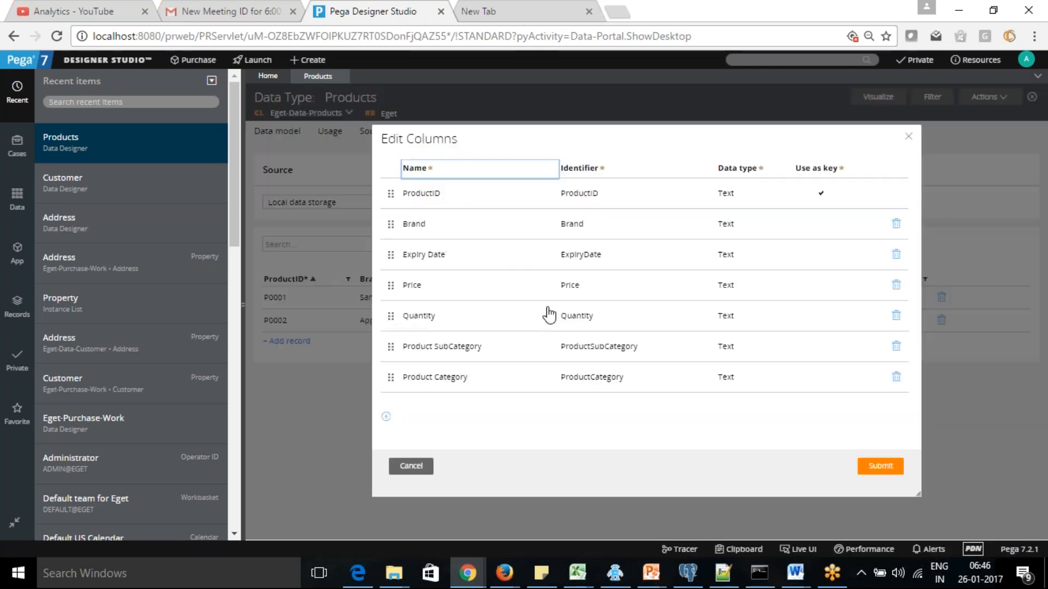
click(386, 413)
text(Desc)
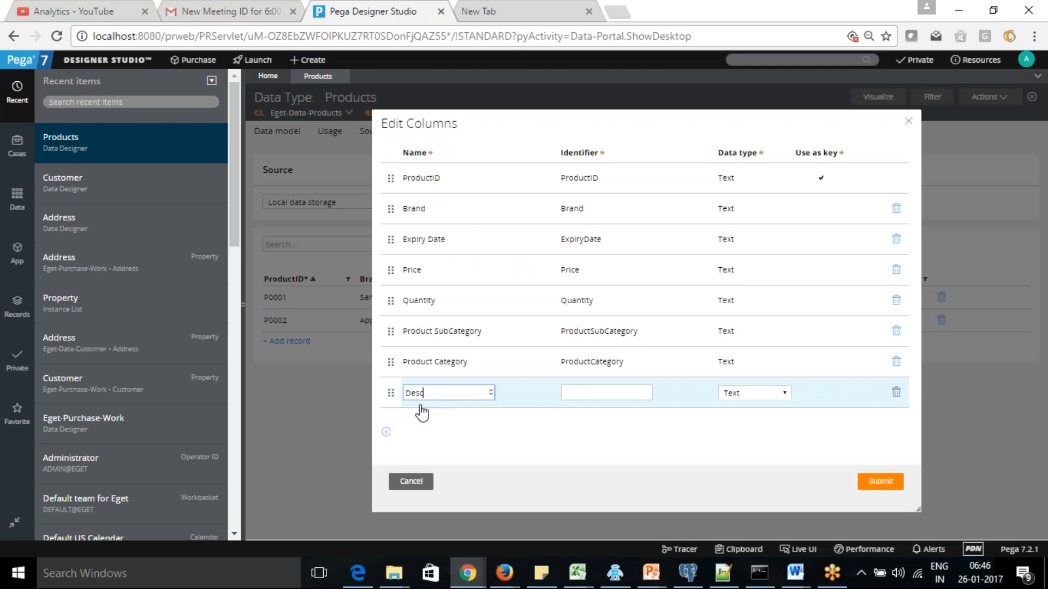
text(ri)
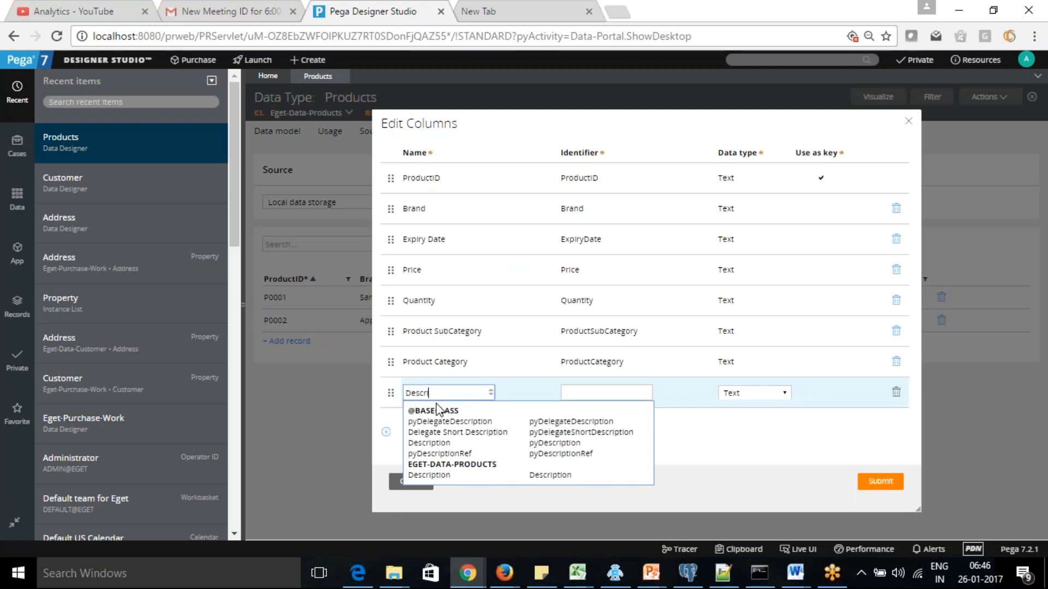
click(431, 476)
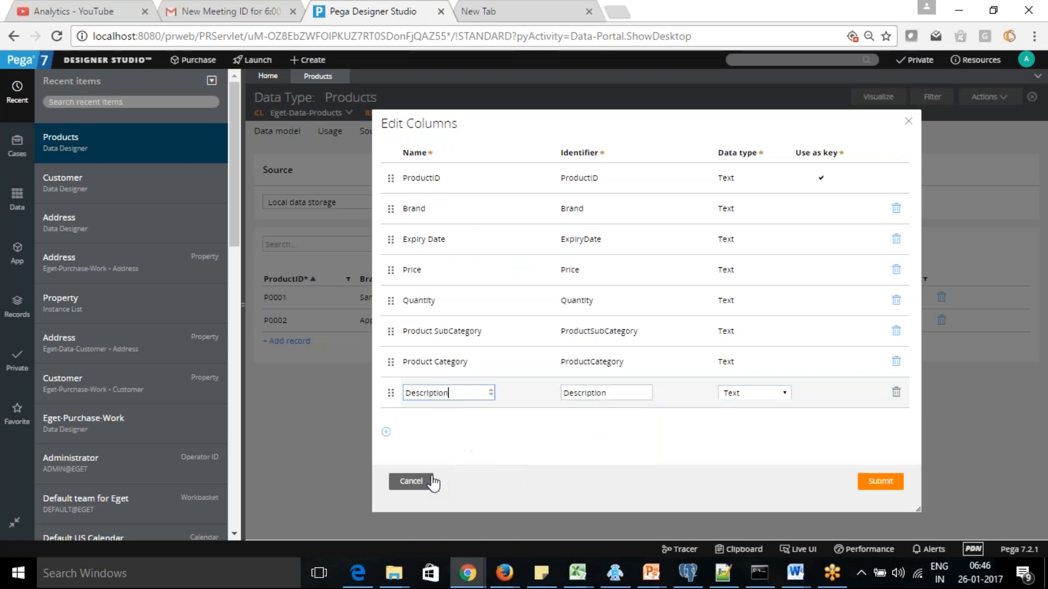
Add the Available column from Eget-Data-Products to the records and submit the column changes
click(386, 432)
text(Ava)
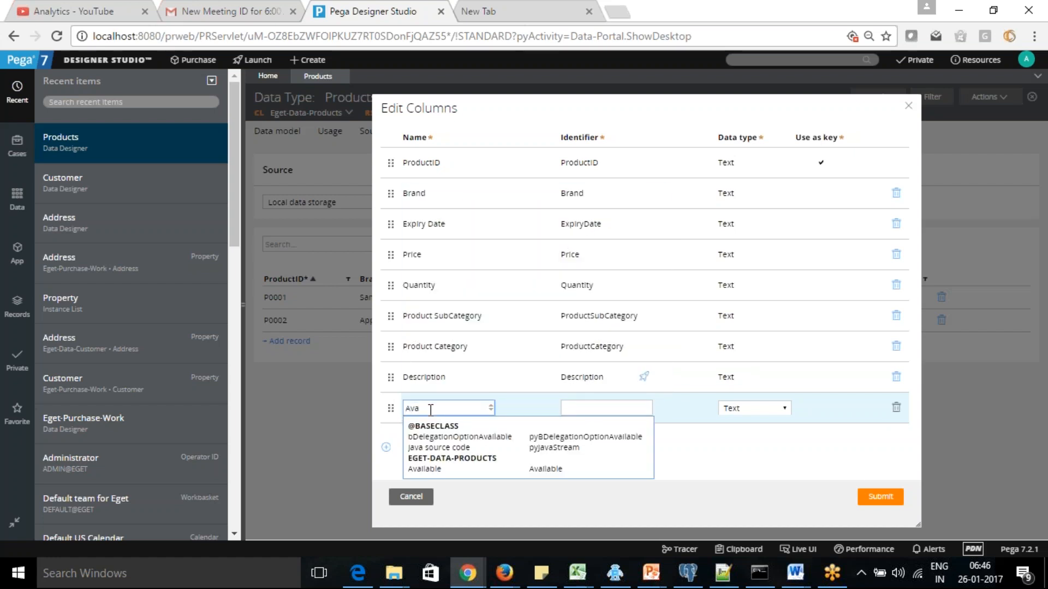
click(423, 471)
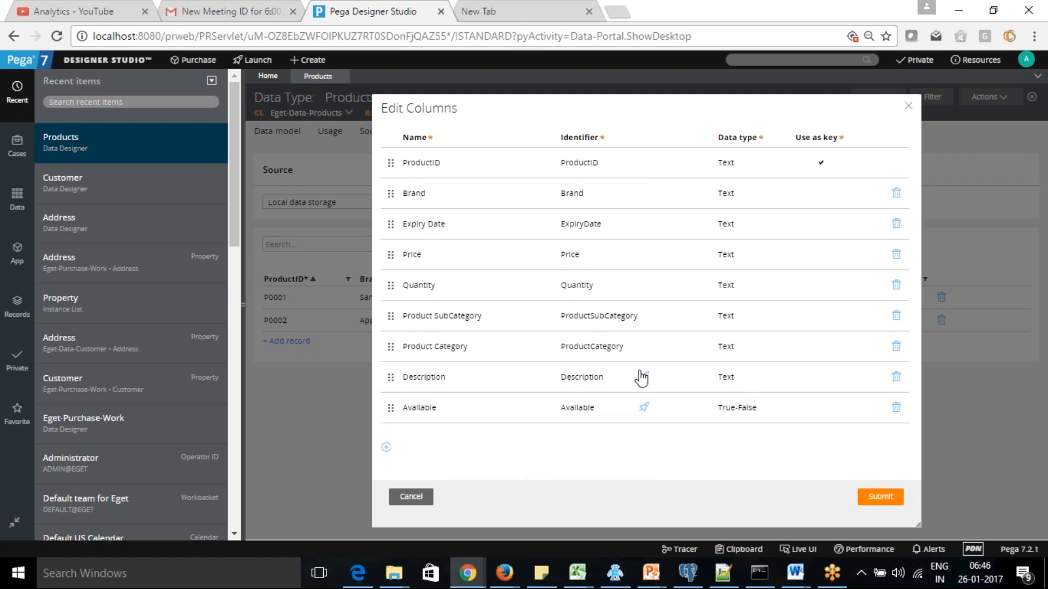
click(880, 497)
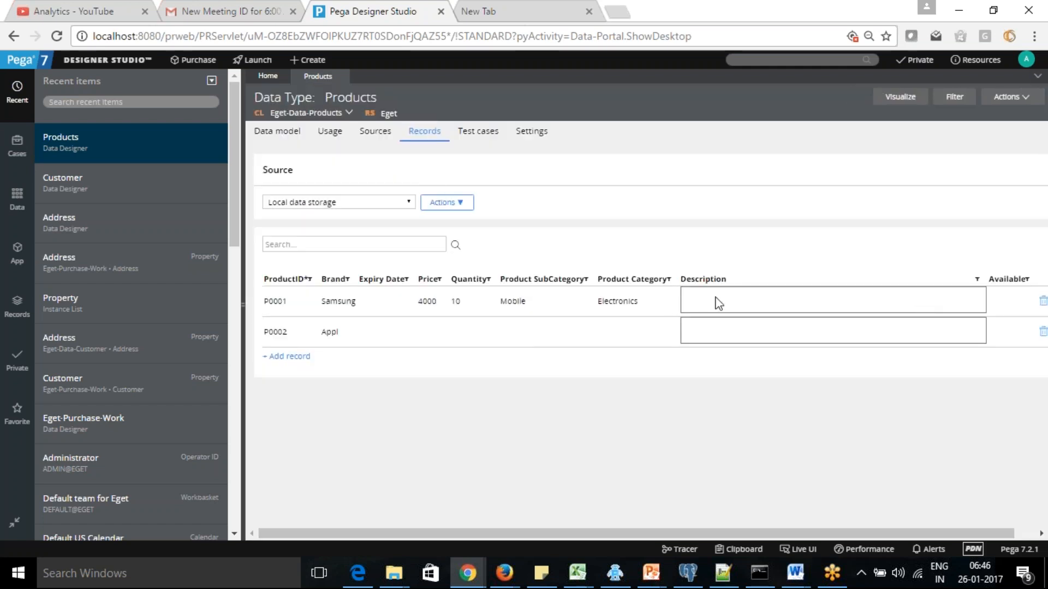
Add a single-line text field named Product Name to the Products data model
click(710, 303)
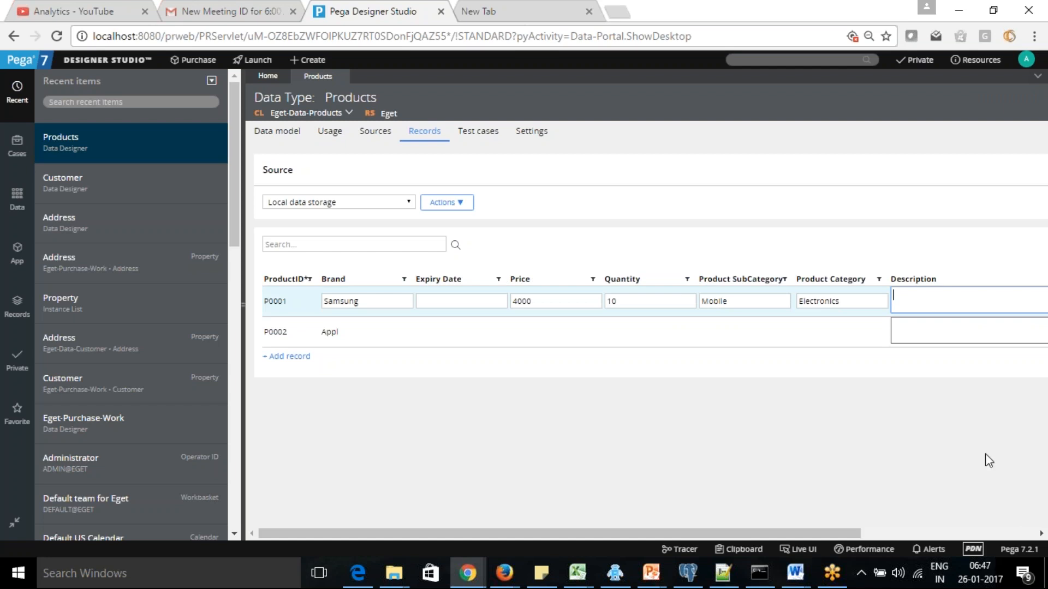
click(274, 137)
click(285, 459)
text(Name)
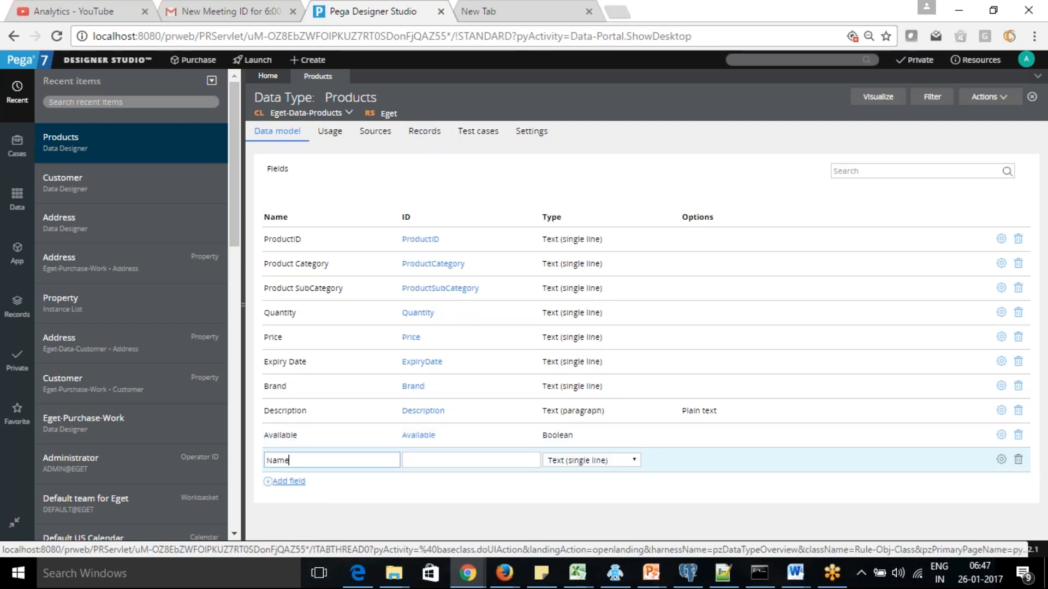
click(267, 462)
text(Prod)
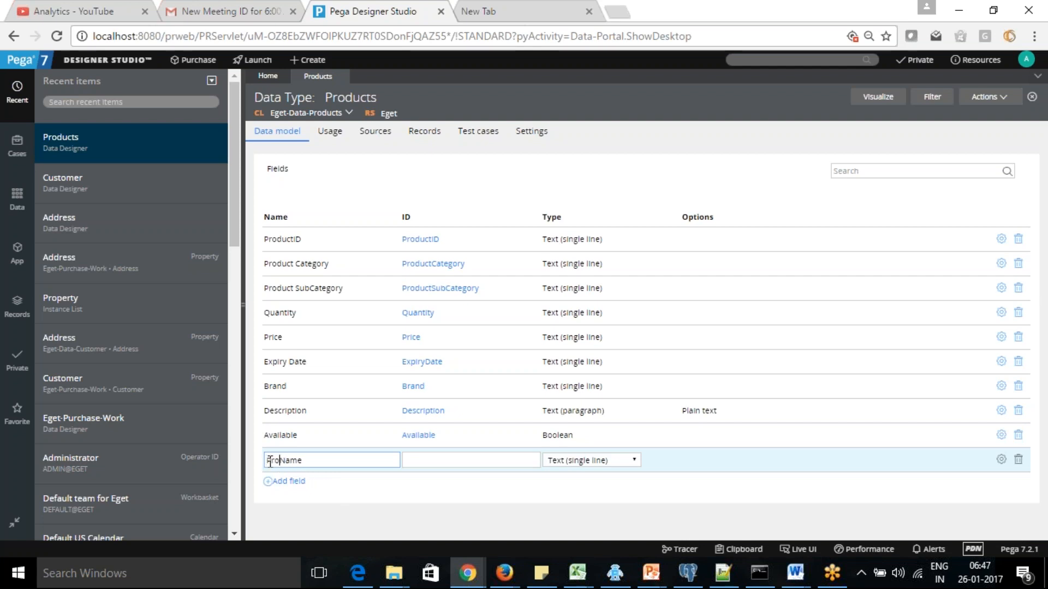
text(uct Name)
click(397, 489)
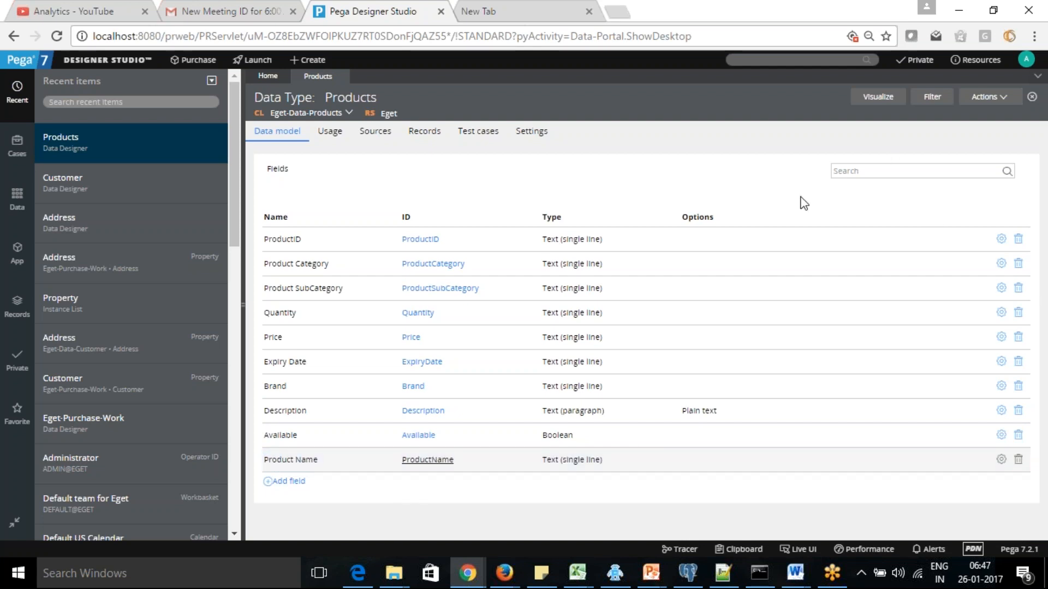
Add the Product Name property as a new column in the Products records
click(416, 134)
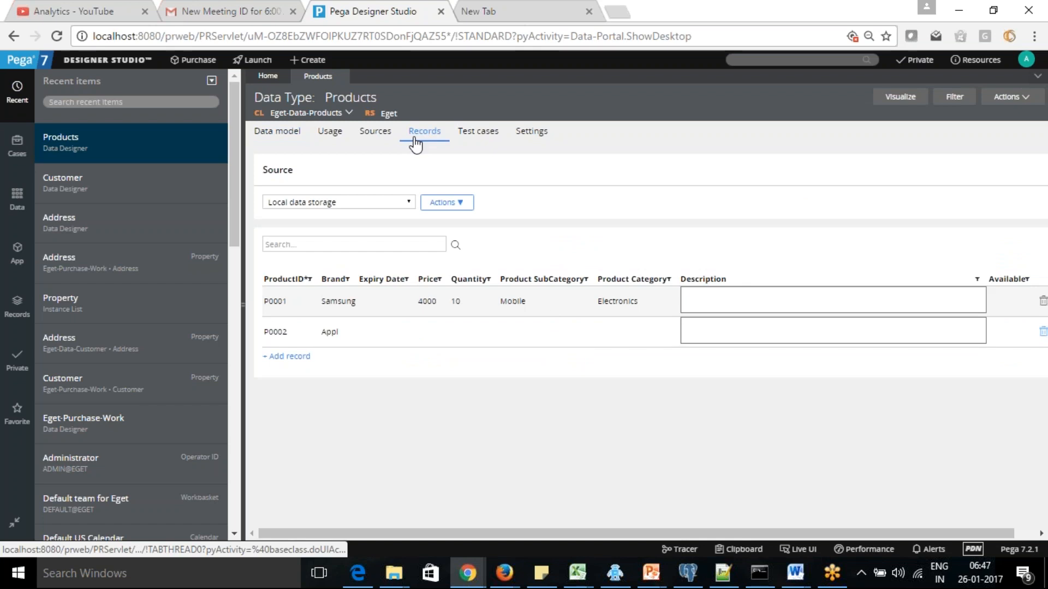
click(458, 203)
click(457, 219)
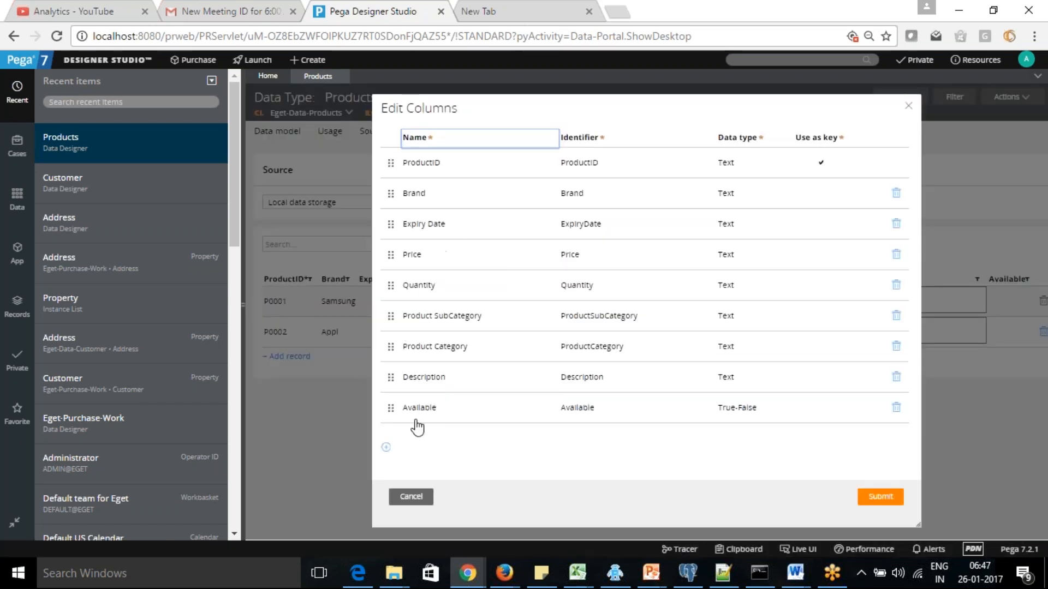
click(386, 447)
text(Pro)
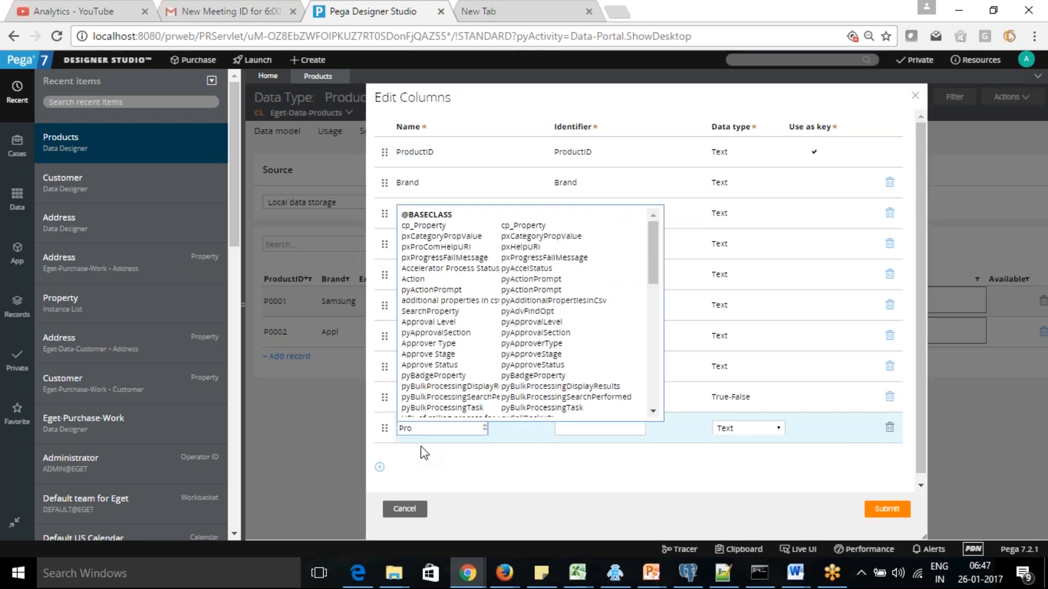
text(duct)
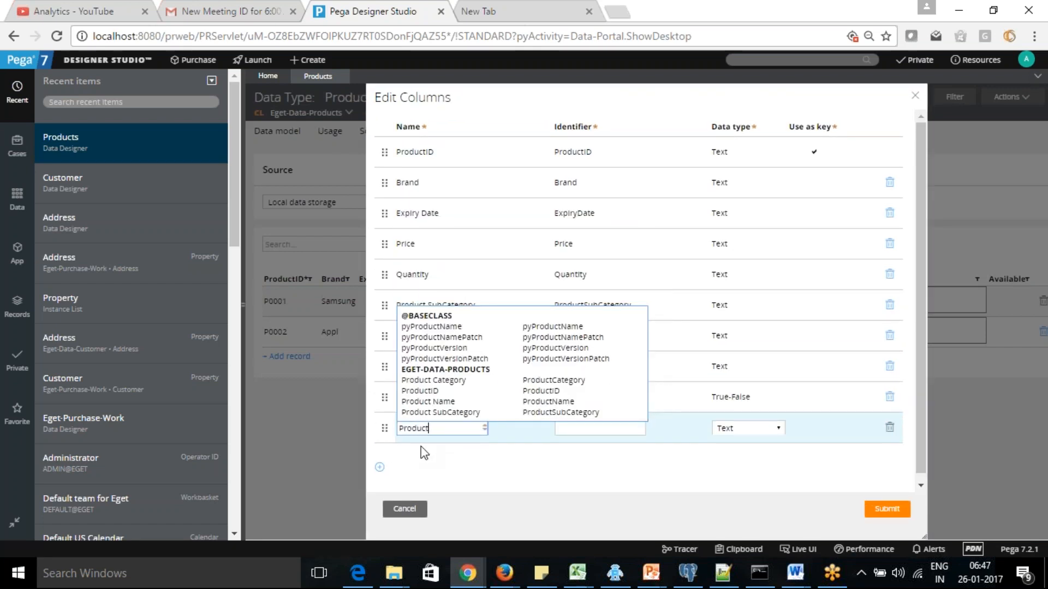
click(430, 401)
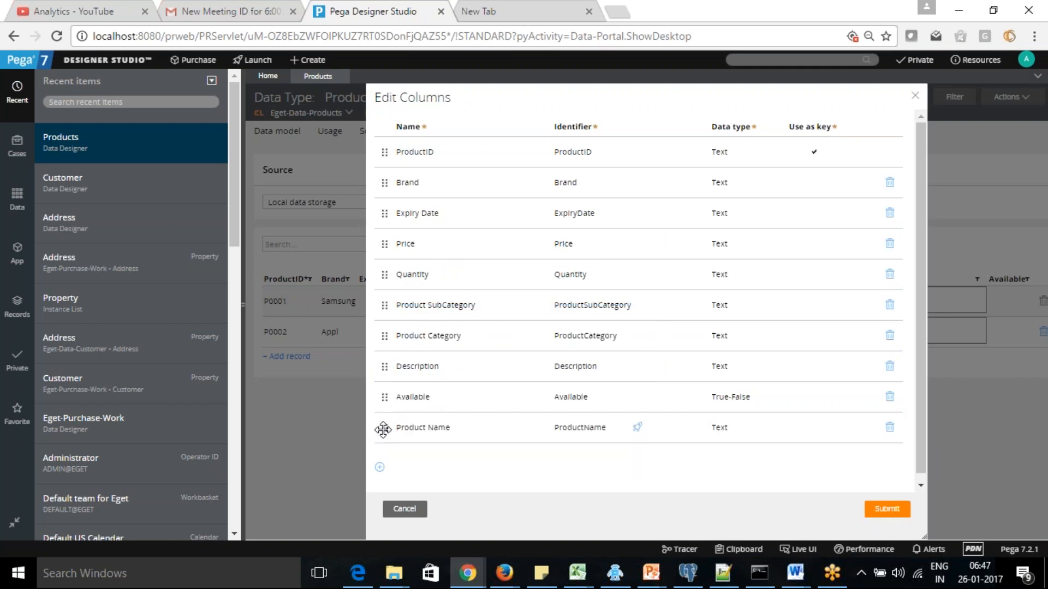
Reorder the columns so Product Category, Product SubCategory, Product Name and Description follow Brand, and submit the order
drag(383, 430, 377, 203)
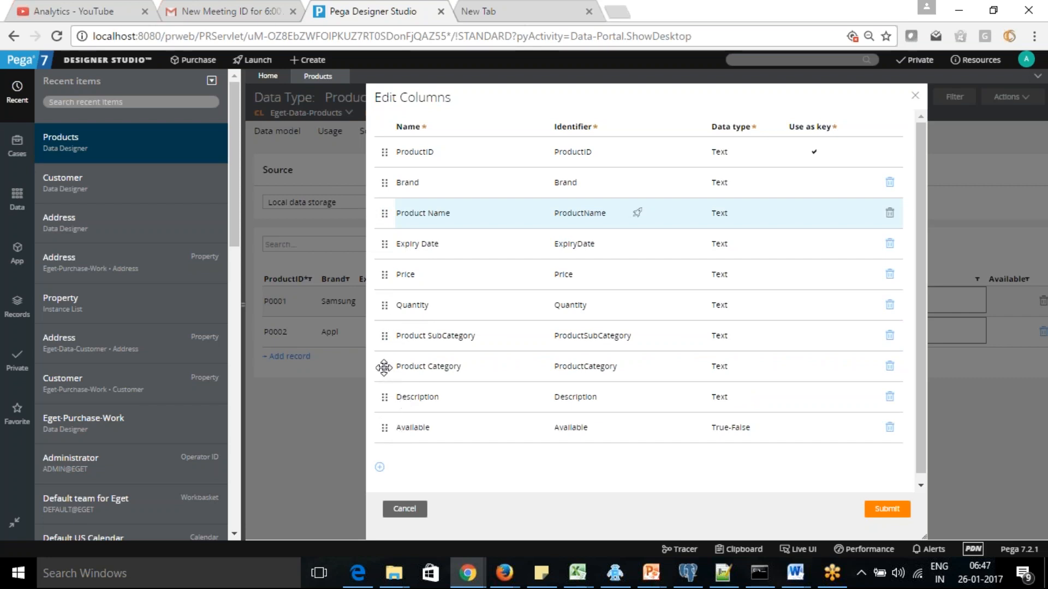
drag(383, 368, 383, 213)
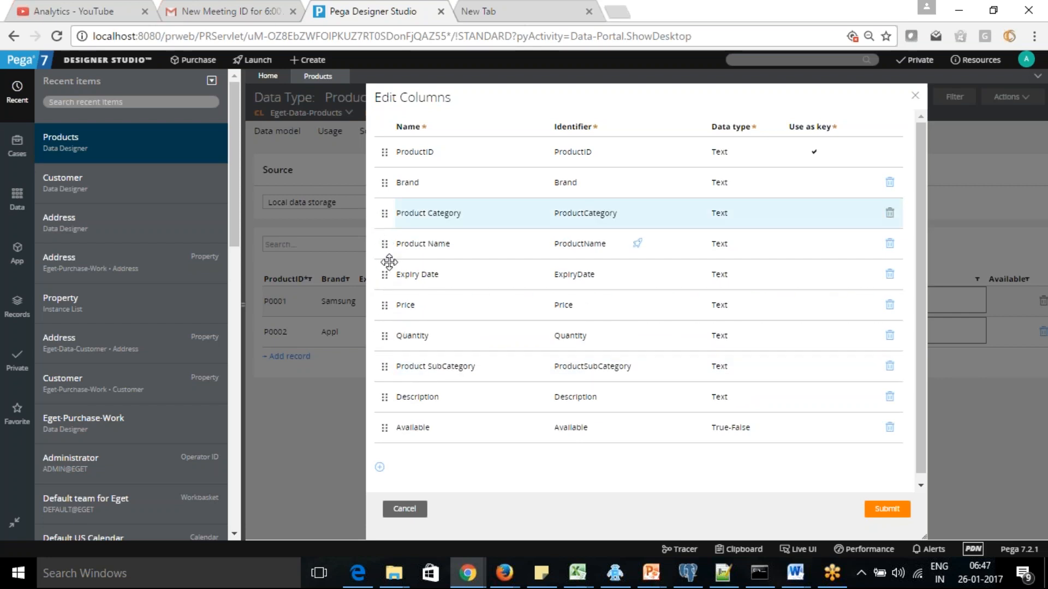
drag(384, 368, 388, 235)
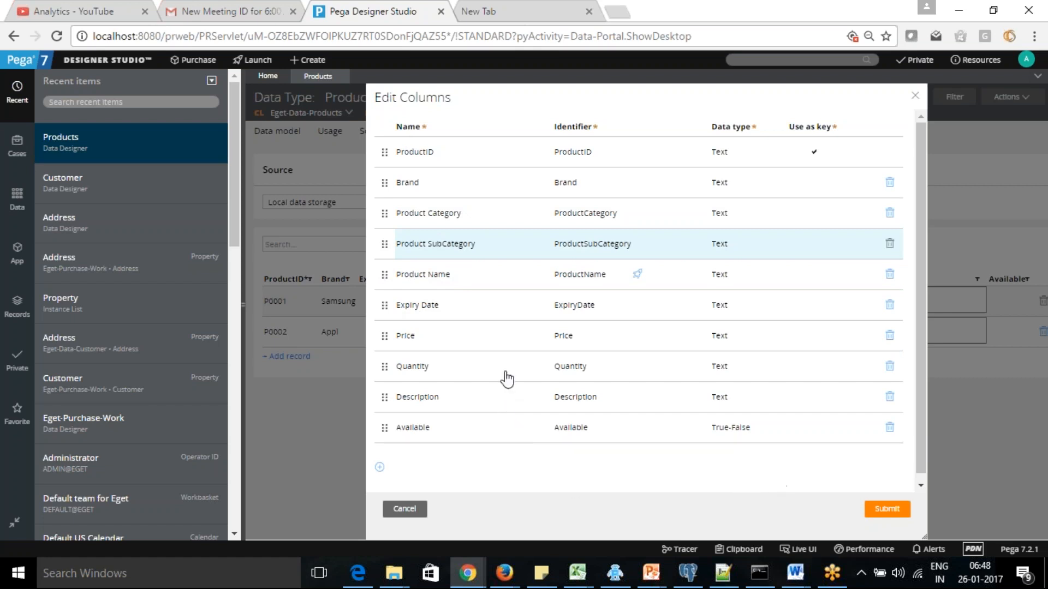
drag(381, 396, 385, 293)
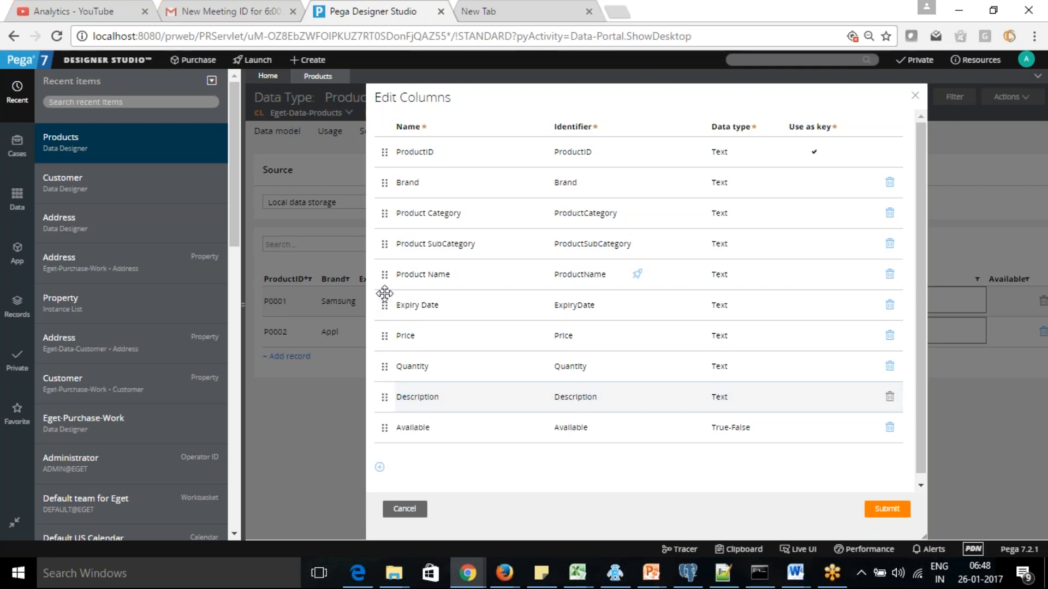
click(885, 509)
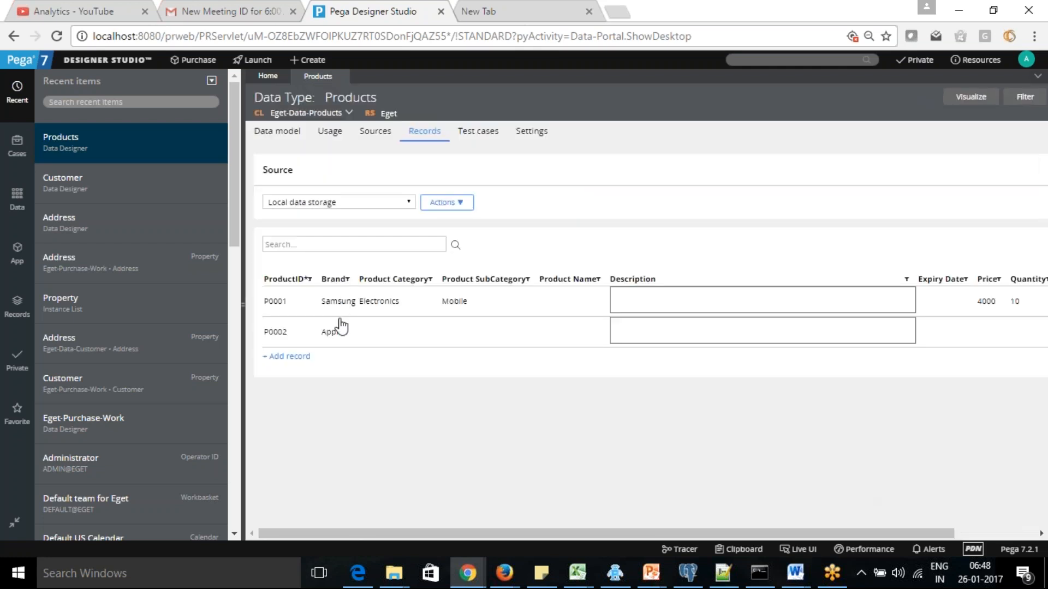
Mark product record P0001 as available
drag(686, 535, 847, 530)
drag(634, 540, 770, 538)
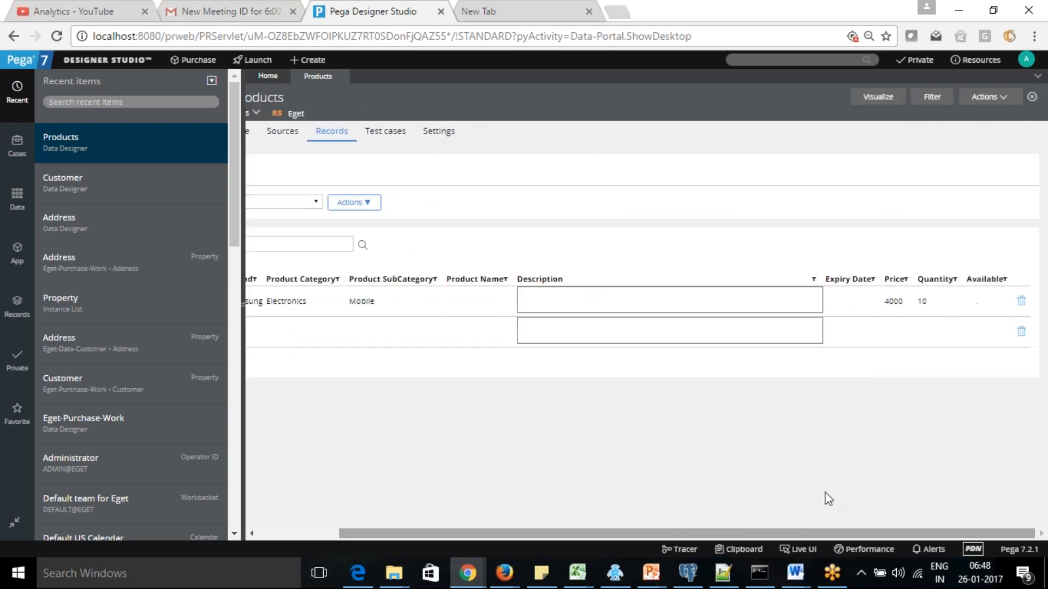
click(990, 303)
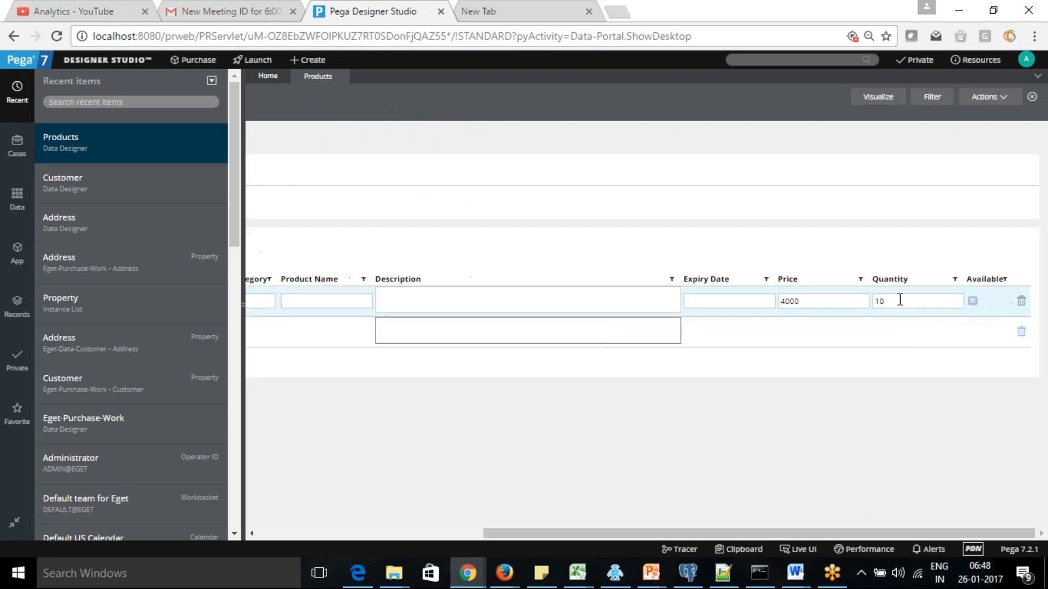
click(972, 301)
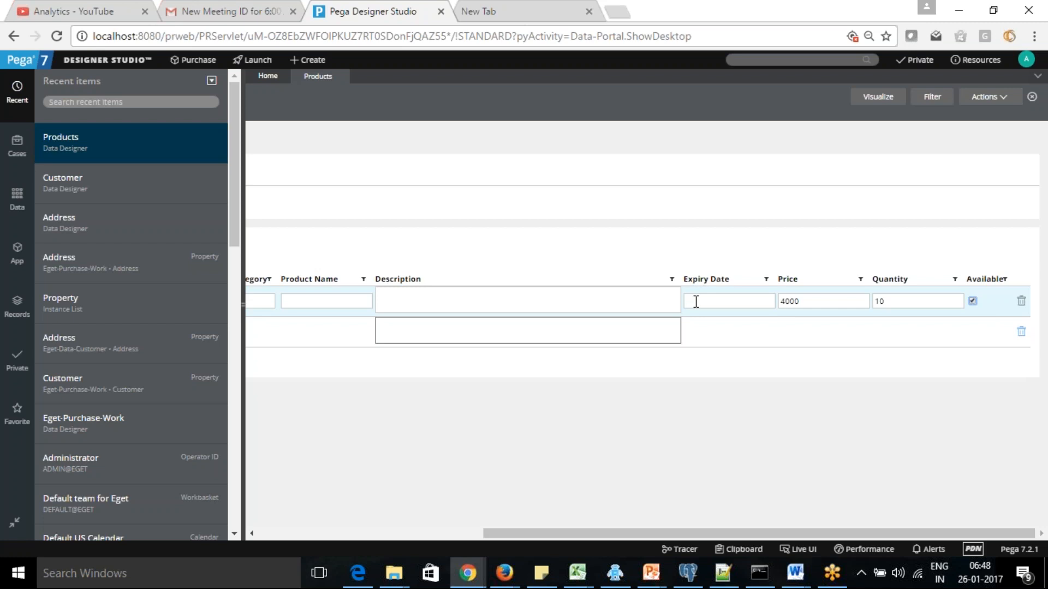
drag(634, 534, 429, 535)
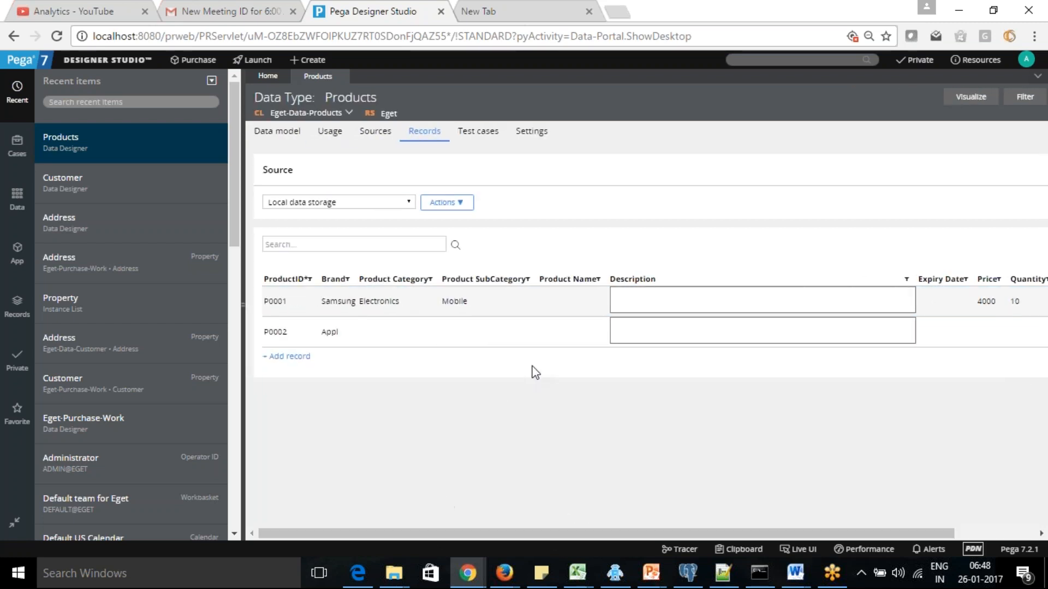
Enter Galaxy Note as the product name of record P0001
click(533, 304)
click(573, 301)
click(633, 301)
text(Galaxy Note)
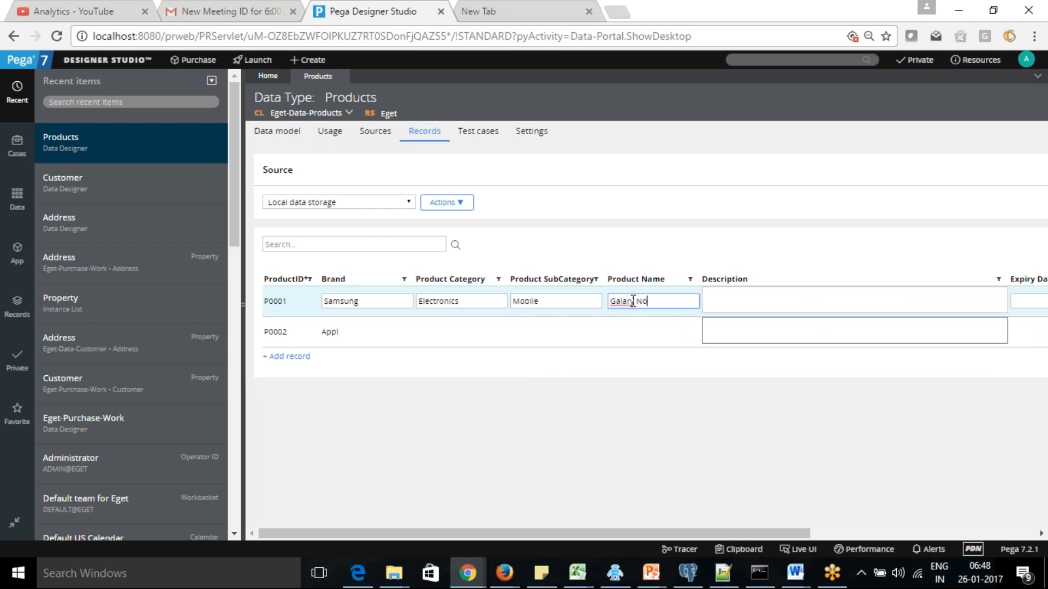
click(631, 301)
click(636, 373)
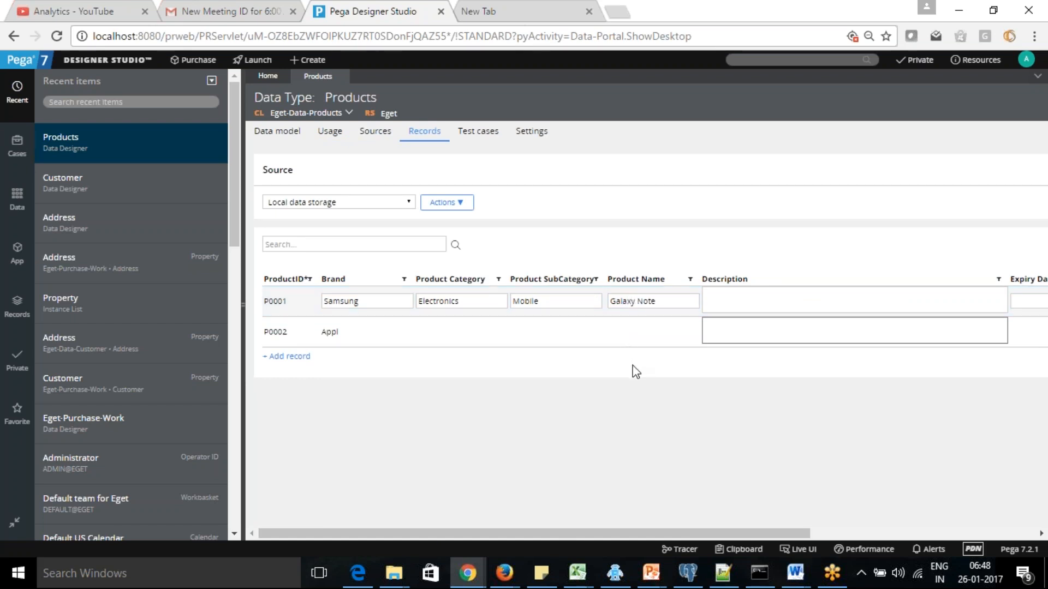
Correct the brand of record P0002 to Apple and set its product category to Electronics
click(354, 333)
click(353, 333)
text(e)
key(Tab)
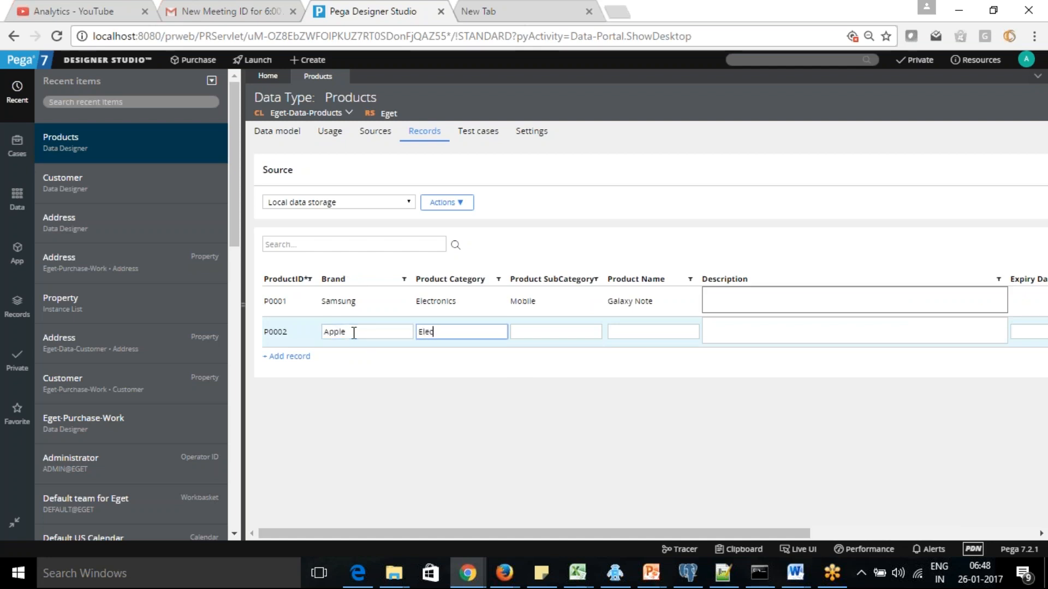
text(Electronics)
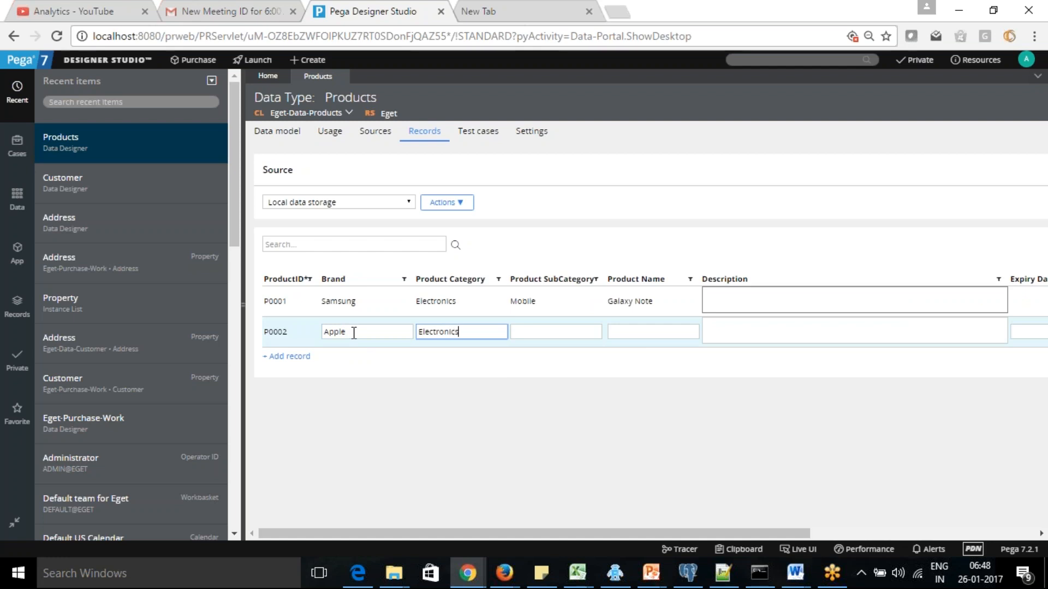
Set the product subcategory of record P0002 to Mobile and its product name to iPhone7S
key(Tab)
text(Mob)
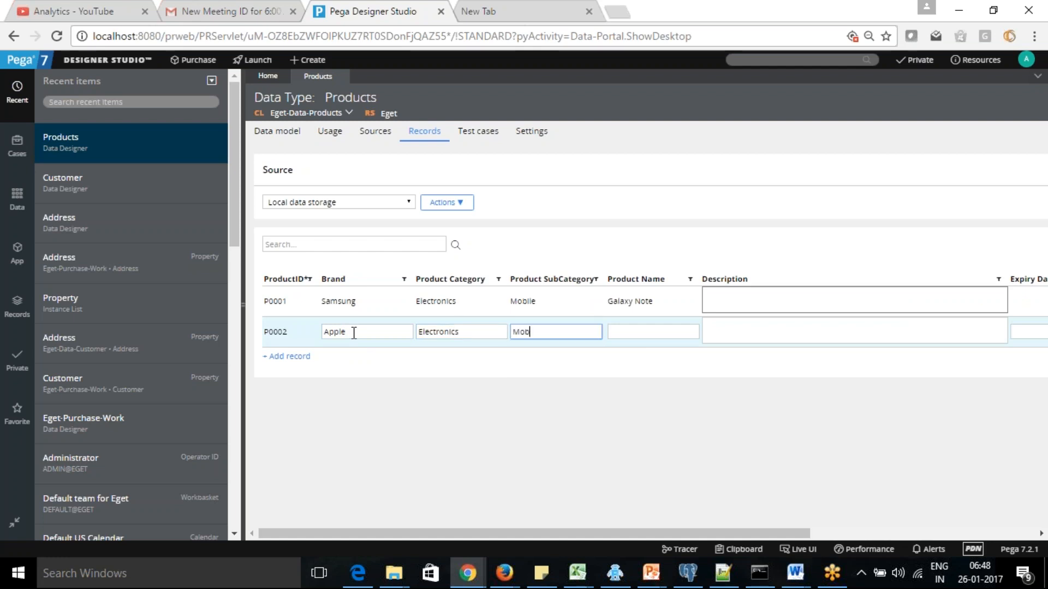
key(Tab)
text(Ip)
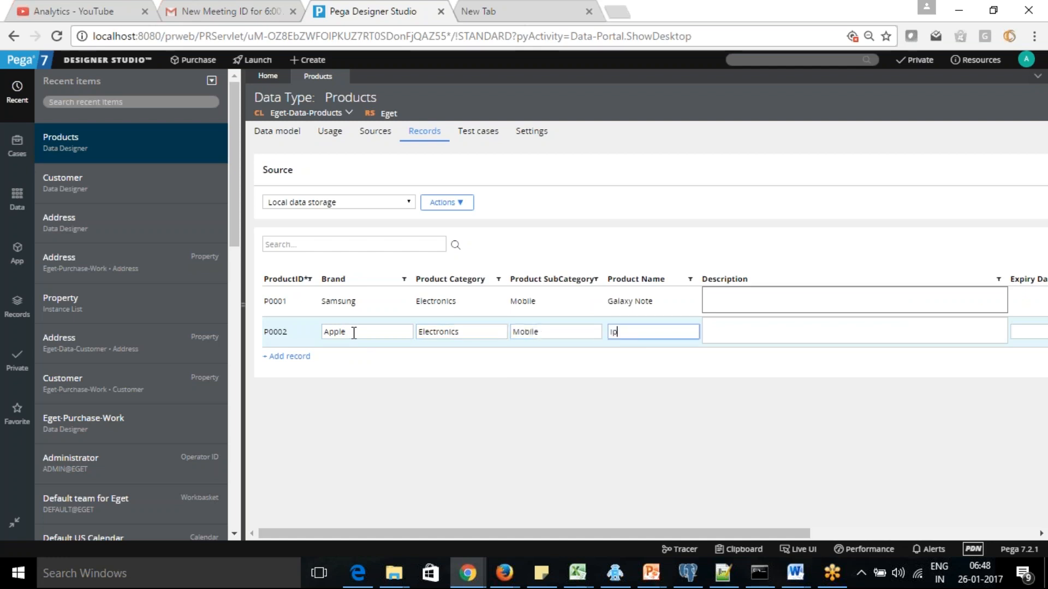
text(IP)
key(BackSpace)
key(BackSpace)
key(BackSpace)
text(one)
key(BackSpace)
key(BackSpace)
key(BackSpace)
key(BackSpace)
text(hone)
key(Tab)
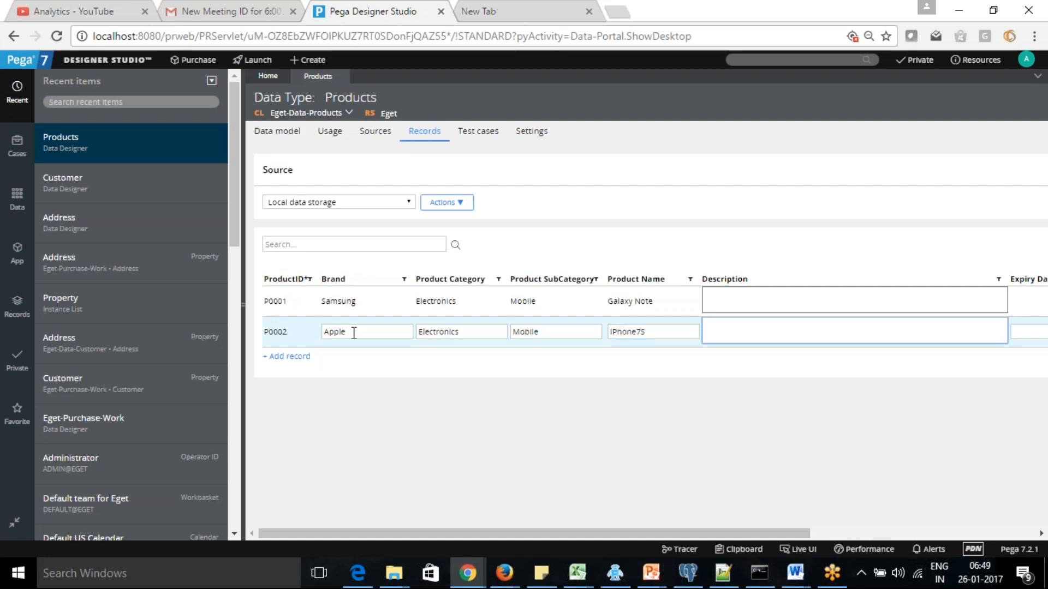
Enter 8GB as the description of record P0002
drag(742, 534, 845, 532)
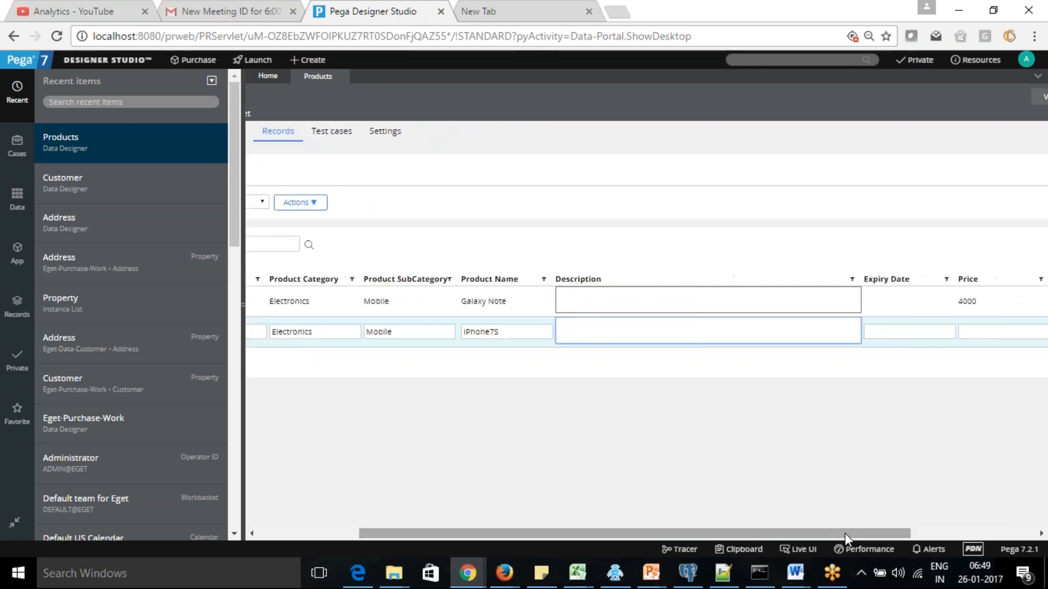
click(696, 335)
text(8GB)
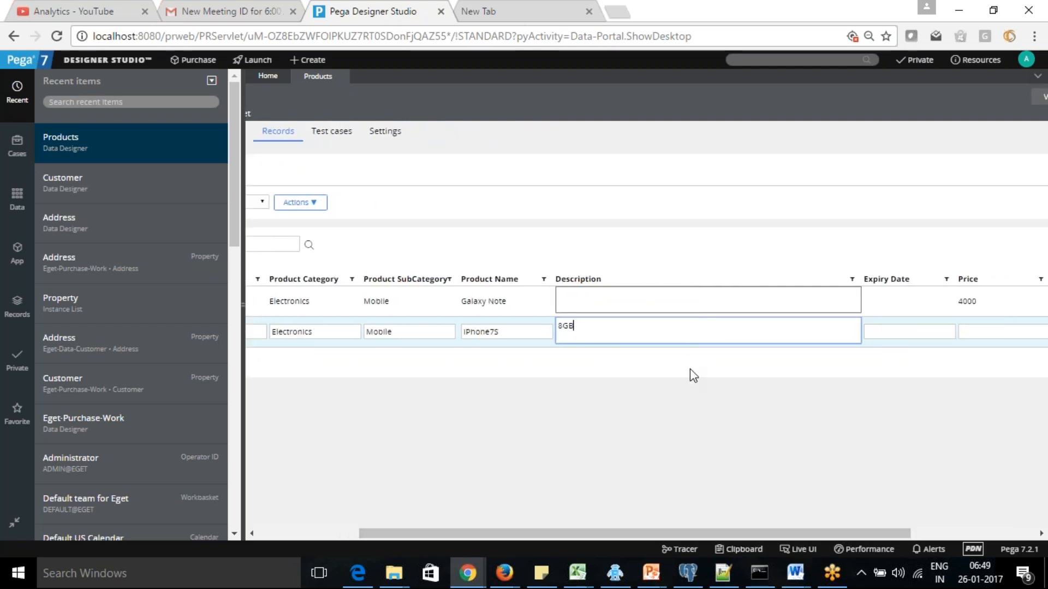
Set the price of record P0002 to 6000 and its quantity to 4, and mark it as available
click(920, 334)
drag(883, 532, 974, 515)
click(881, 333)
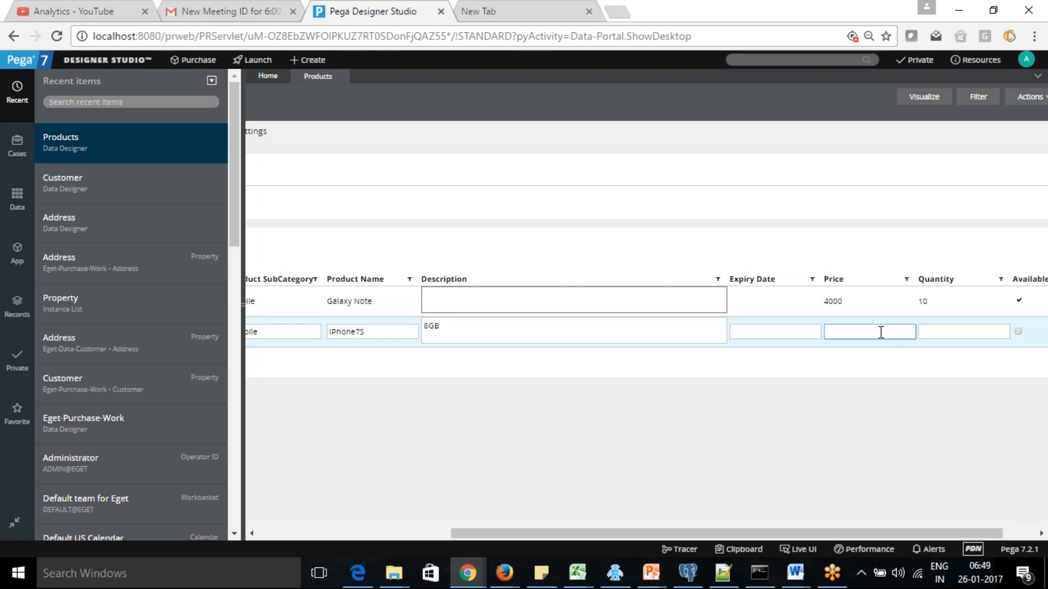
text(6000)
key(Tab)
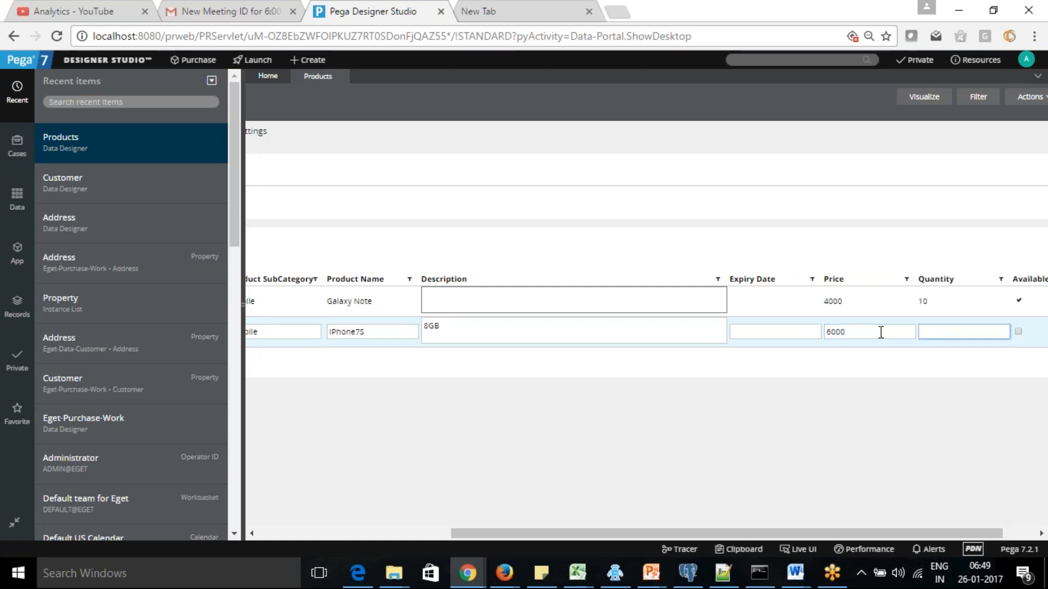
key(Tab)
click(1022, 333)
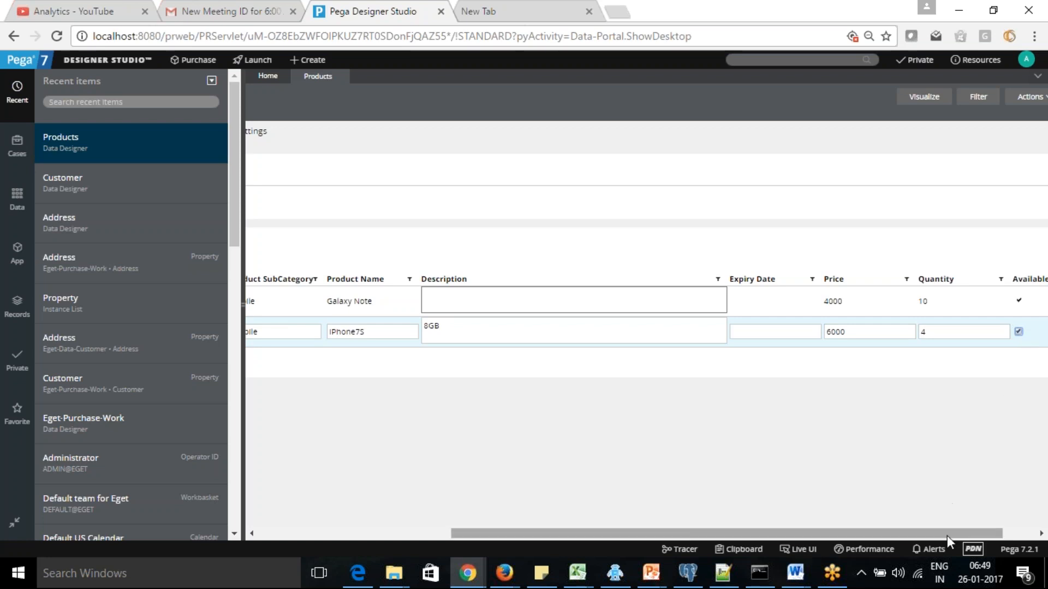
drag(947, 533, 1039, 532)
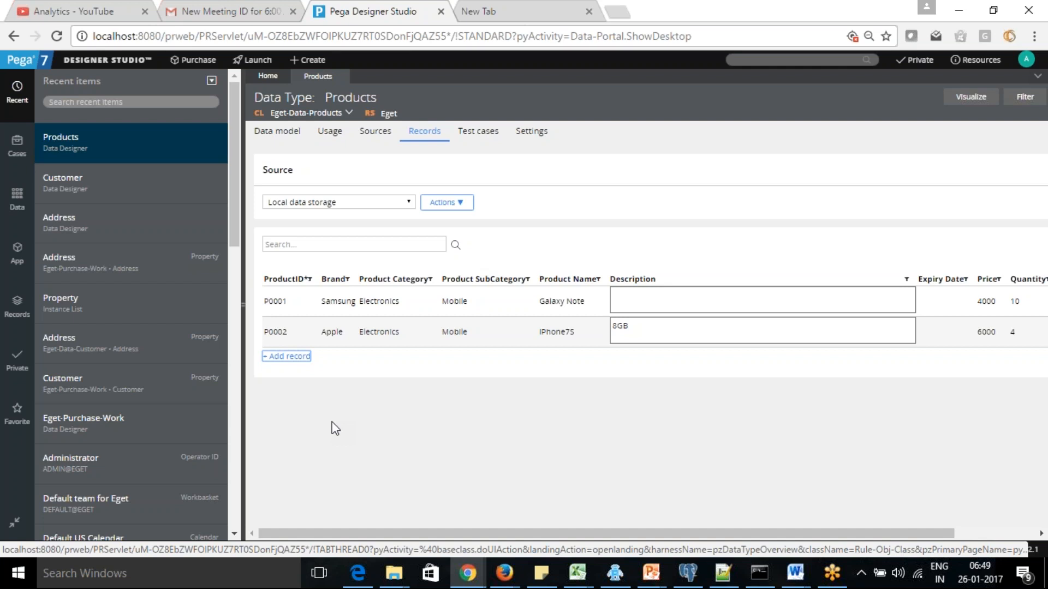
click(418, 410)
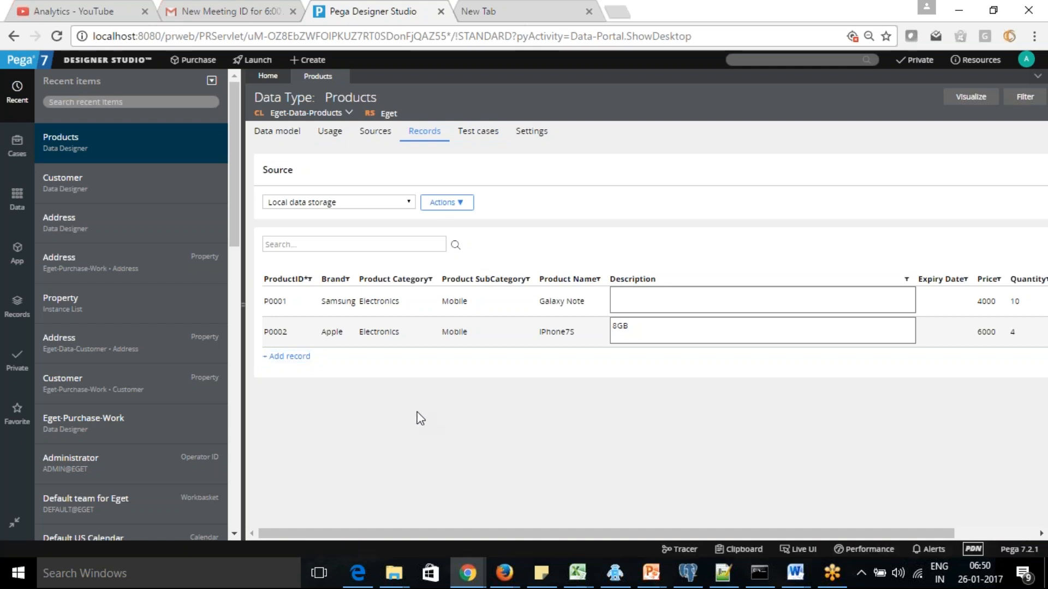
Export the product records from local data storage and try to open the downloaded CSV file
click(462, 206)
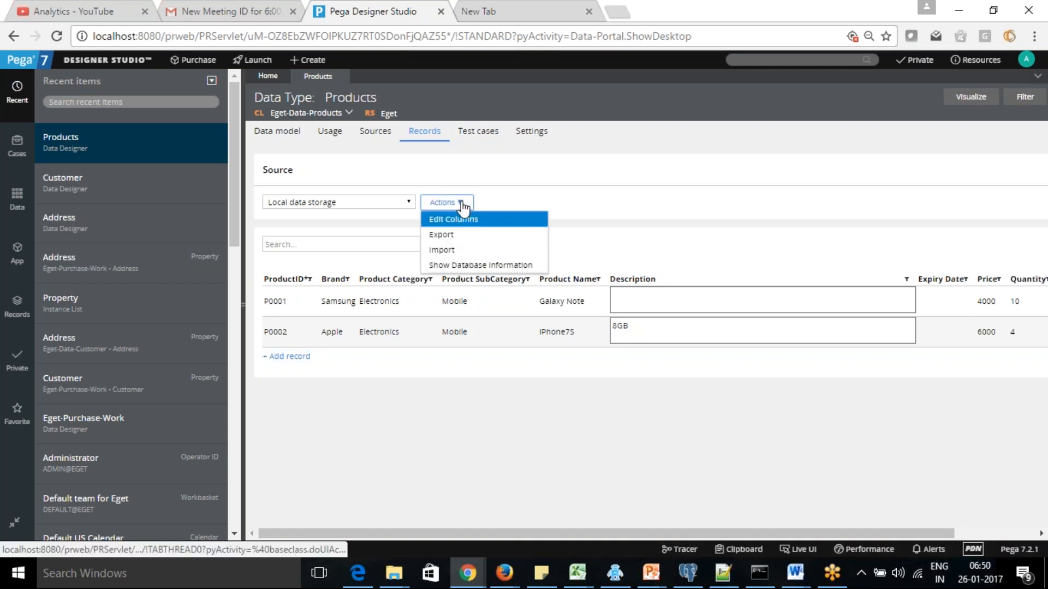
click(449, 236)
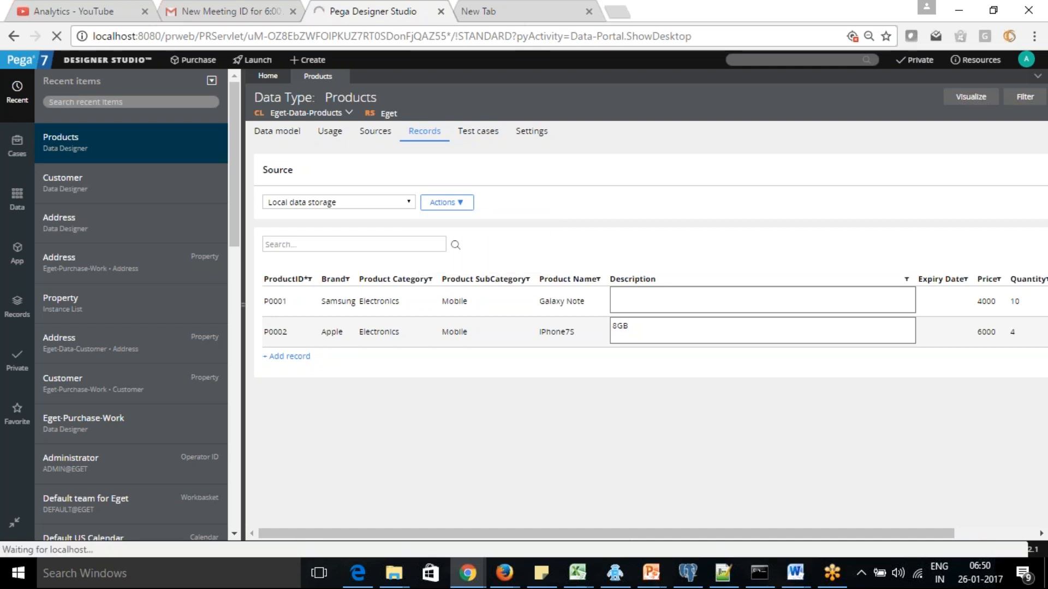
click(90, 542)
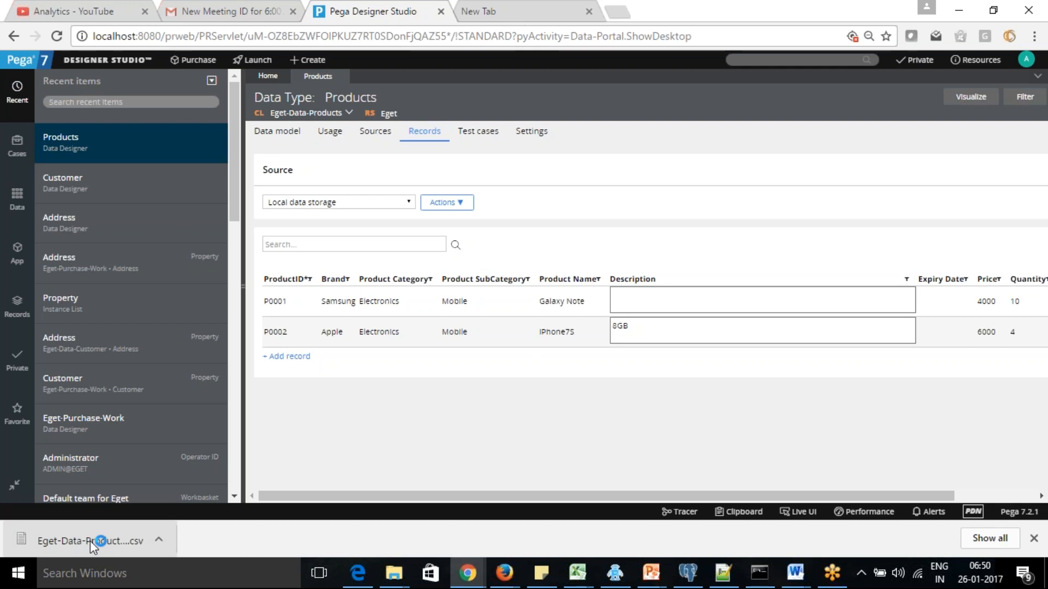
click(81, 544)
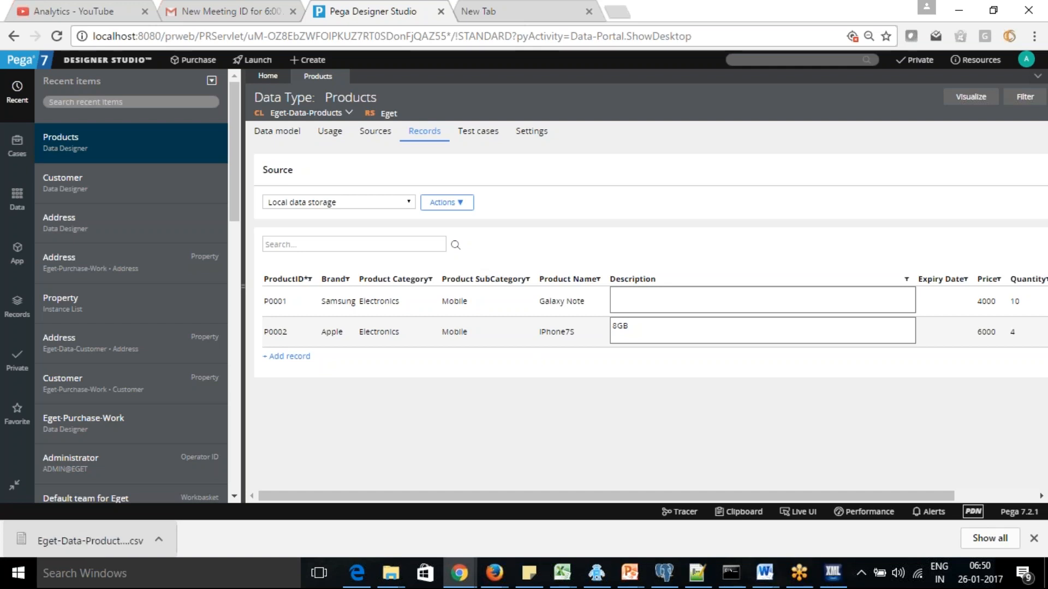
click(559, 572)
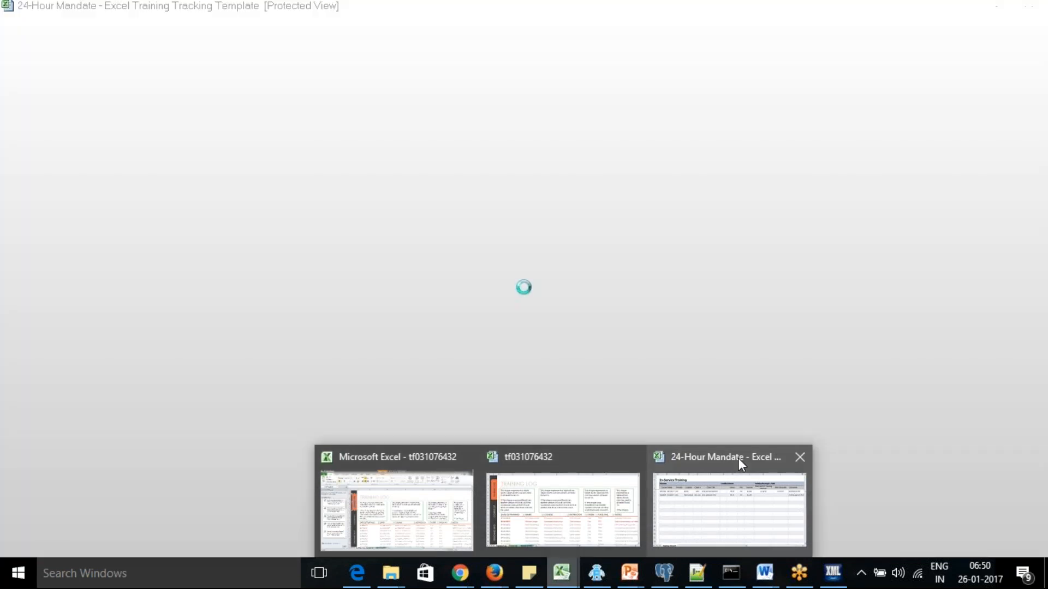
click(738, 458)
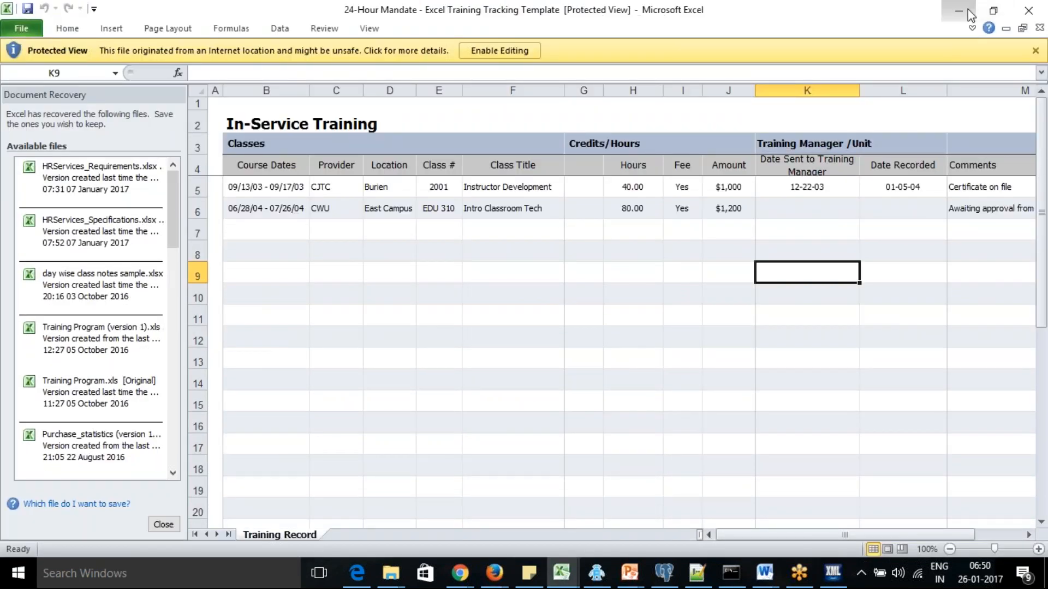
click(967, 9)
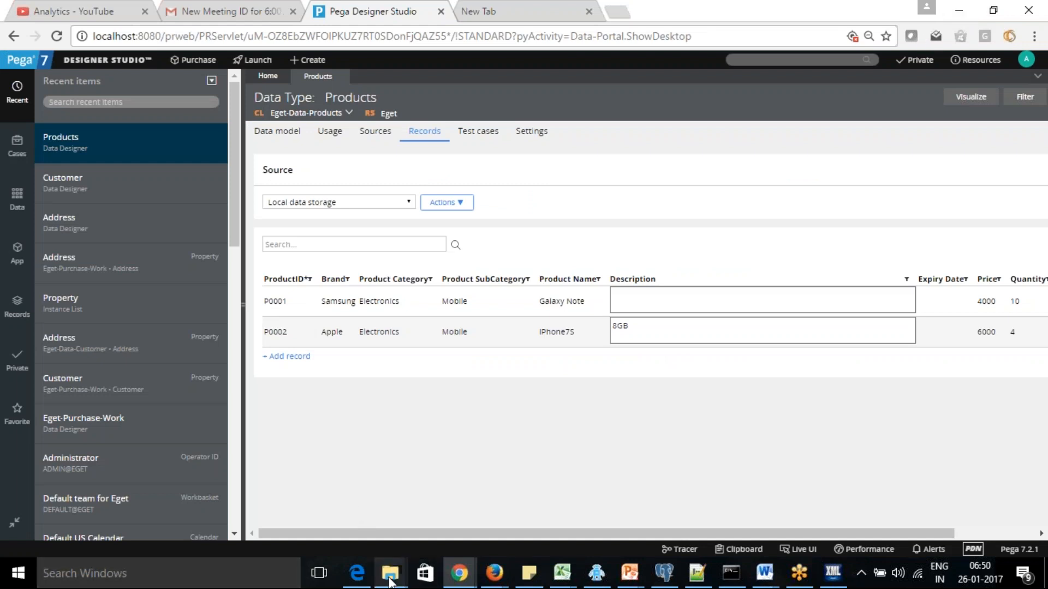
Open the exported Eget-Data-Products CSV file from the Downloads folder in Microsoft Excel
mouse_move(389, 581)
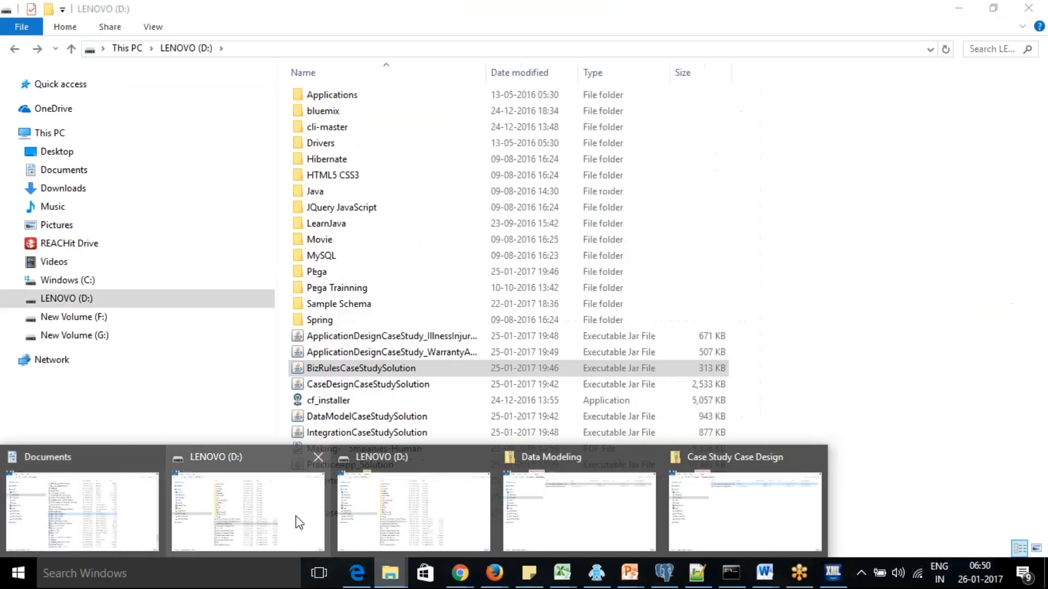
click(274, 510)
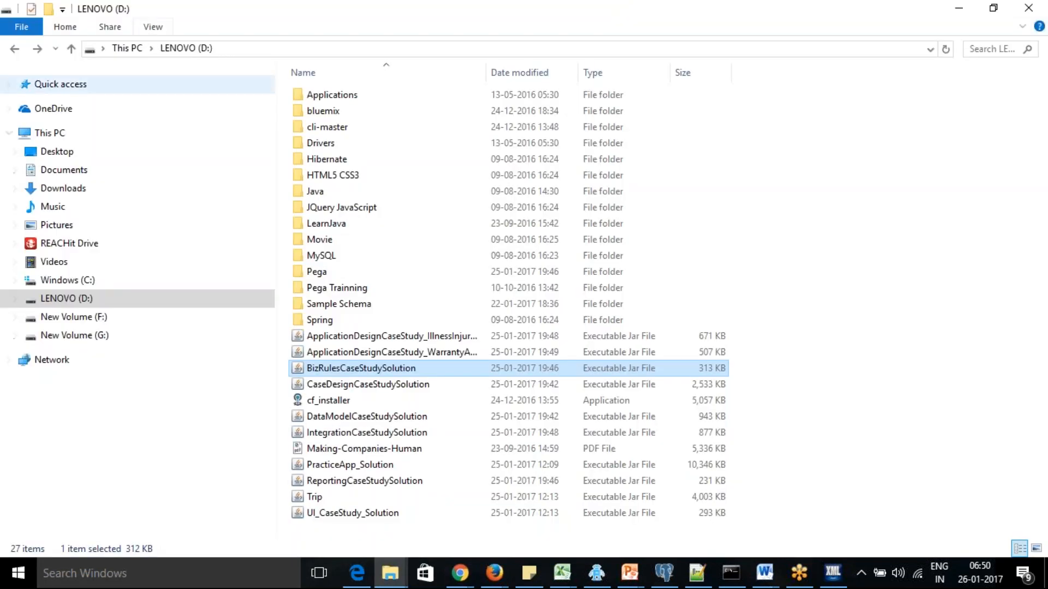
click(63, 187)
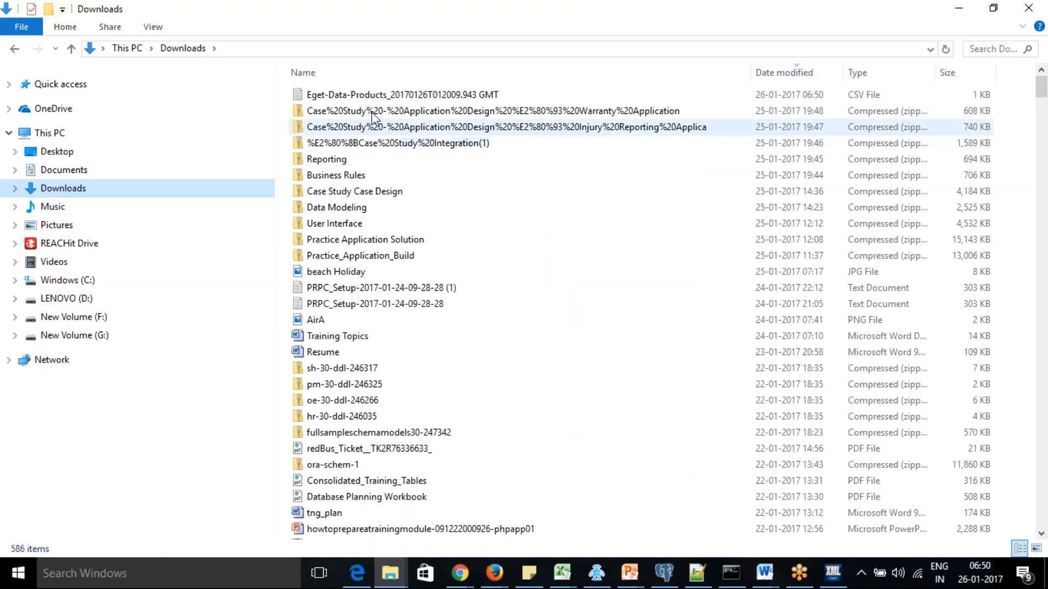
click(397, 97)
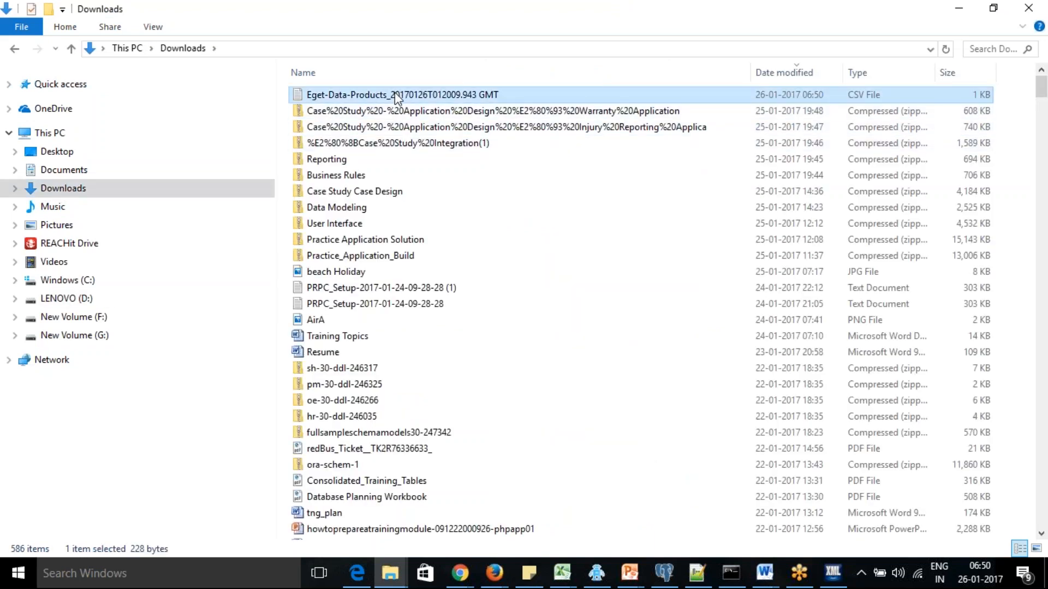
right_click(395, 95)
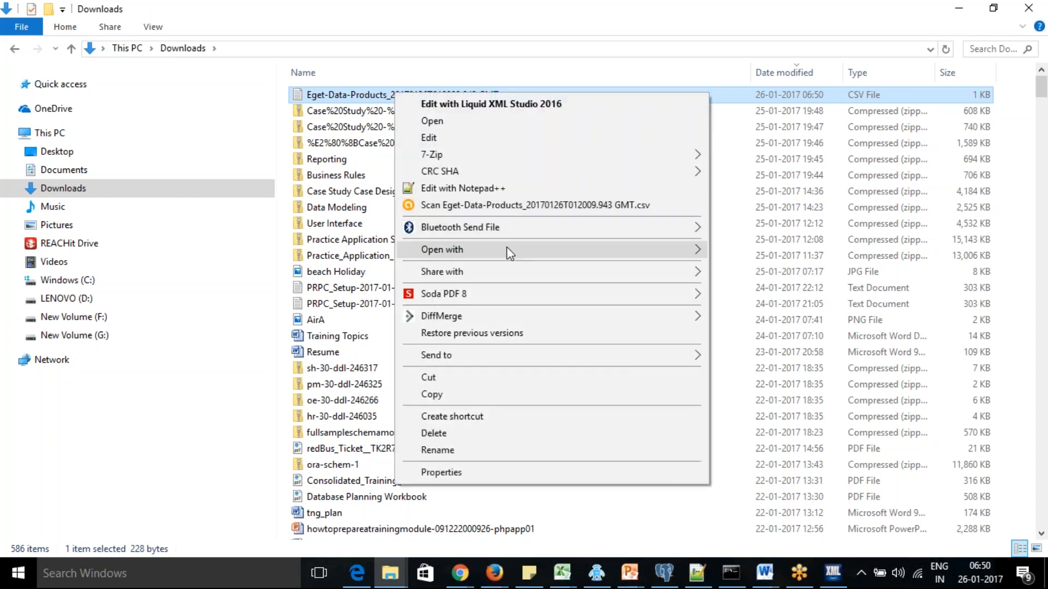
mouse_move(507, 249)
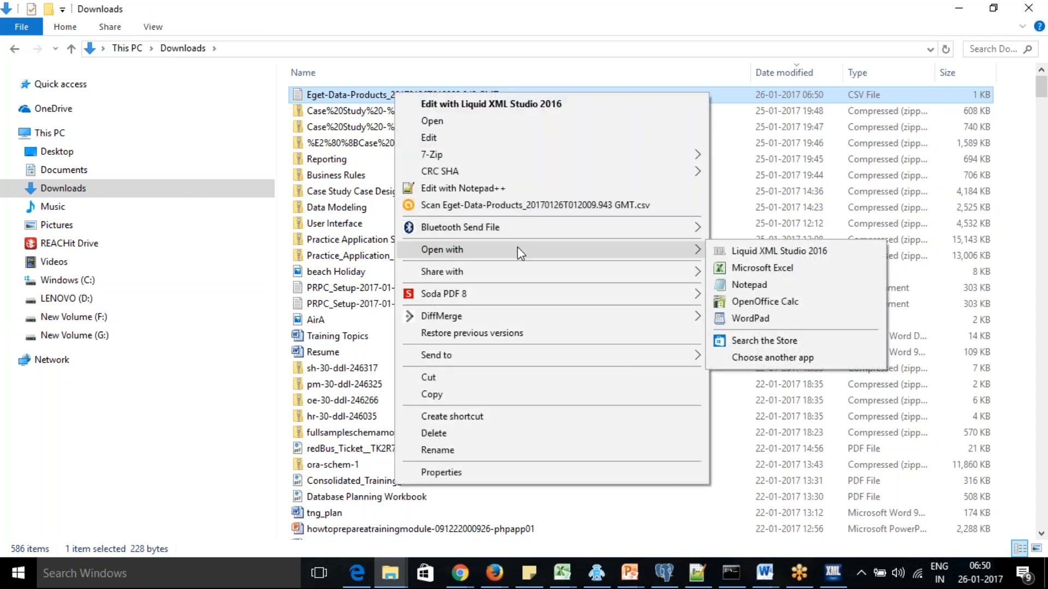
click(801, 268)
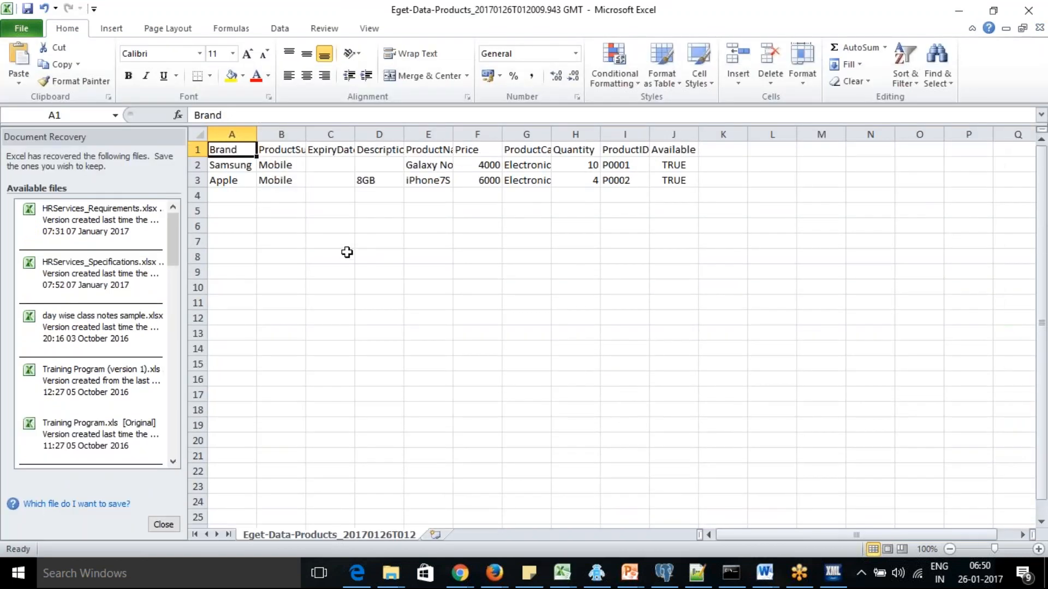
Duplicate the Apple iPhone7S record from row 3 into row 4
click(344, 252)
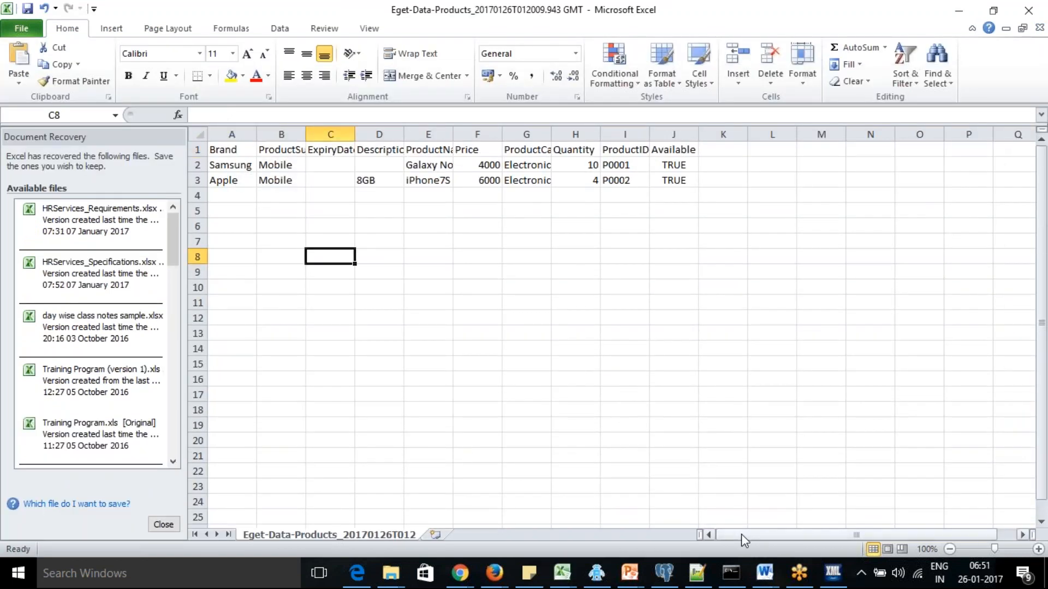
click(362, 306)
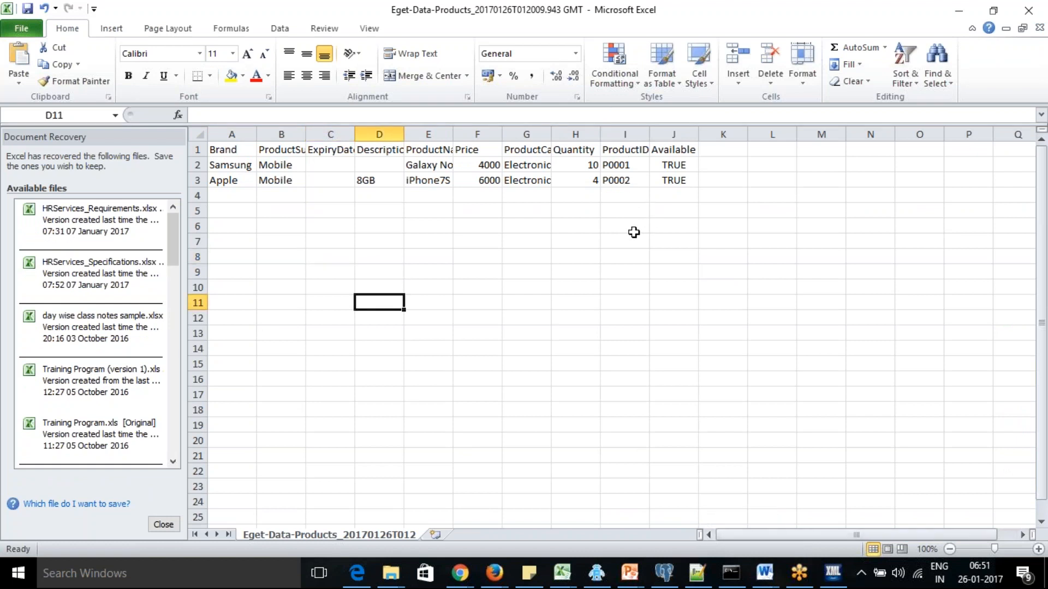
click(234, 192)
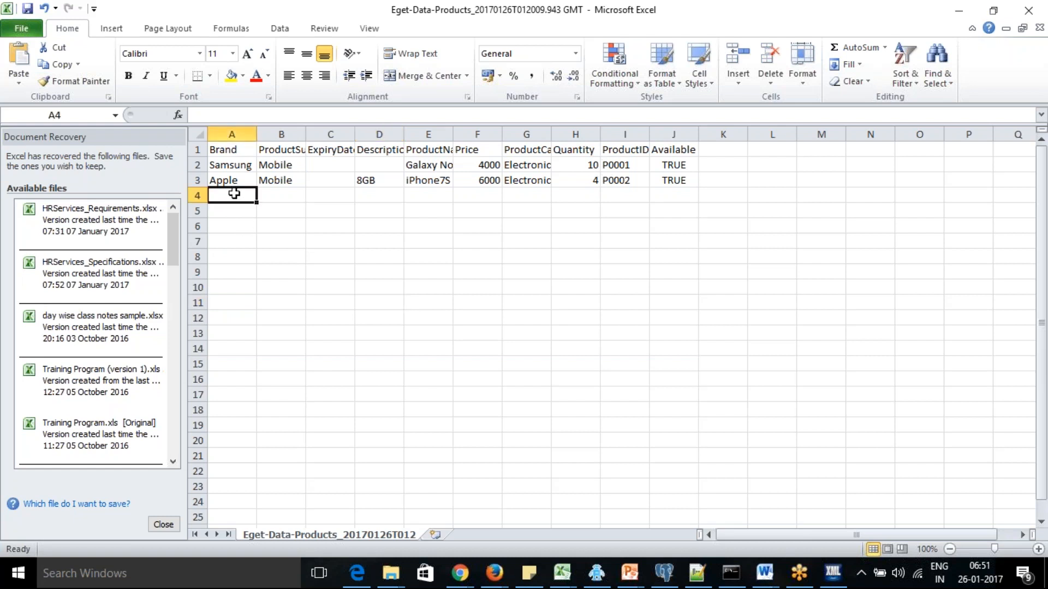
drag(232, 180, 681, 183)
key(ctrl+c)
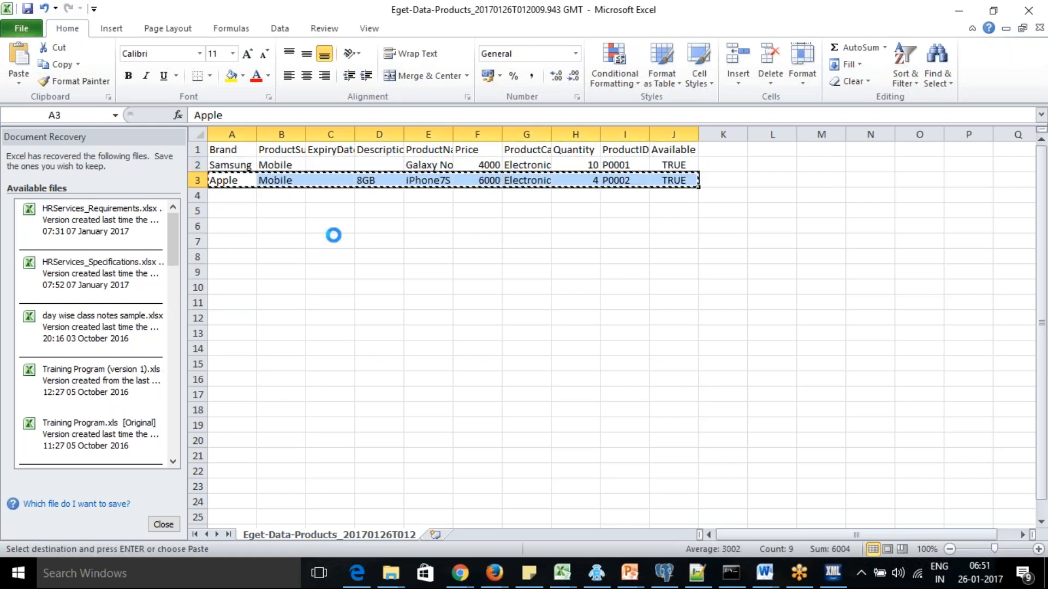
click(230, 195)
key(ctrl+v)
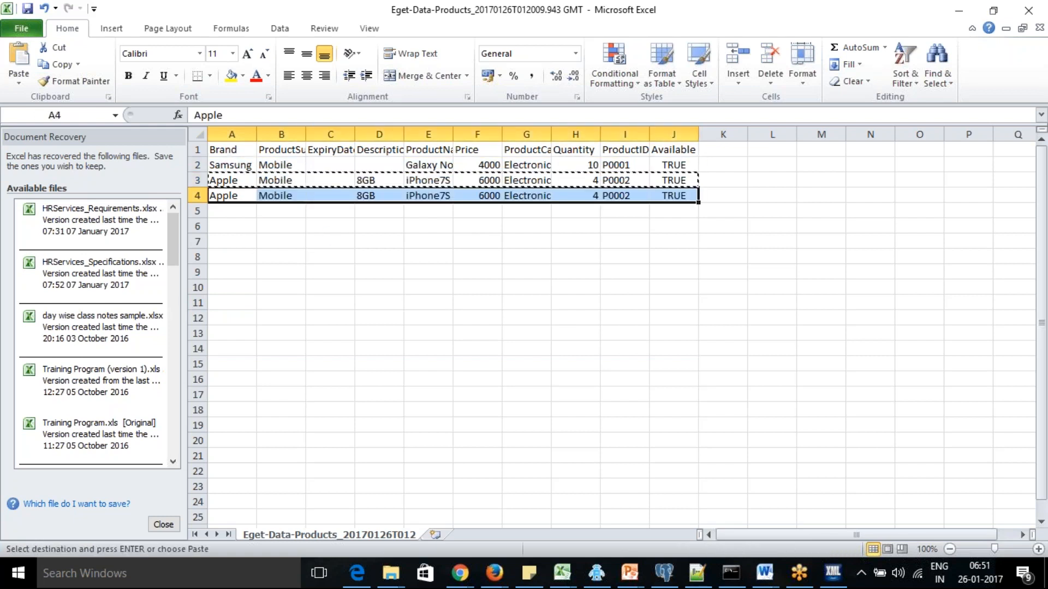
Change the description in row 4 to 16GB and the price to 8000
click(365, 196)
text(16GB)
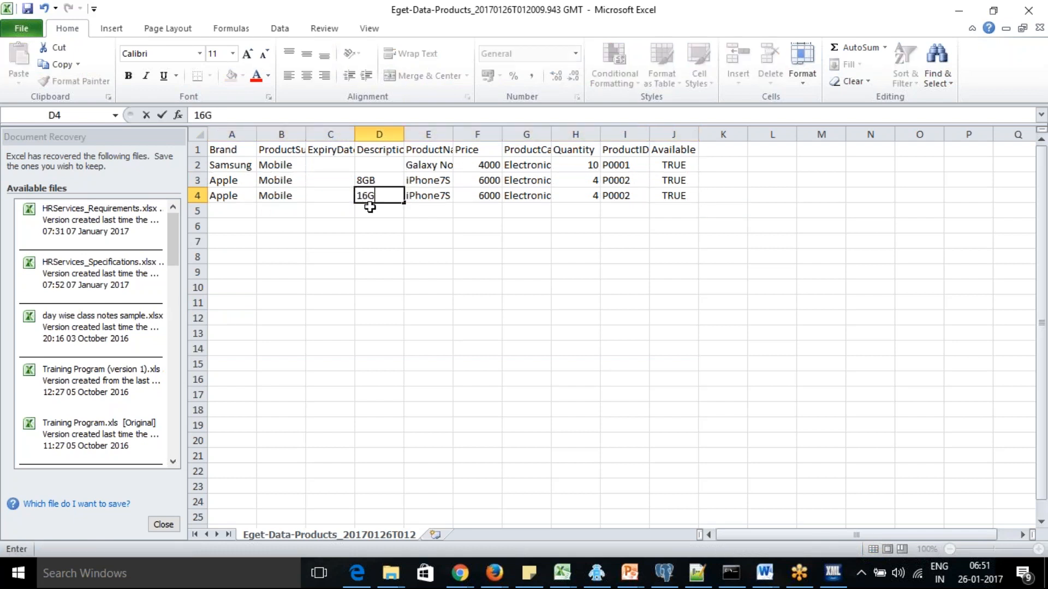
double_click(486, 198)
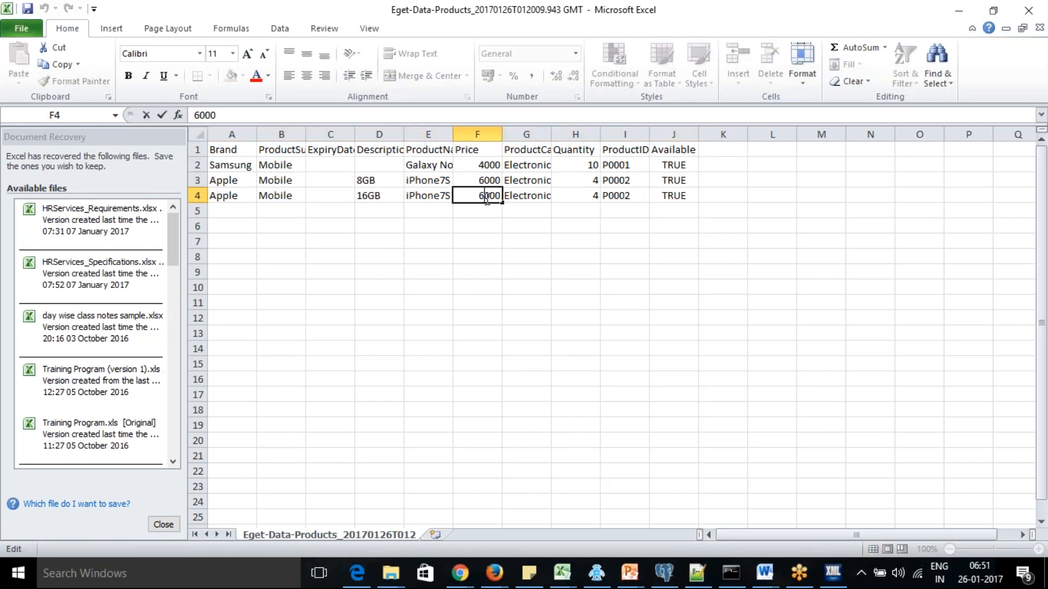
key(BackSpace)
text(8)
Duplicate the 16GB iPhone7S record from row 4 into row 5
drag(224, 196, 687, 197)
key(ctrl+c)
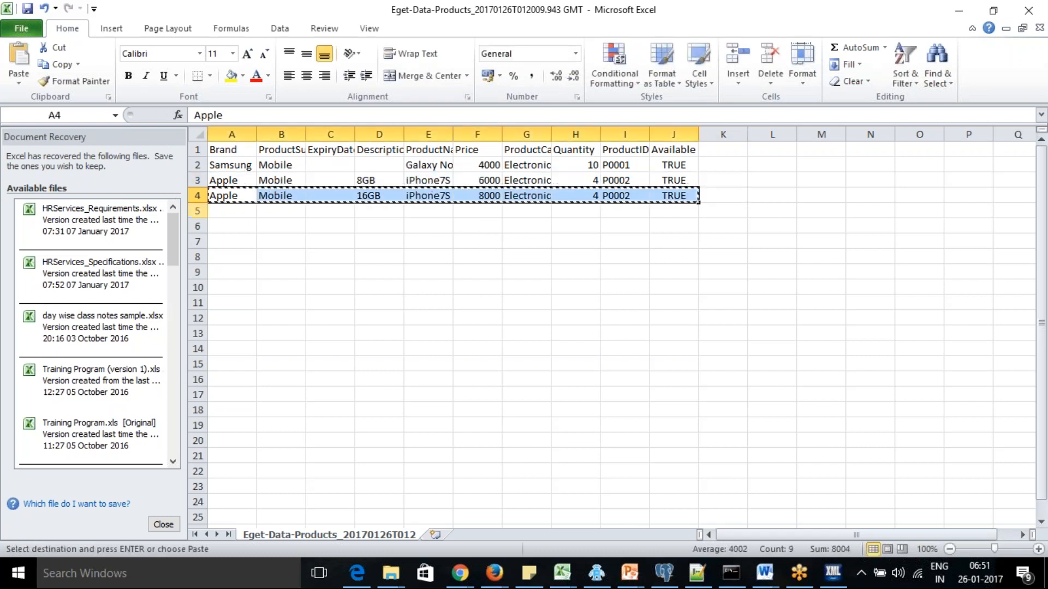
click(233, 208)
key(ctrl+v)
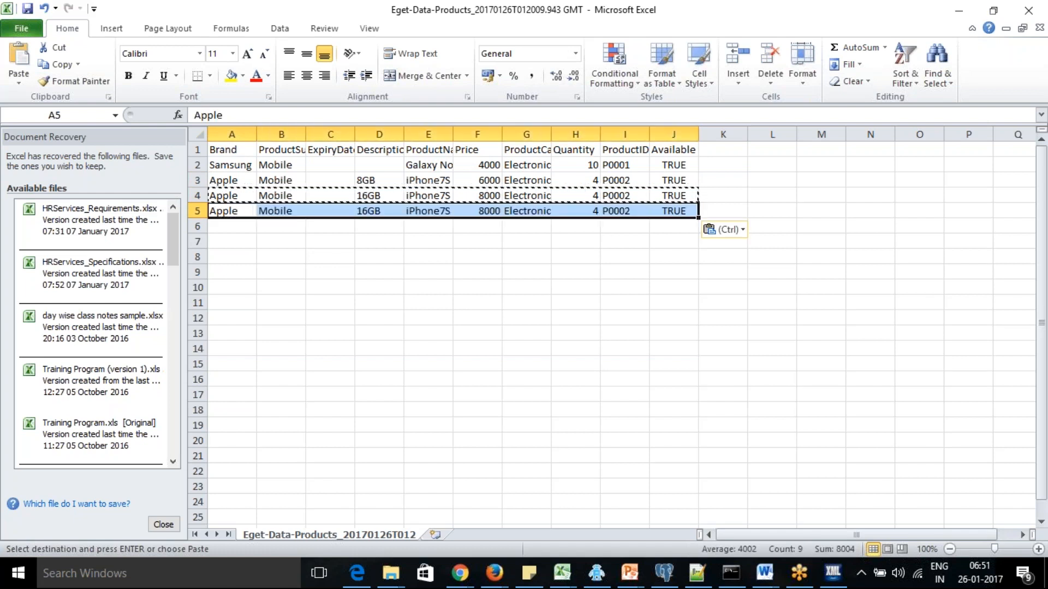
Change the product name in row 5 to iPhone6S and the price to 5000
click(444, 211)
double_click(445, 212)
key(BackSpace)
text(6)
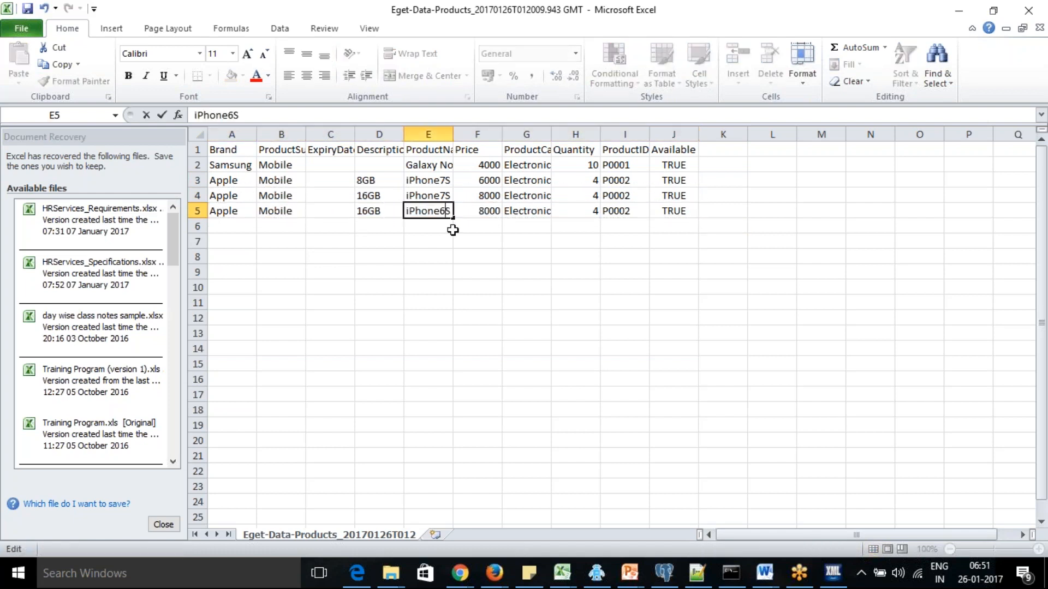
click(480, 213)
double_click(484, 214)
key(BackSpace)
text(5)
click(519, 268)
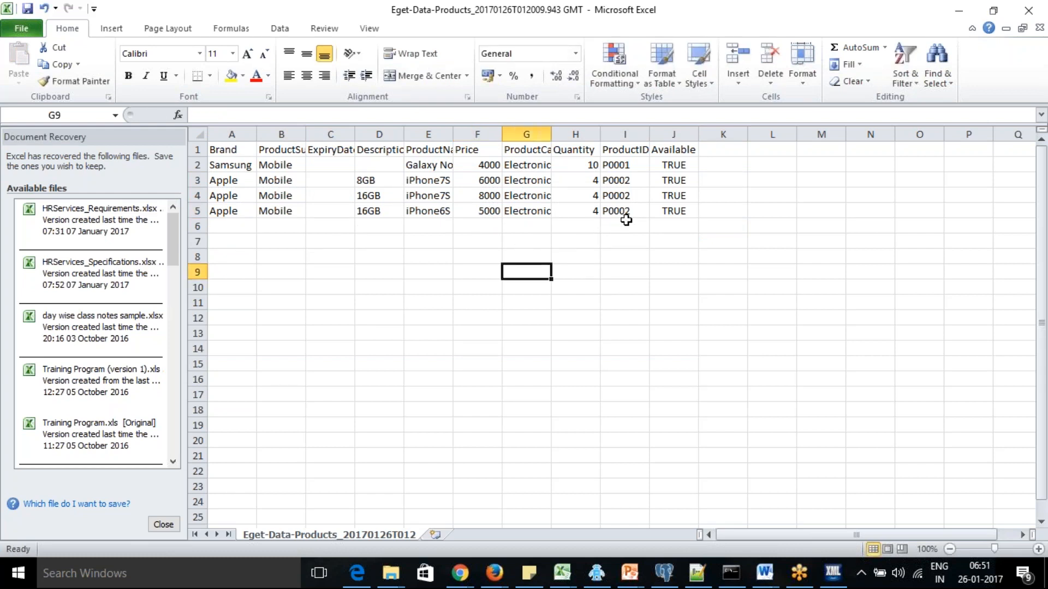
Change the product IDs in rows 4 and 5 to P0003 and P0004
double_click(634, 197)
key(BackSpace)
text(3)
double_click(635, 210)
key(BackSpace)
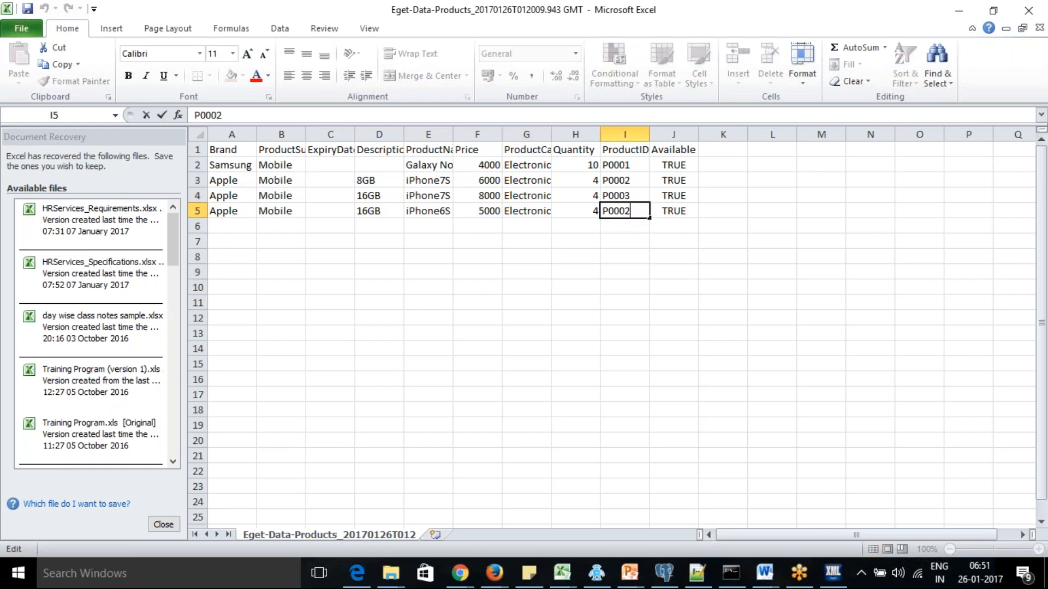
text(4)
Duplicate the Samsung Galaxy Note record from row 2 into row 6
click(232, 165)
drag(232, 165, 663, 168)
key(ctrl+c)
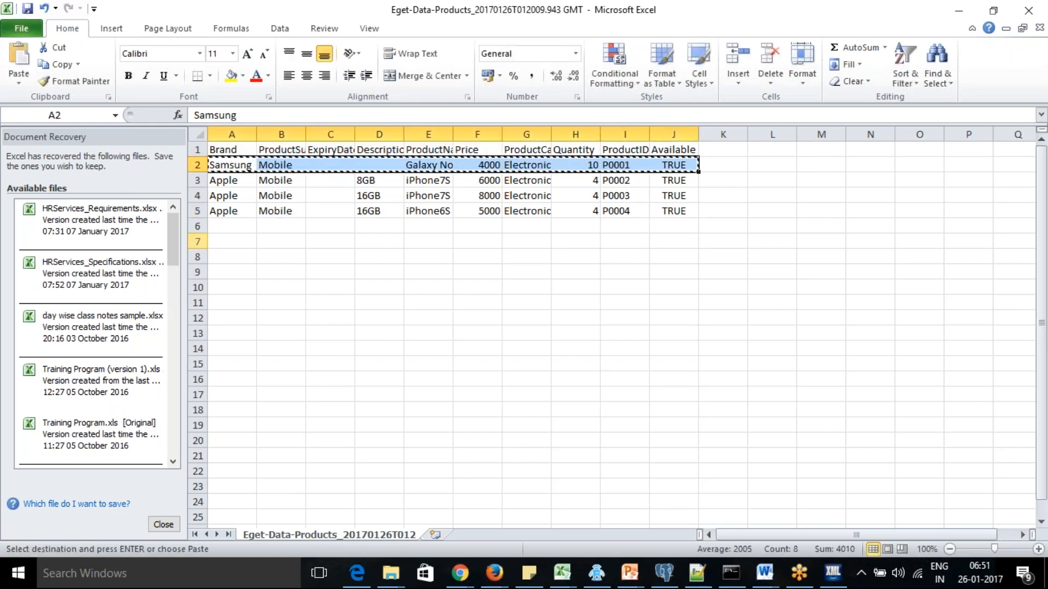
click(232, 225)
key(ctrl+v)
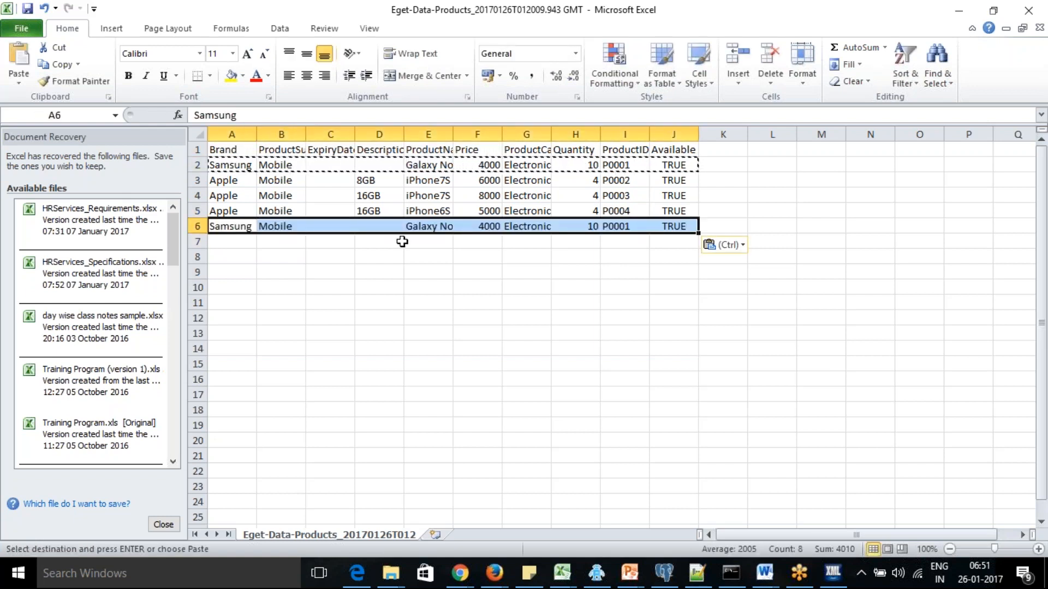
Change the product name in row 6 to Galaxy Star
click(438, 226)
double_click(440, 227)
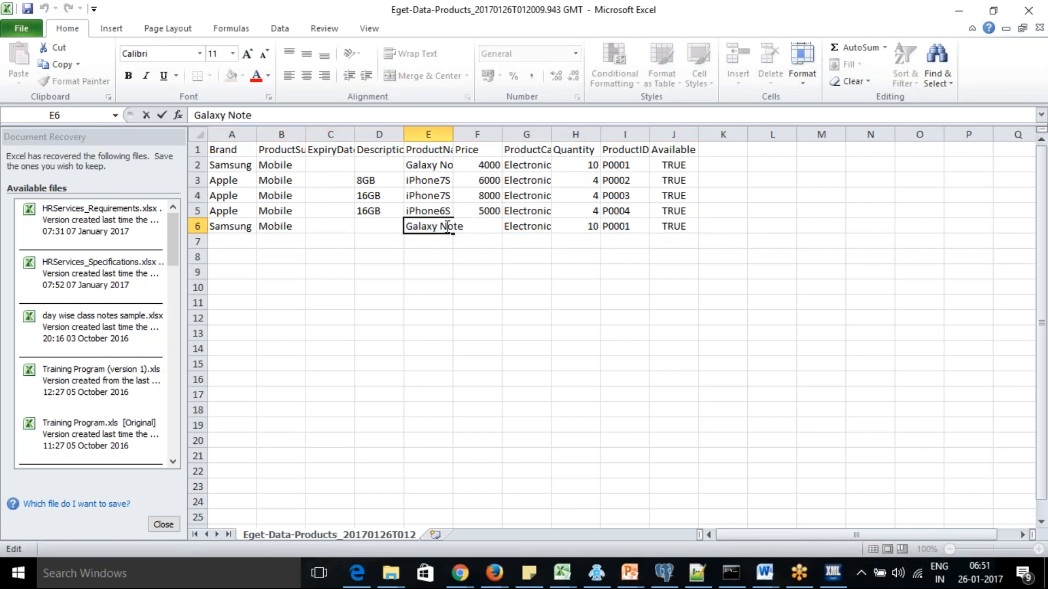
click(432, 256)
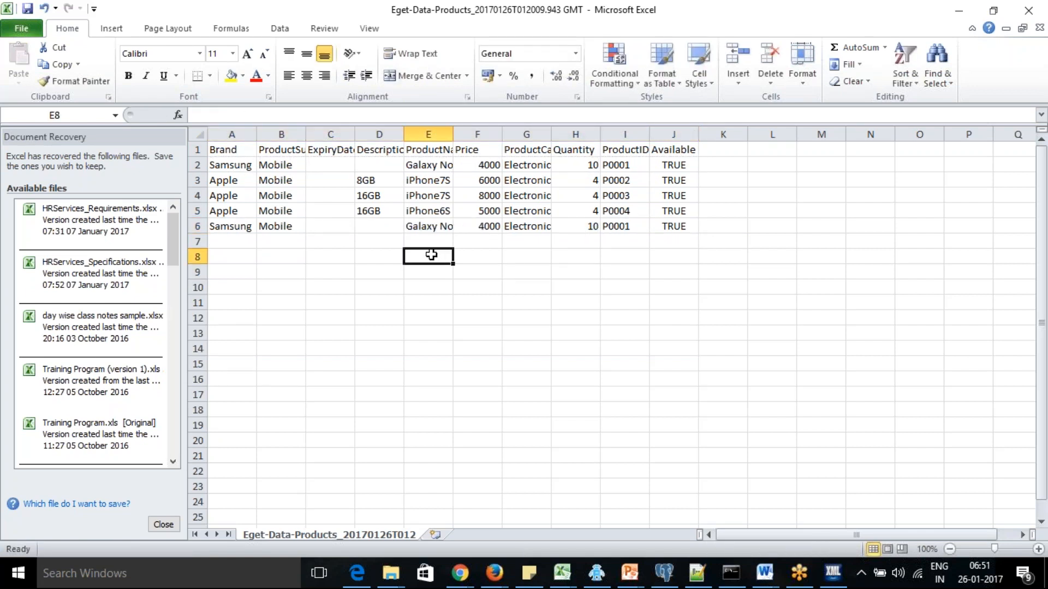
click(446, 226)
double_click(446, 226)
drag(440, 226, 475, 228)
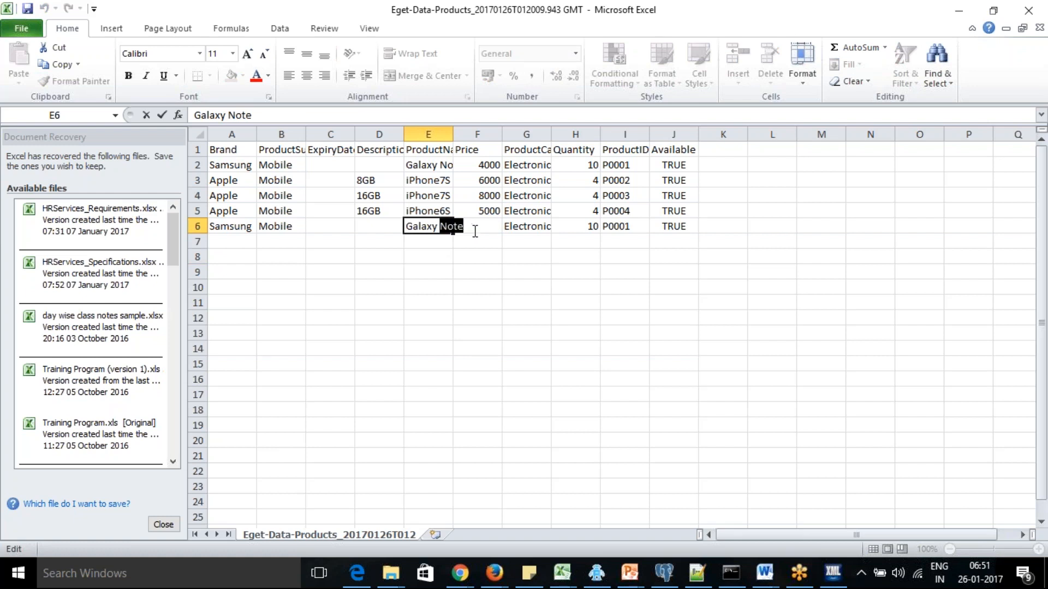
text(Star)
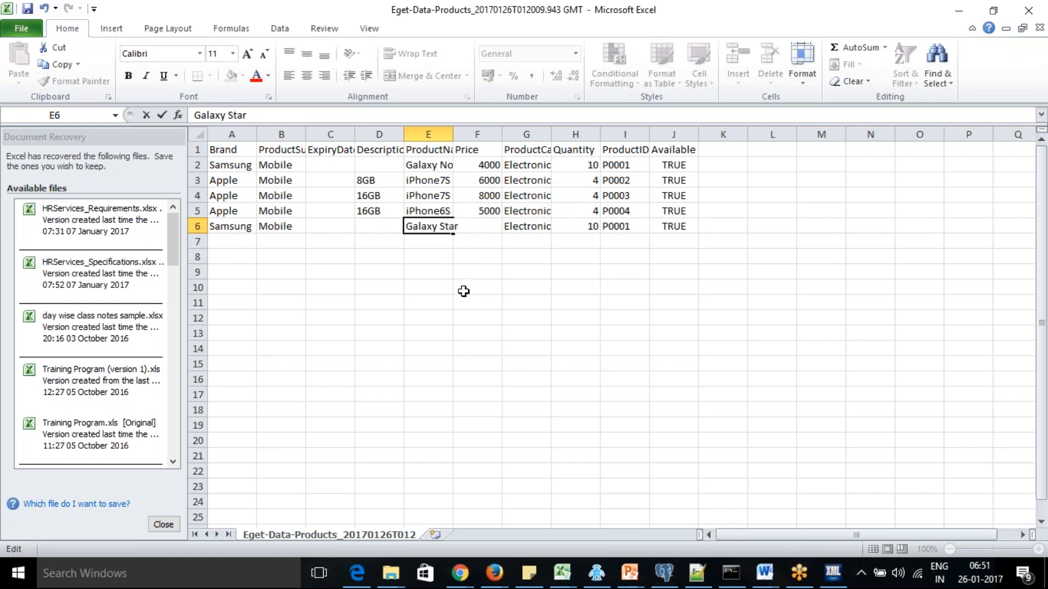
drag(449, 128, 478, 133)
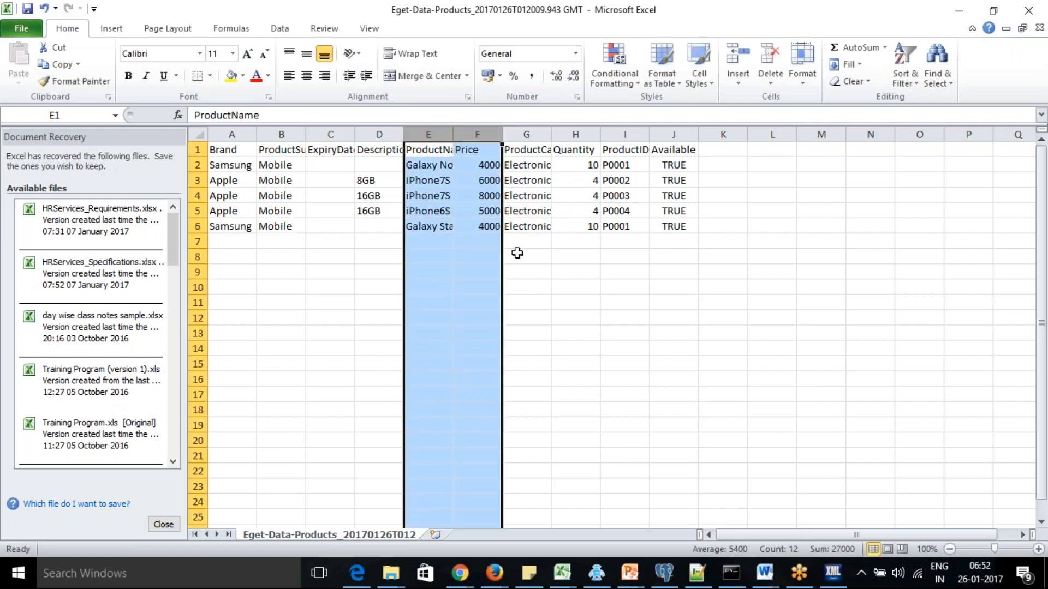
click(552, 288)
click(548, 318)
click(569, 285)
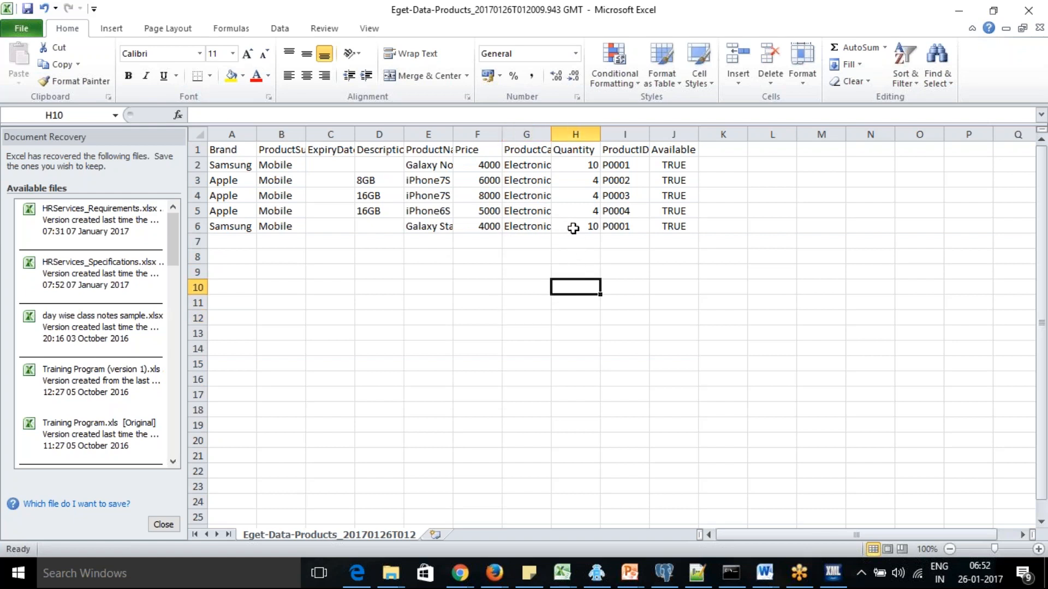
Set the price of the Galaxy Star record in row 6 to 3500 and its quantity to 2
click(492, 226)
text(3500)
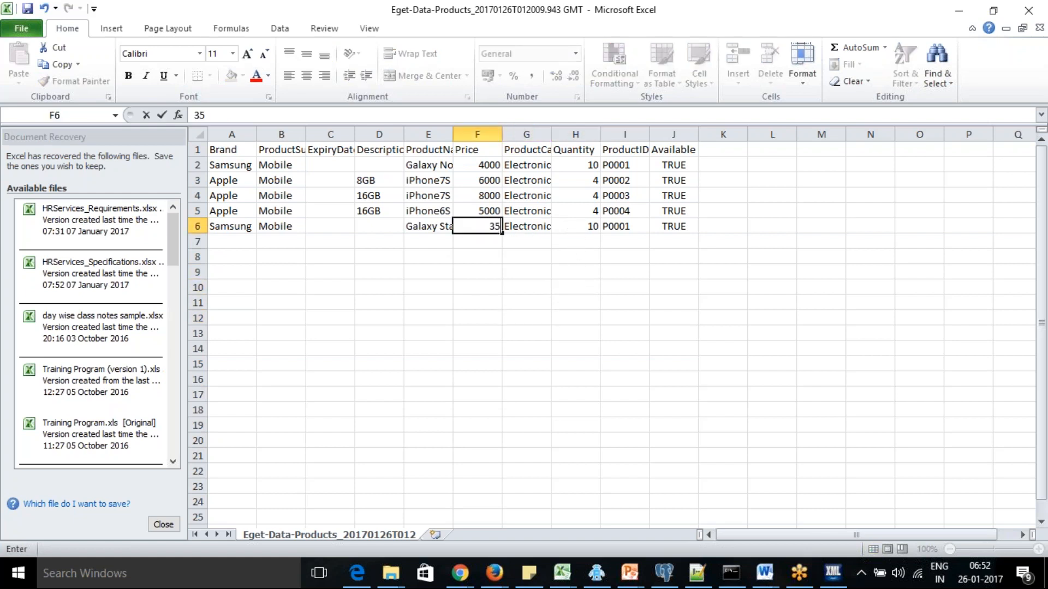
click(571, 227)
text(2)
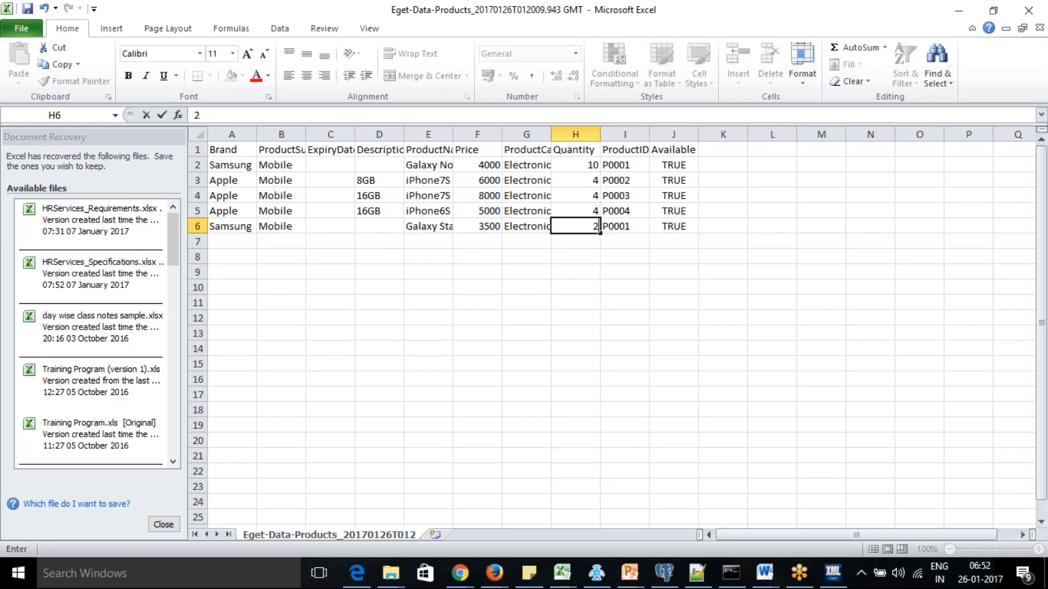
click(537, 331)
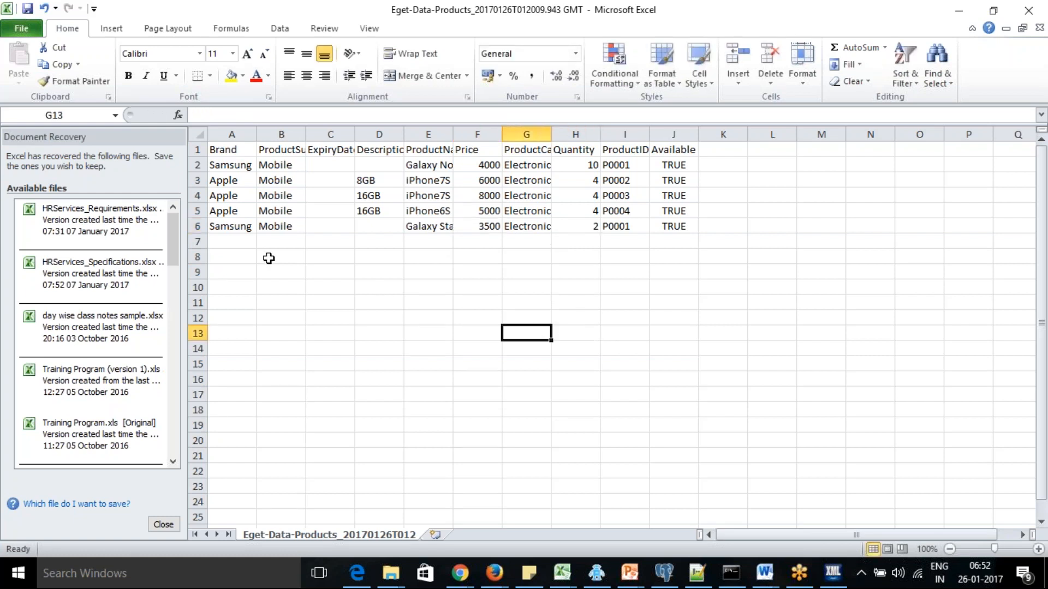
Start a new record in row 7 with the brand LG and the product subcategory Refrigerator
click(231, 230)
click(233, 244)
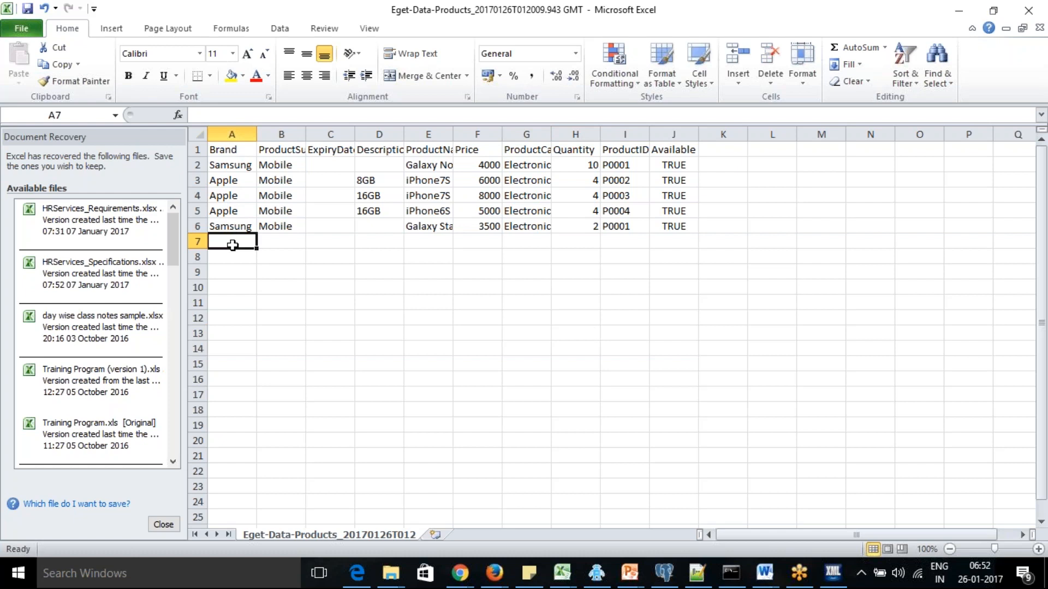
click(398, 301)
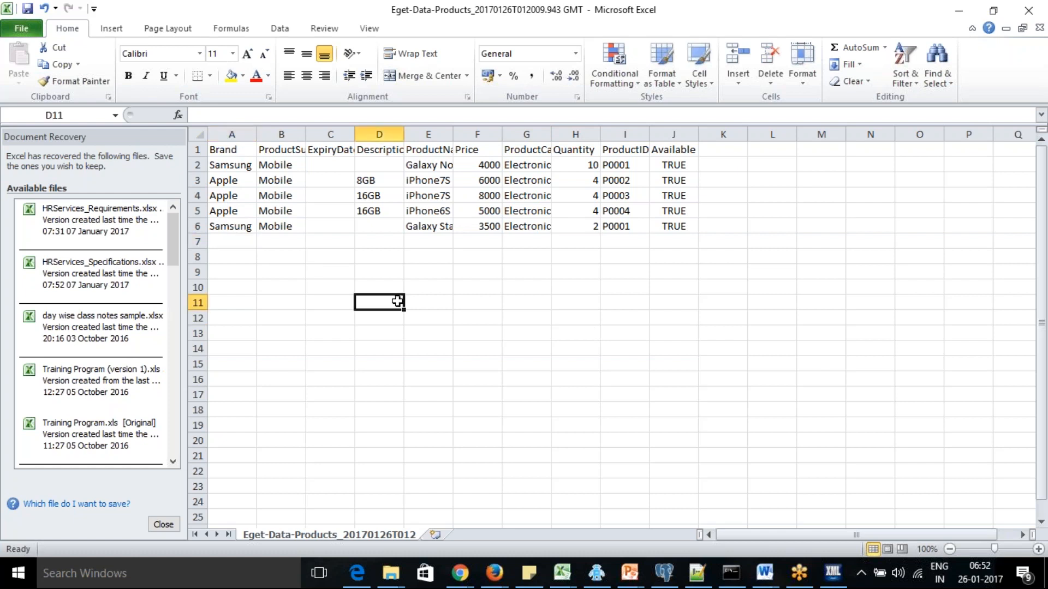
click(223, 242)
text(L)
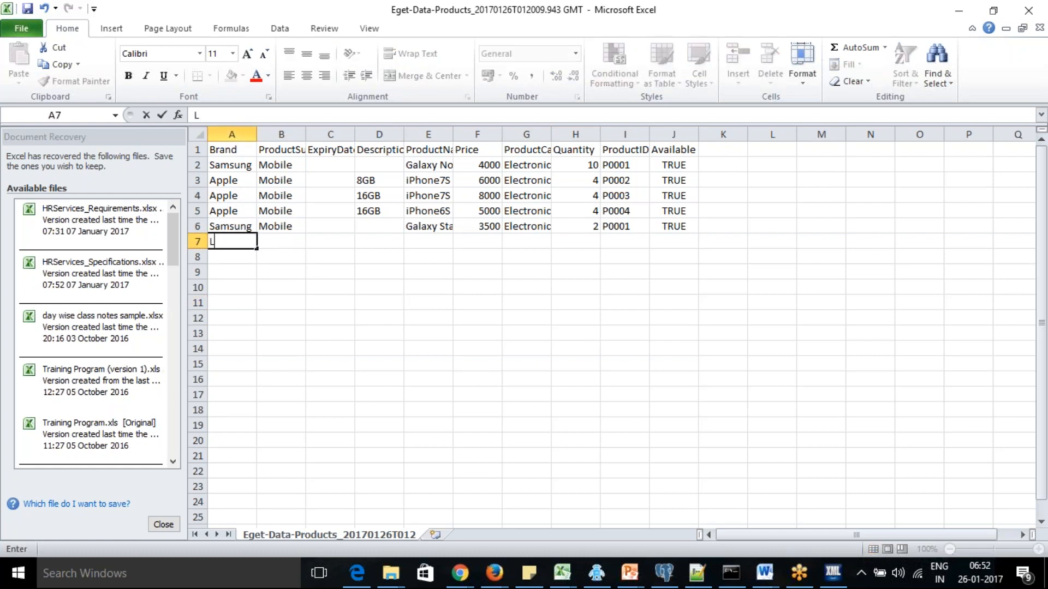
text(G)
key(Tab)
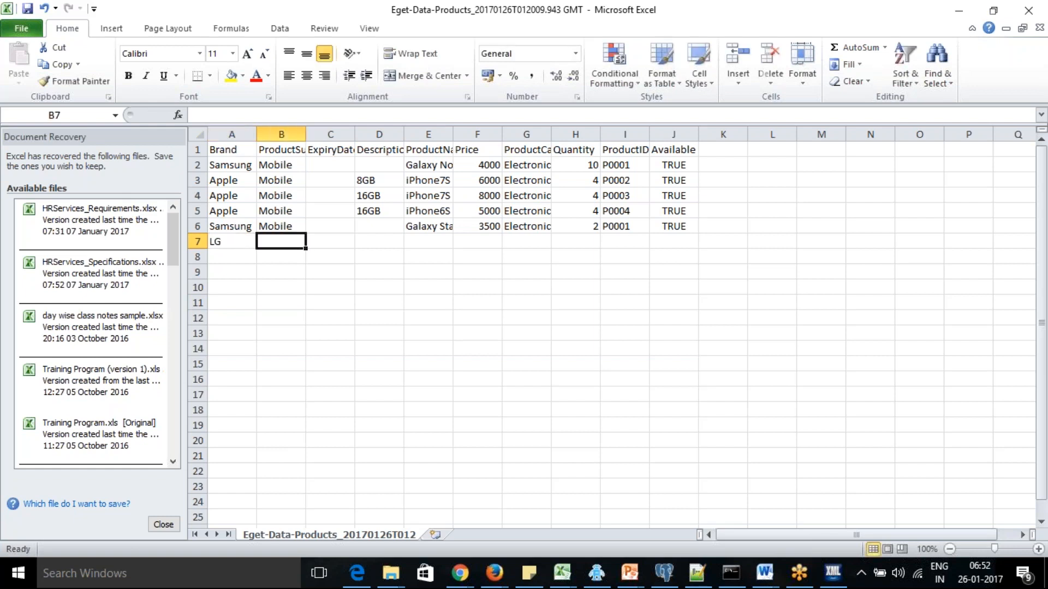
text(Refrigerator)
key(Tab)
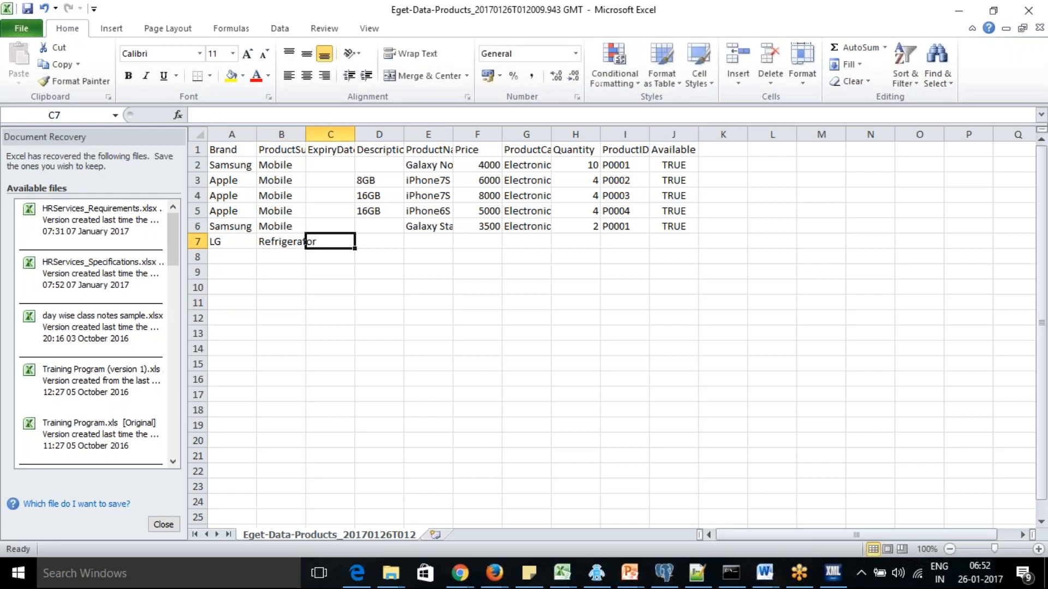
Enter the description 180 Lts and the product name WX345A for the LG refrigerator in row 7
click(385, 240)
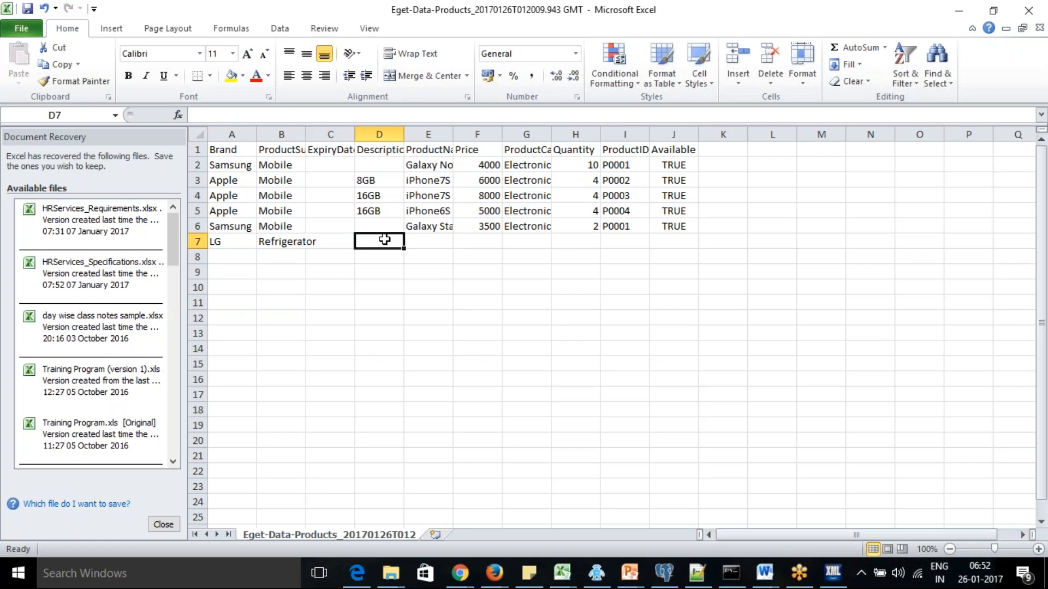
text(180 Lts)
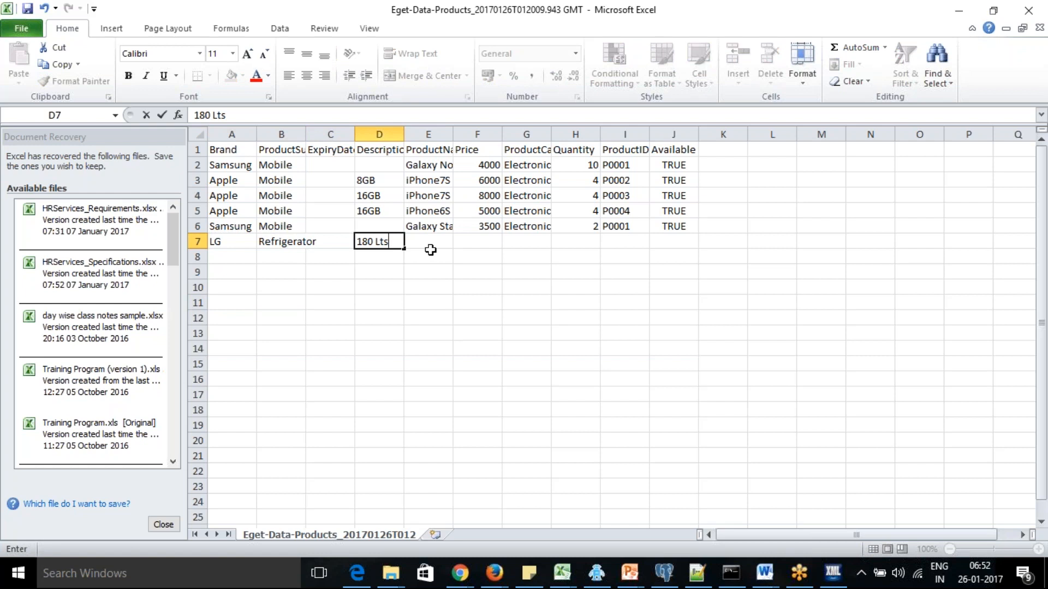
click(435, 245)
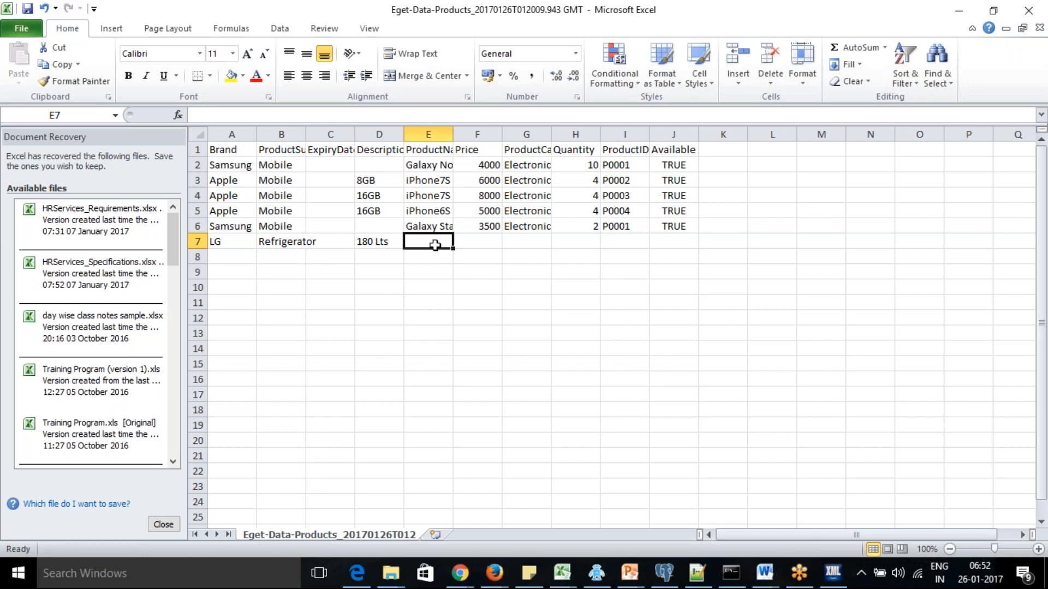
text(WX345%A)
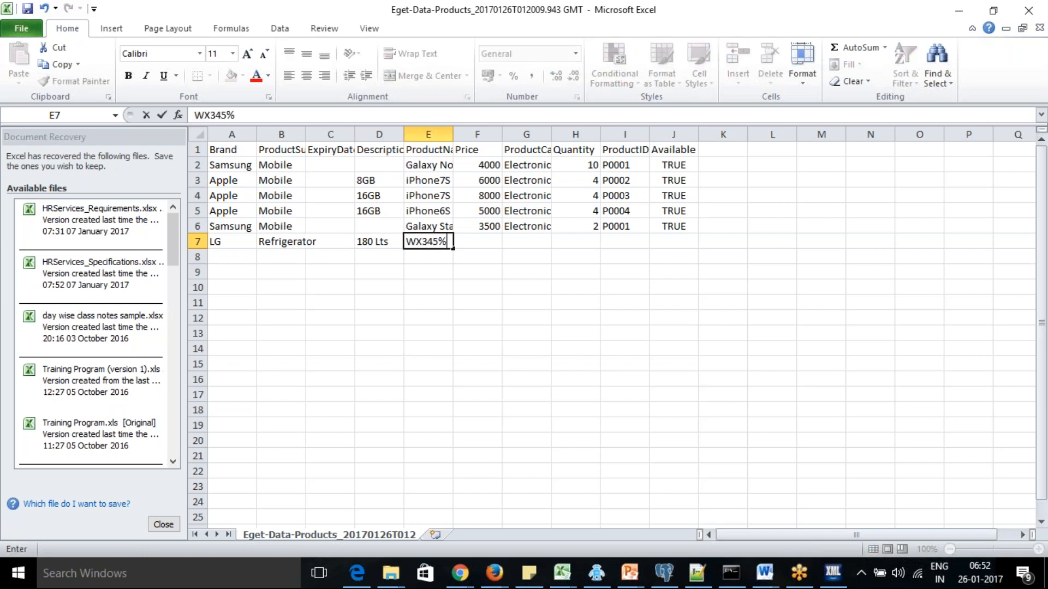
key(BackSpace)
key(BackSpace)
key(BackSpace)
text(5A)
key(Tab)
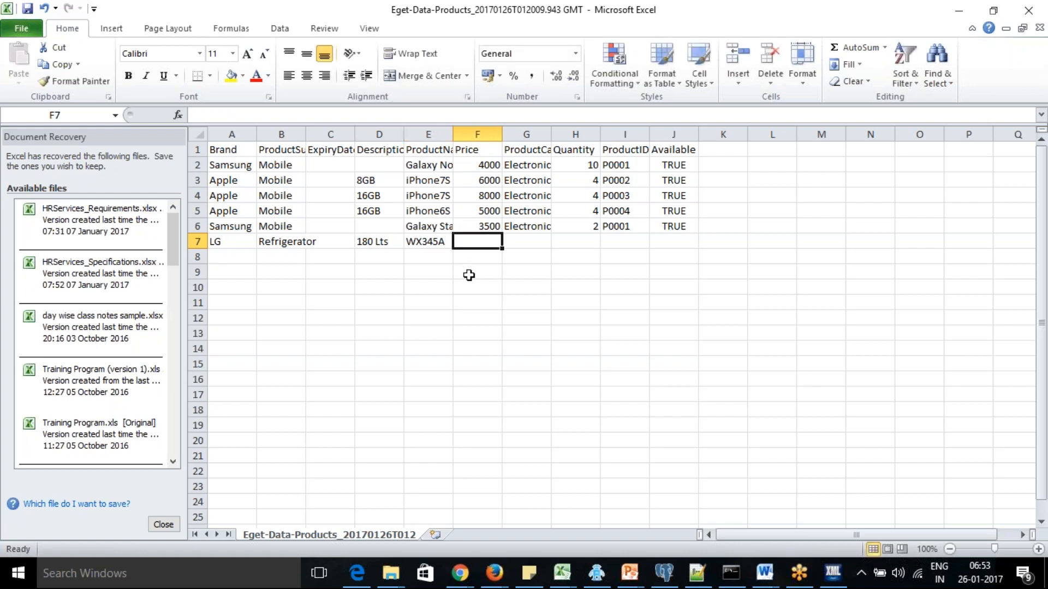
Fill in row 7 with the price 10000, the product category Electronics and the quantity 2
text(10000)
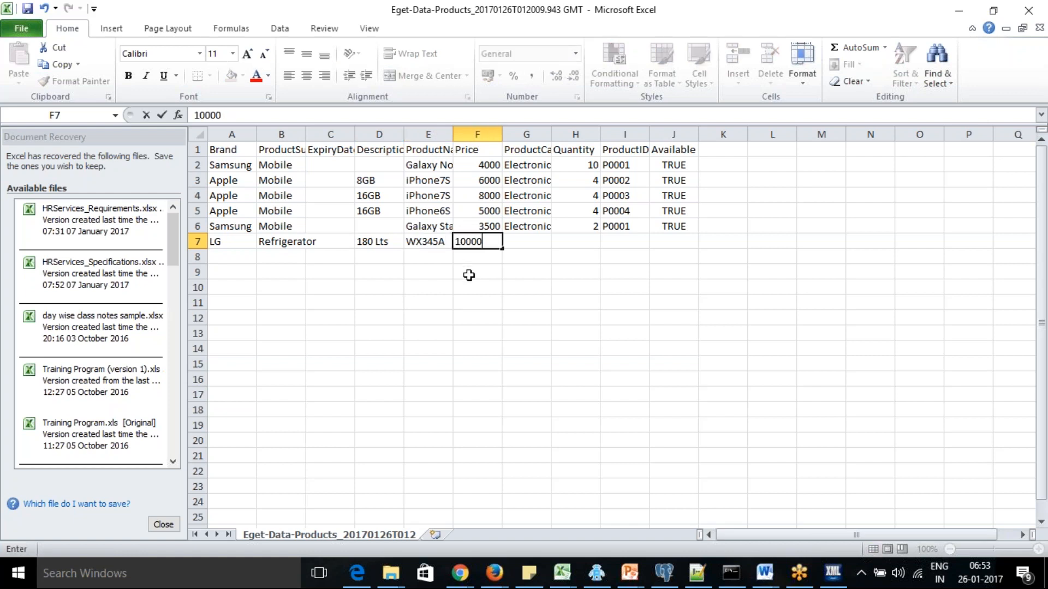
key(Tab)
text(El)
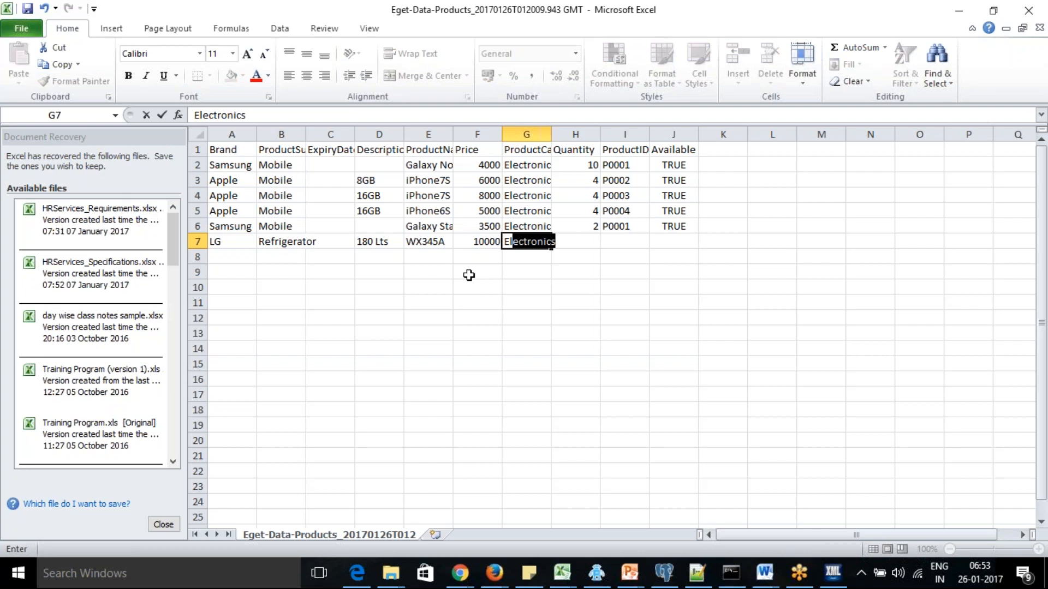
key(Return)
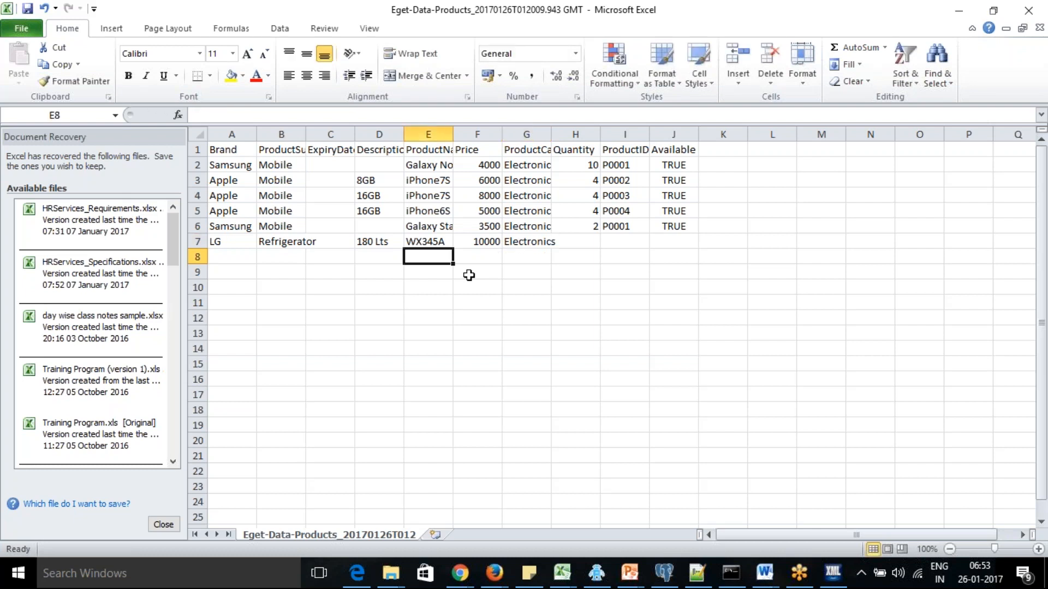
click(580, 242)
text(2)
key(Tab)
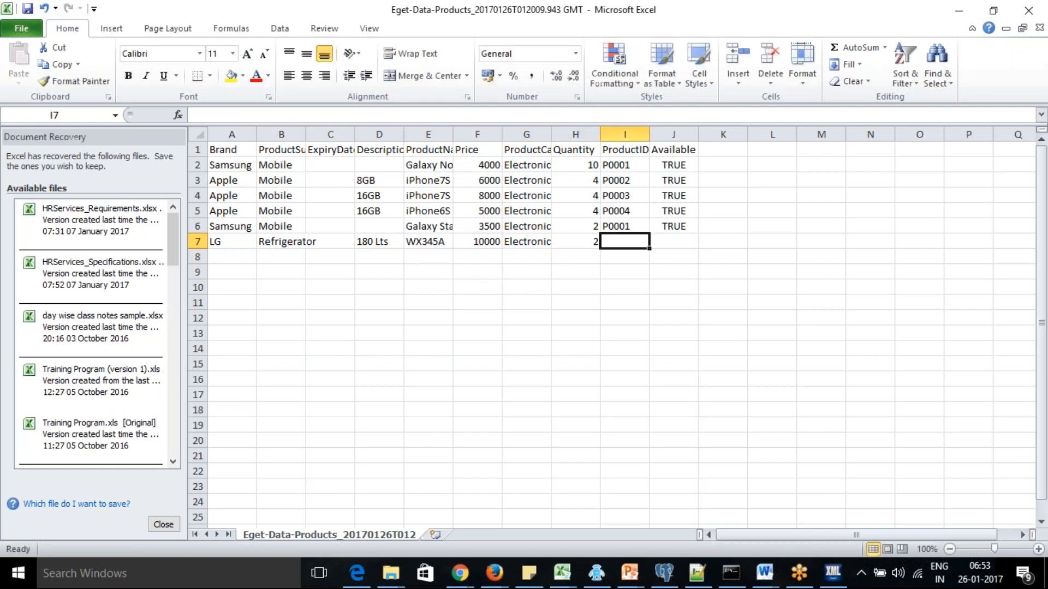
Set the product IDs in rows 6 and 7 to P0005 and P0006
double_click(637, 227)
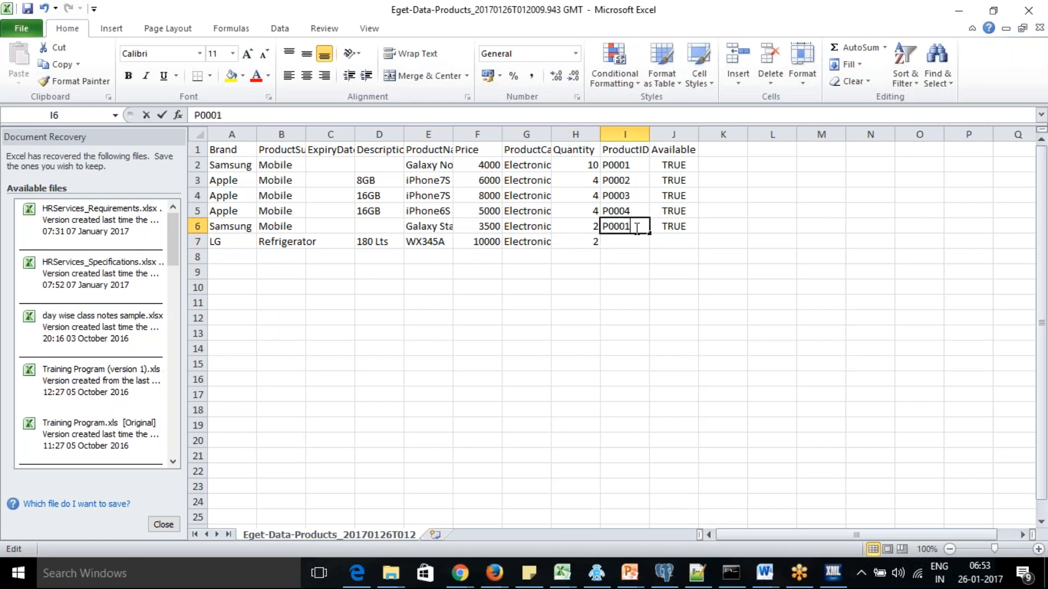
key(BackSpace)
text(5)
click(627, 244)
text(P0006)
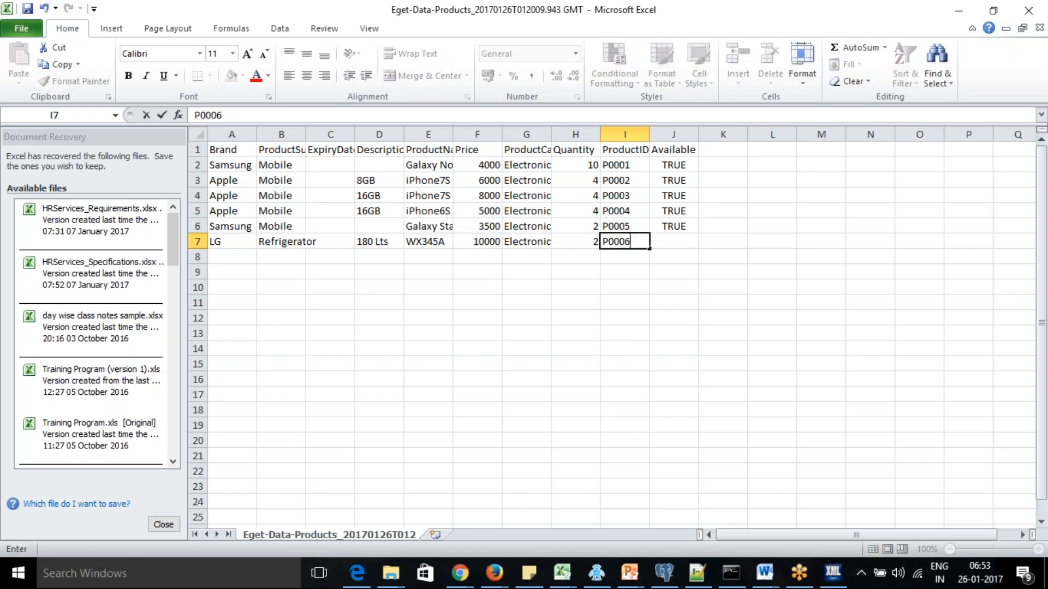
Mark the LG refrigerator record in row 7 as available with the value TRUE
click(678, 243)
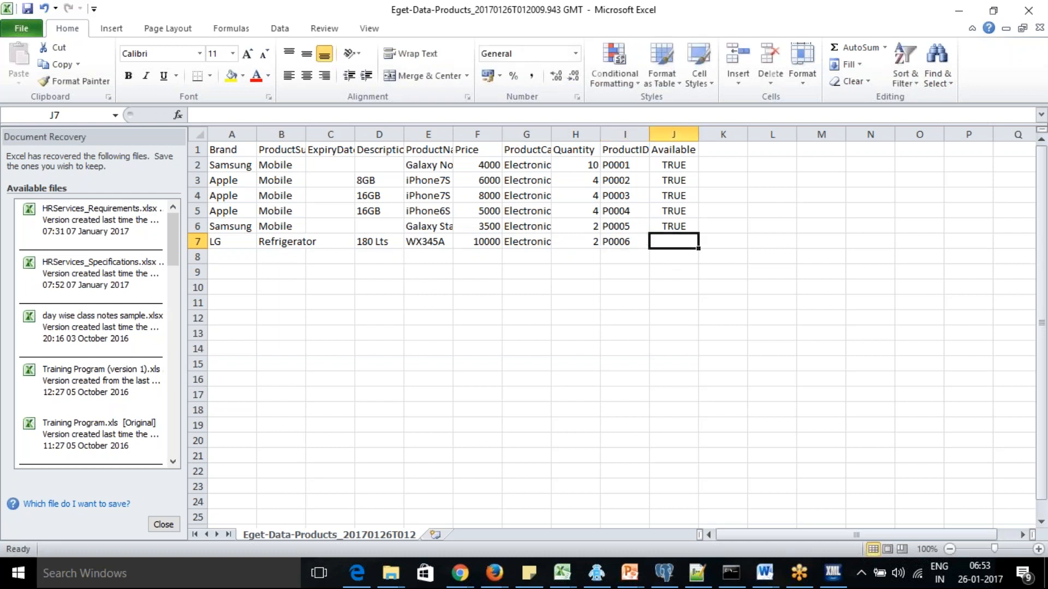
text(Tr)
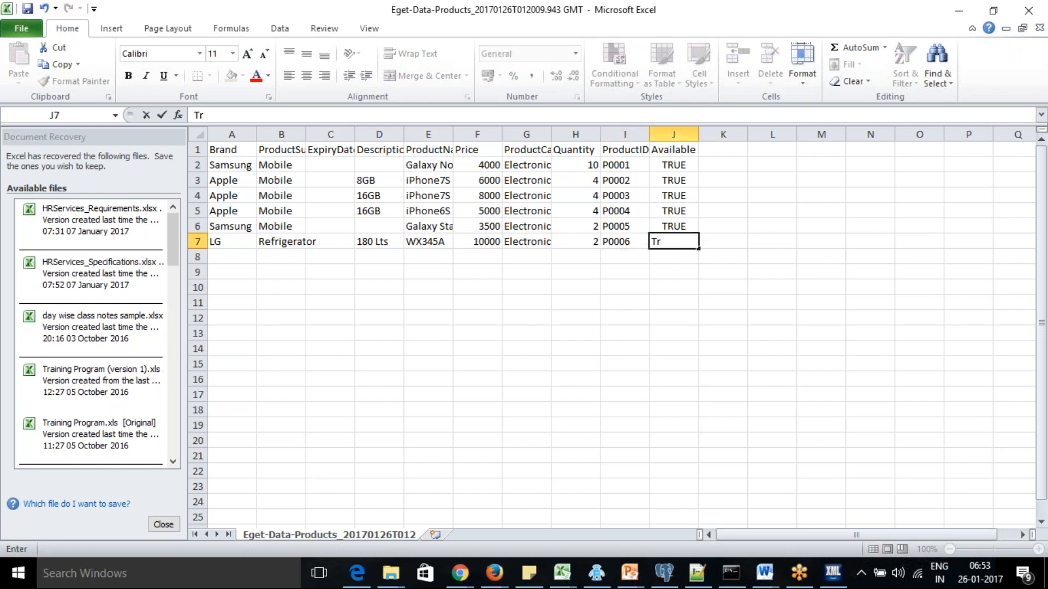
text(RUE)
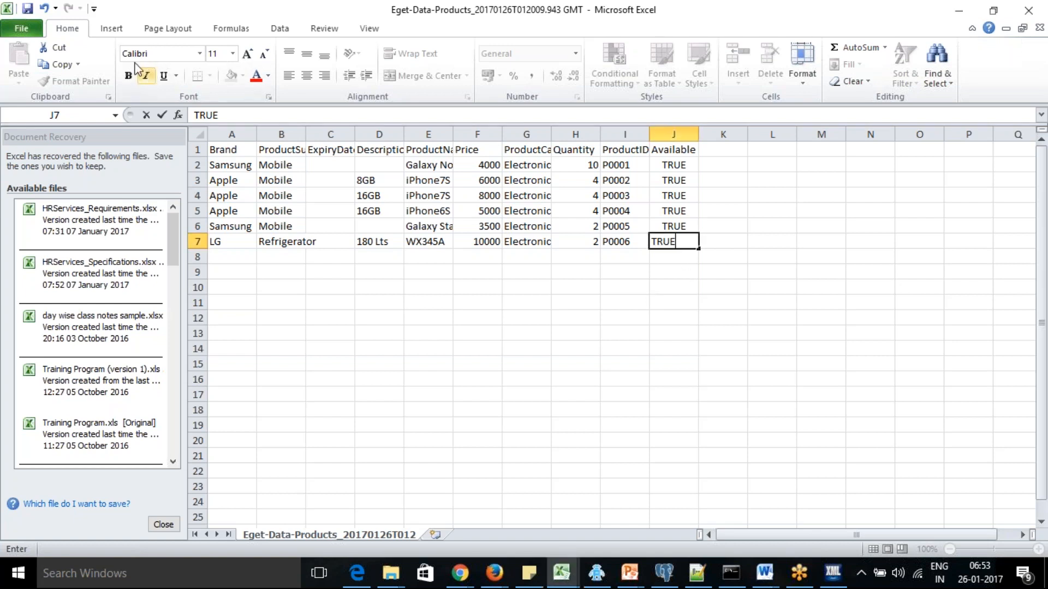
Start saving the products CSV, decline reloading it in Liquid XML Studio and quit the License Manager Wizard
click(31, 13)
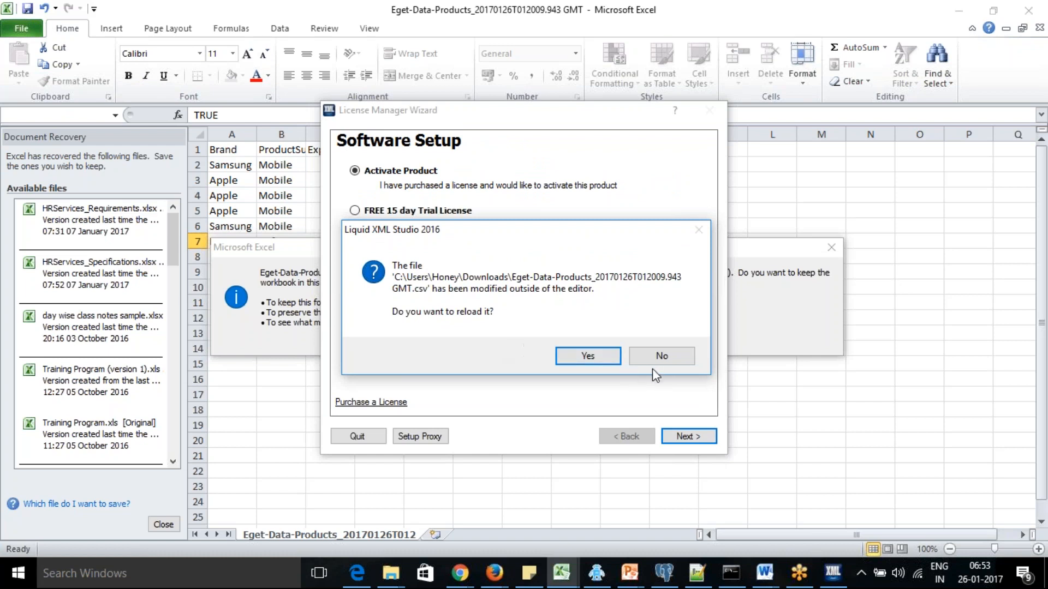
click(664, 355)
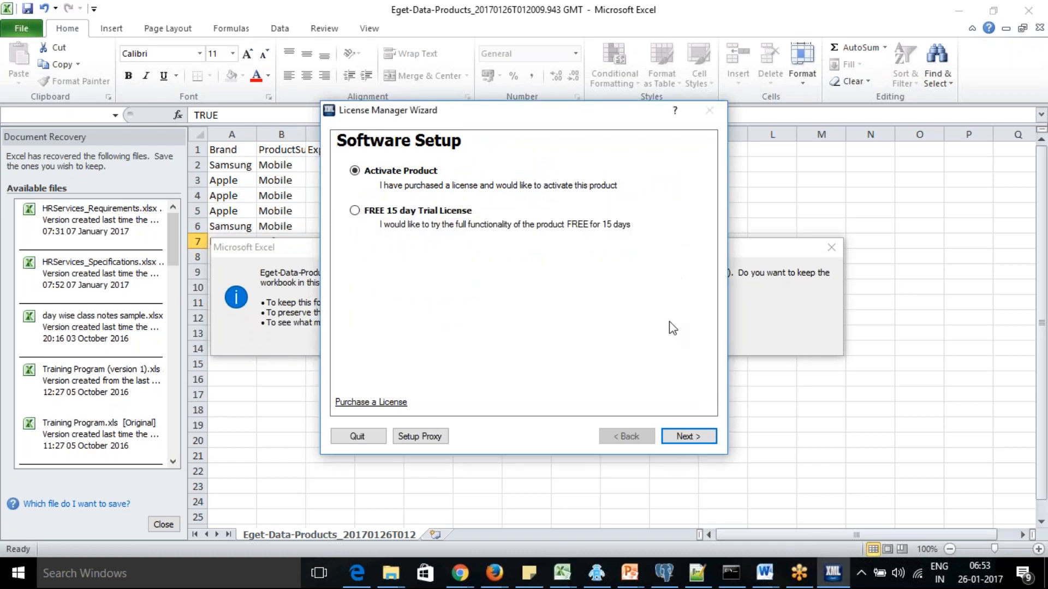
click(354, 438)
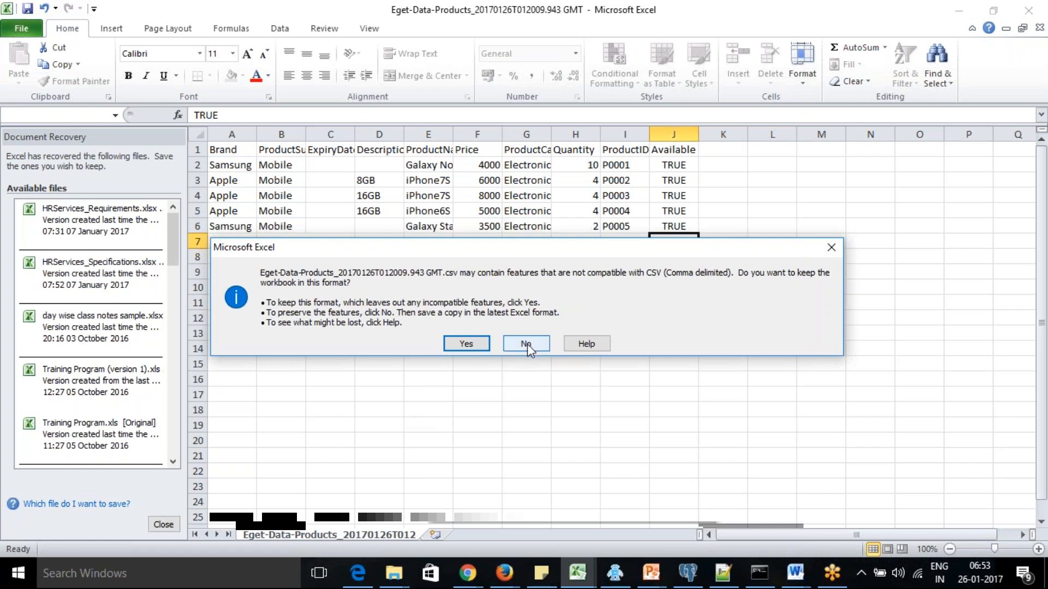
click(525, 344)
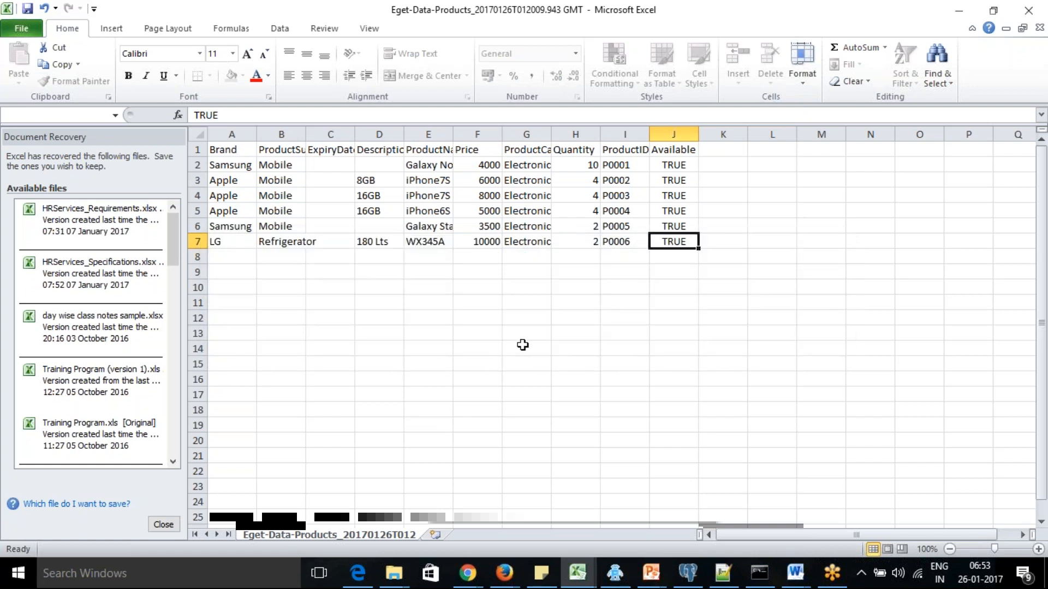
click(26, 9)
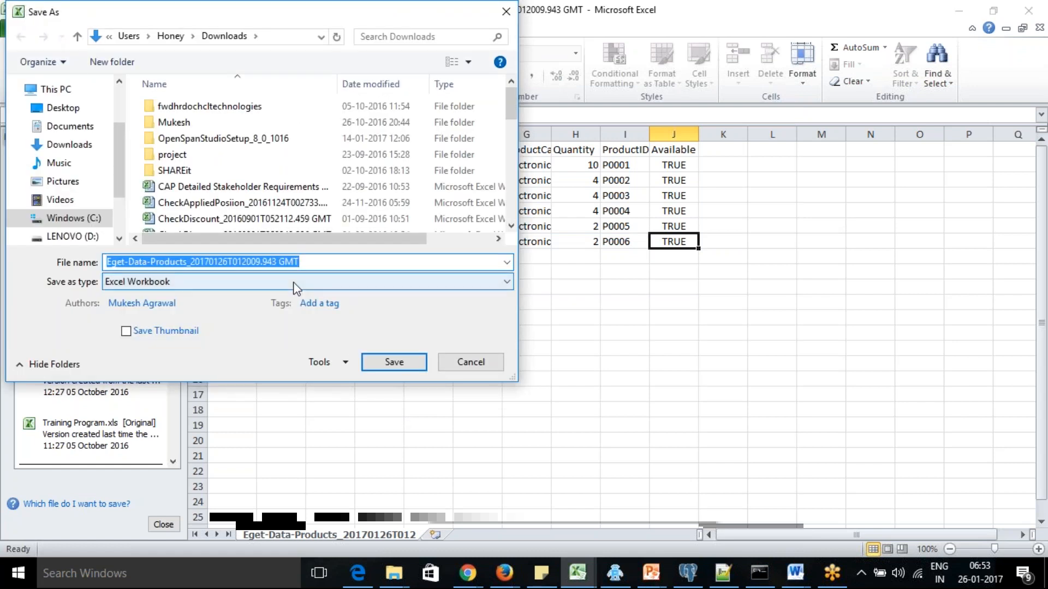
click(476, 364)
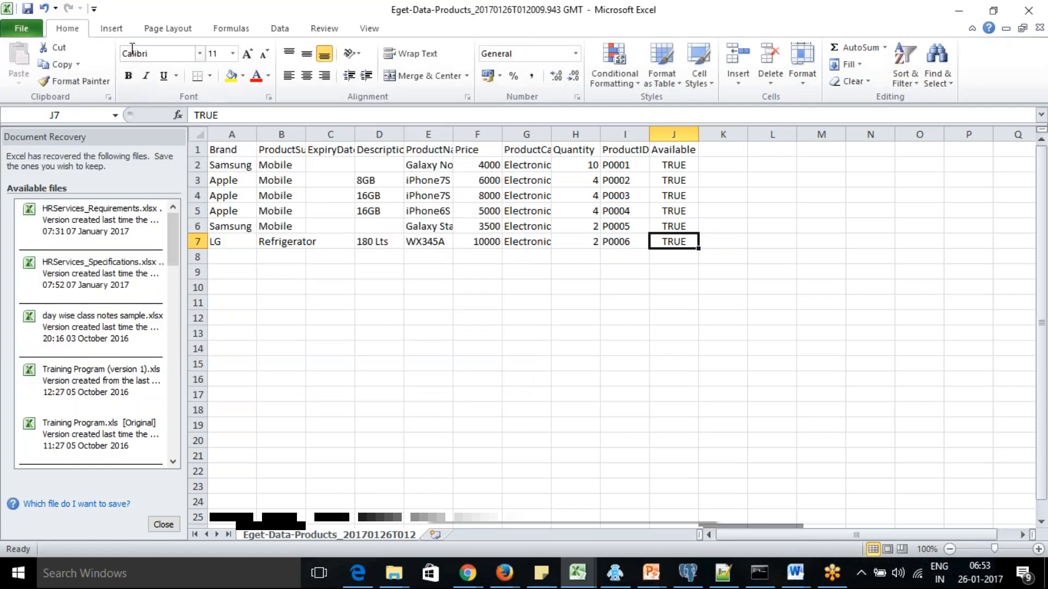
Save the products workbook, keeping it in CSV (Comma delimited) format
click(27, 9)
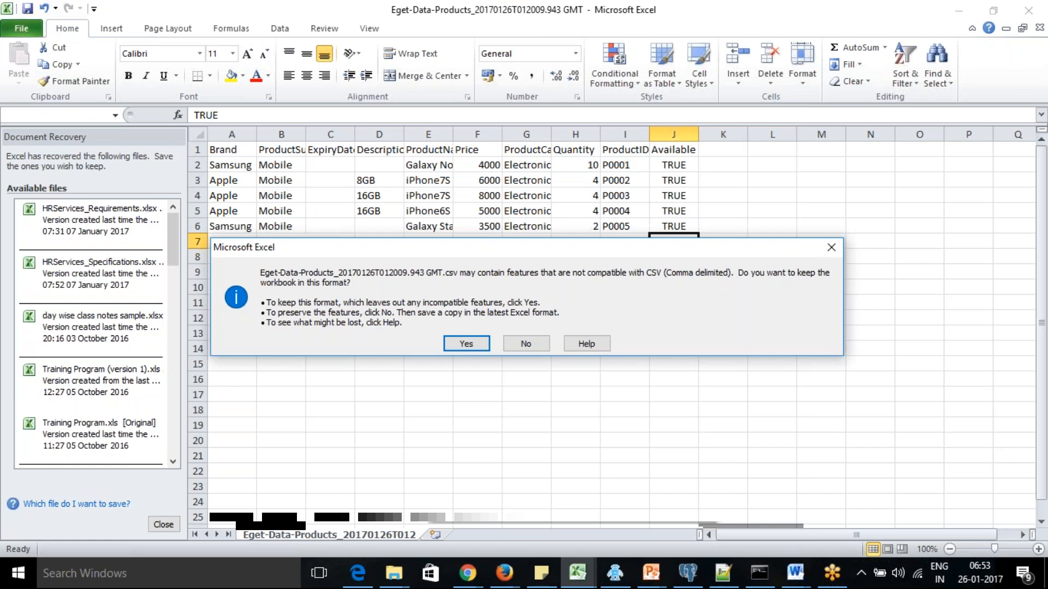
click(467, 344)
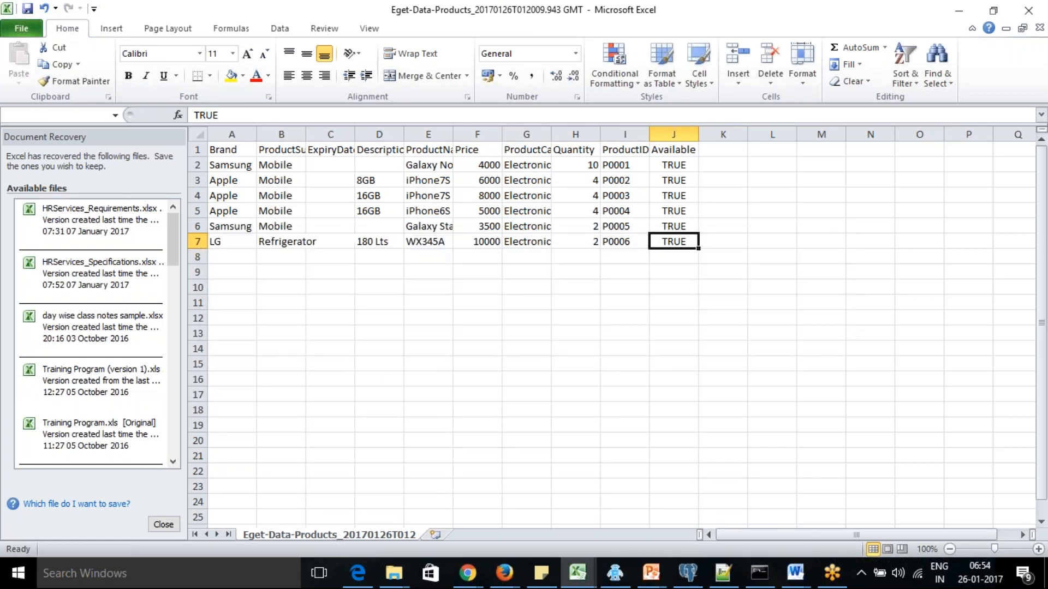
click(467, 364)
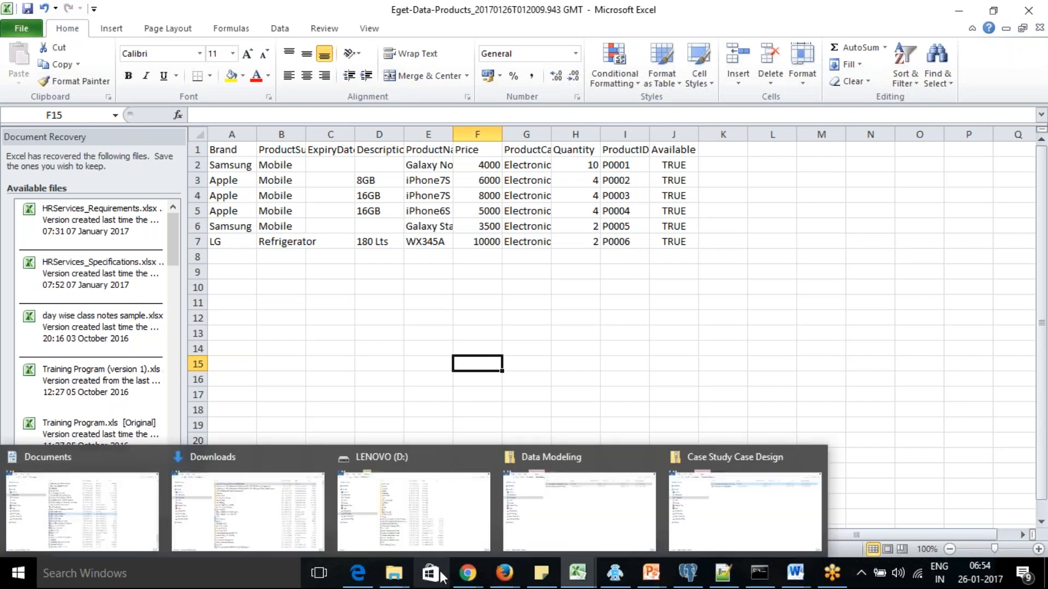
Switch to Pega Designer Studio in Chrome and start importing records into the Products data type
mouse_move(468, 574)
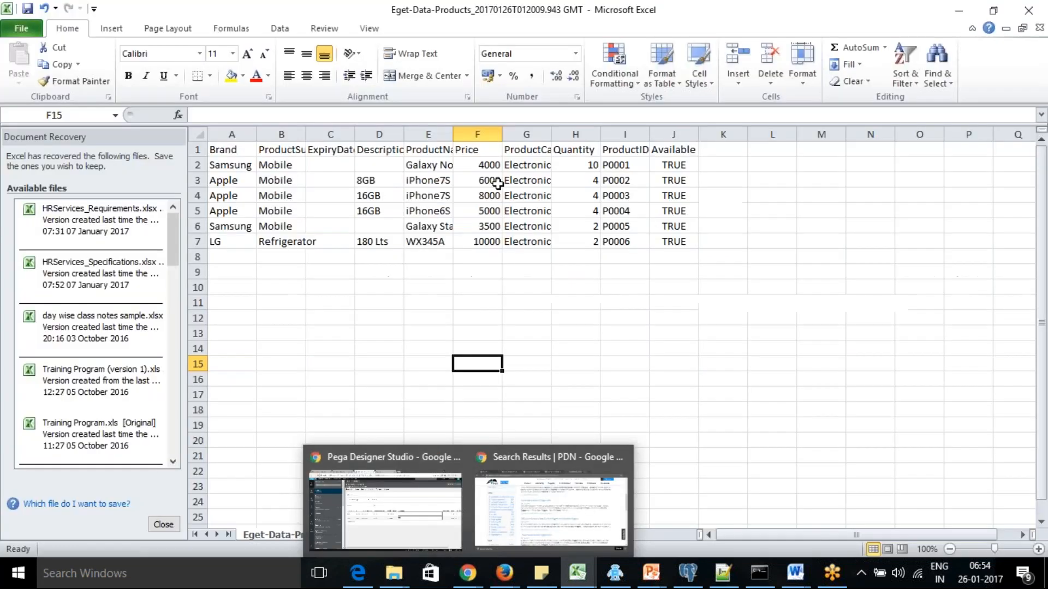
click(467, 580)
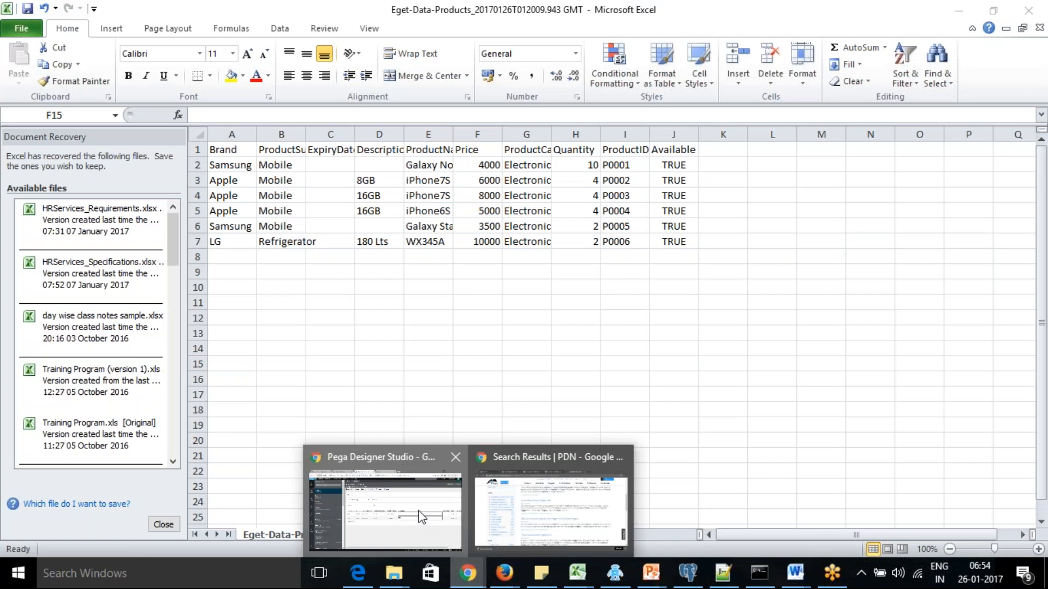
click(421, 516)
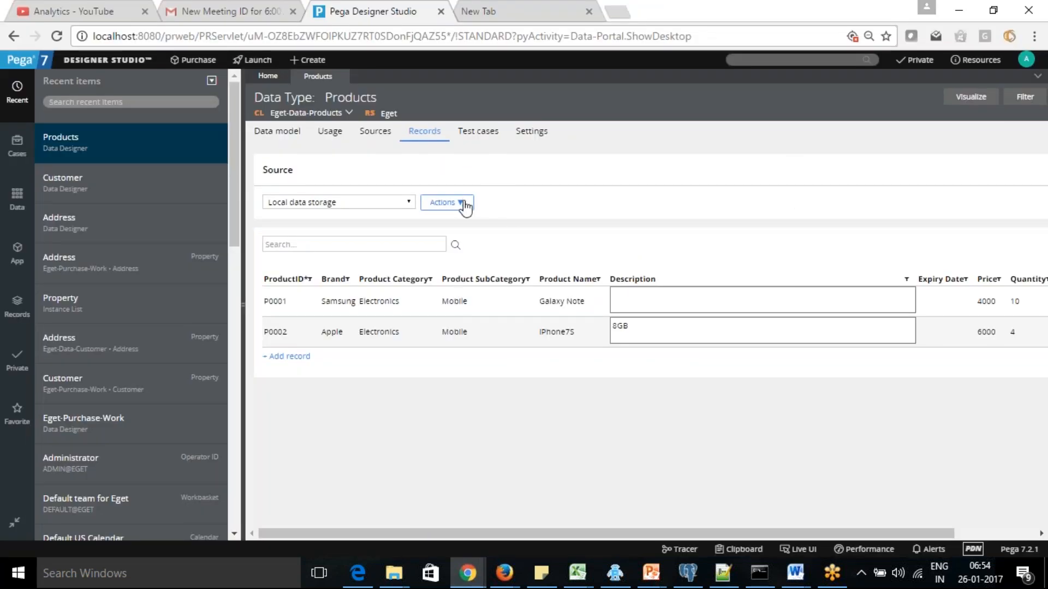
key(alt+Tab)
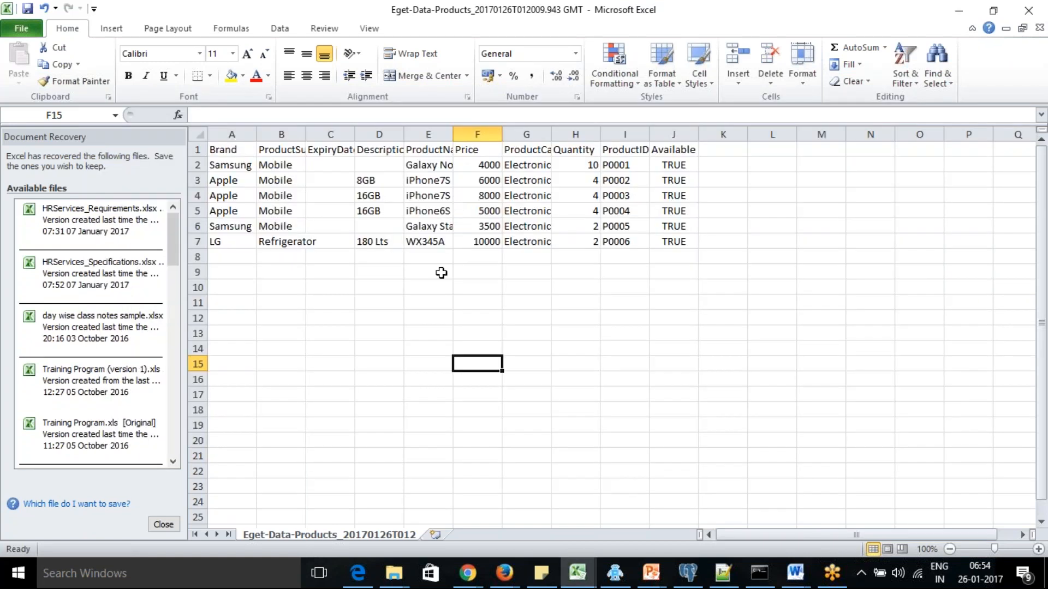
key(alt+Tab)
click(461, 203)
click(458, 250)
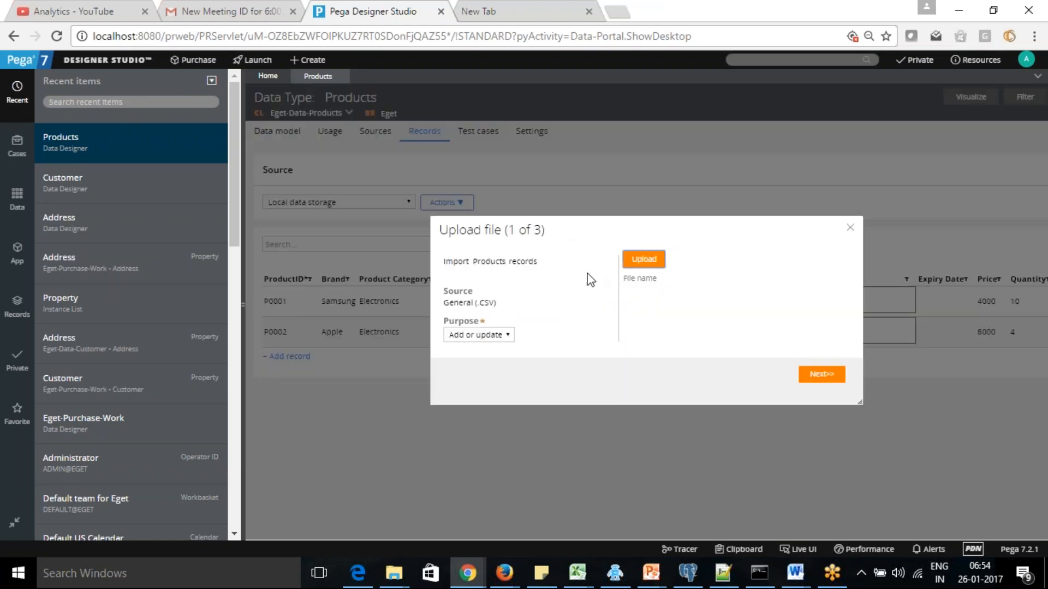
Upload Eget-Data-Products_20170126T012009.943 GMT.csv from the Downloads folder as the source file for the import
click(644, 259)
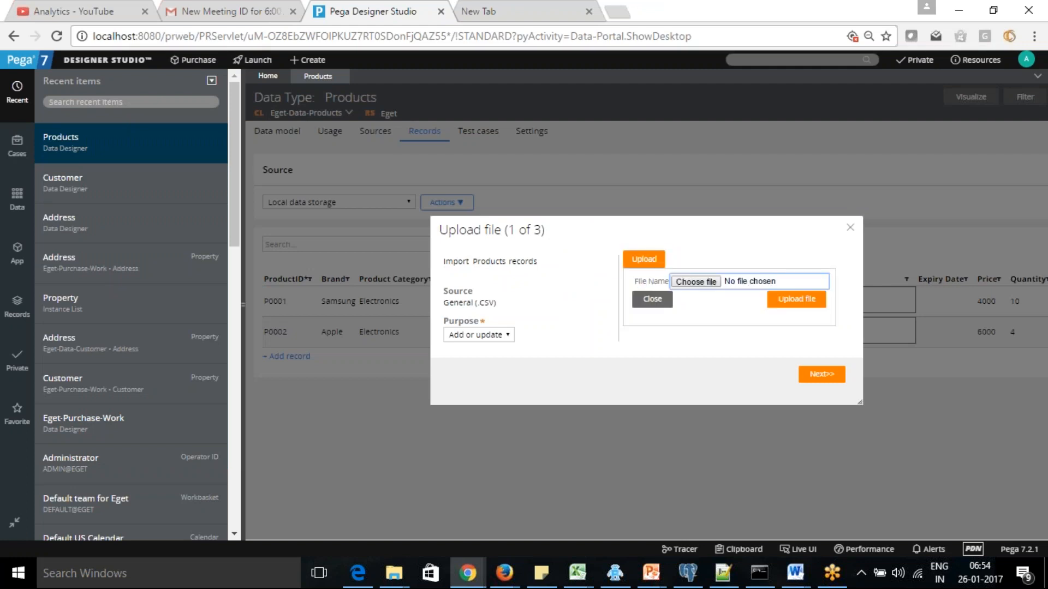
click(698, 283)
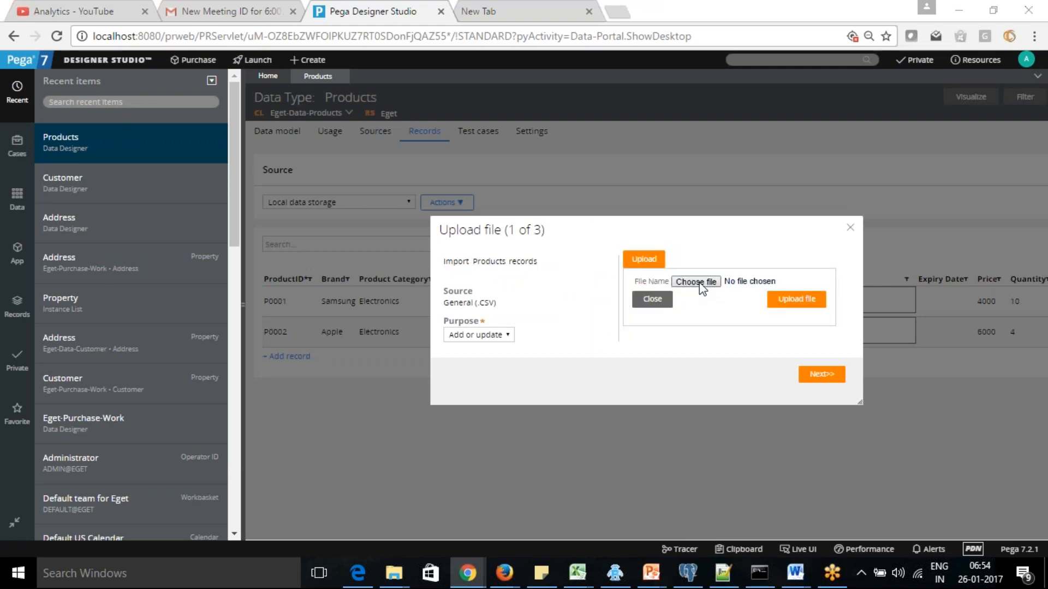
click(589, 298)
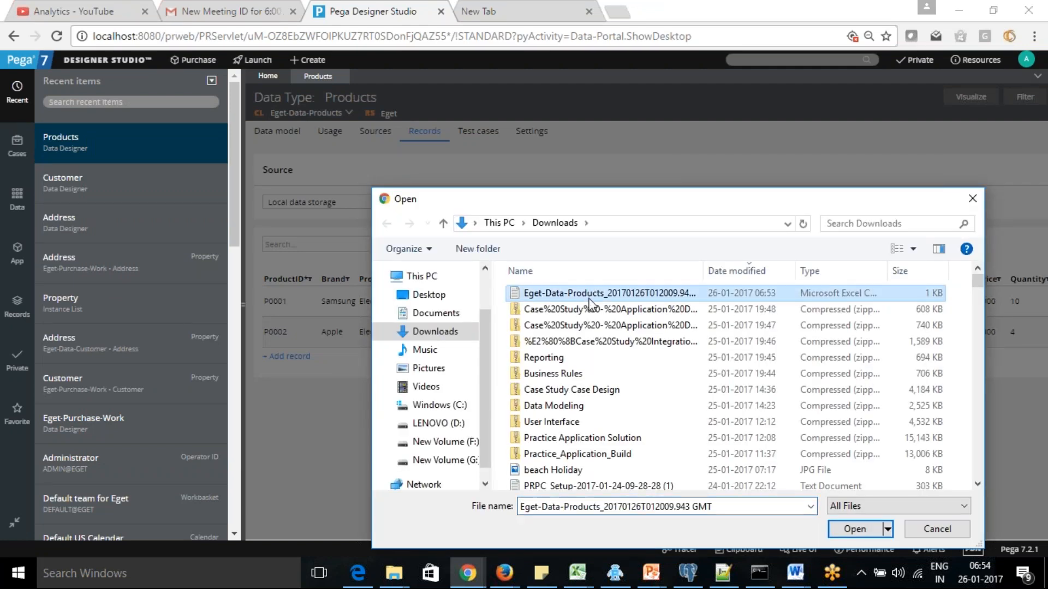
click(856, 532)
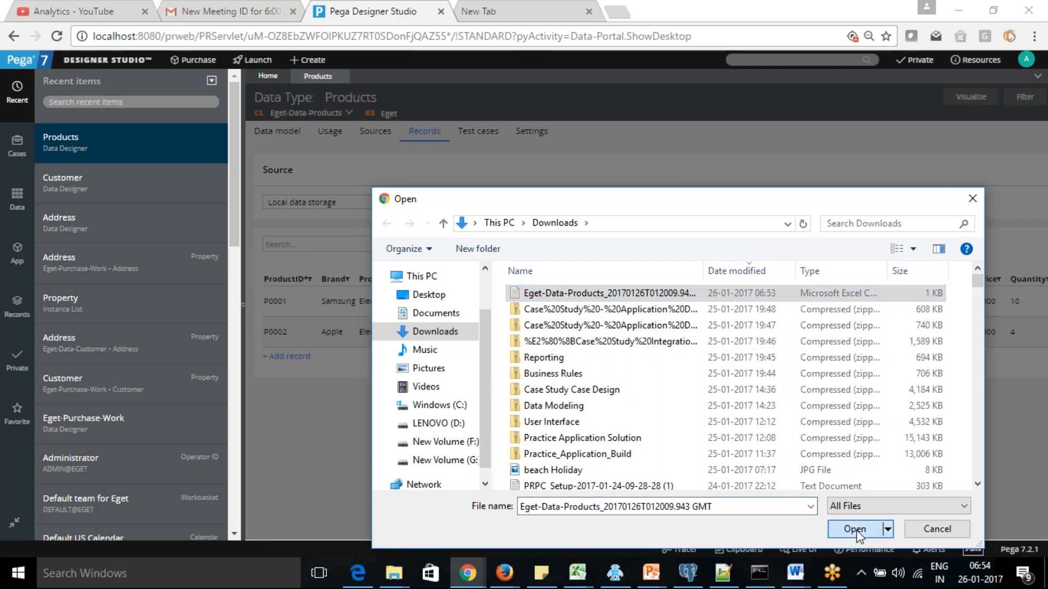
click(805, 309)
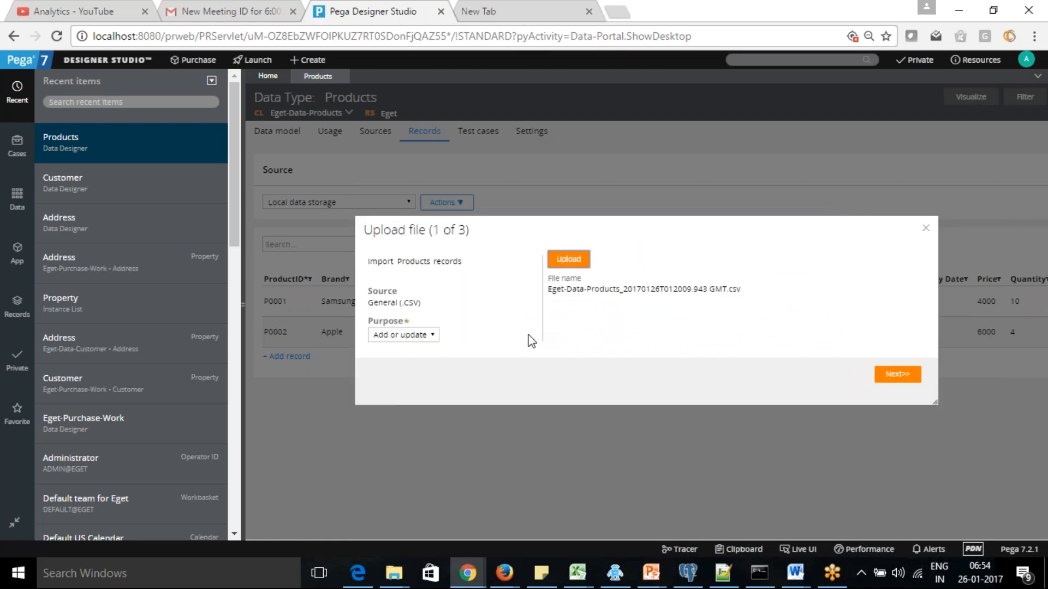
Accept the field mapping with records matched by ProductID, import the product records and finish the import
click(904, 376)
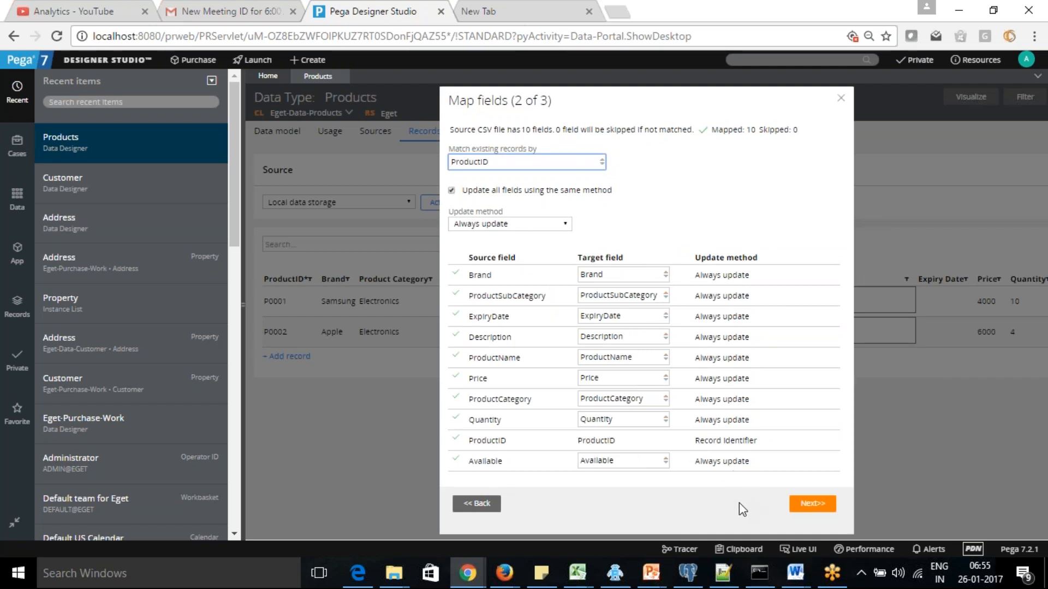
click(817, 505)
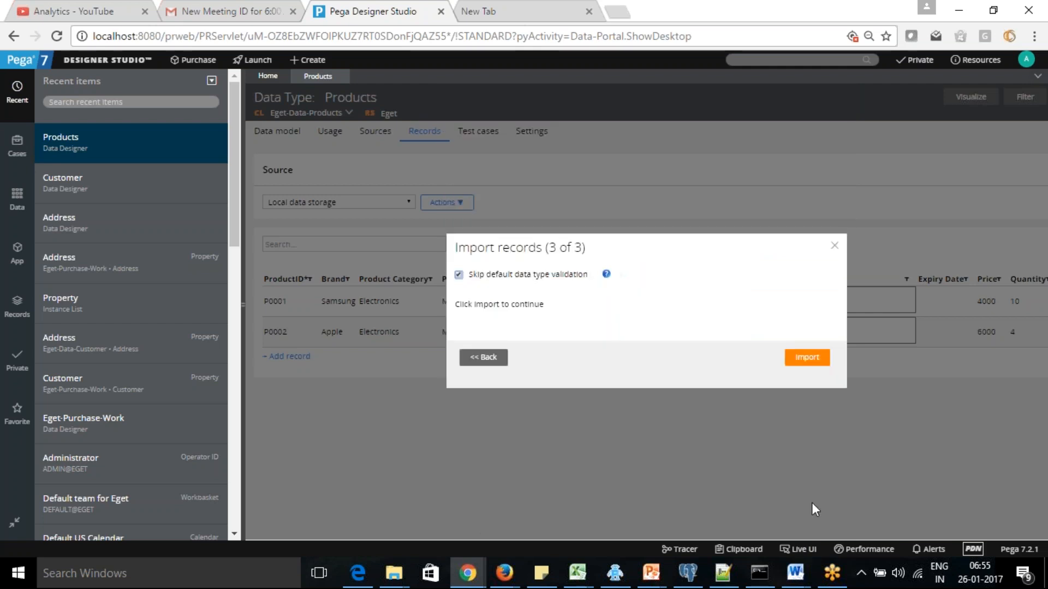
click(815, 358)
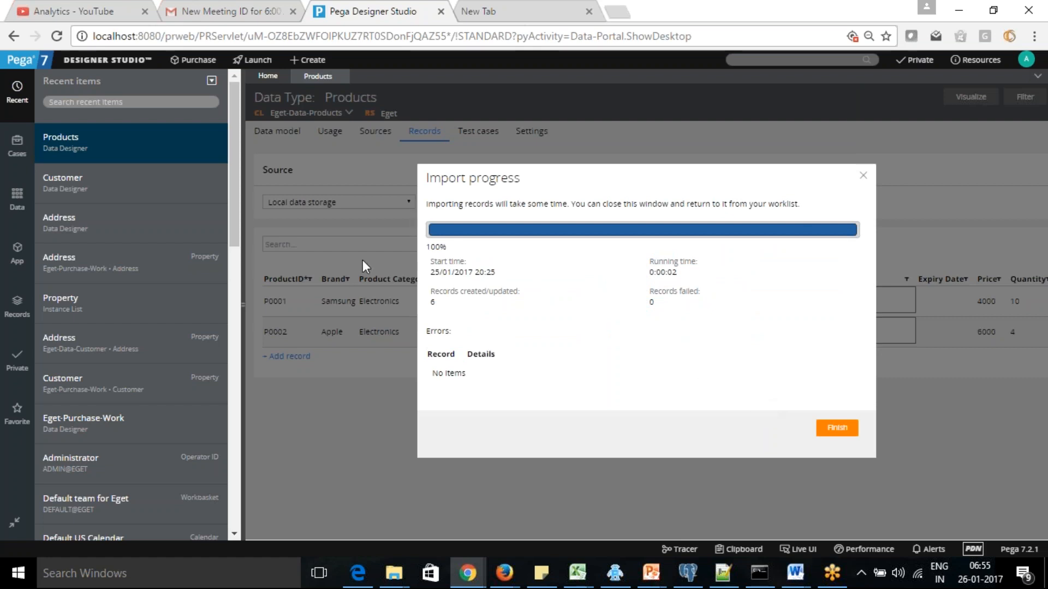
click(843, 432)
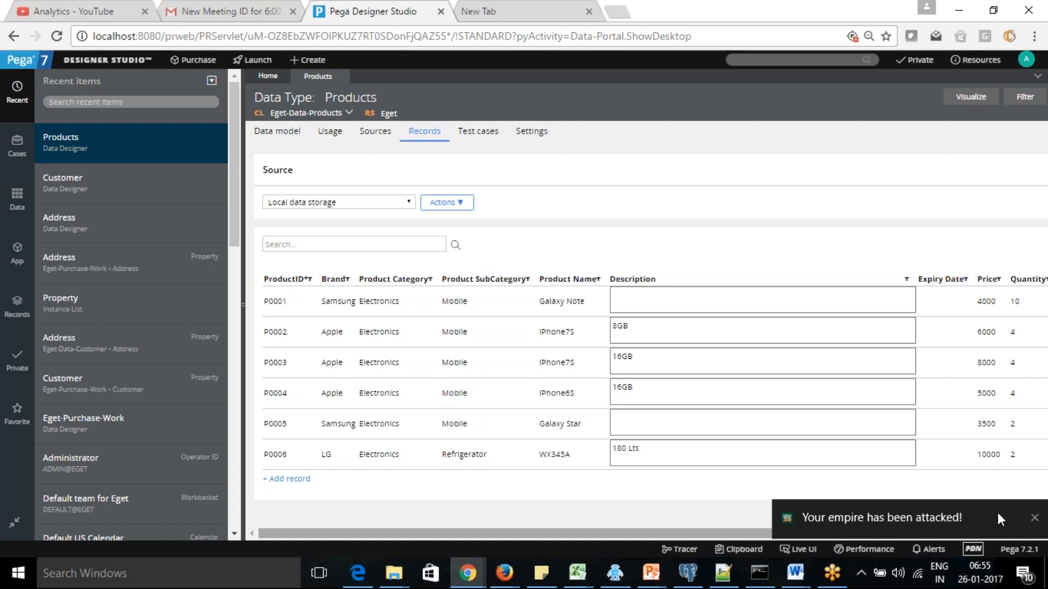
click(1035, 519)
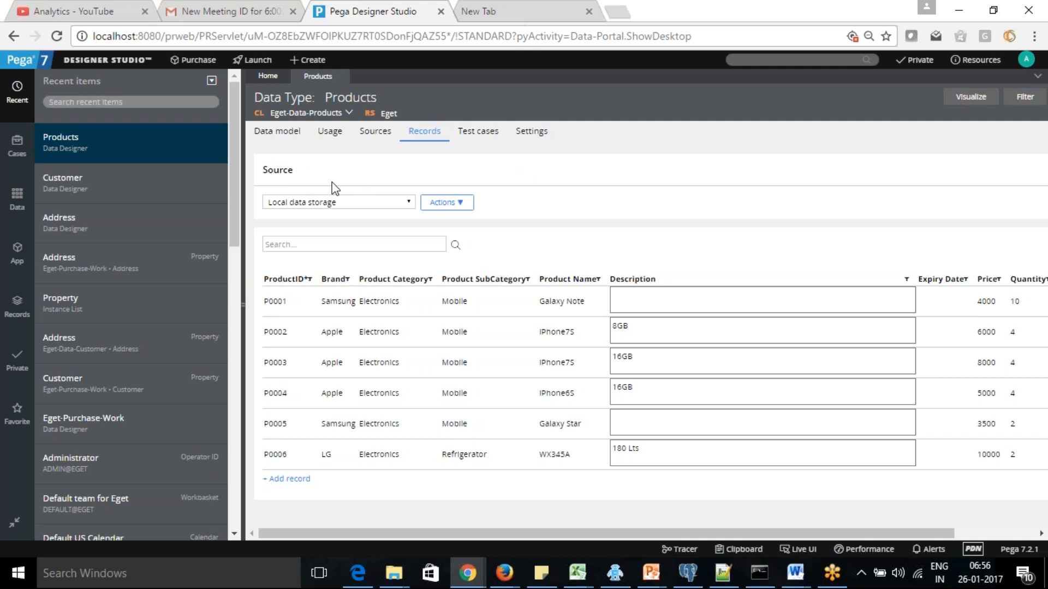
Review the sources and usage of the Products data type and open its D_Products data page
click(375, 132)
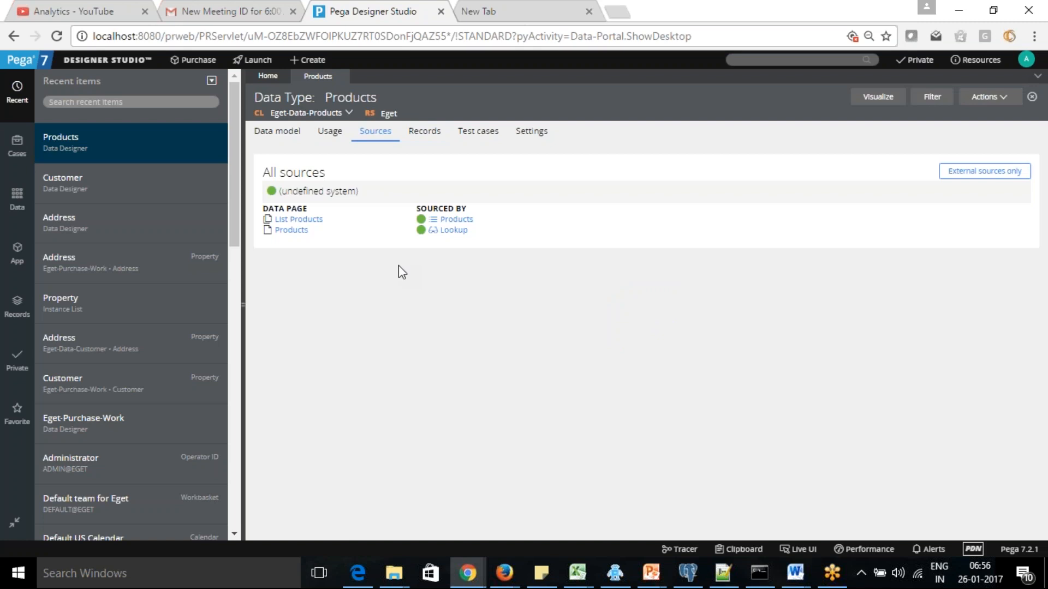
click(327, 136)
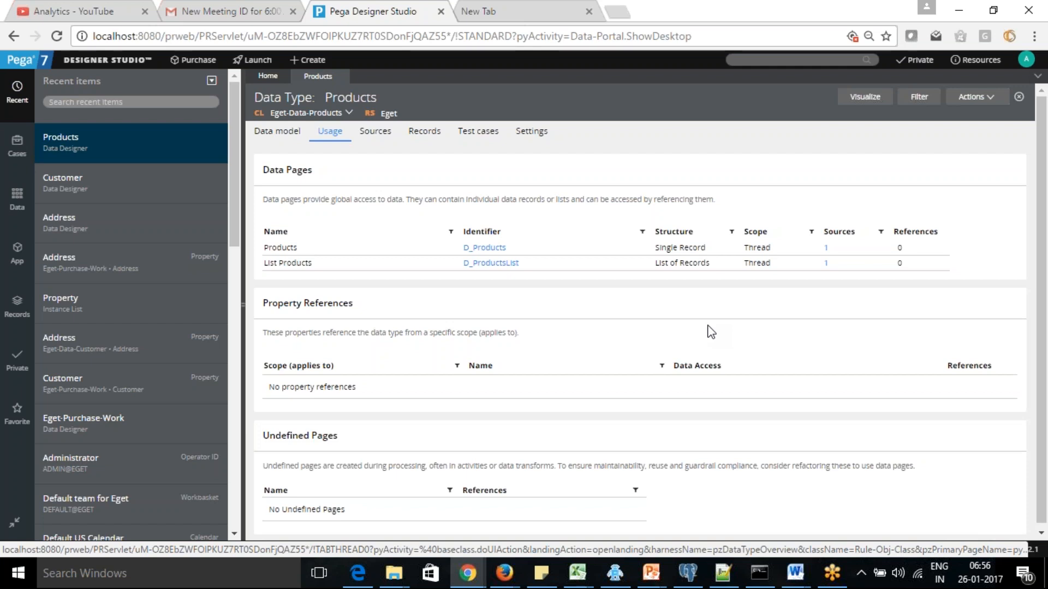
click(491, 248)
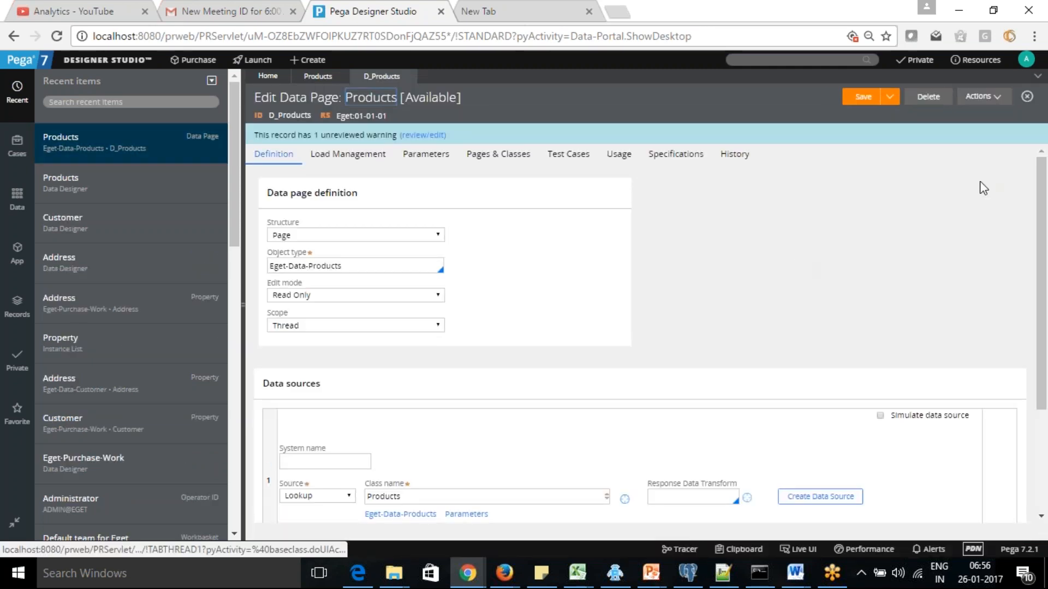
Run the D_Products data page for ProductID P0001 and examine the returned property values
click(1001, 97)
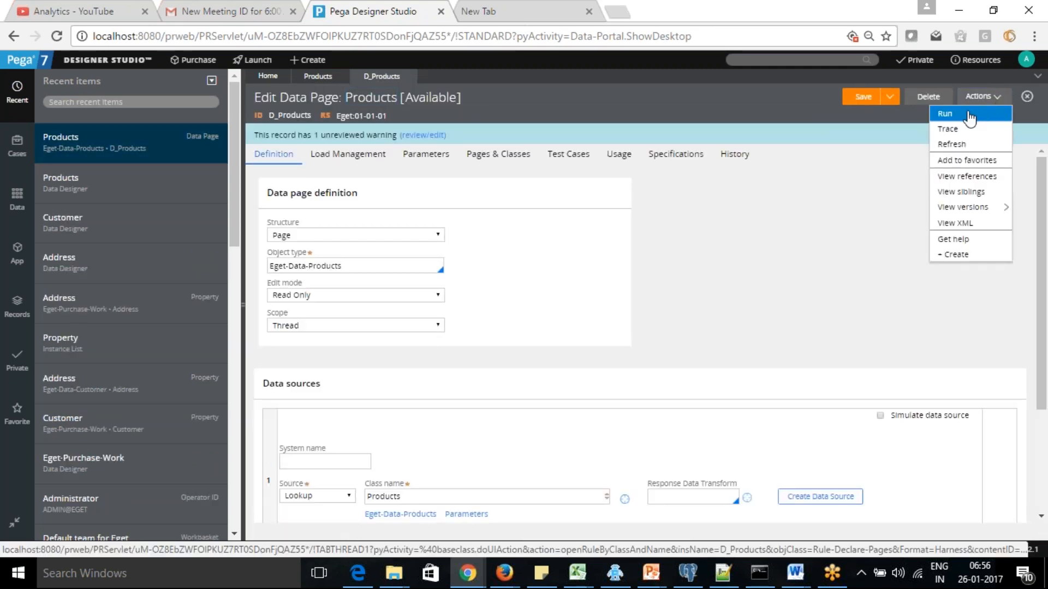
click(943, 113)
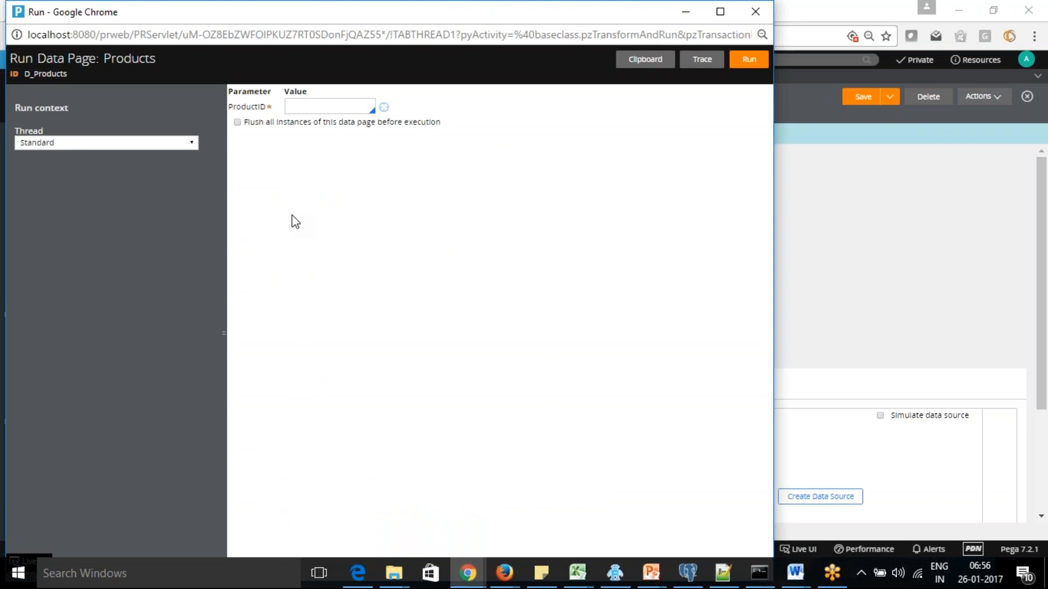
click(338, 106)
text(P0001)
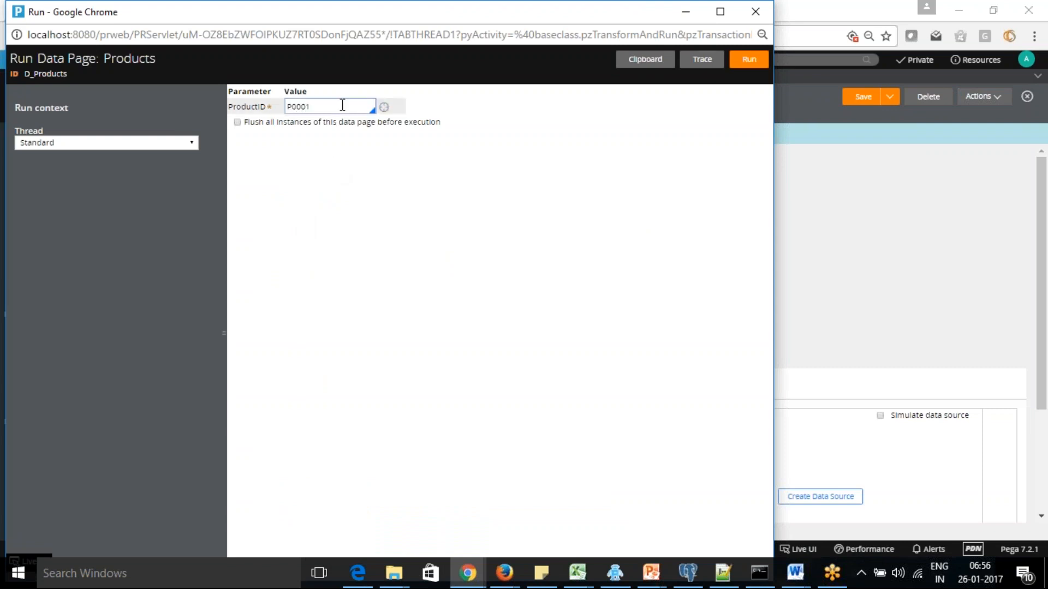
click(739, 64)
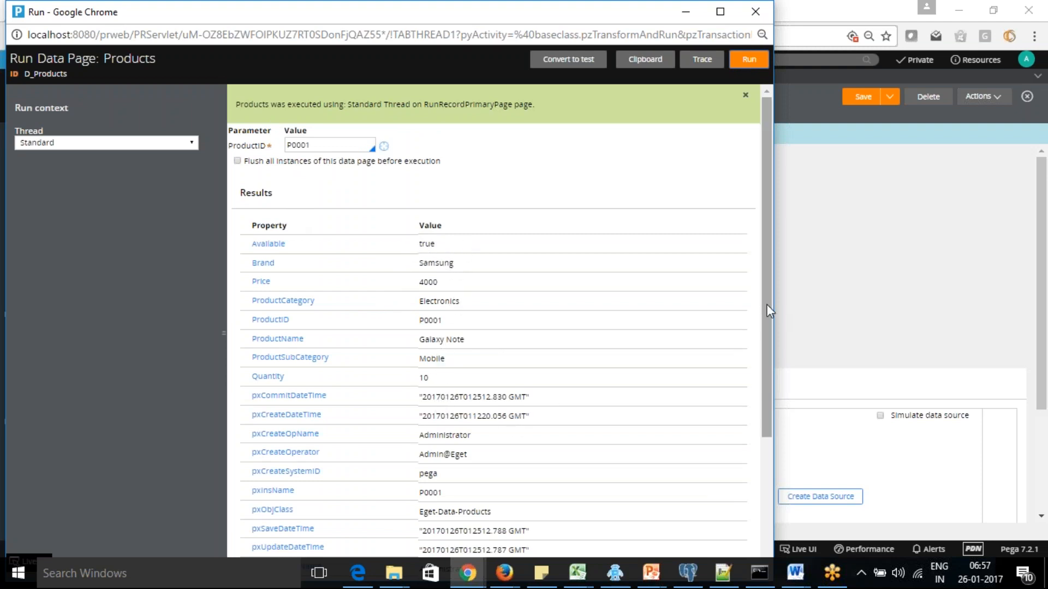
drag(767, 294, 780, 379)
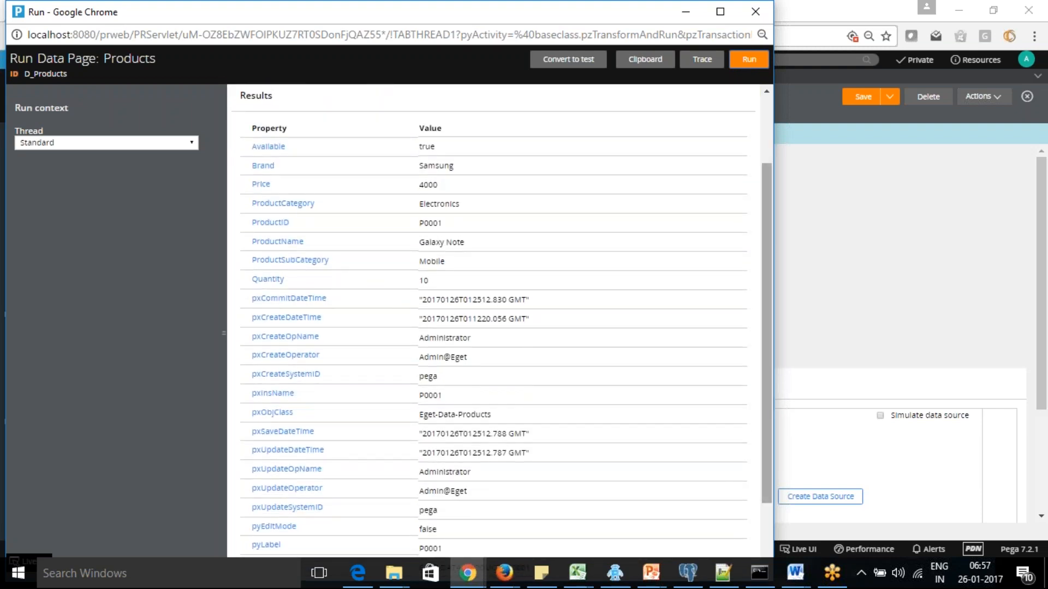
drag(768, 418, 765, 335)
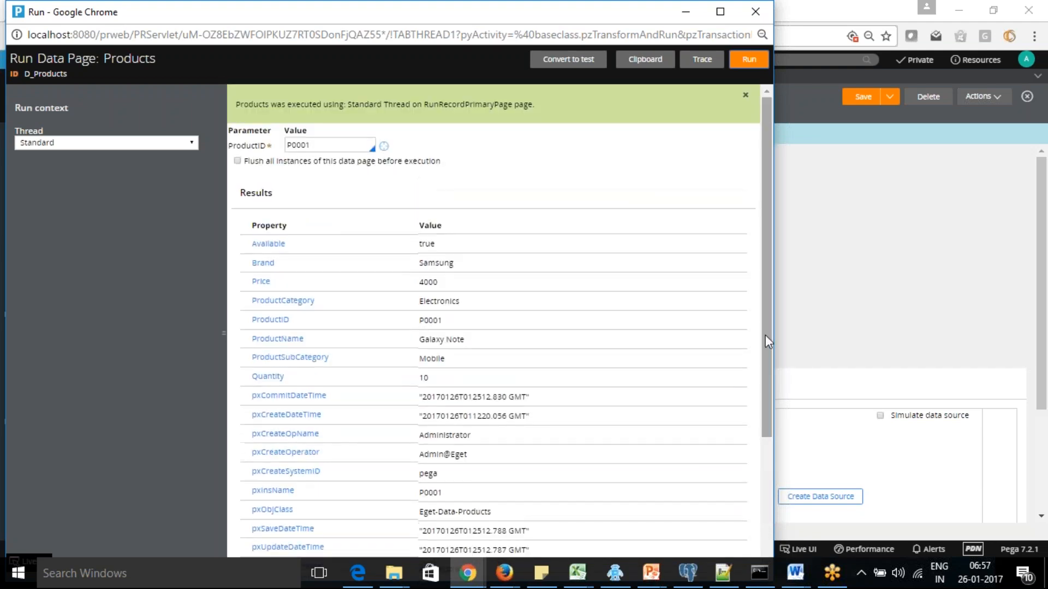
Rerun the D_Products data page with the ProductID parameter set to P0002
click(323, 145)
key(BackSpace)
text(2)
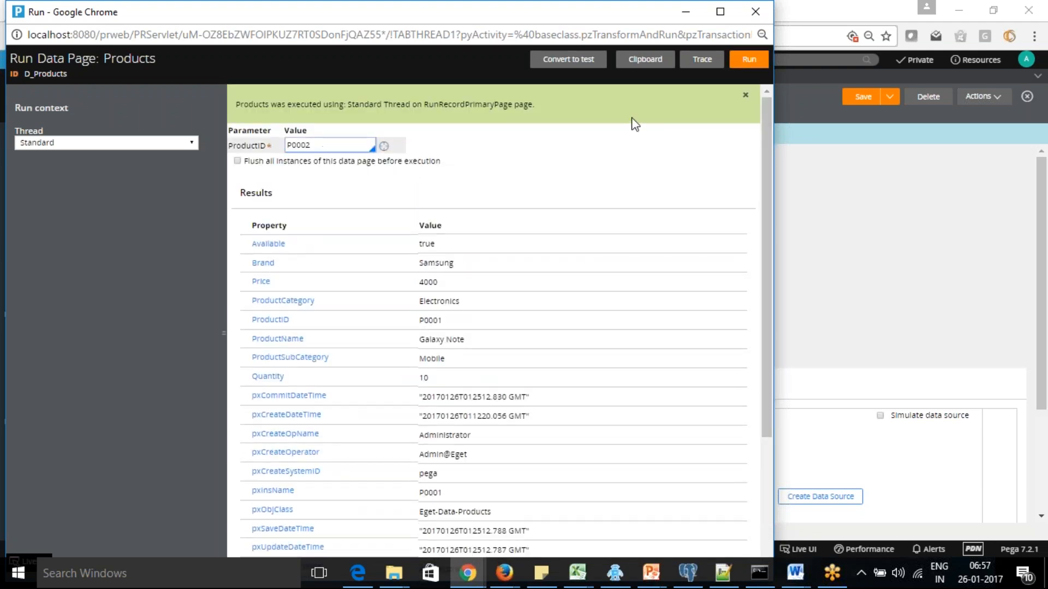
click(751, 60)
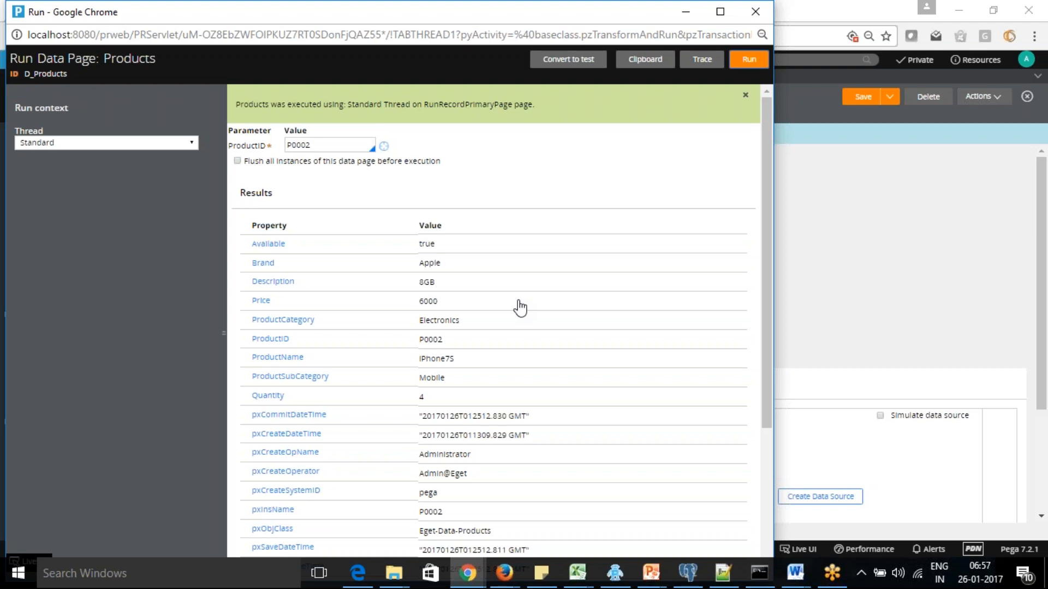
Leave the data page run window and display the Eget-Data-Products class in the application explorer
click(677, 10)
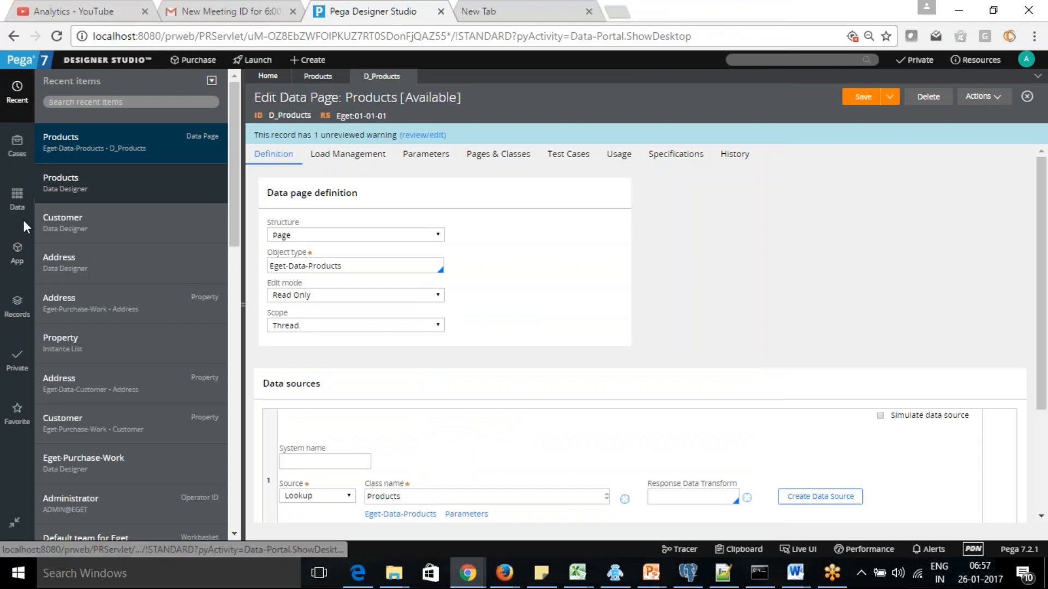
click(11, 253)
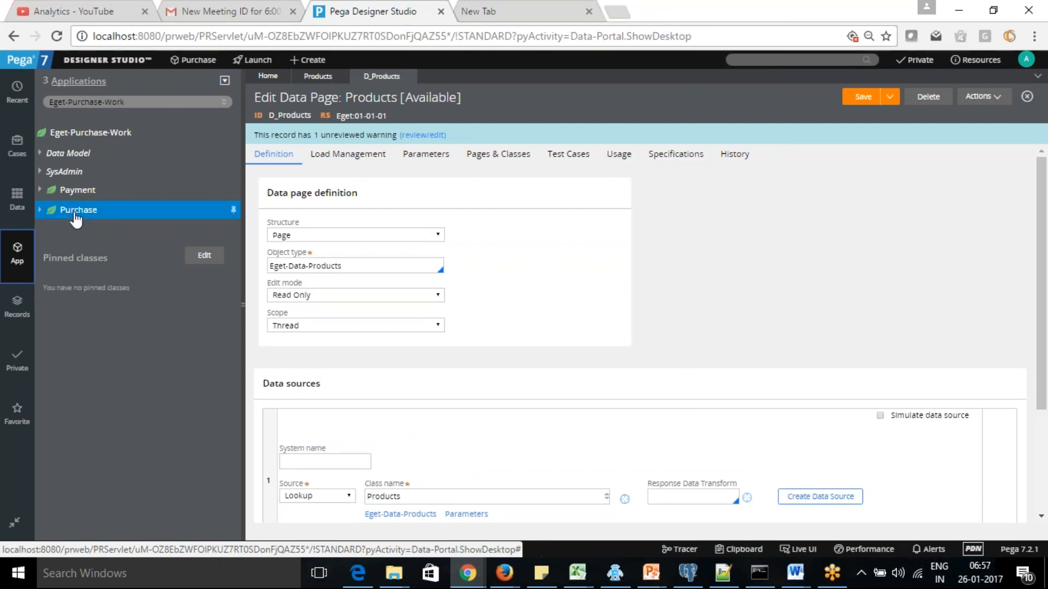
click(110, 101)
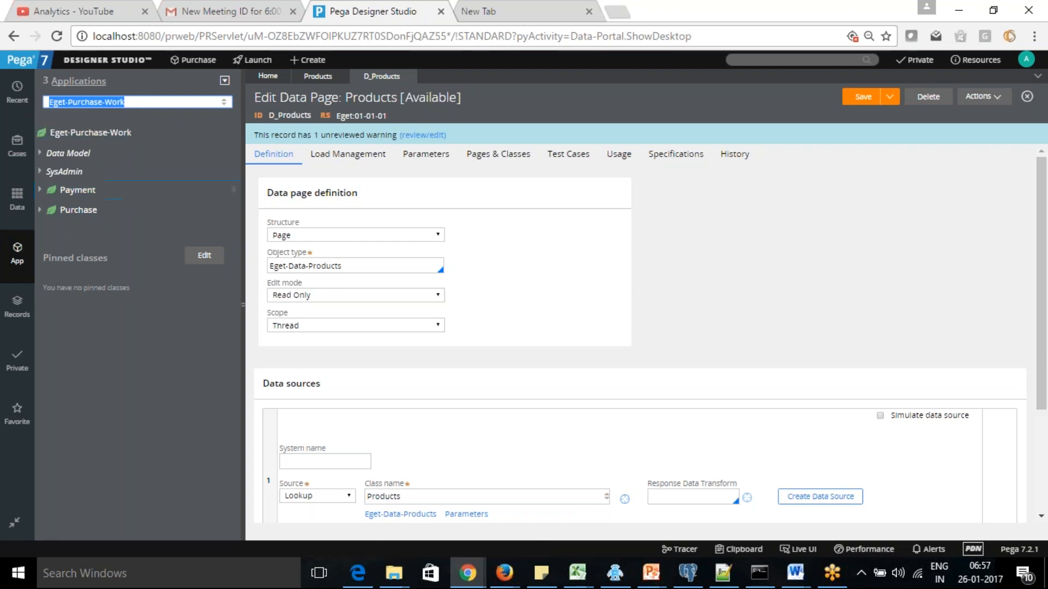
click(71, 102)
drag(69, 102, 124, 102)
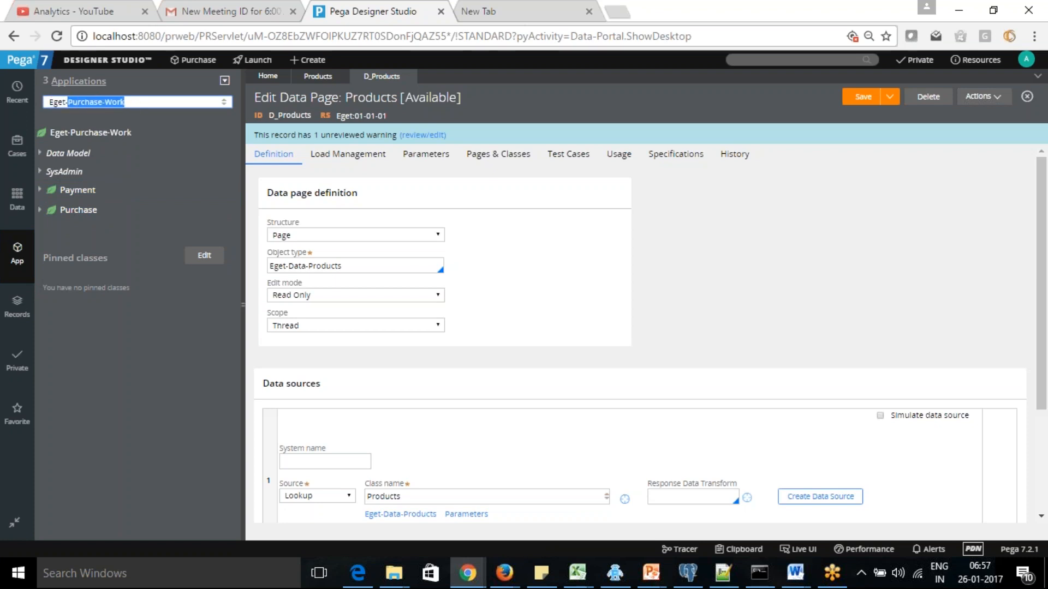
text(Da)
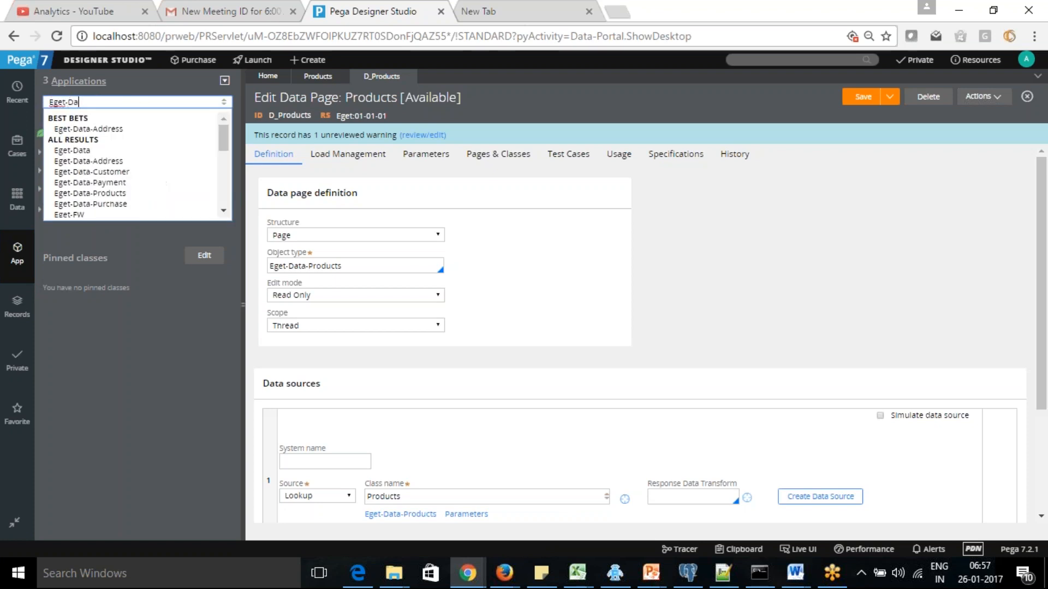
text(ta-Pro)
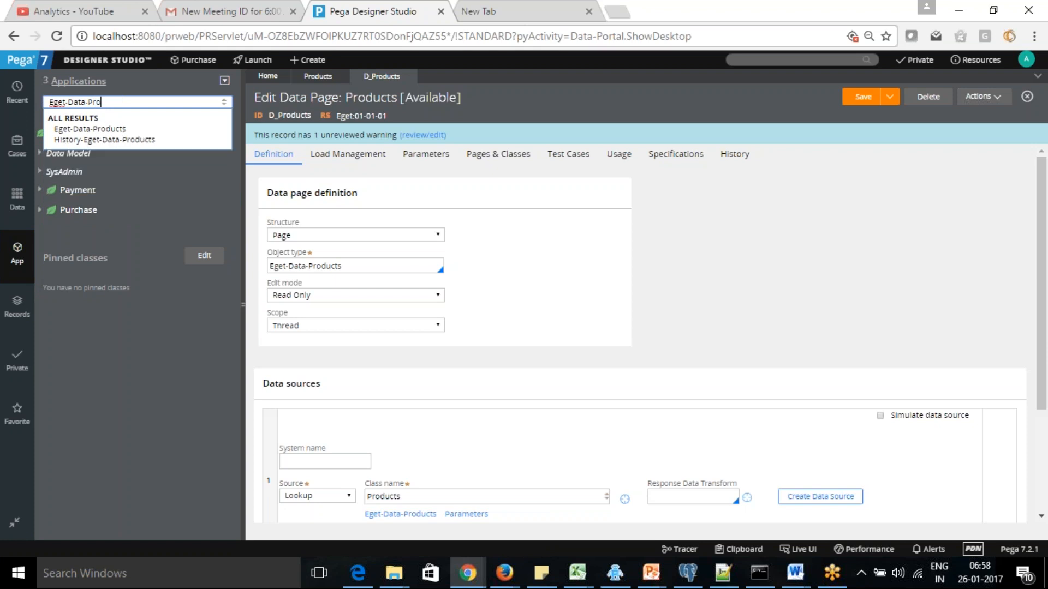
click(90, 129)
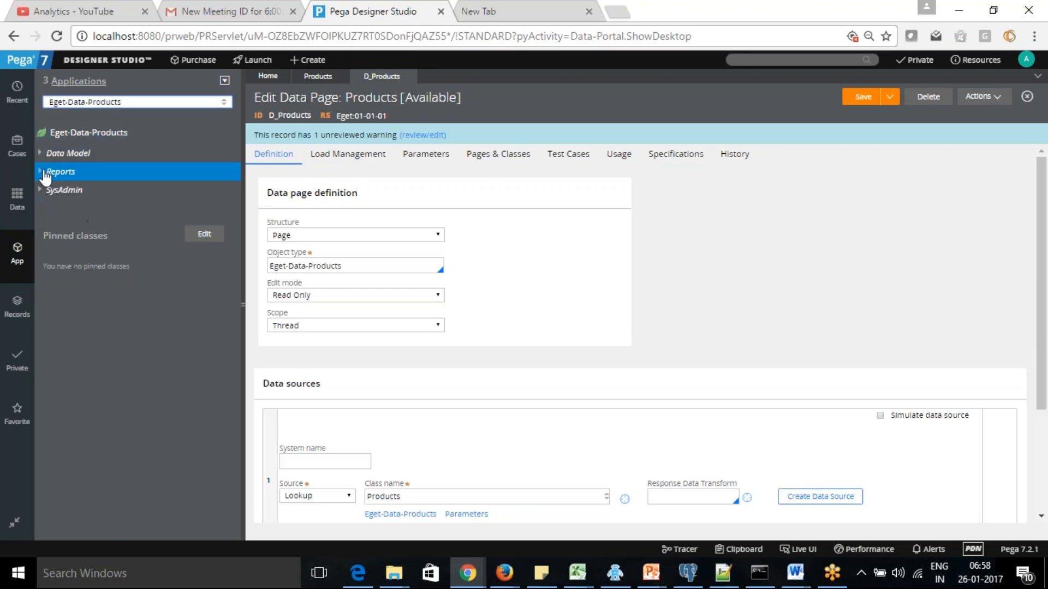
Create and open a section labelled ProductDetails that applies to Eget-Data-Products in the Purchase ruleset, version 01-01-01
click(85, 140)
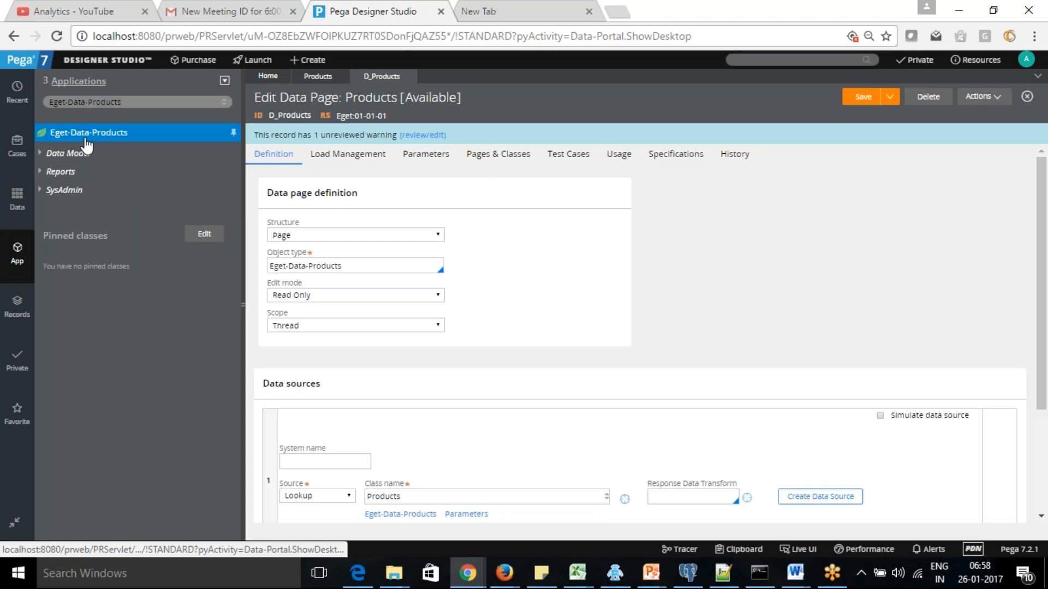
right_click(85, 143)
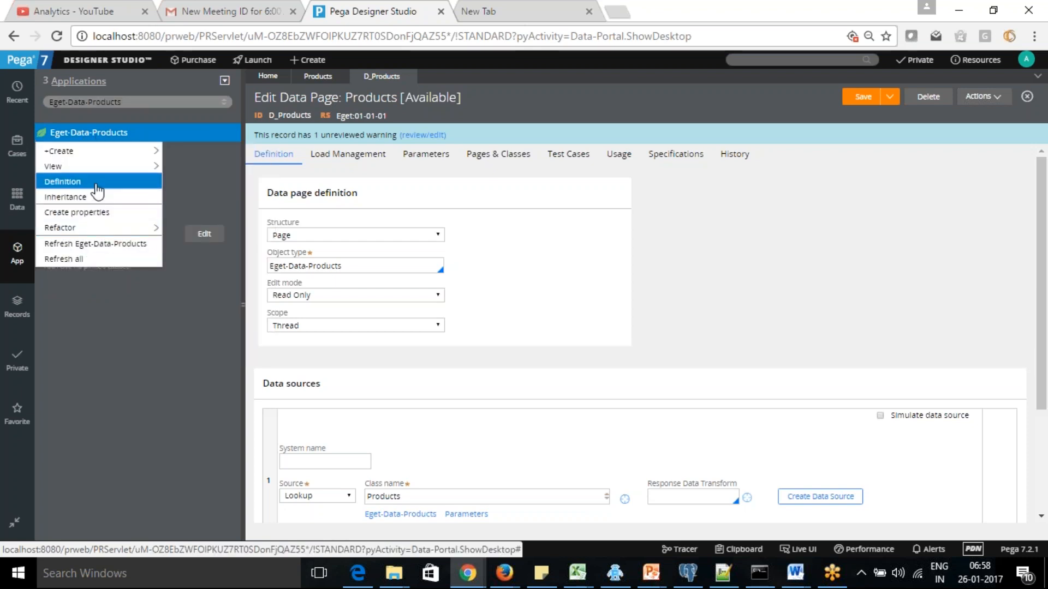
mouse_move(115, 155)
mouse_move(191, 156)
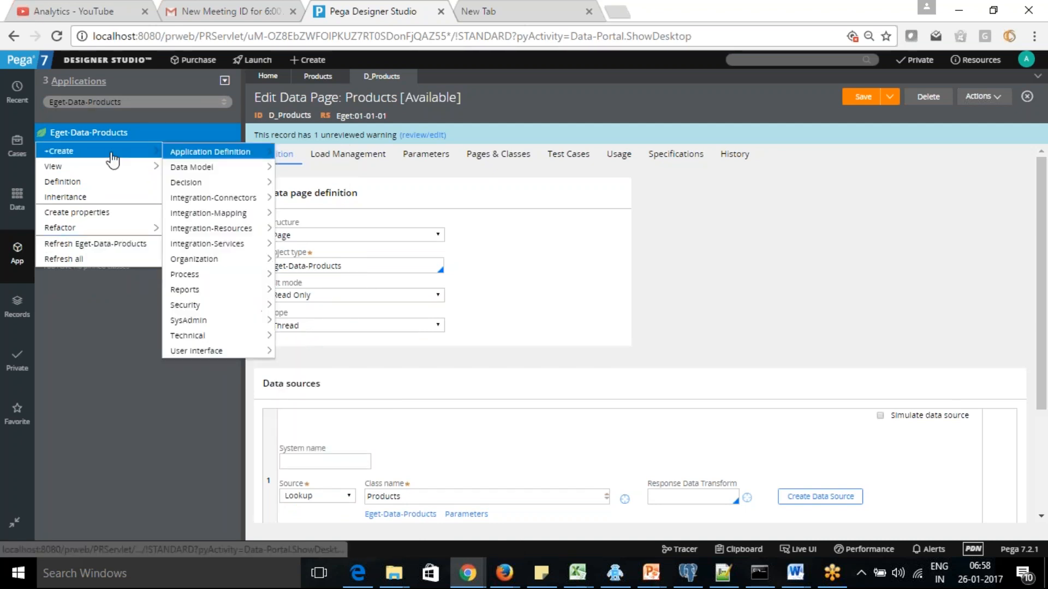
mouse_move(226, 355)
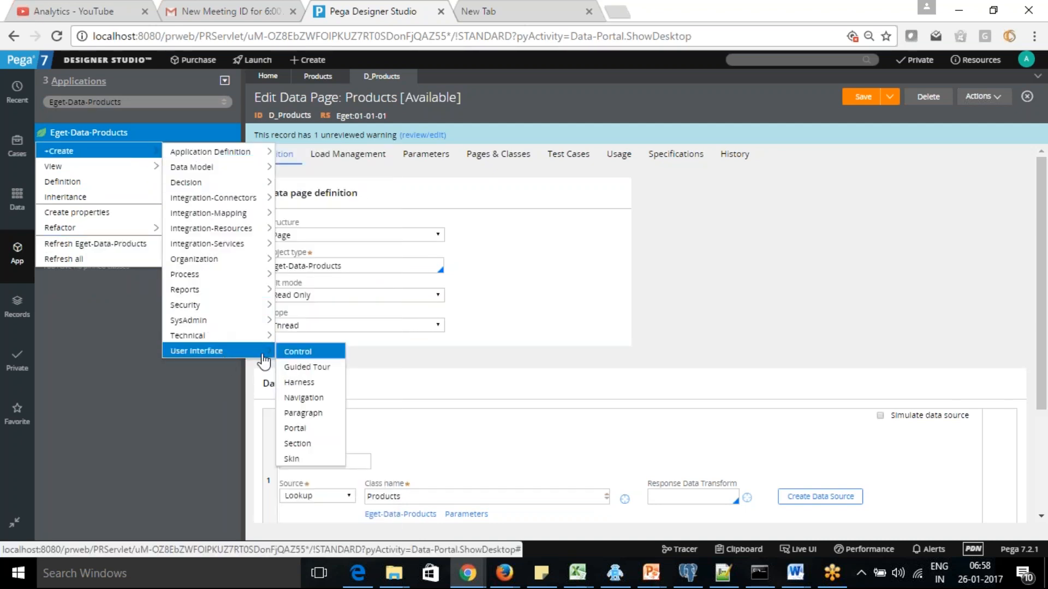
click(309, 445)
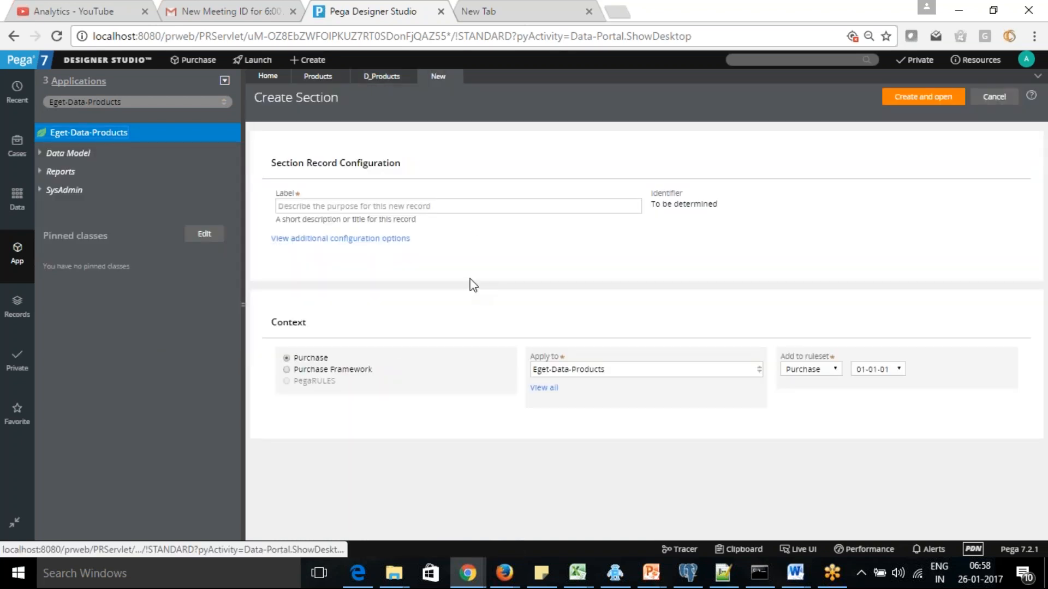
click(476, 207)
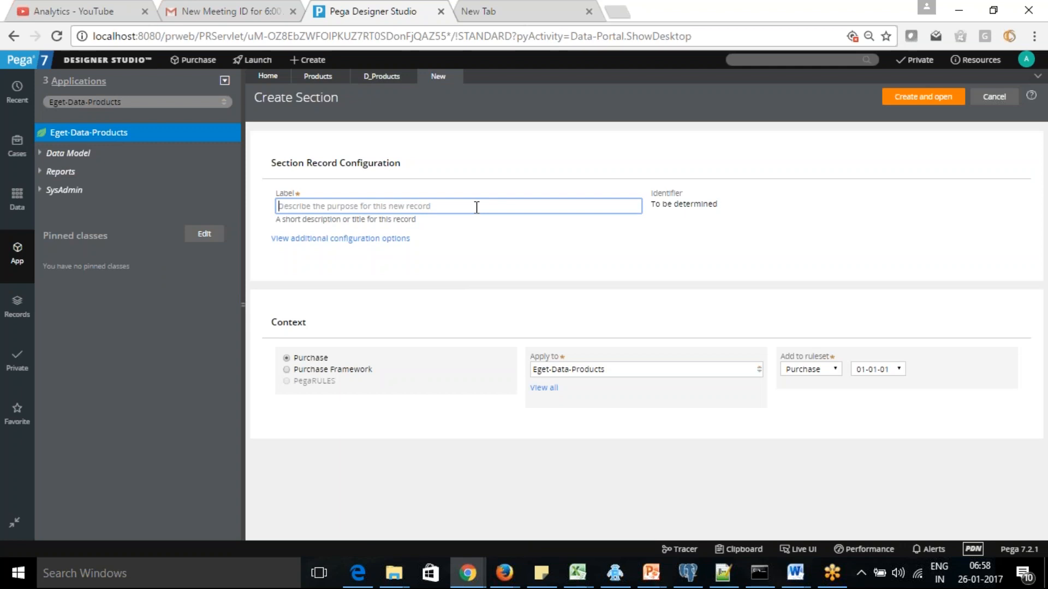
text(Product)
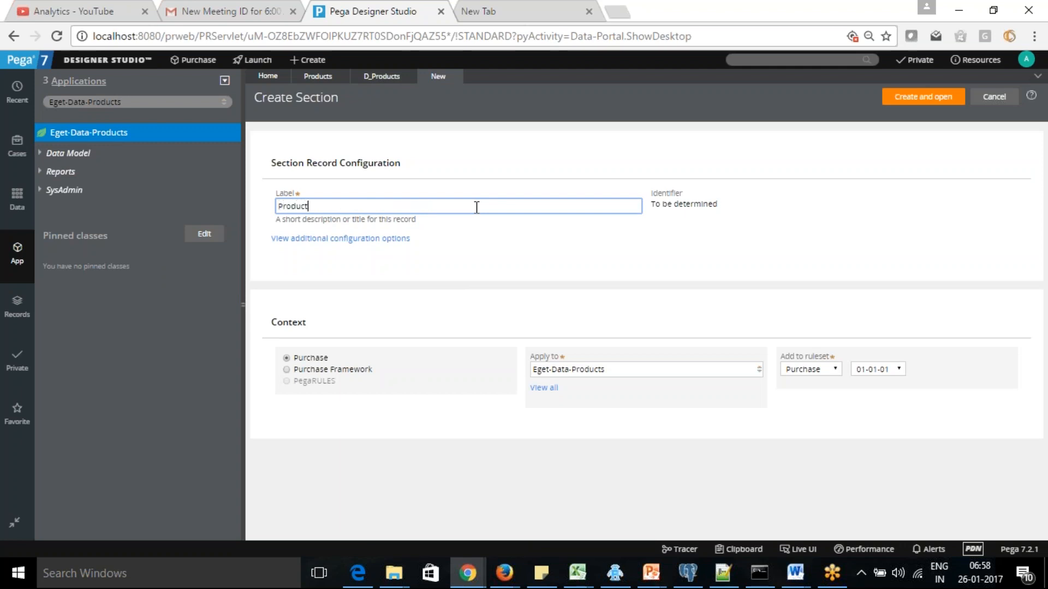
text(Details)
click(557, 273)
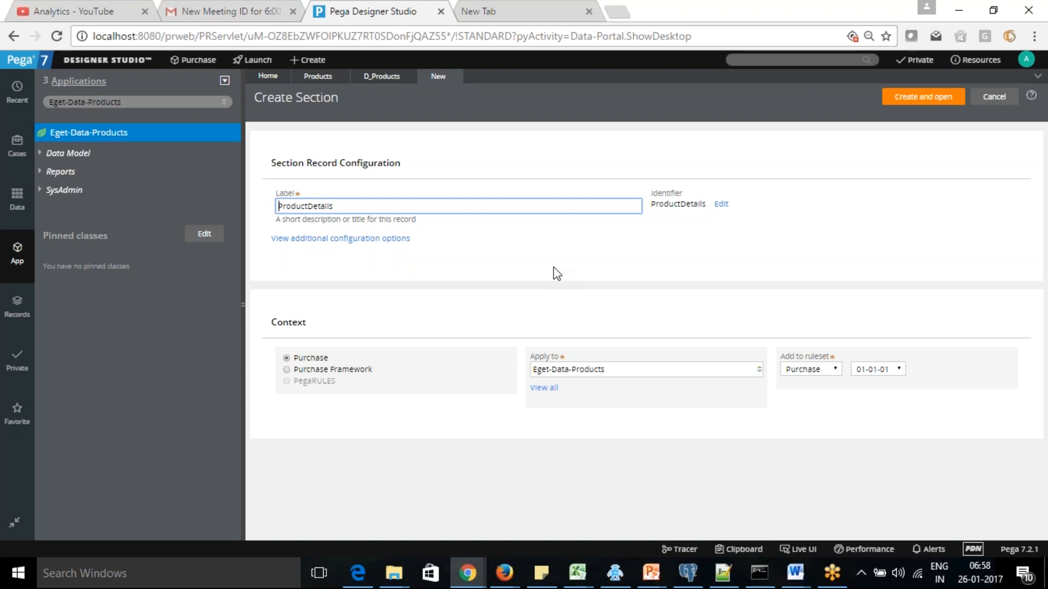
click(922, 98)
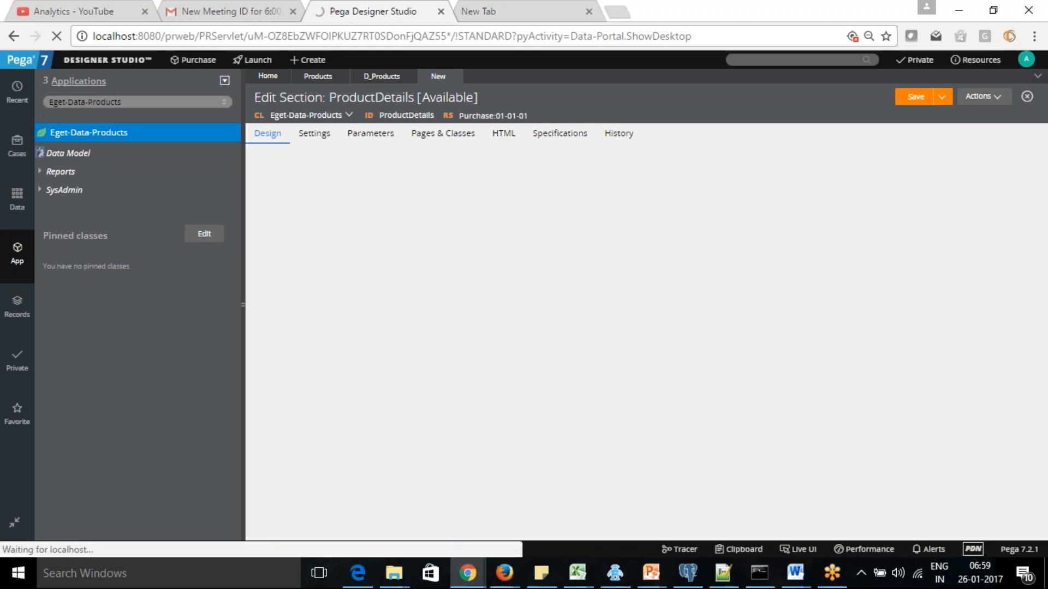
click(224, 8)
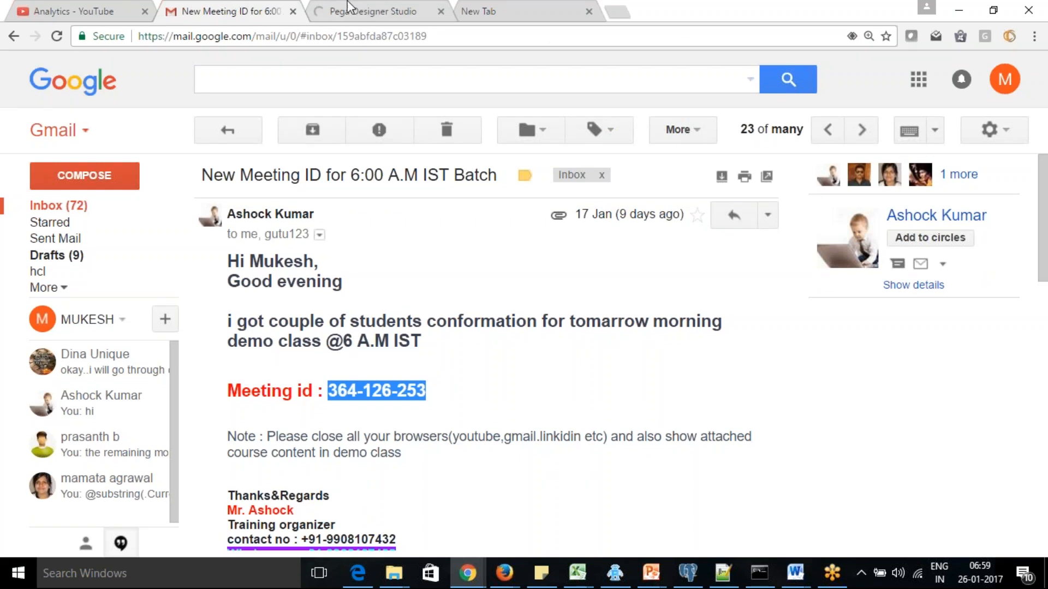
click(349, 8)
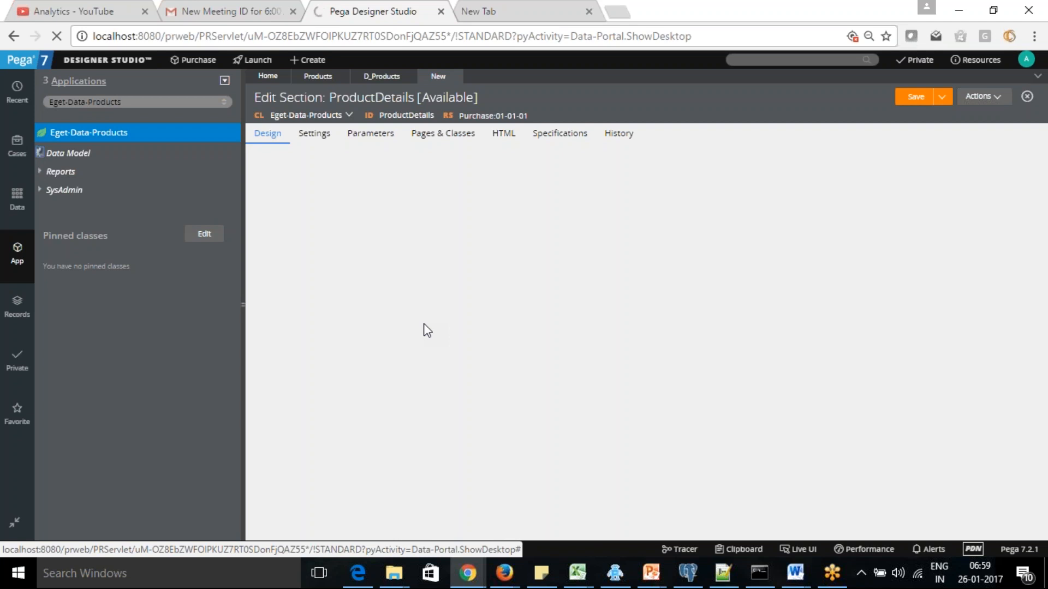
click(380, 76)
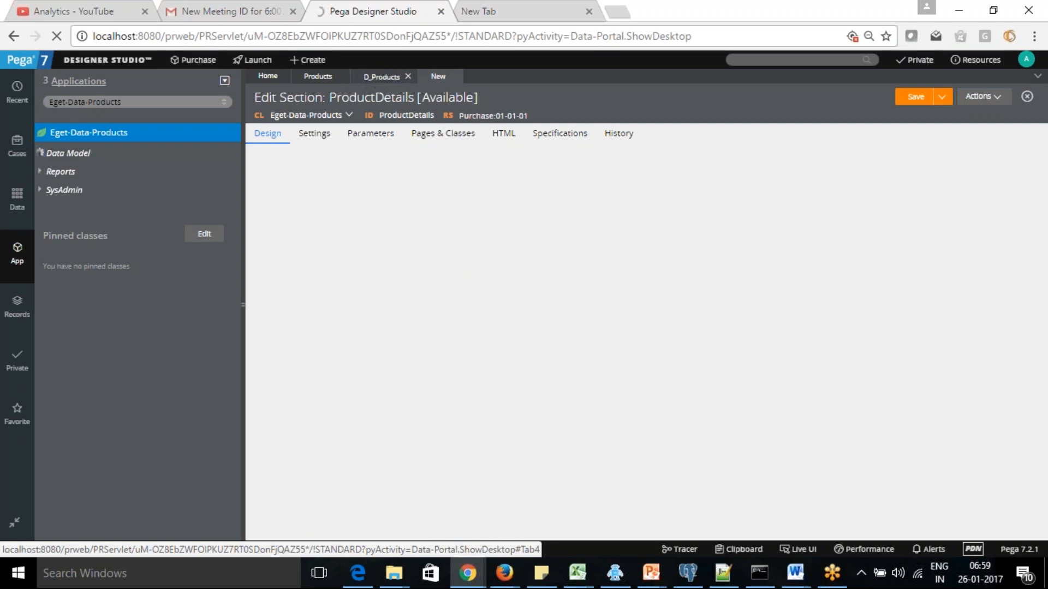
click(318, 77)
click(390, 77)
click(436, 77)
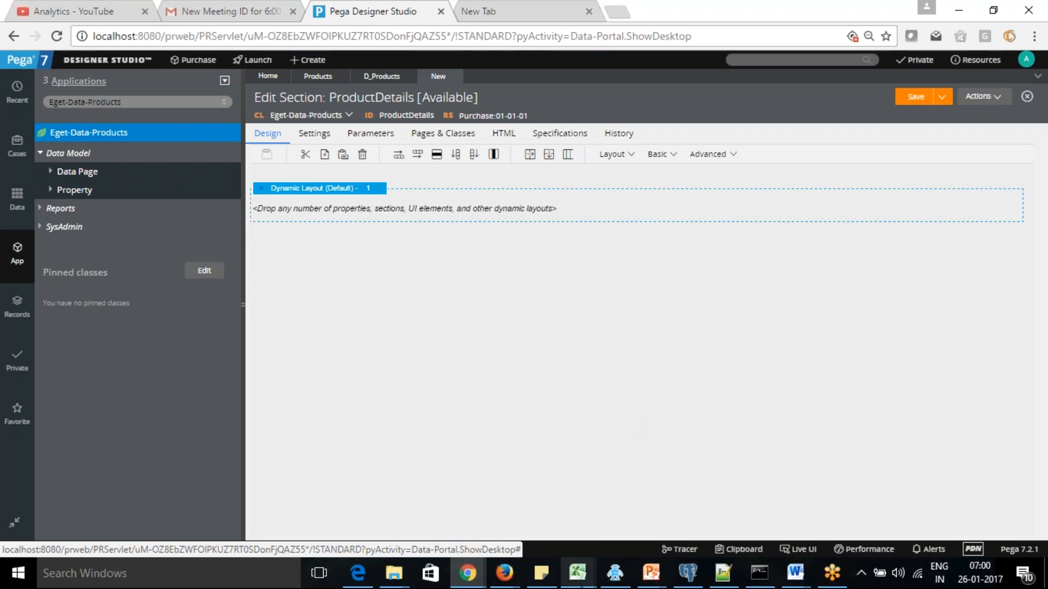
Add a repeating layout of type Grid inside the default dynamic layout of the ProductDetails section
click(632, 156)
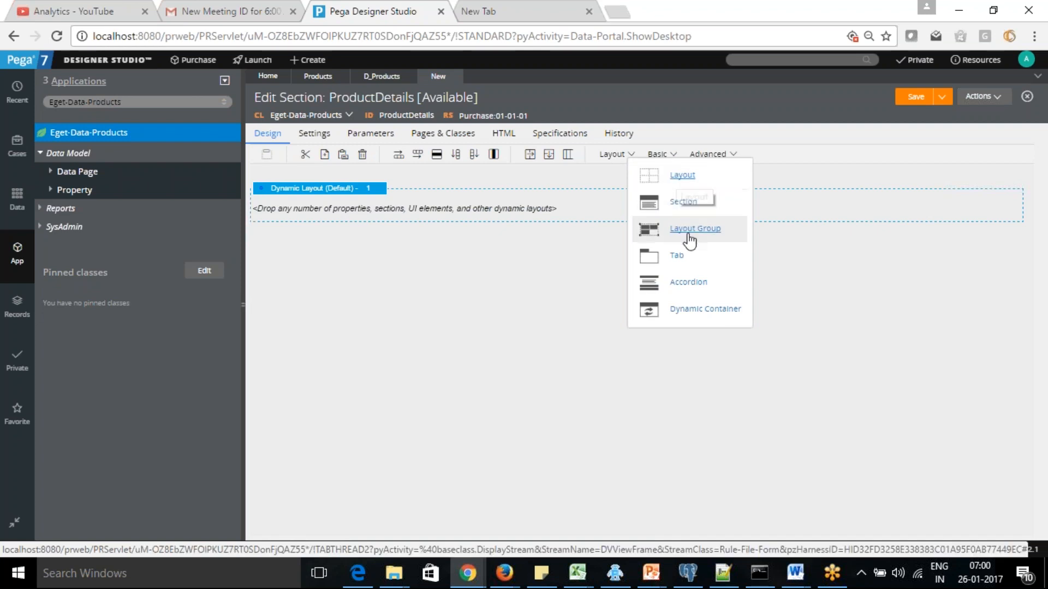
drag(701, 184, 499, 210)
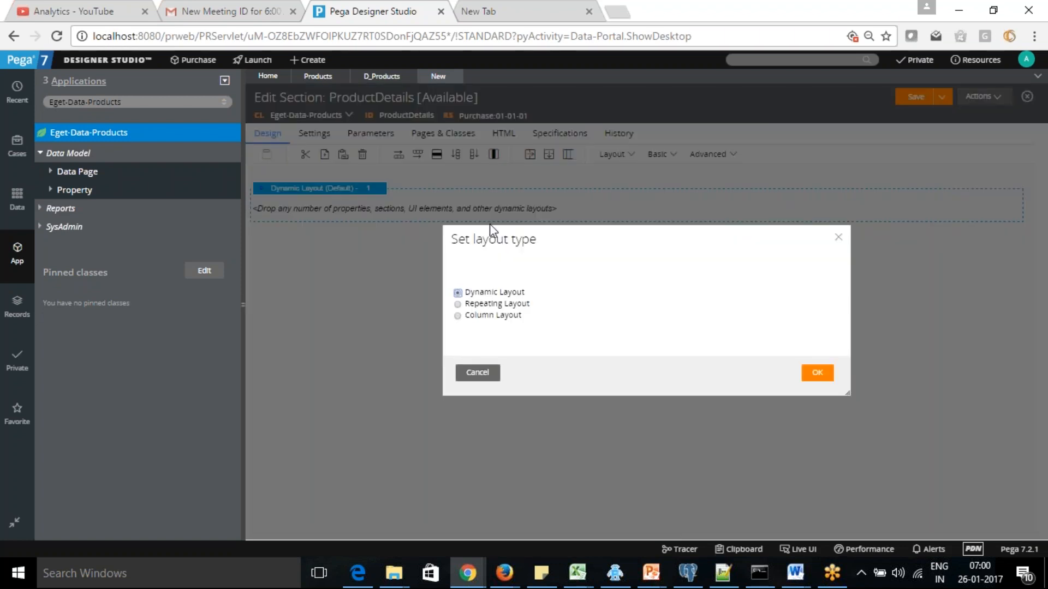
click(458, 305)
click(589, 305)
click(579, 329)
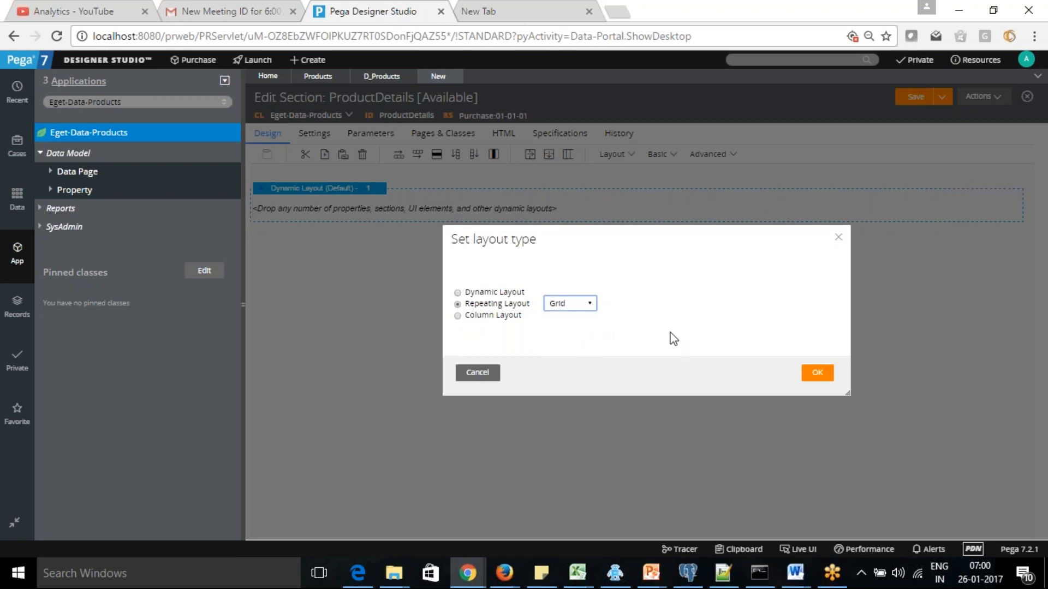
click(817, 375)
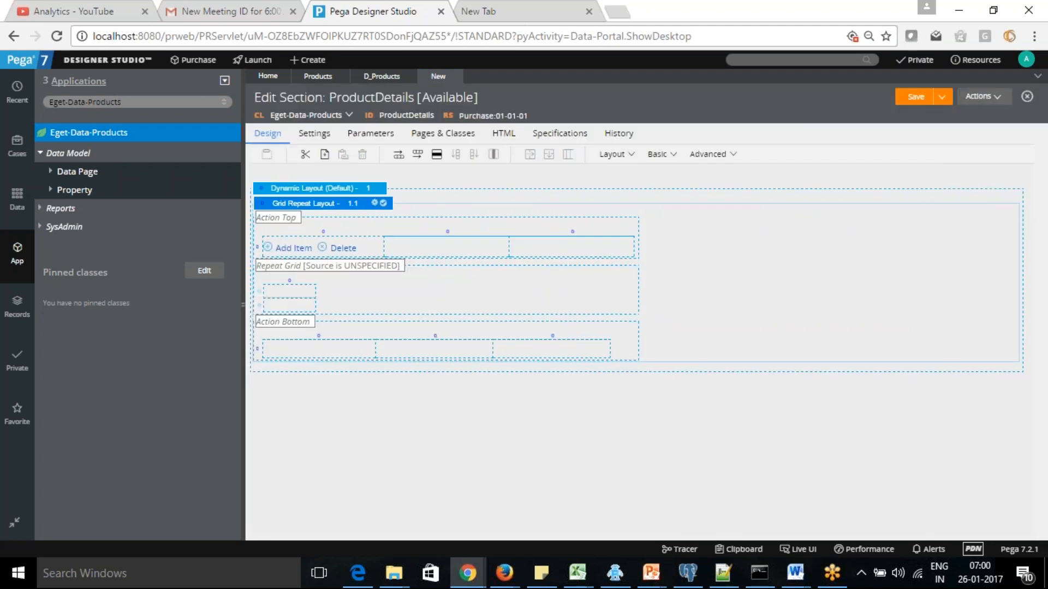
Set the grid layout's source to Data Page and choose D_ProductsList as its data page
click(375, 204)
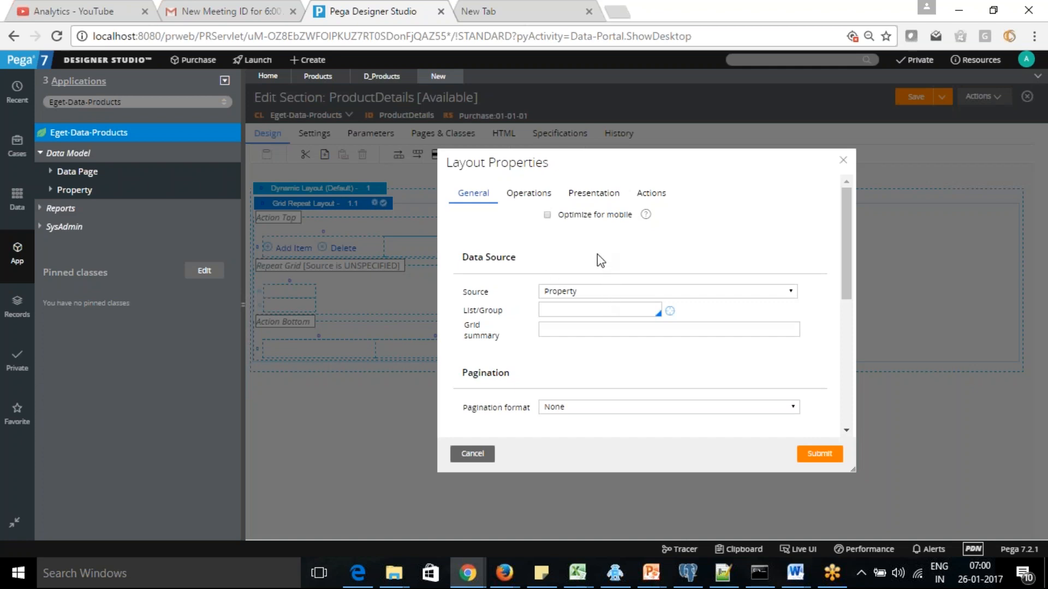
click(791, 293)
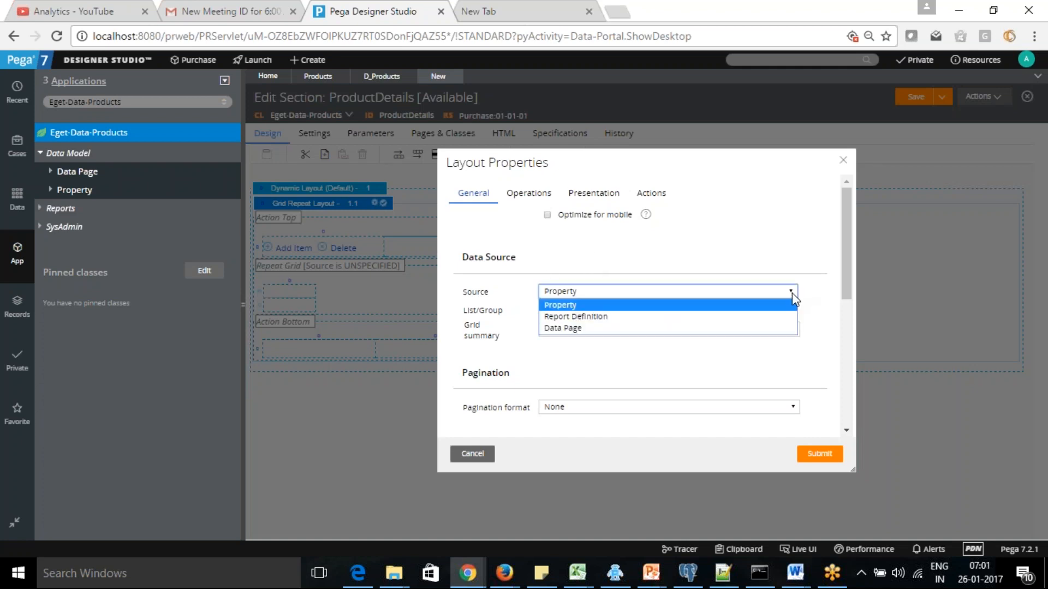
click(673, 330)
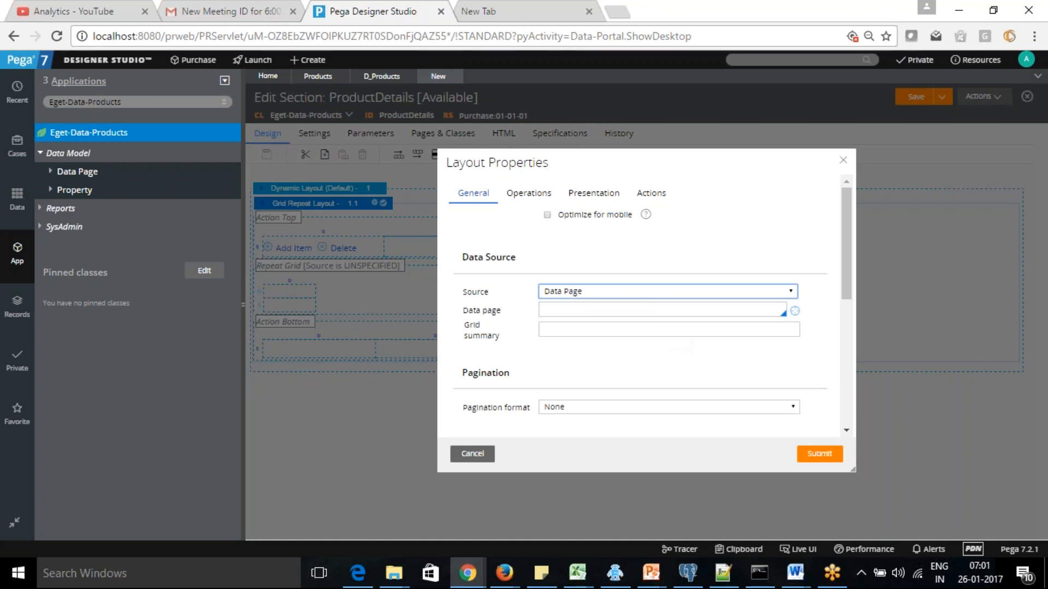
click(645, 314)
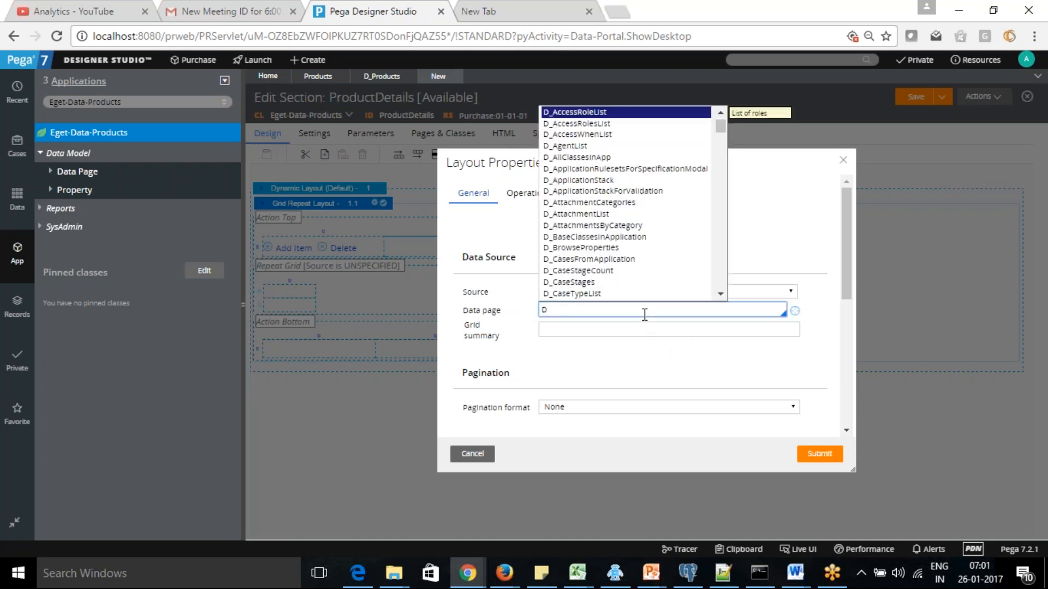
text(Pr)
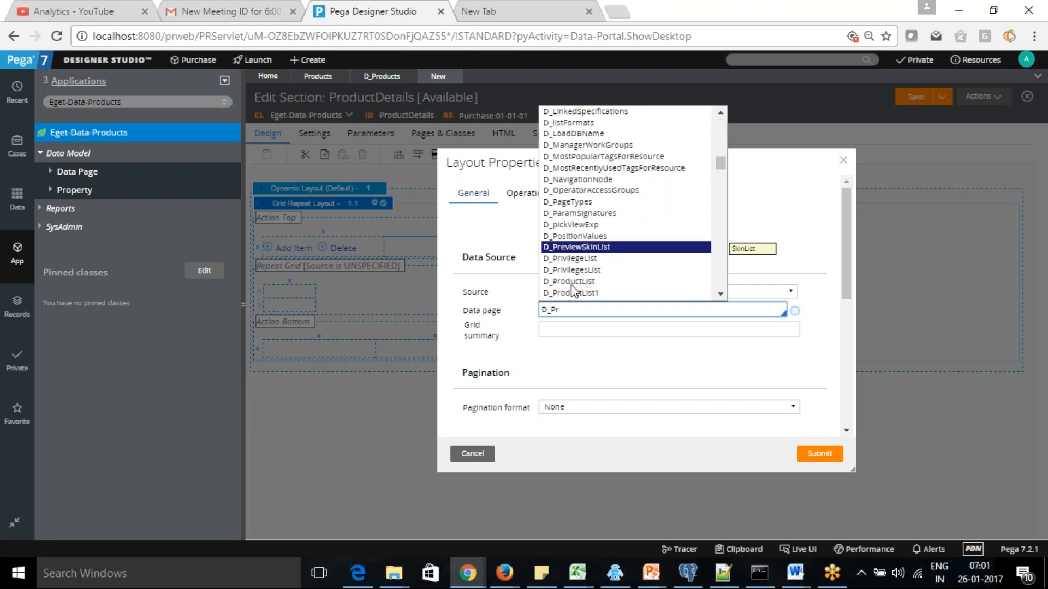
click(721, 295)
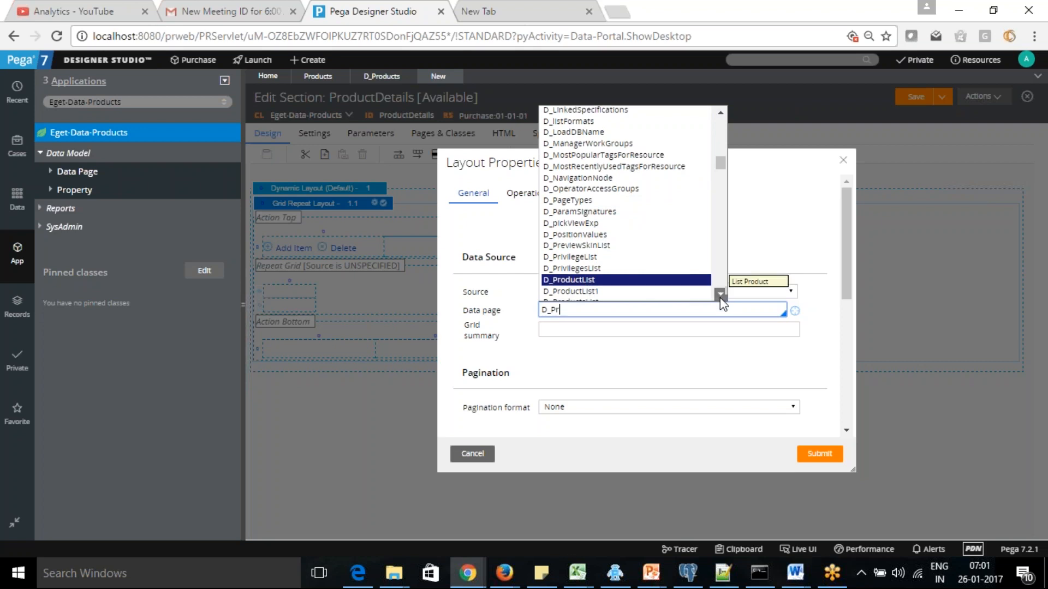
click(721, 295)
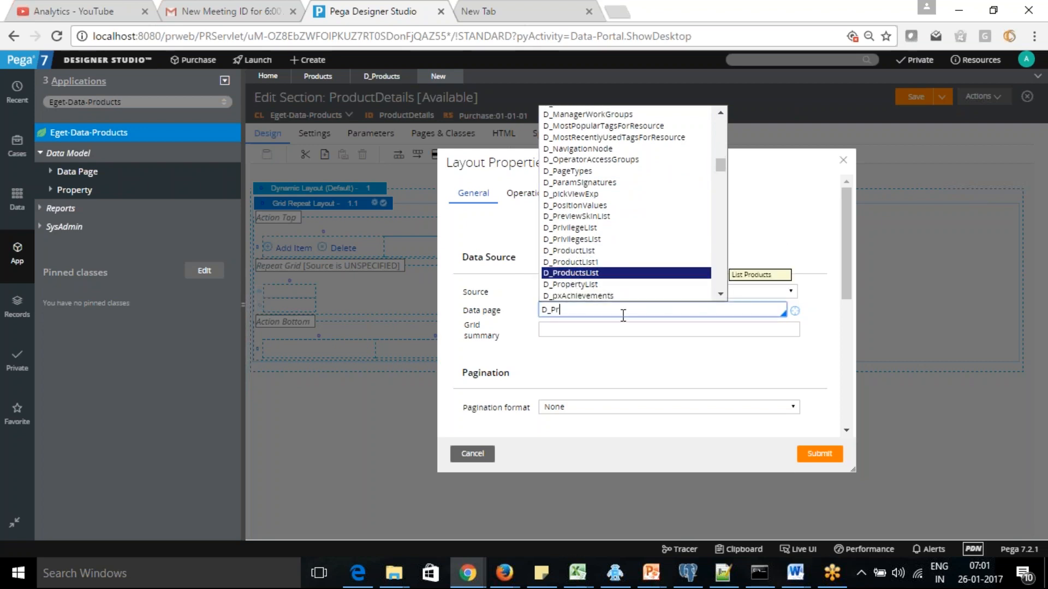
click(584, 274)
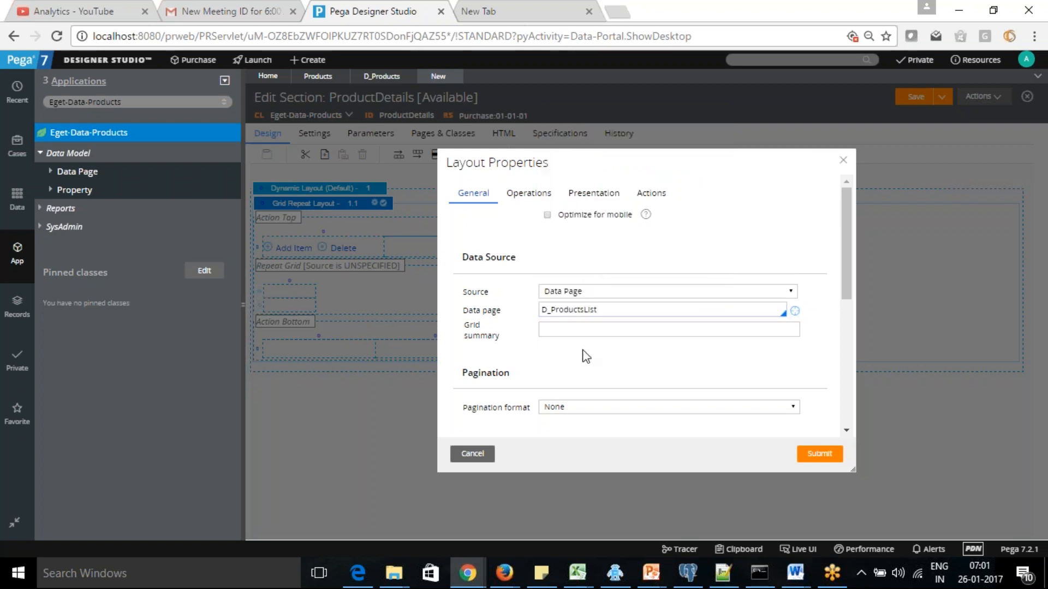
Turn off the display of the grid header and the grid footer in the layout properties
drag(851, 278, 863, 431)
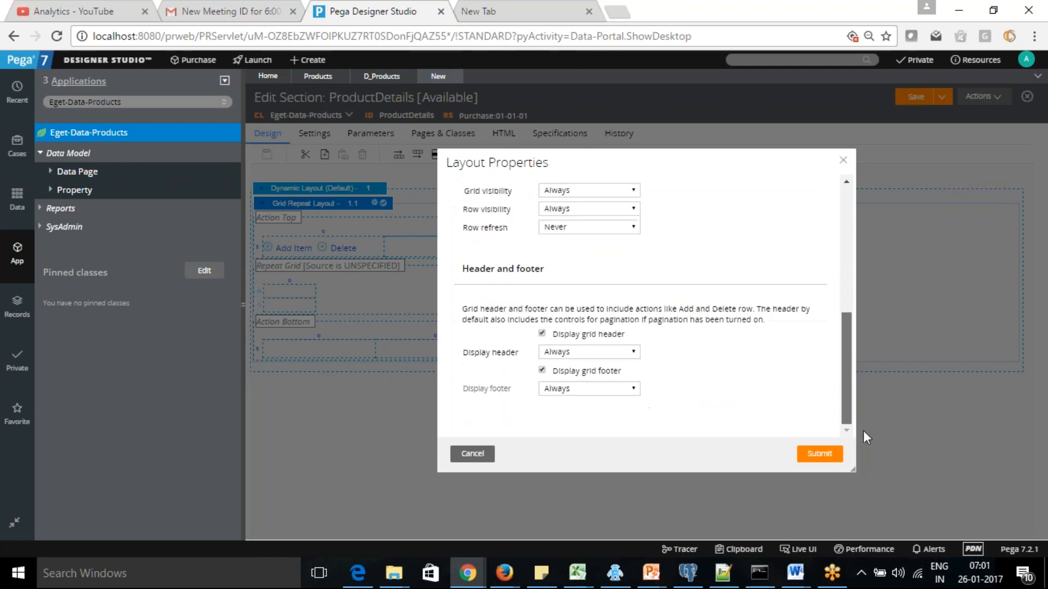
click(542, 335)
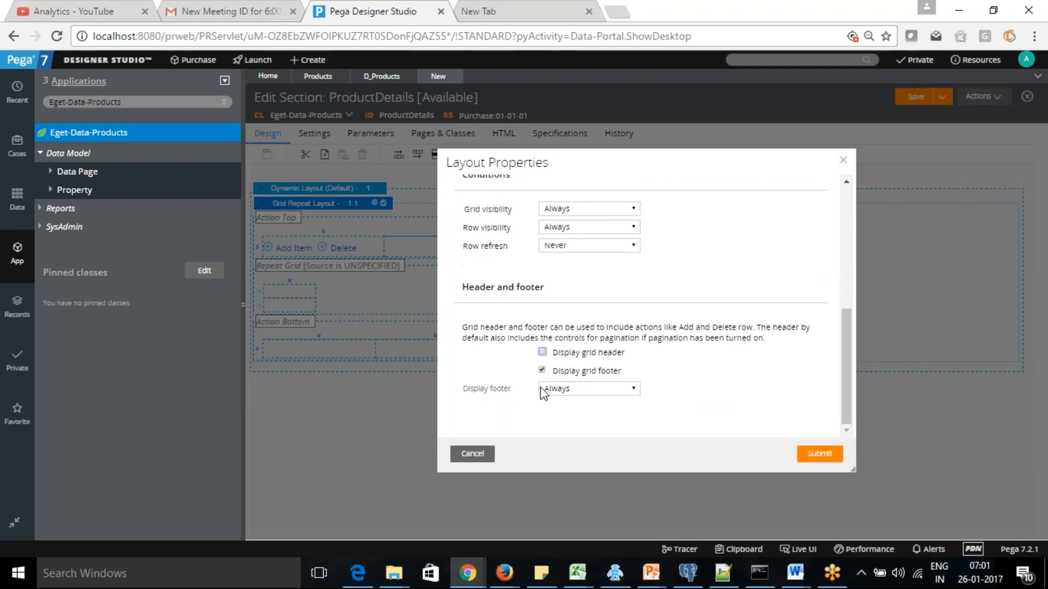
click(543, 371)
drag(849, 340, 860, 192)
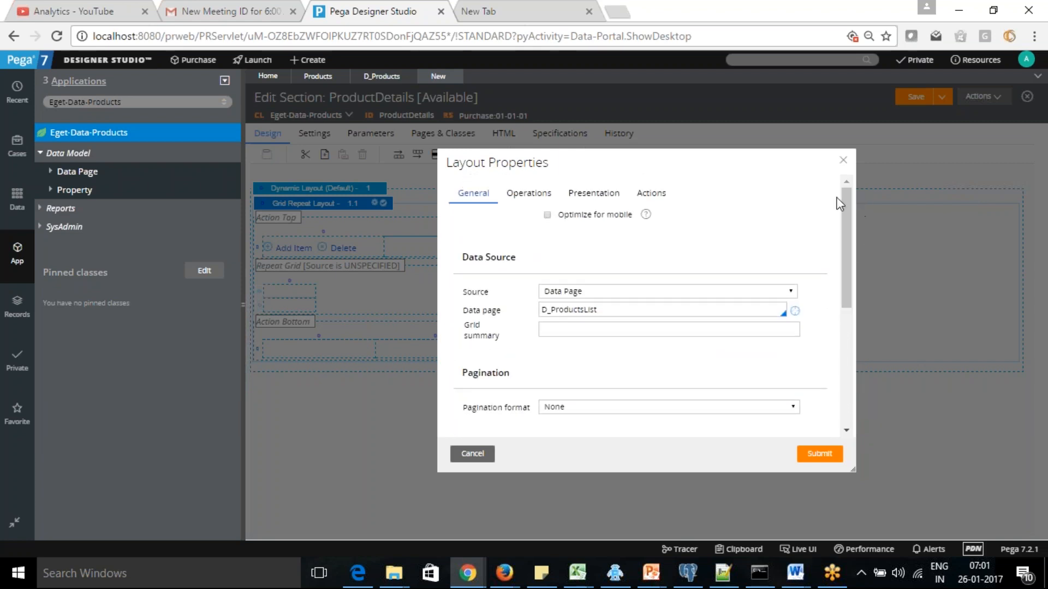
Set the repeating grid's presentation style to Transparent in the layout properties
click(529, 194)
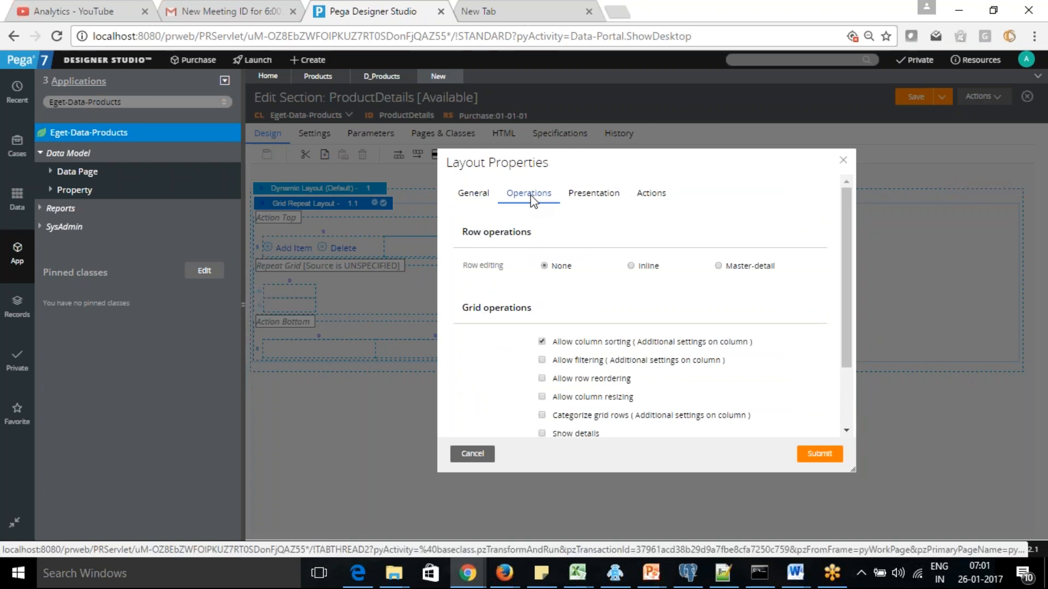
click(596, 195)
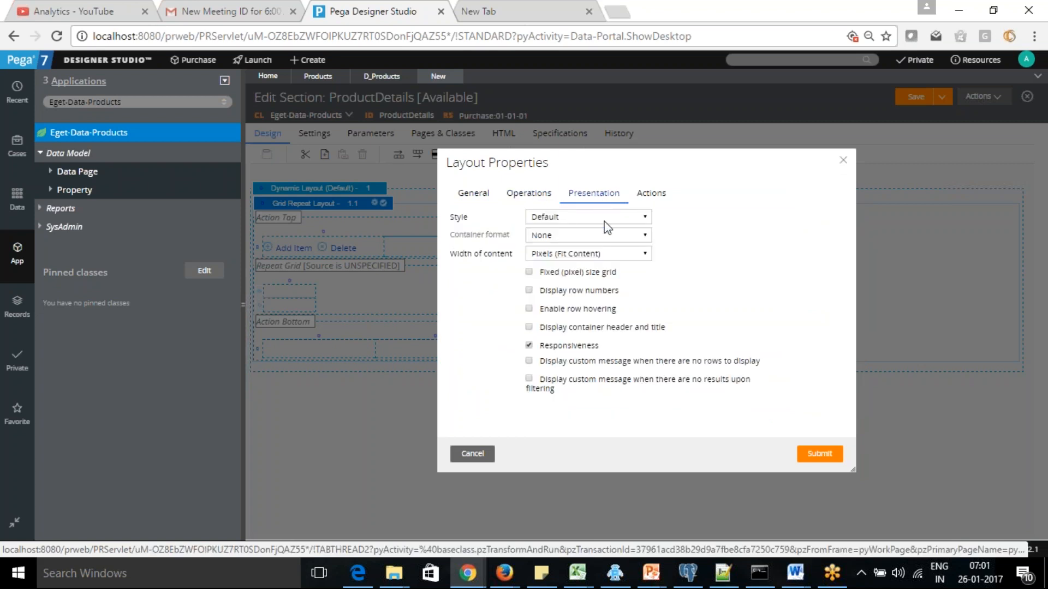
click(646, 217)
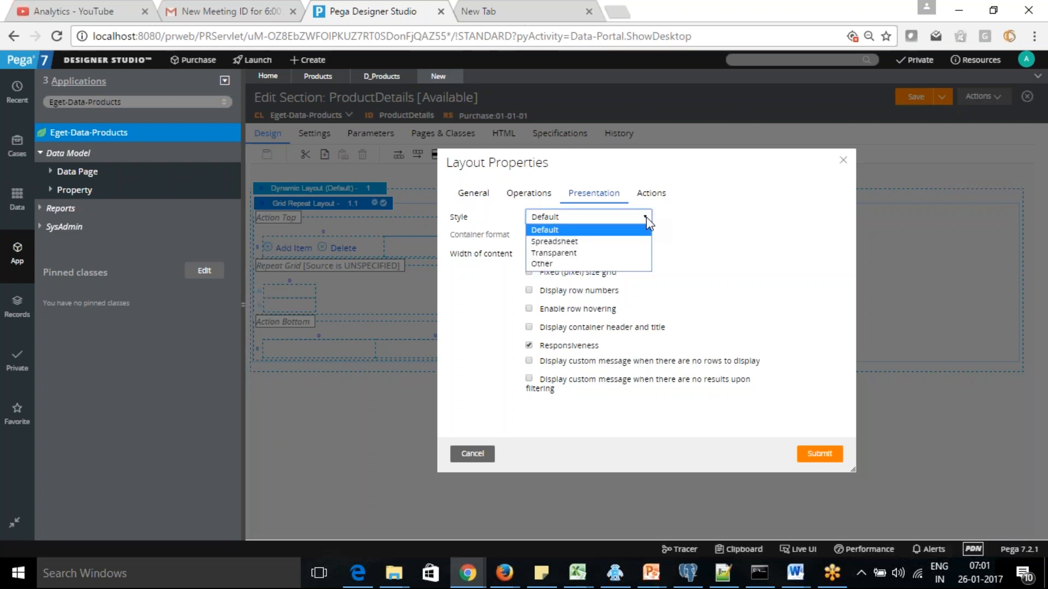
click(619, 255)
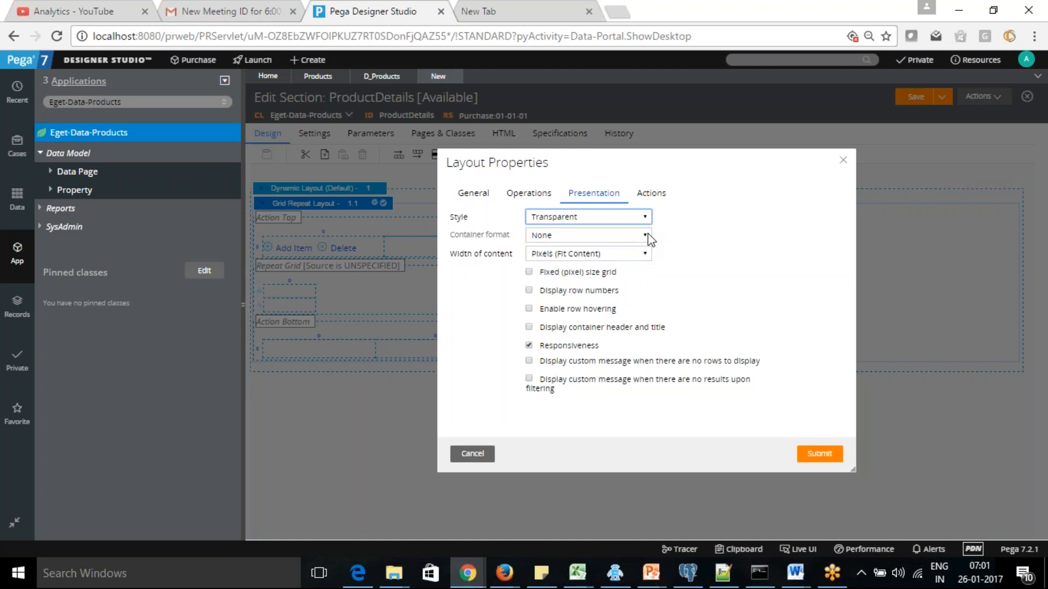
Set the grid's container format to Other with the Information format and apply the layout properties
click(646, 236)
click(608, 273)
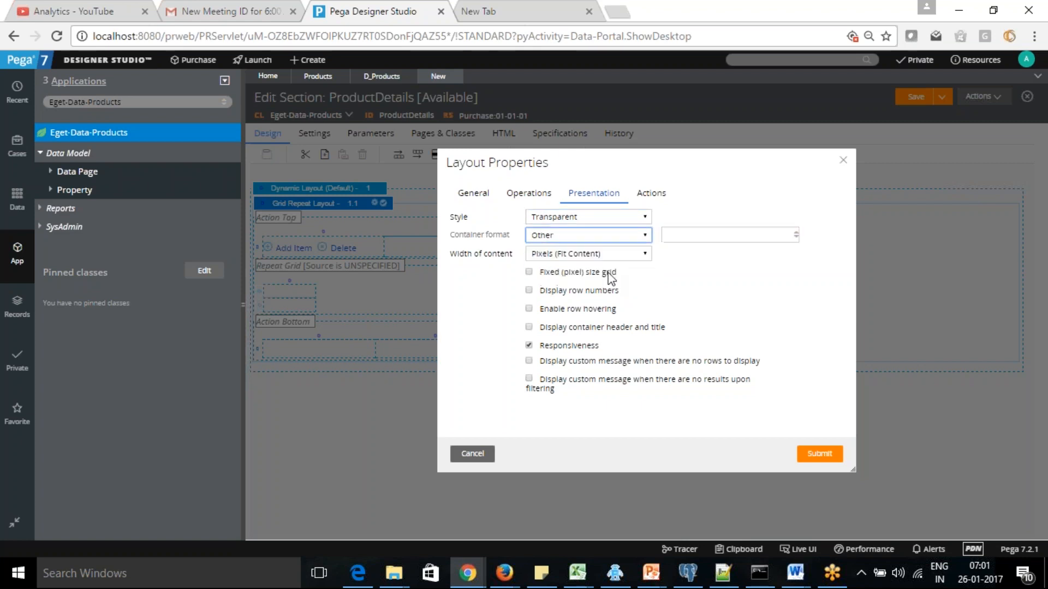
click(689, 234)
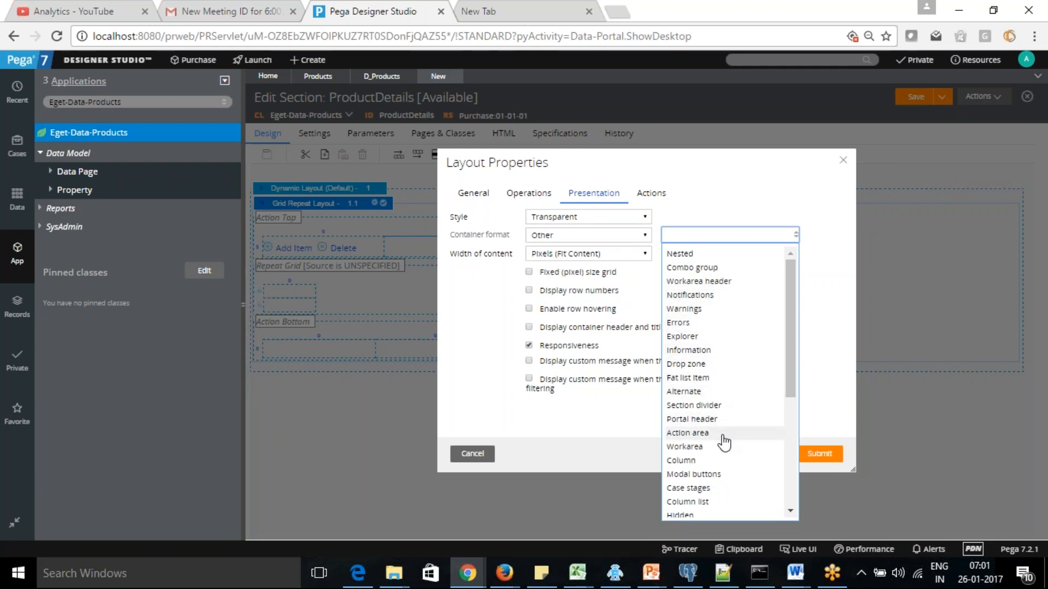
drag(788, 370, 800, 482)
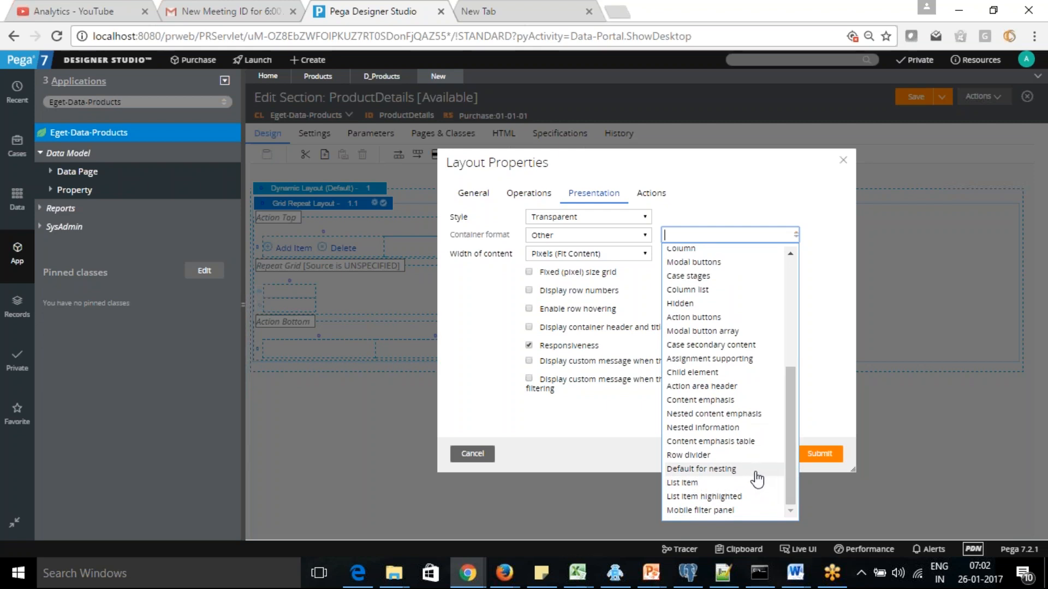
drag(787, 414, 799, 284)
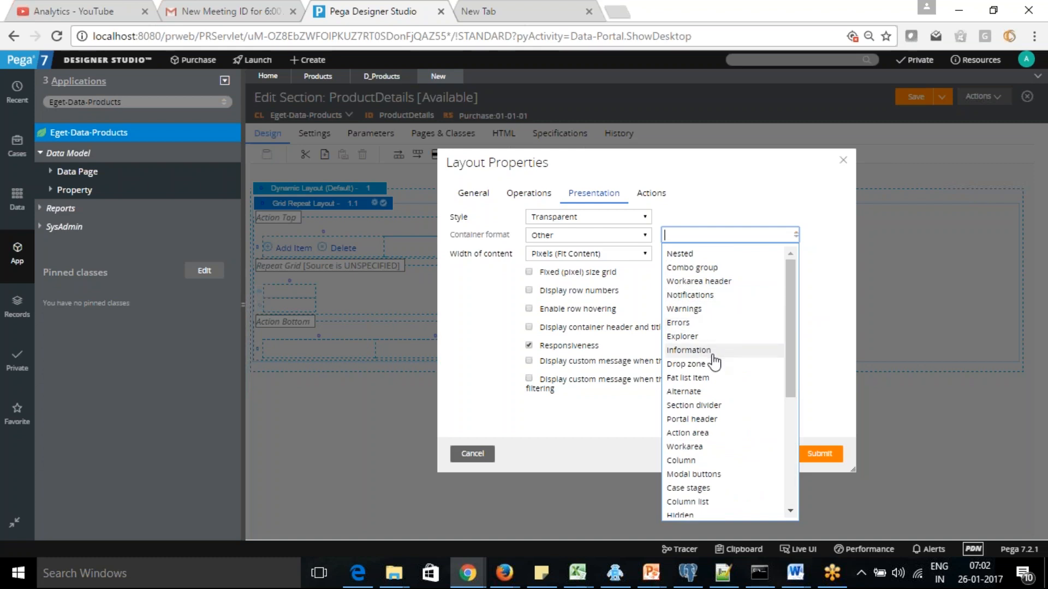
click(689, 350)
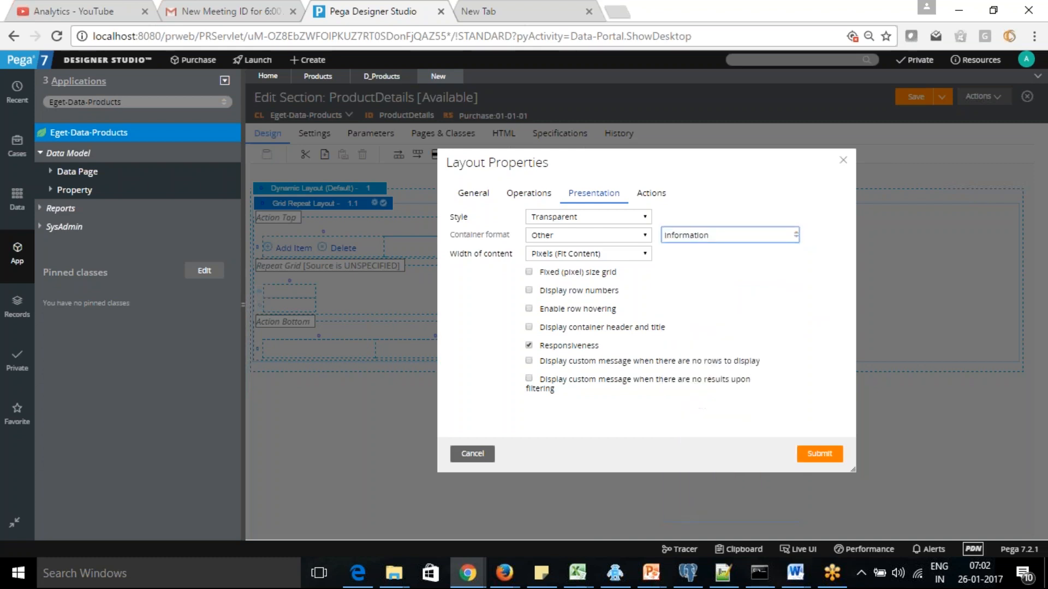
click(461, 191)
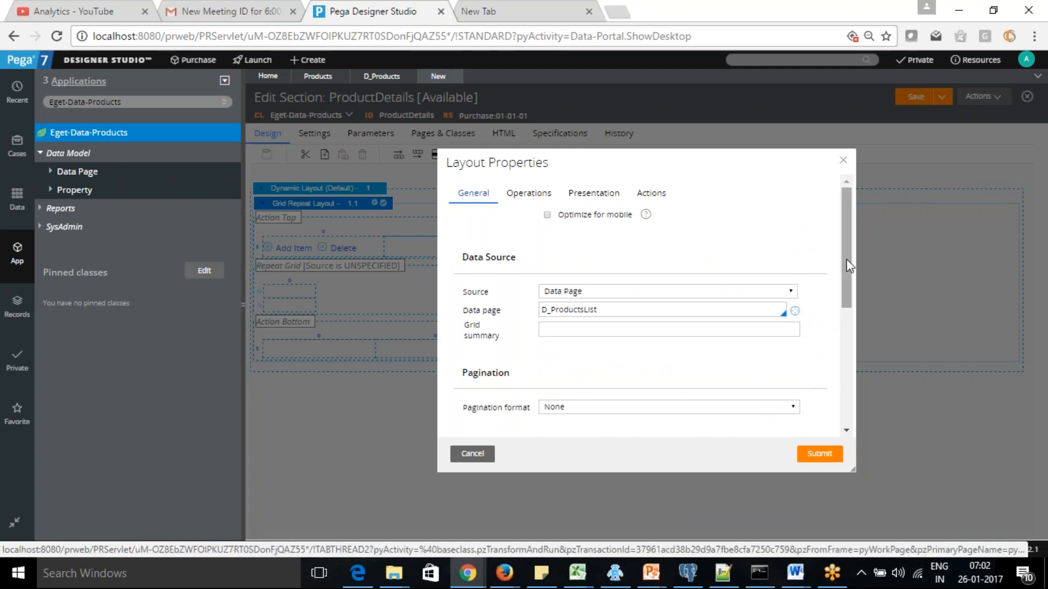
drag(849, 264, 860, 384)
drag(848, 233, 836, 172)
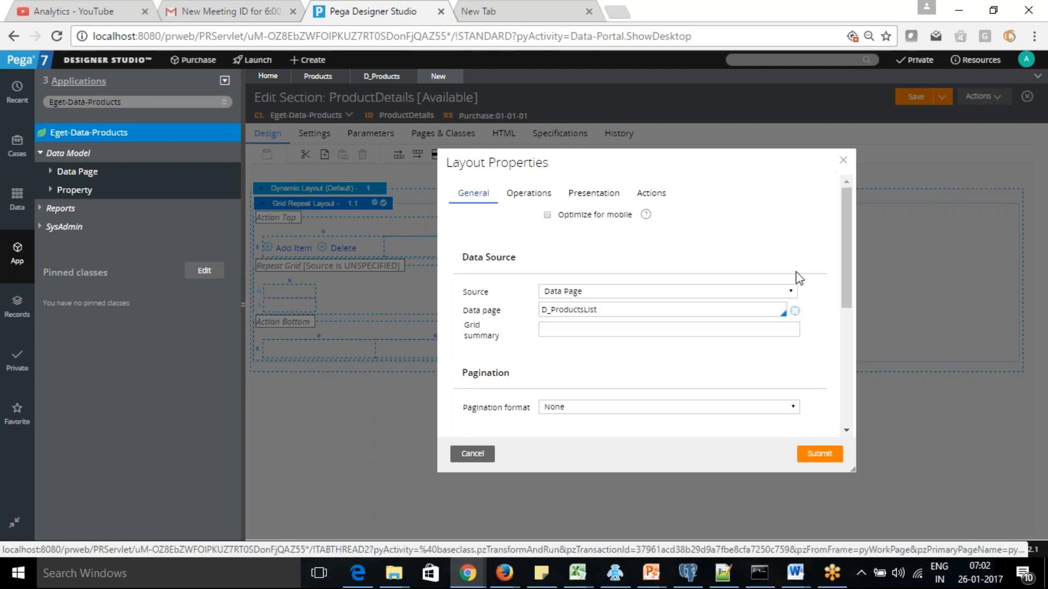
click(822, 456)
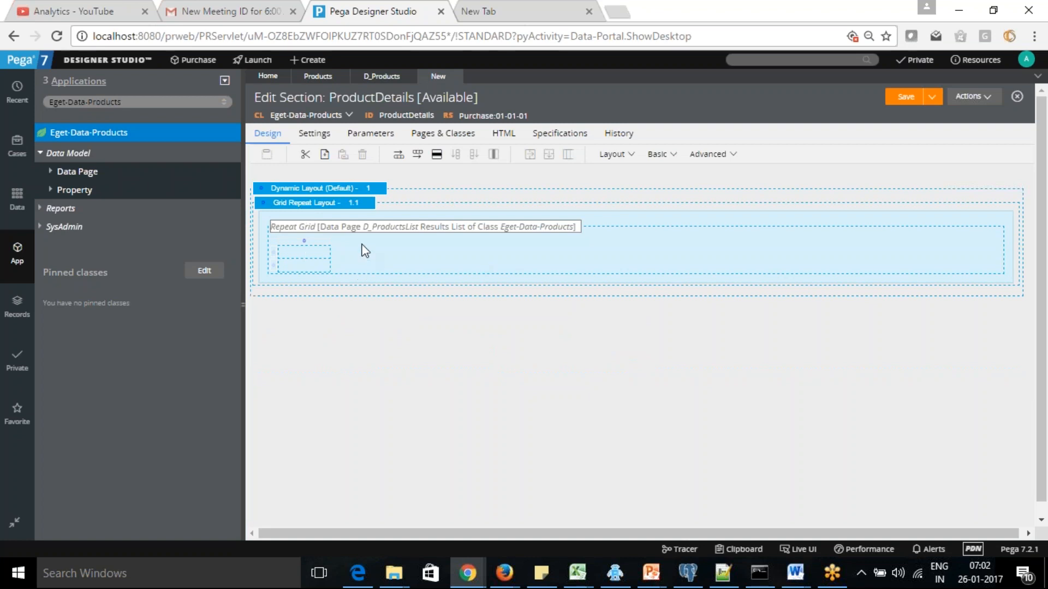
Add six more columns after the grid's first column and open the properties of the first header cell
click(304, 245)
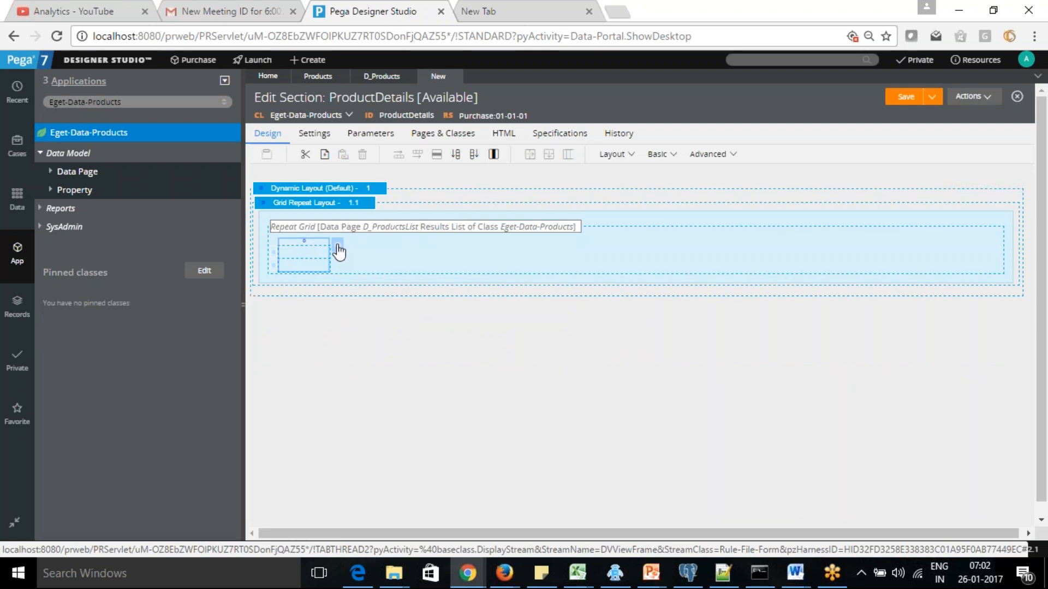
click(473, 159)
click(473, 159)
click(472, 159)
click(472, 159)
click(473, 160)
click(473, 159)
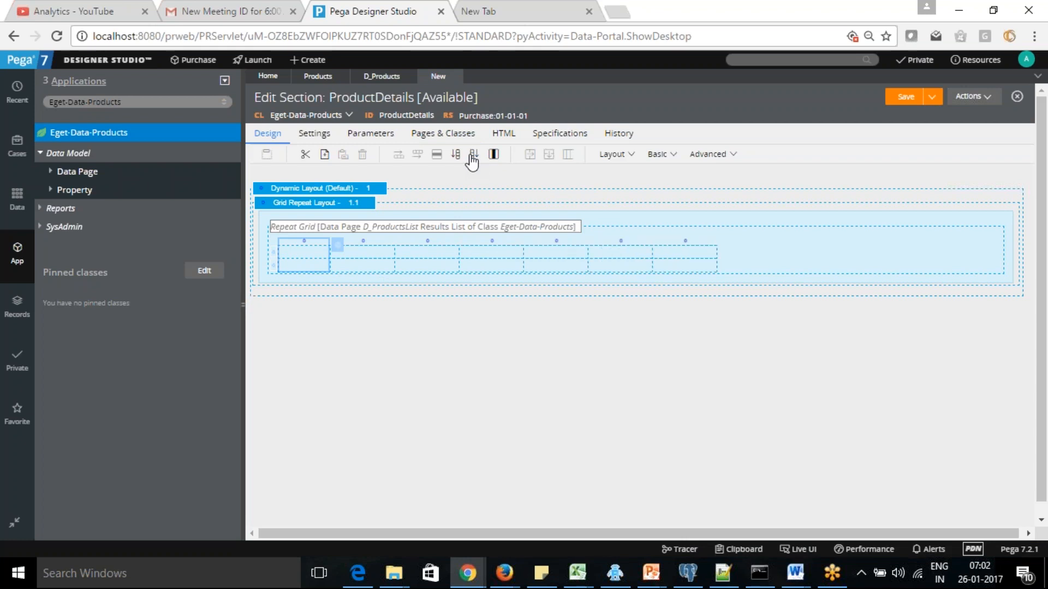
click(312, 252)
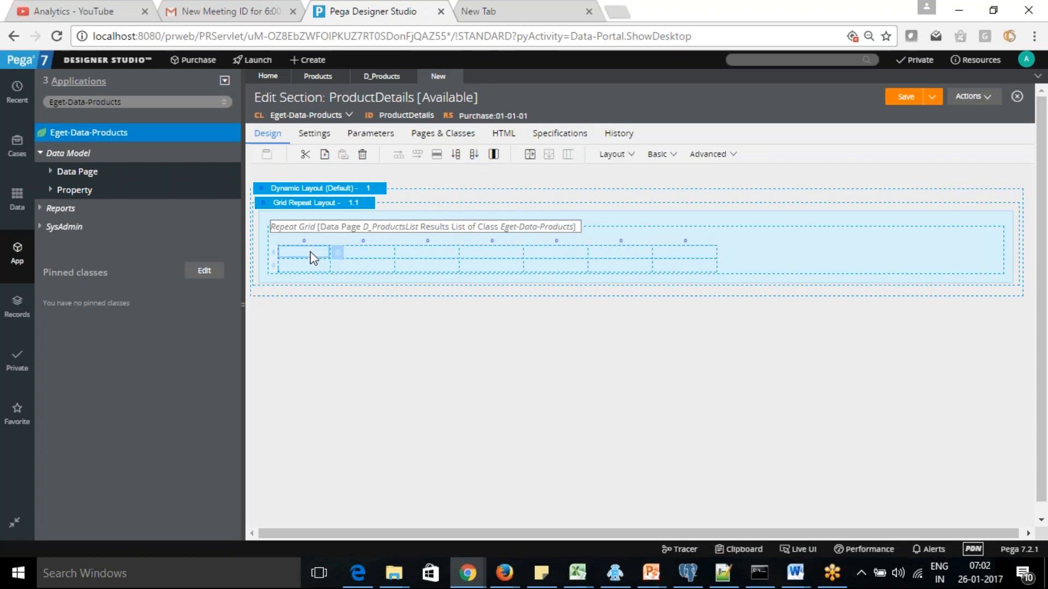
double_click(312, 253)
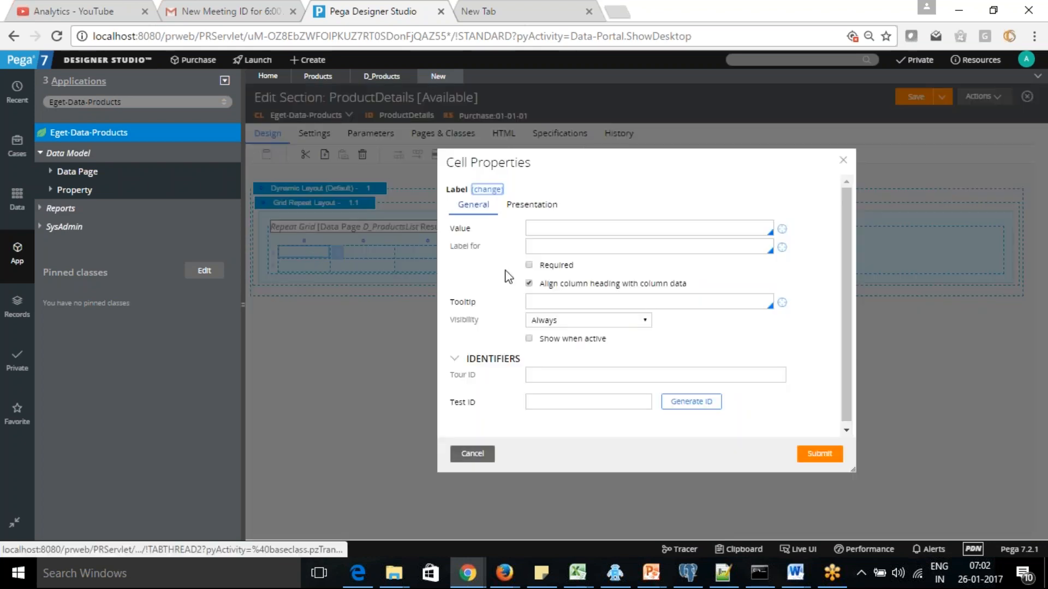
click(592, 229)
text(prod)
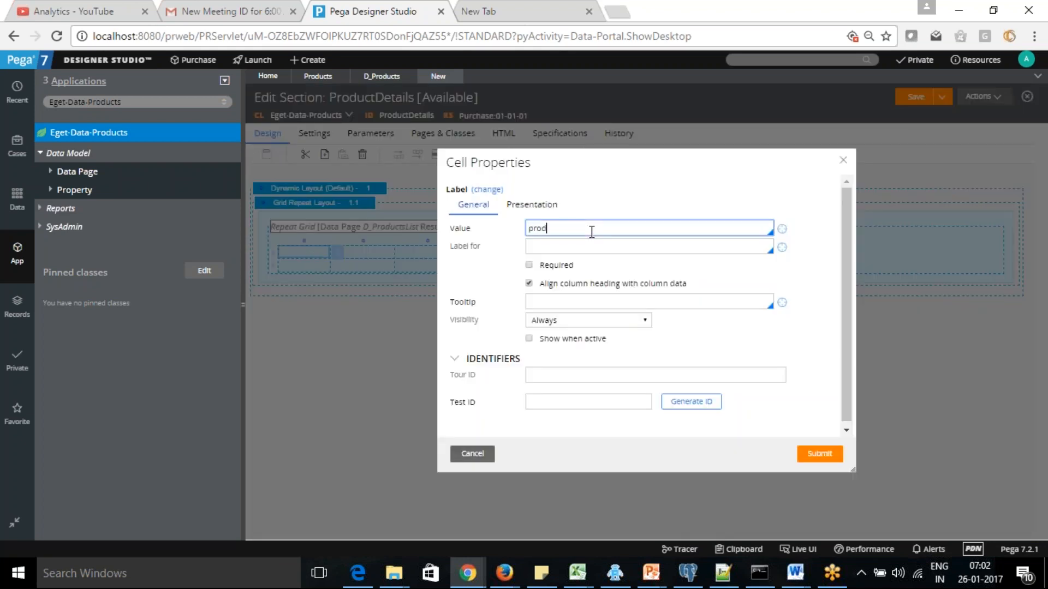
text(Pro)
key(BackSpace)
key(BackSpace)
key(BackSpace)
key(BackSpace)
key(BackSpace)
key(BackSpace)
key(Down)
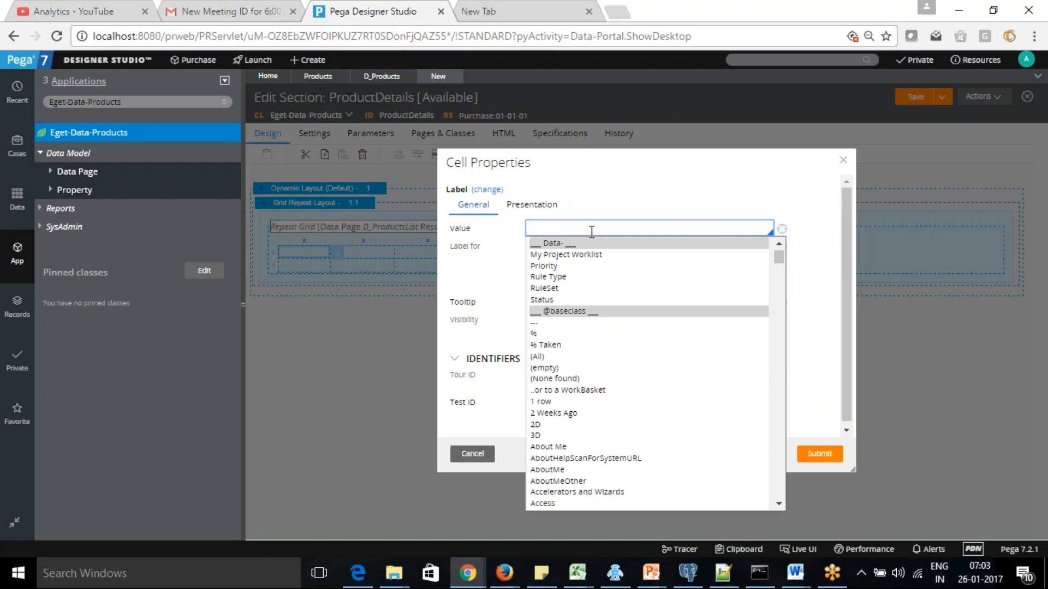
click(812, 304)
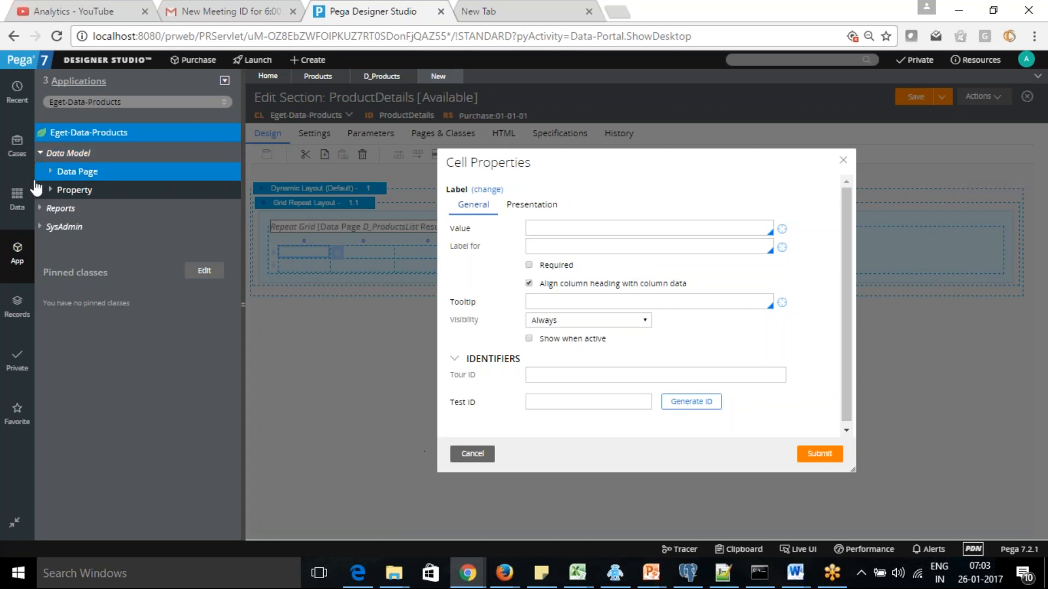
Expand the Eget-Data-Products property list for reference and set the first header cell's label to Product ID
click(51, 191)
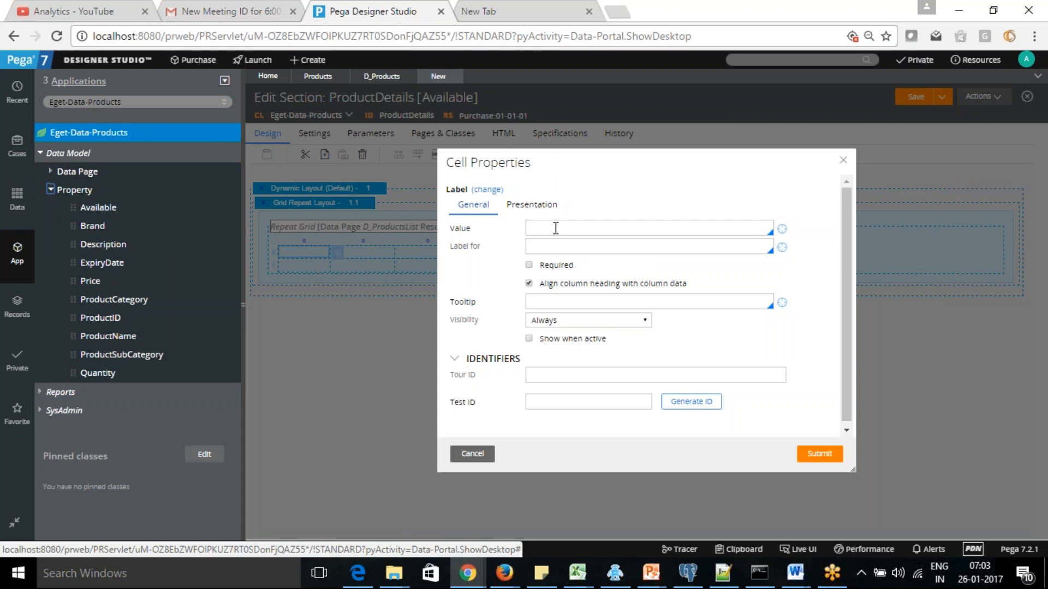
click(575, 230)
text(Prod)
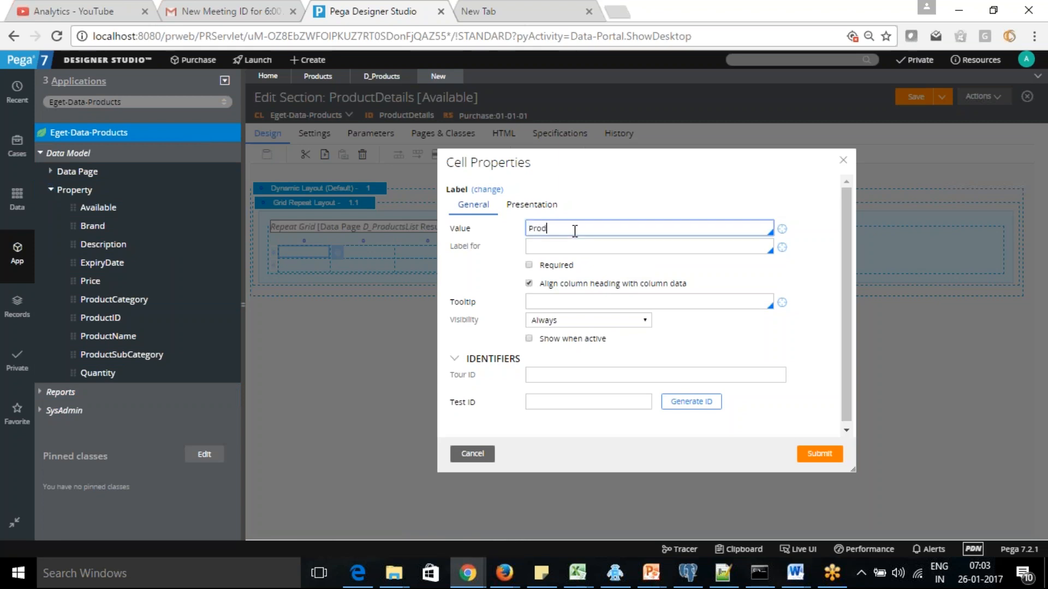
text(cuct ID)
key(Tab)
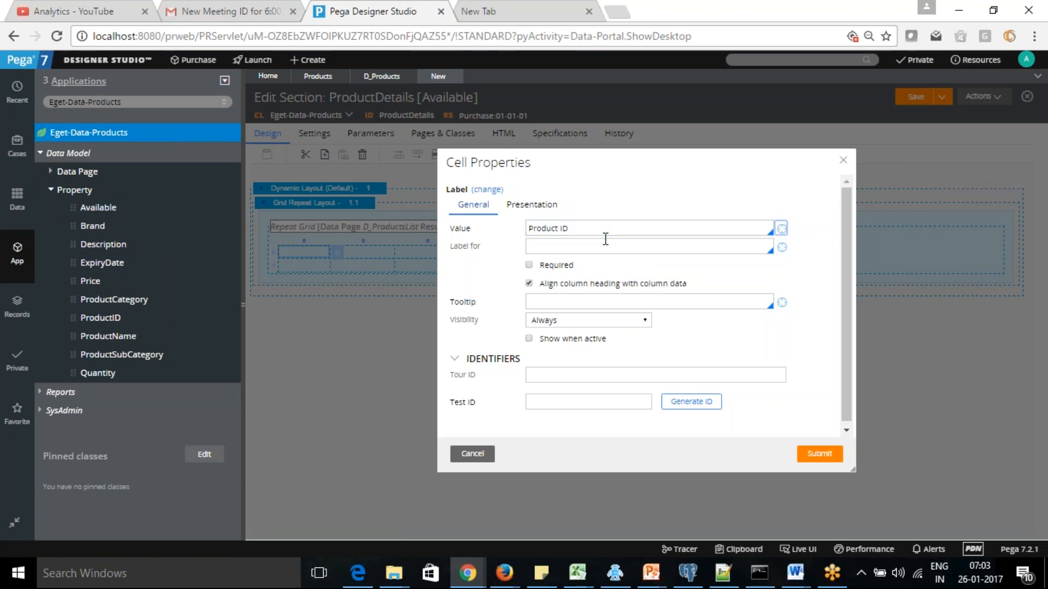
click(822, 457)
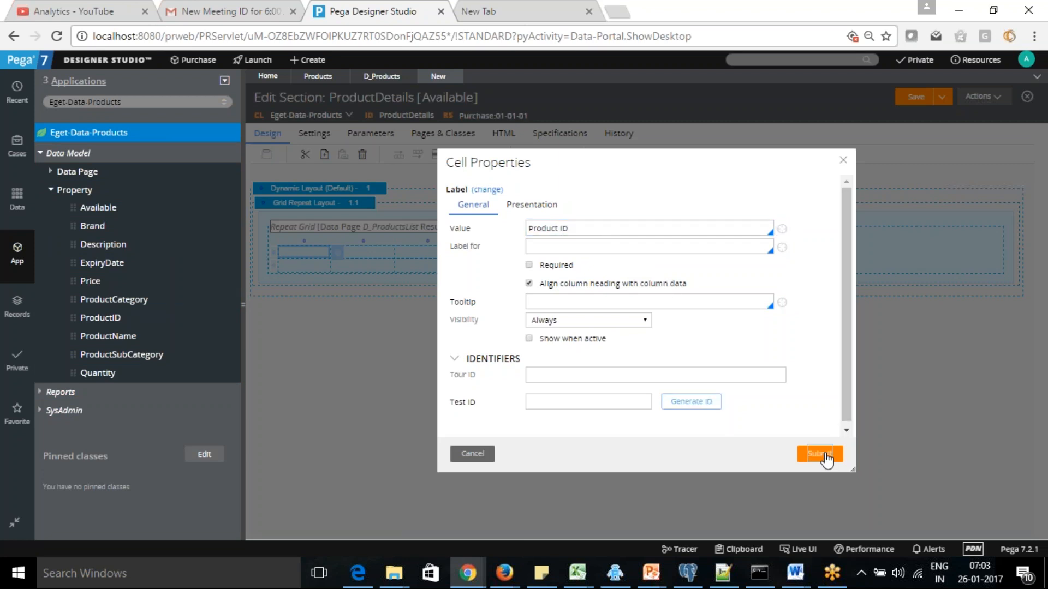
Label the second header cell of the grid Name and the third one Category
click(374, 254)
double_click(375, 254)
click(566, 228)
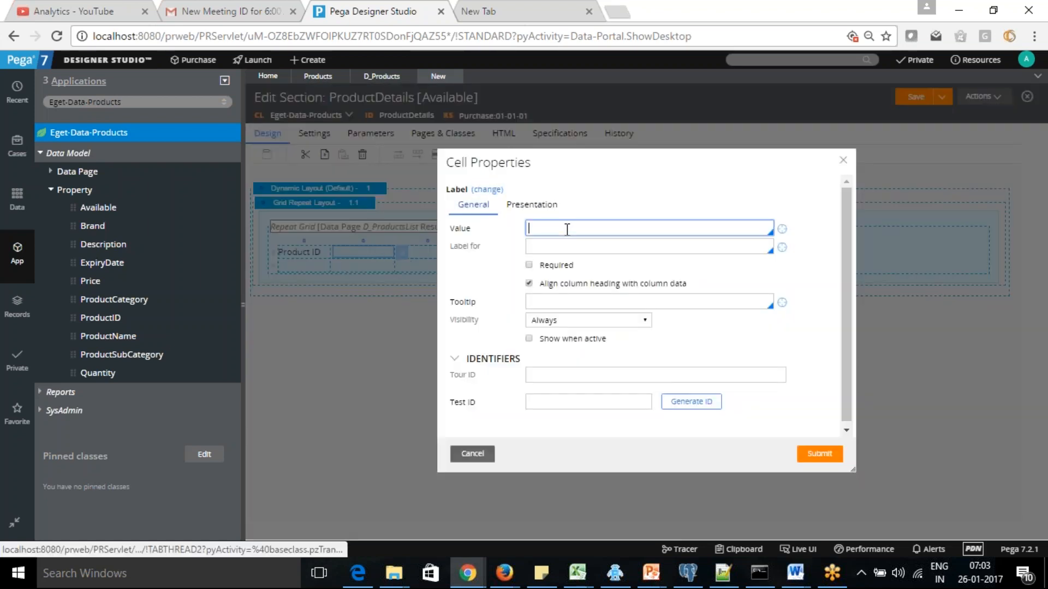
text(Name)
click(832, 457)
double_click(427, 254)
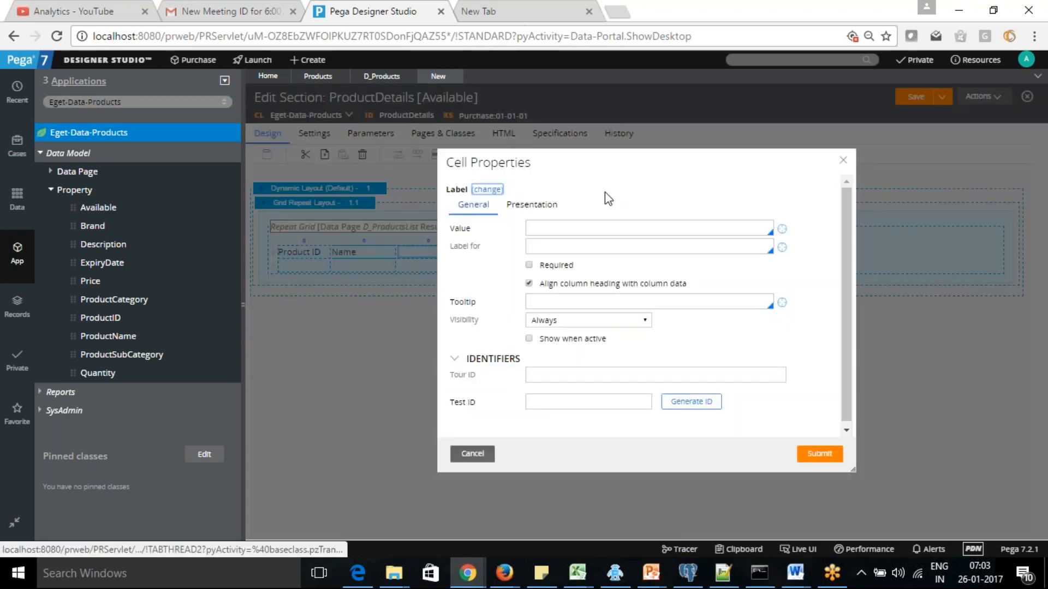
click(595, 223)
text(Category)
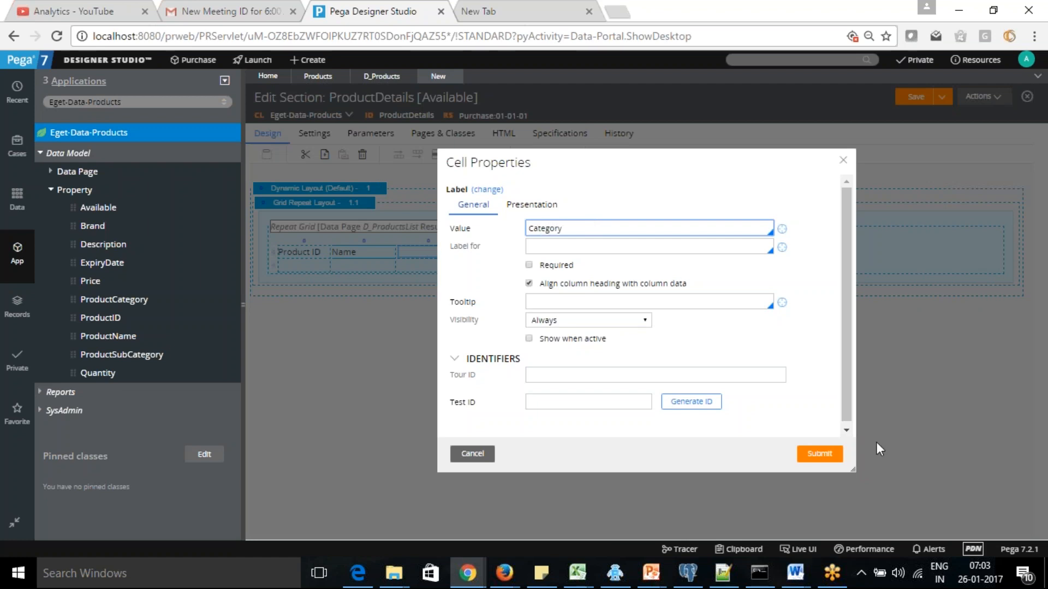
click(829, 453)
Label the fourth header cell of the grid Sub Category and the fifth one price
double_click(507, 254)
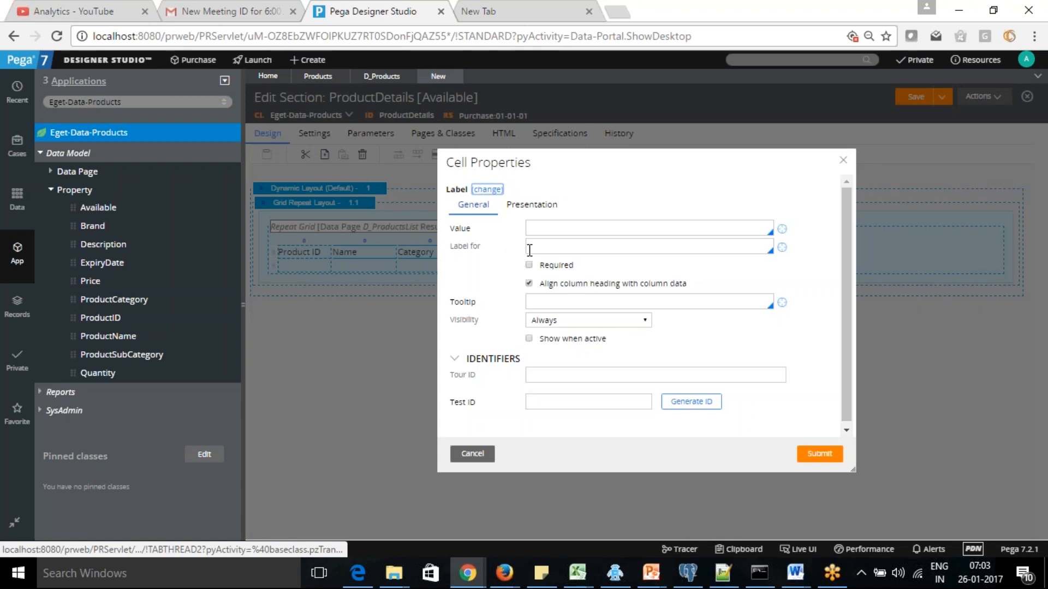
click(552, 230)
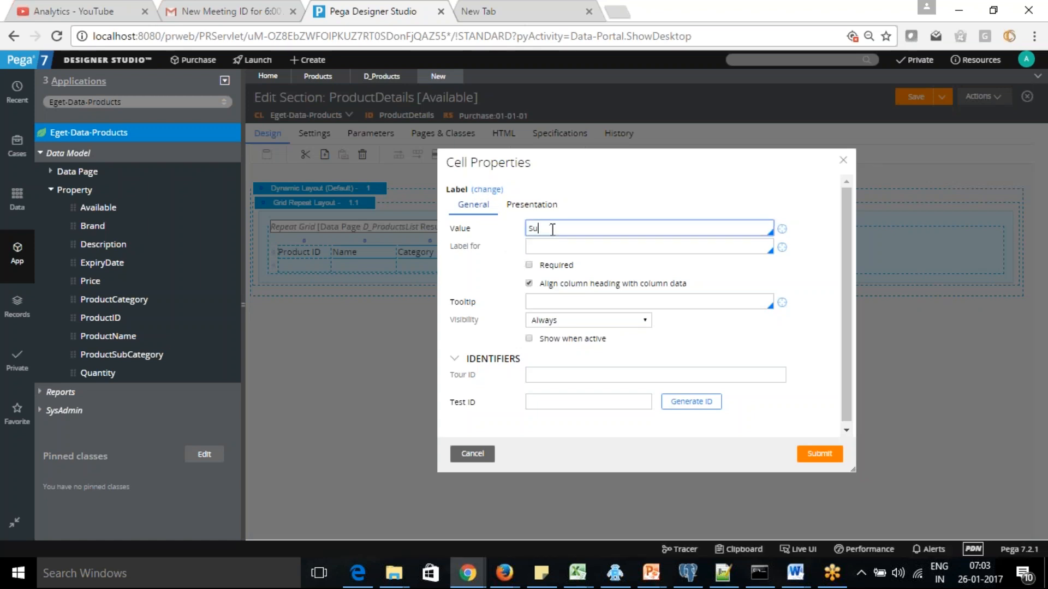
text(Sub Category)
click(820, 454)
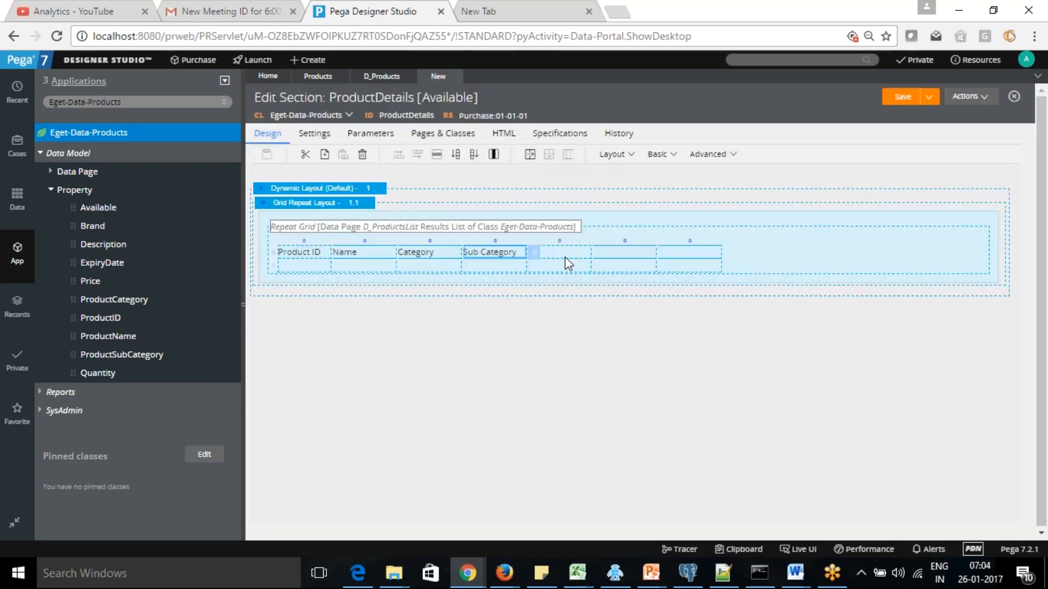
click(566, 253)
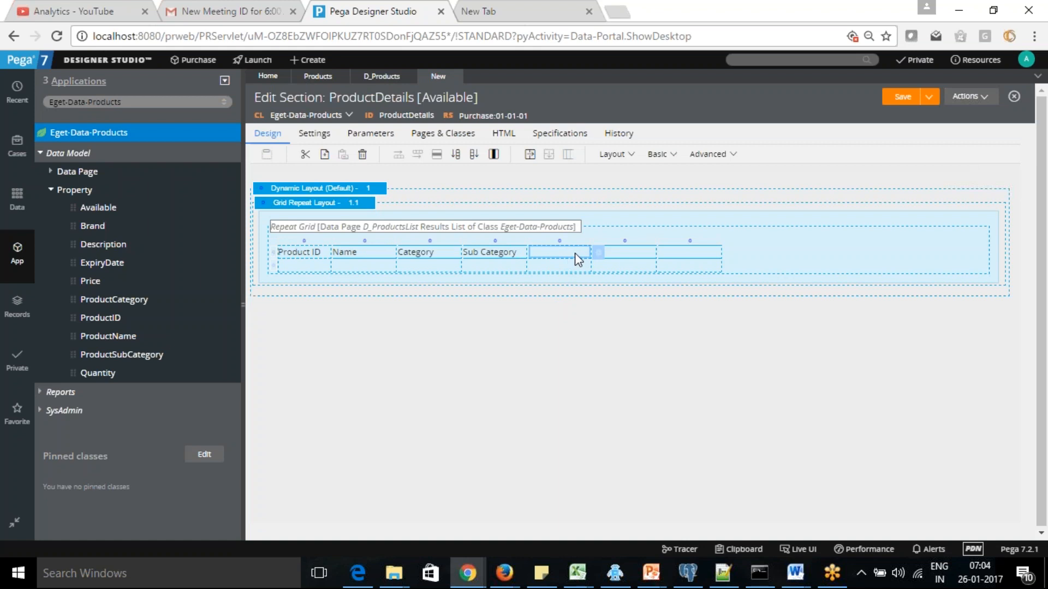
double_click(575, 253)
click(614, 226)
text(price)
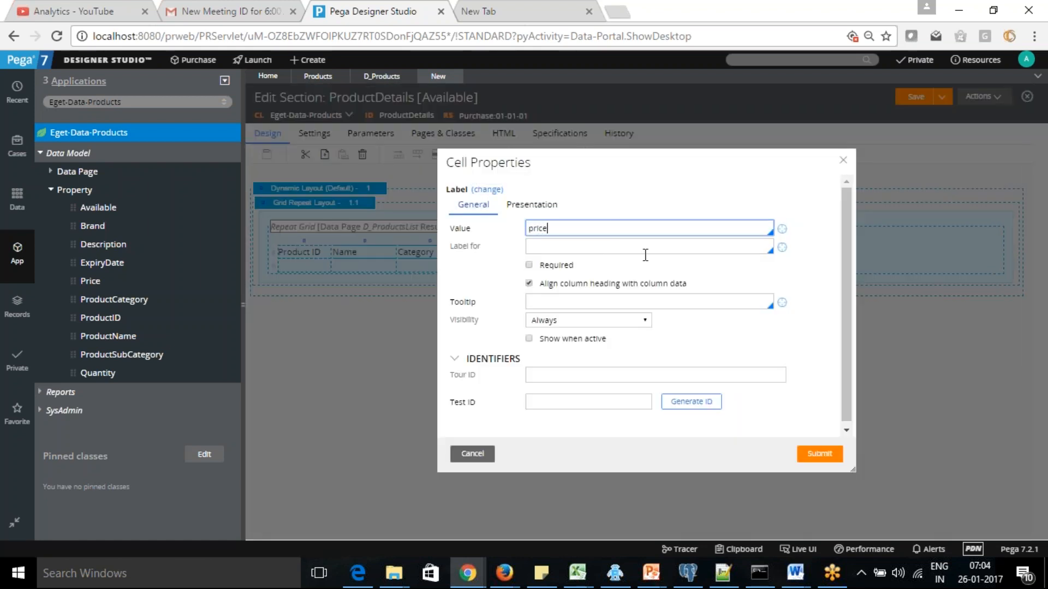
click(823, 455)
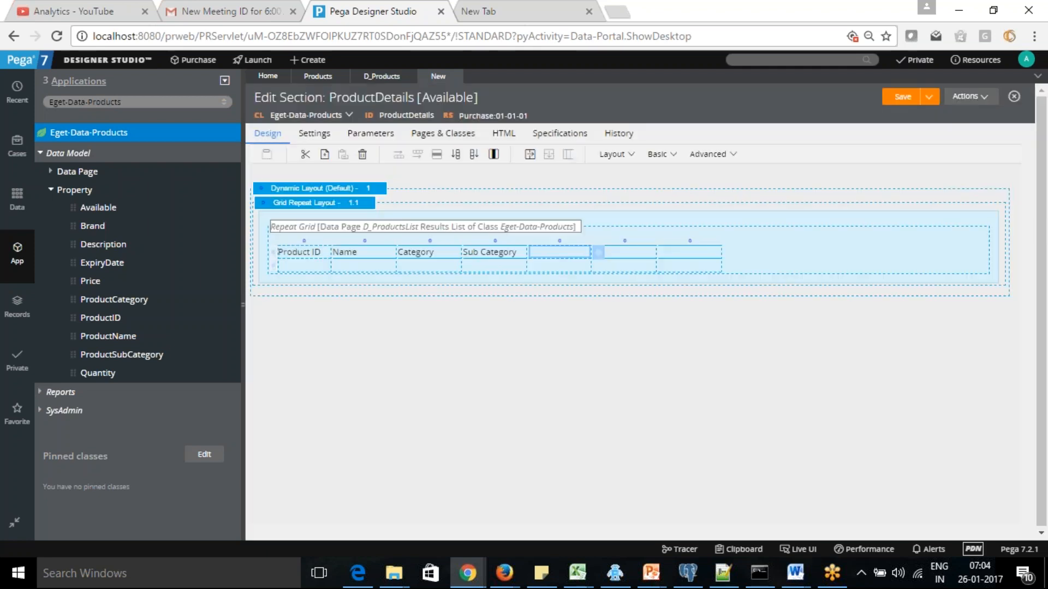
Label the sixth header cell of the grid Descrition
double_click(631, 255)
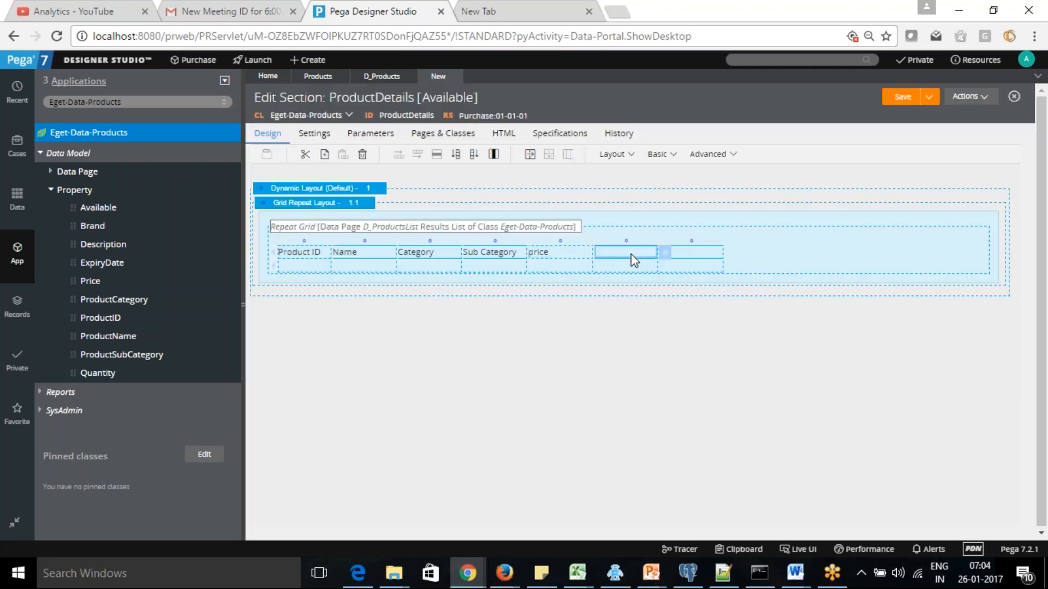
text(Descrition)
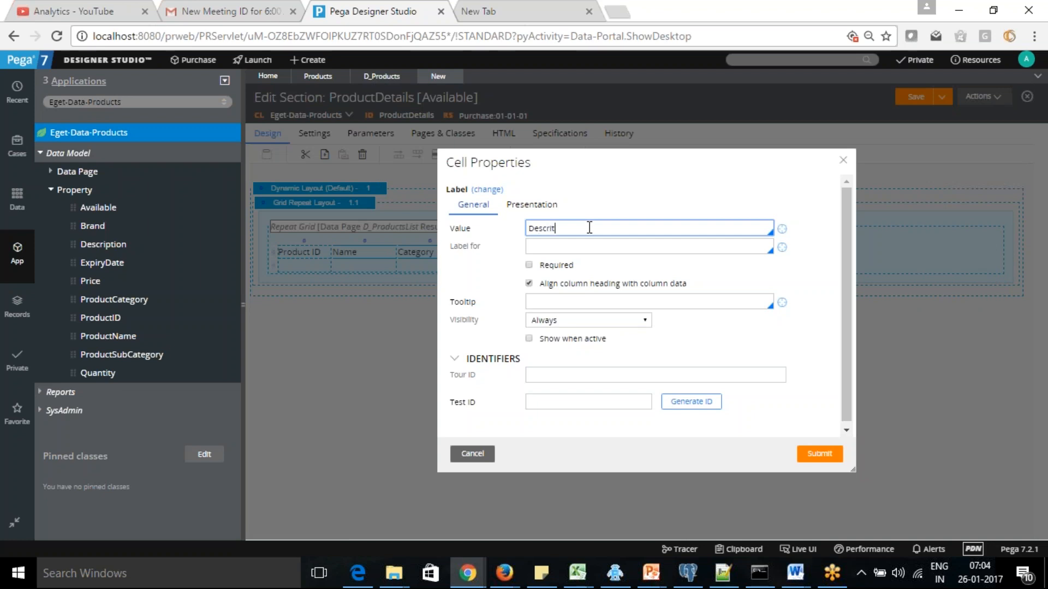
click(819, 454)
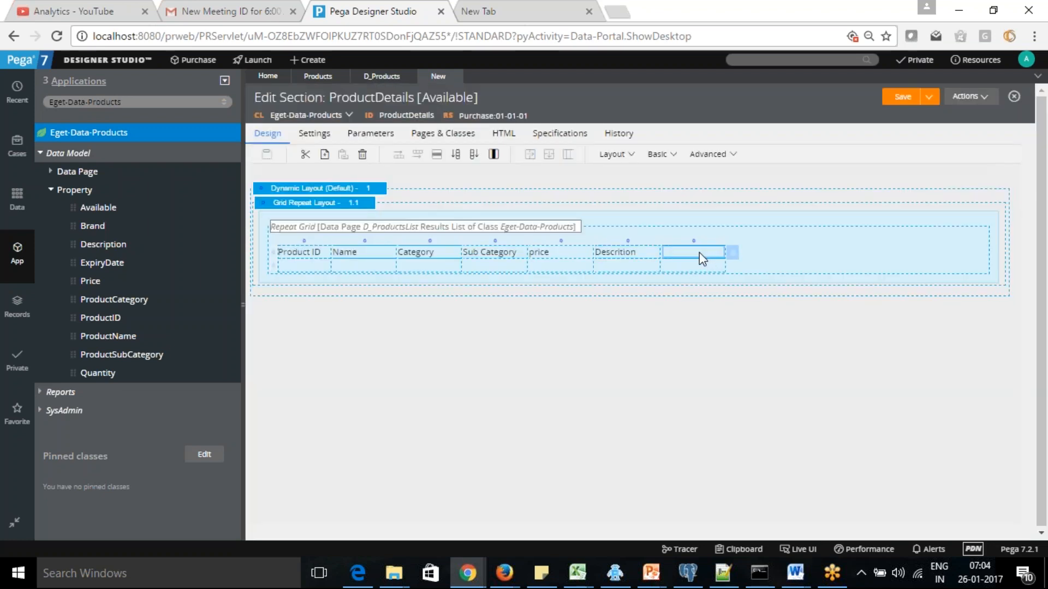
Label the seventh header cell of the grid Available
double_click(699, 253)
click(646, 226)
text(Available)
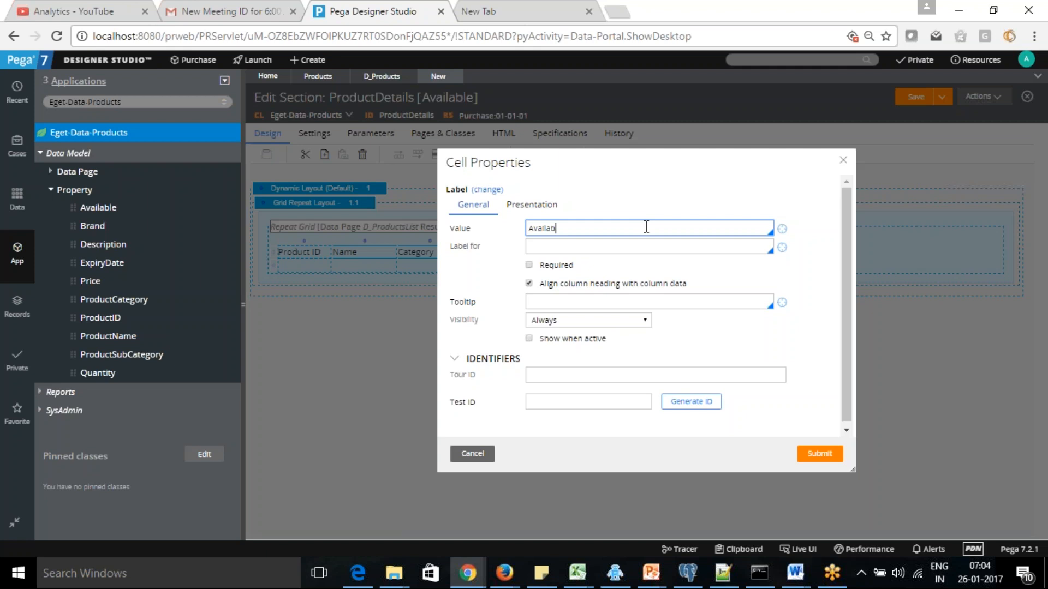
click(806, 456)
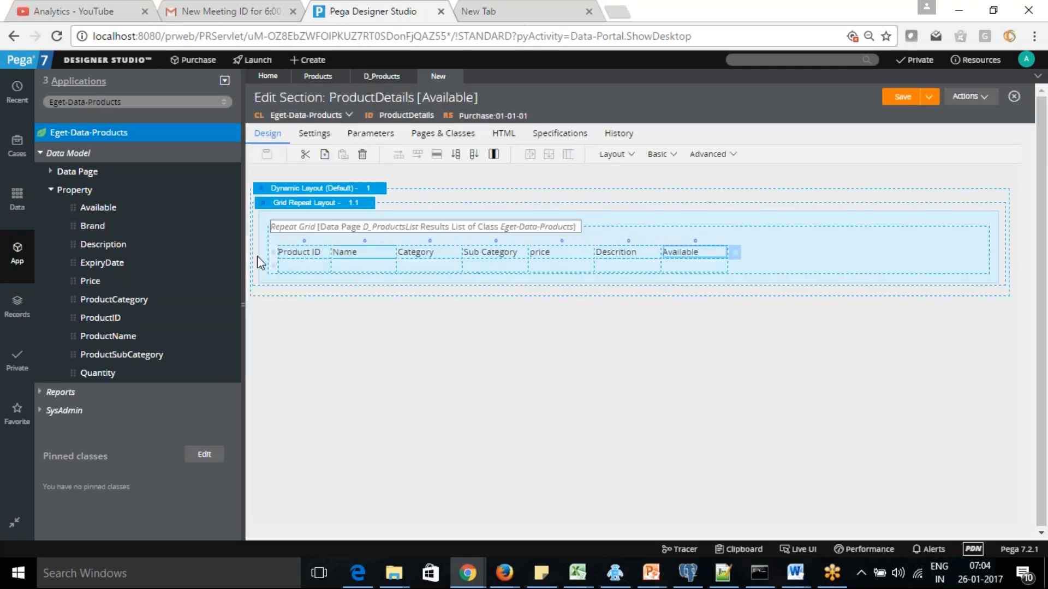
Bind the data cell under the Product ID header to the .ProductID property
click(299, 265)
click(339, 266)
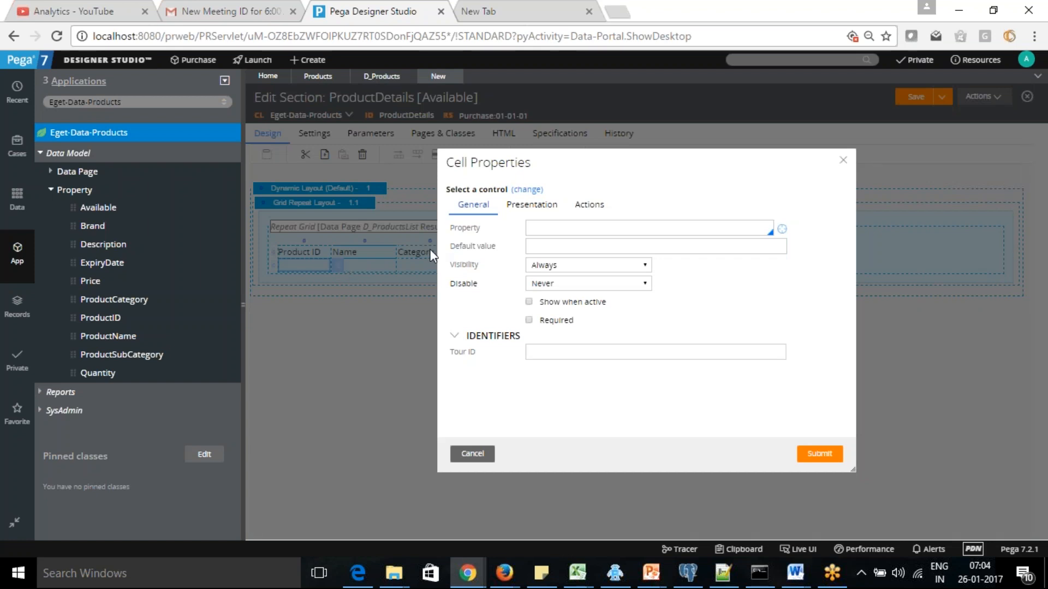
click(540, 228)
text(.)
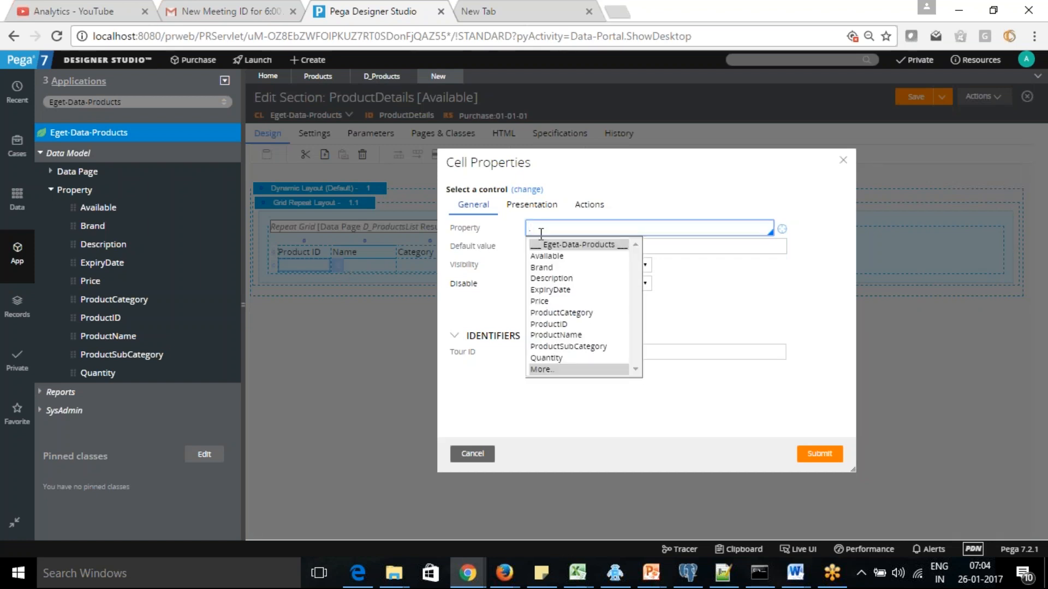
click(552, 324)
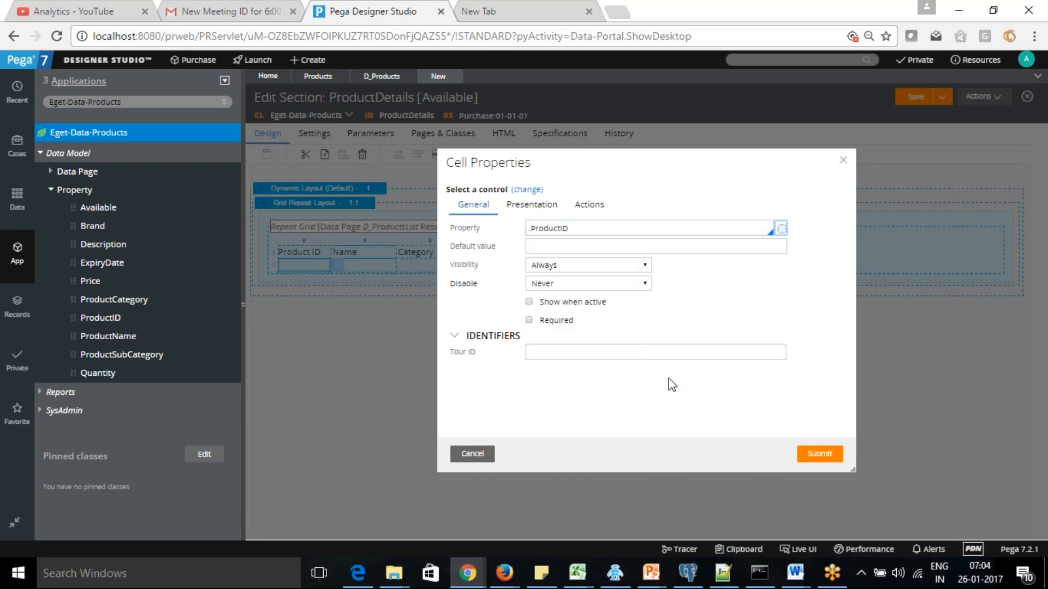
click(820, 454)
Bind the data cell under the Name header to the .ProductName property
click(377, 271)
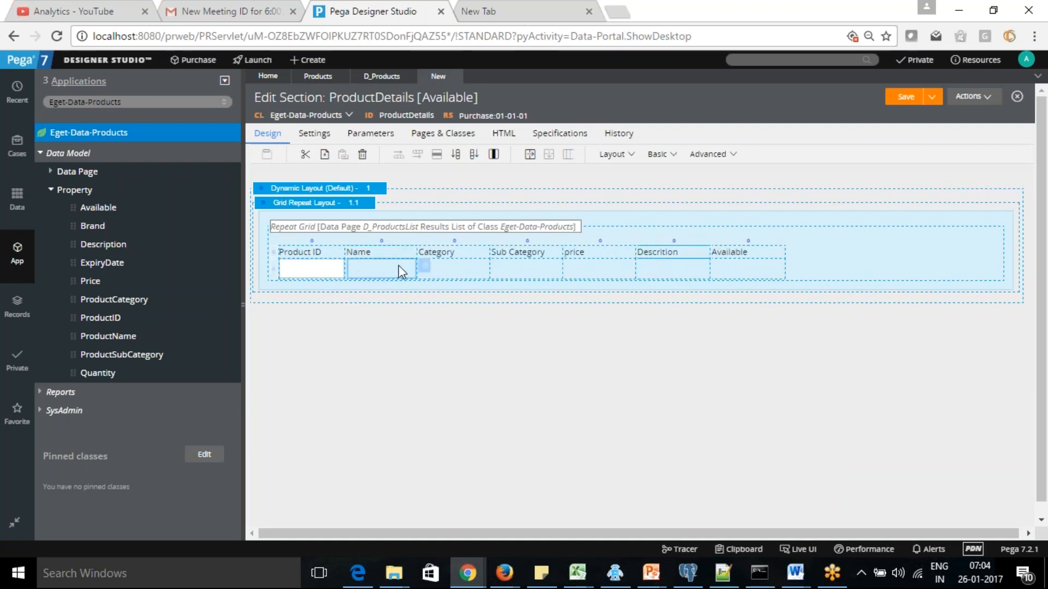
click(424, 267)
click(554, 228)
text(.)
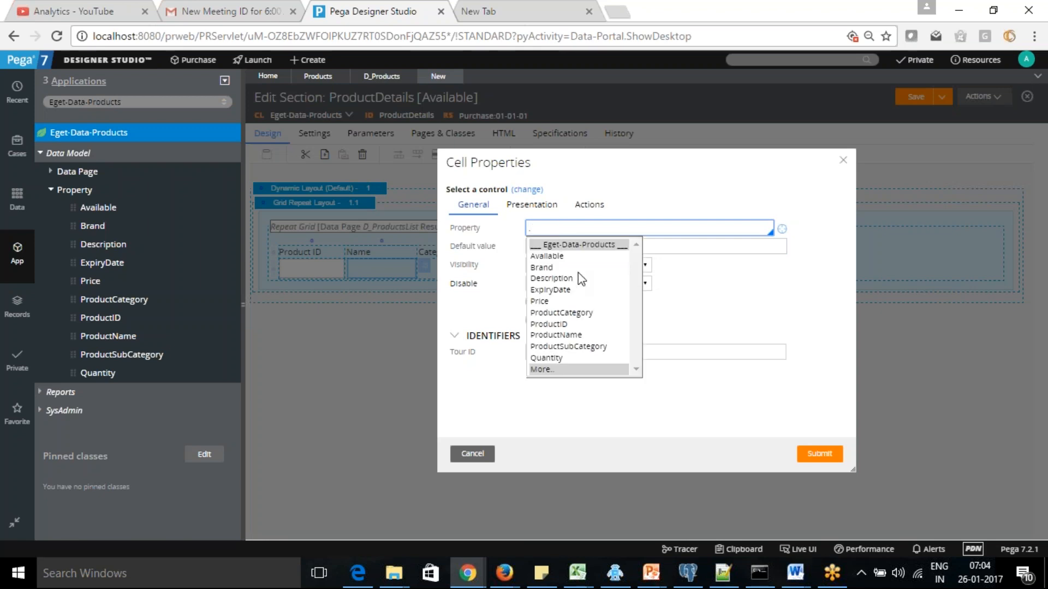
click(559, 336)
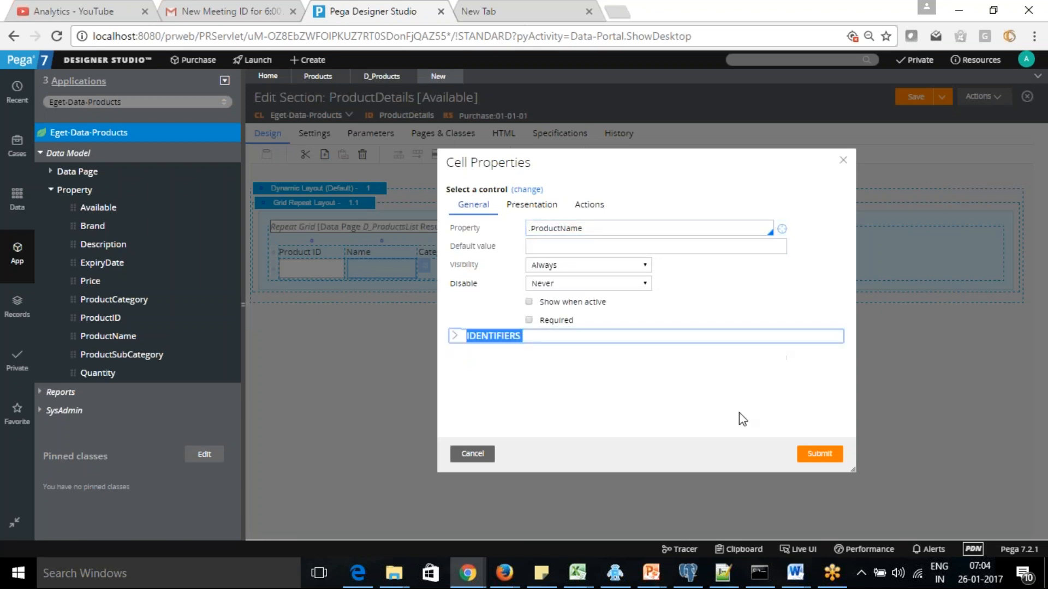
click(720, 435)
click(819, 454)
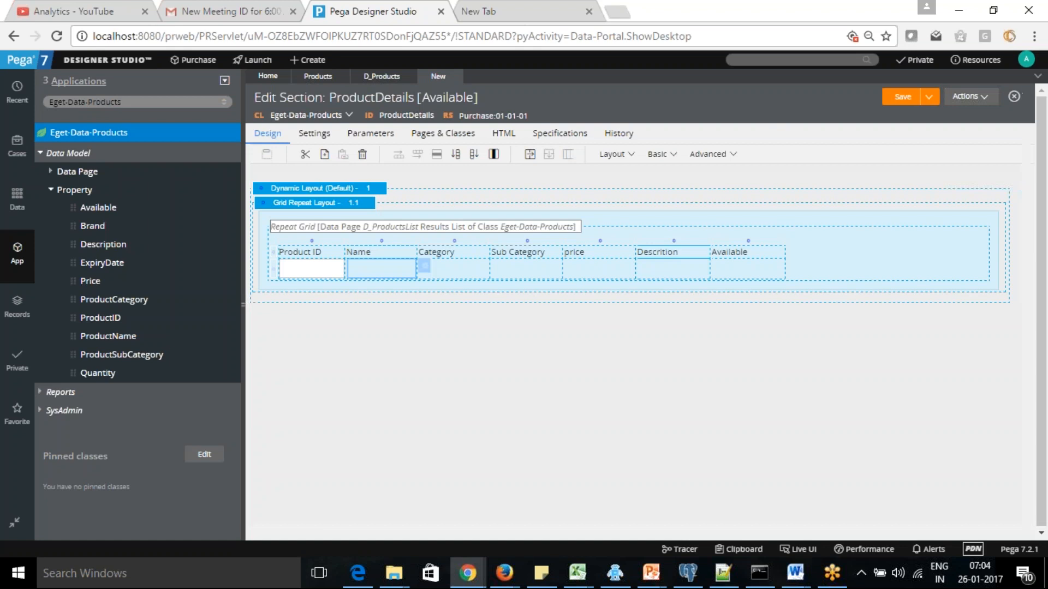
Bind the data cell under the Category header to the .ProductCategory property
click(473, 267)
click(523, 266)
click(545, 228)
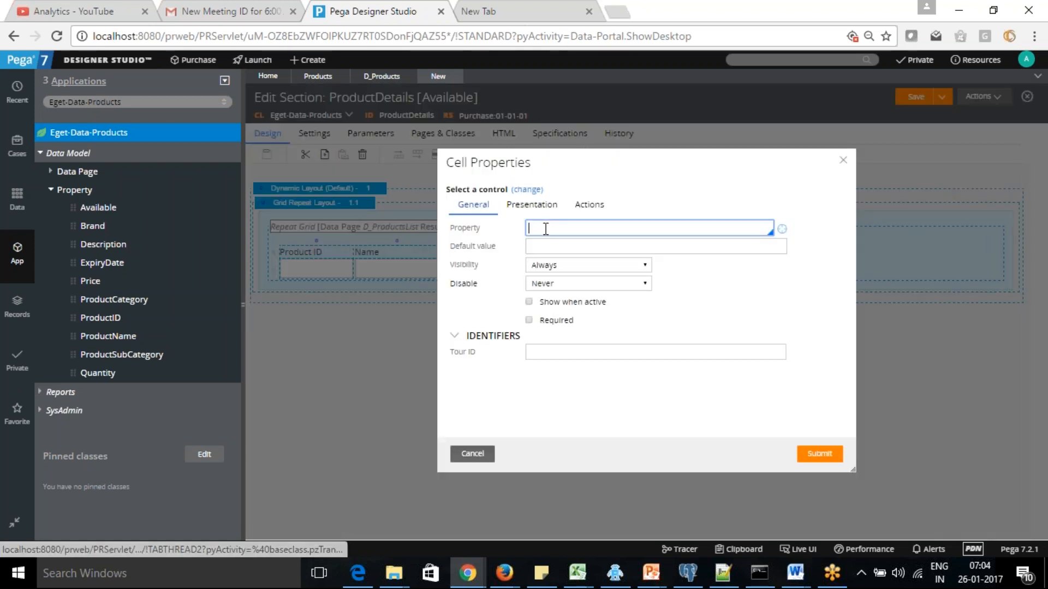
text(.)
click(562, 311)
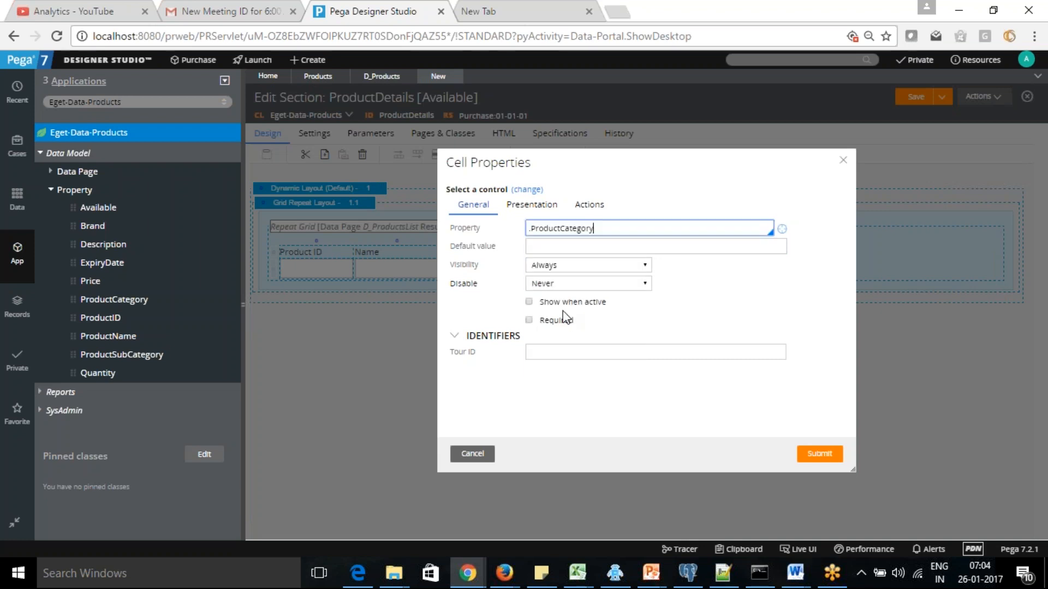
click(821, 454)
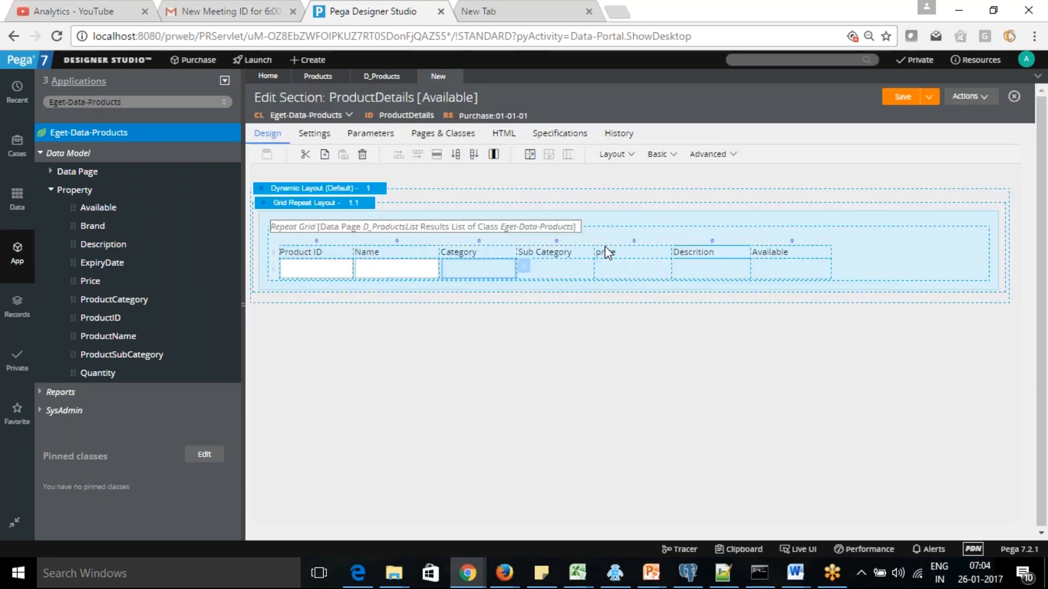
Bind the data cell under the Sub Category header to the .ProductSubCategory property
click(591, 269)
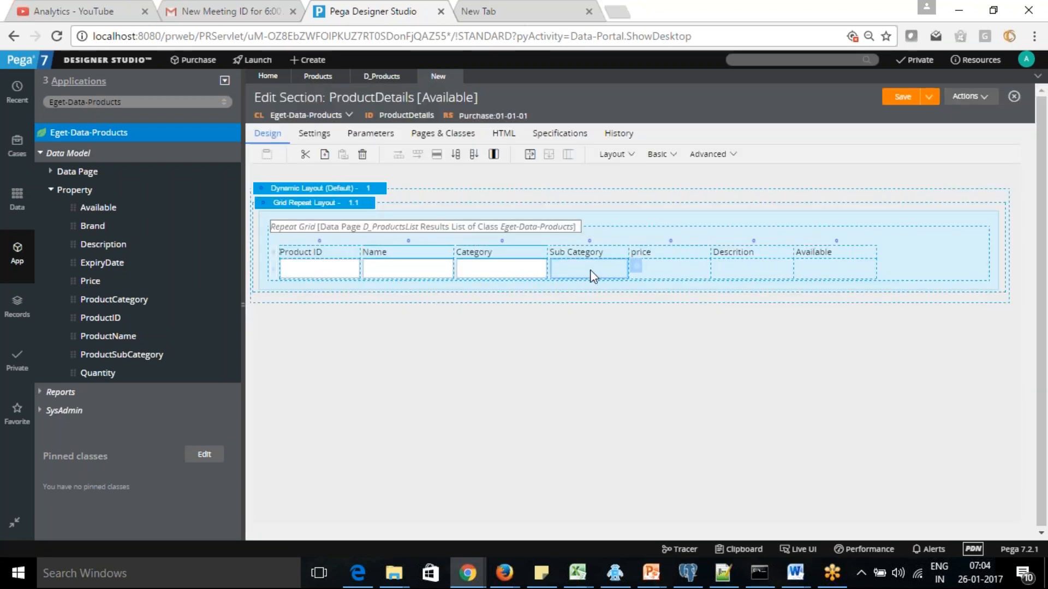
click(641, 273)
click(623, 229)
text(.)
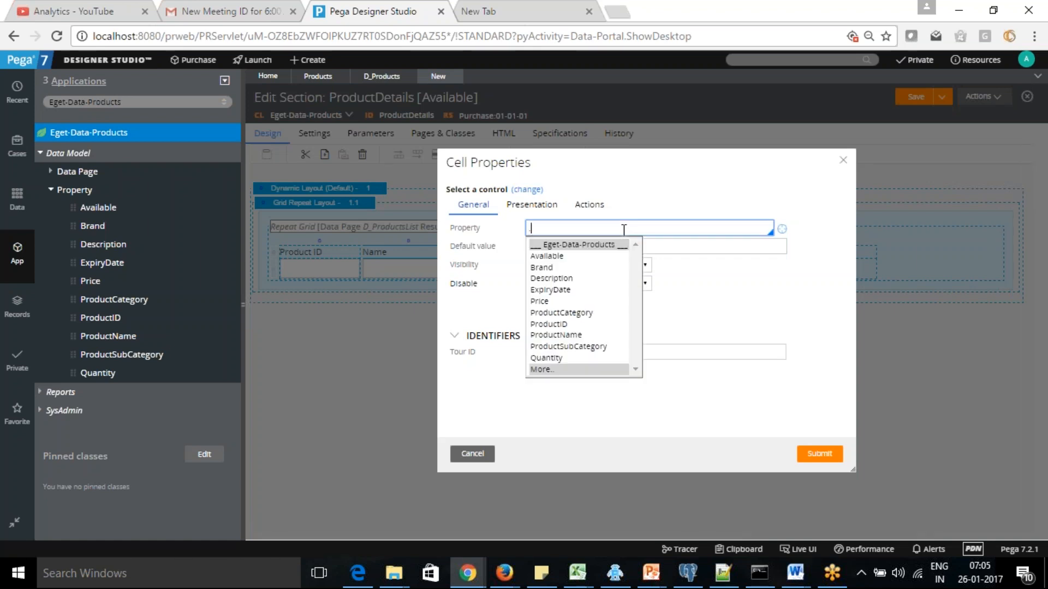
click(593, 347)
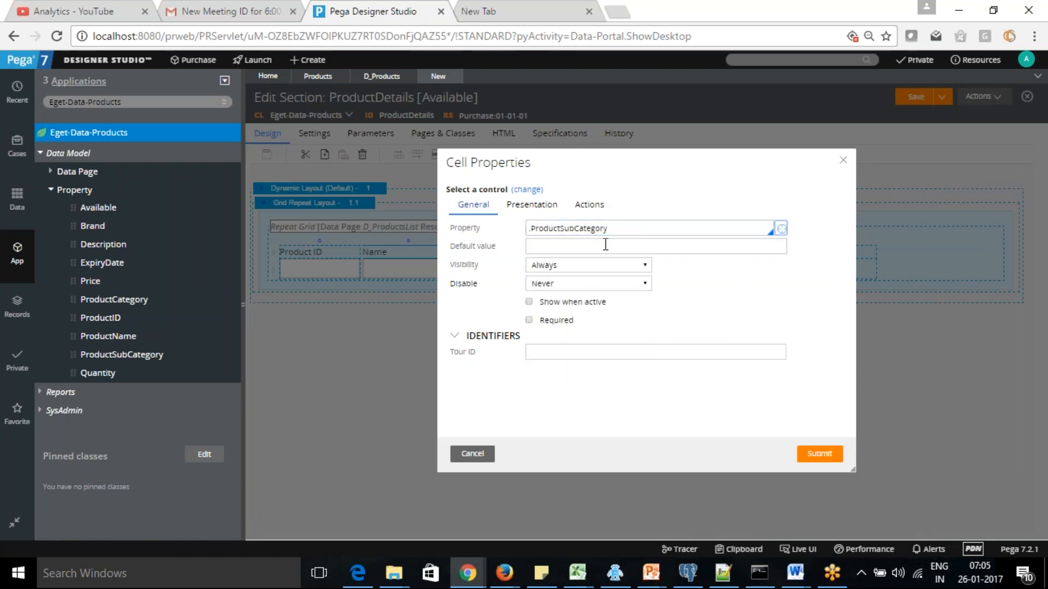
click(822, 454)
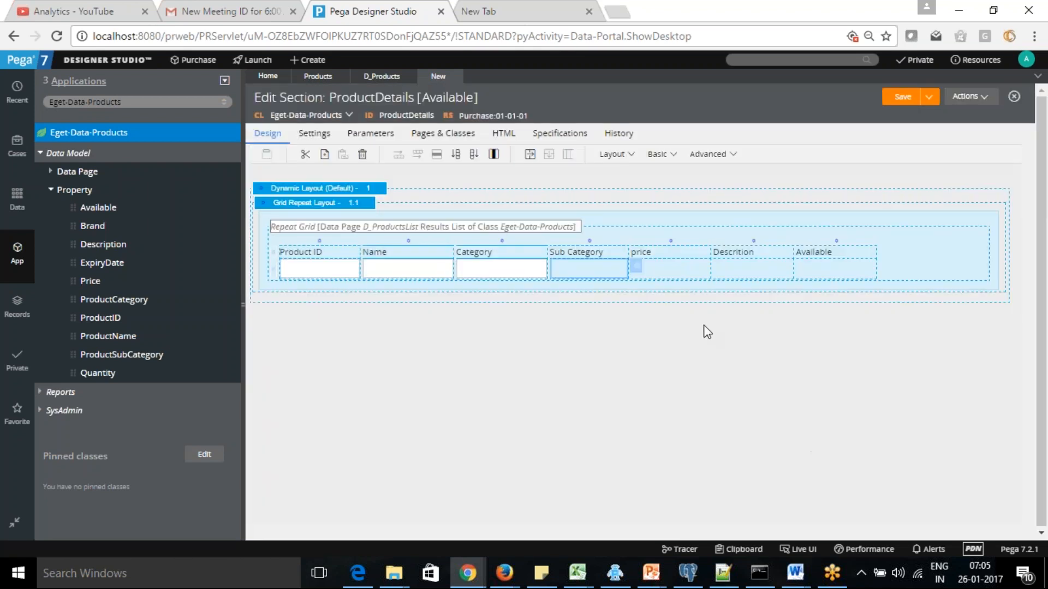
Bind the data cell under the price header to the .Price property
click(712, 270)
double_click(755, 271)
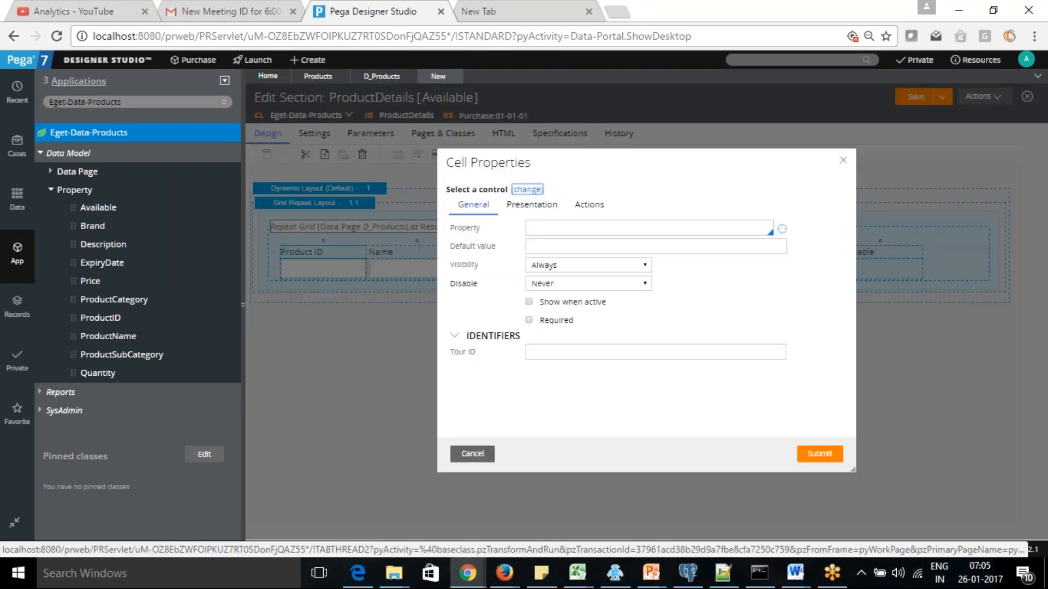
click(573, 229)
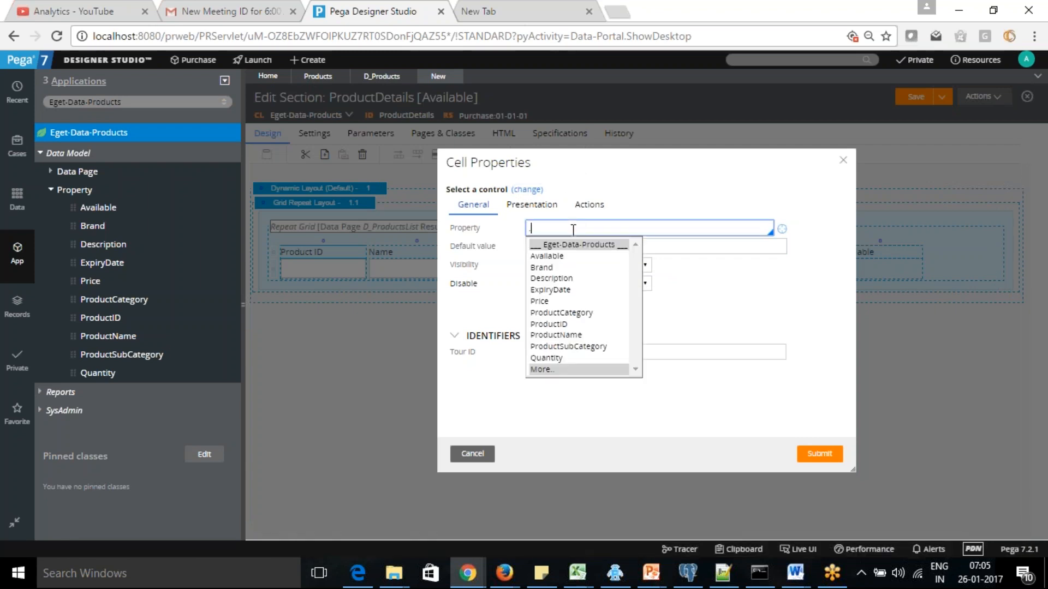
click(549, 301)
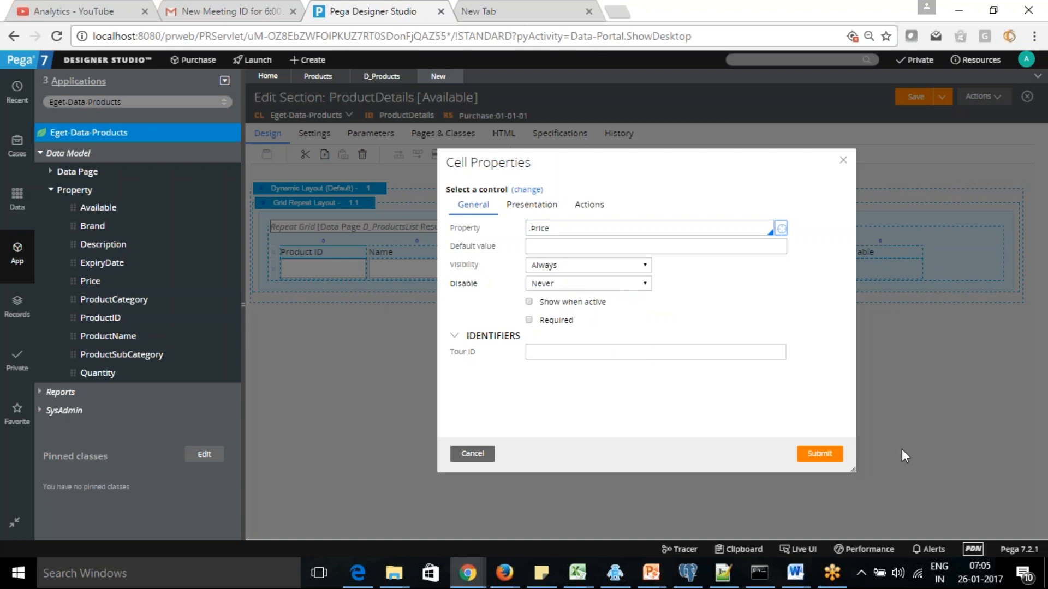
click(823, 455)
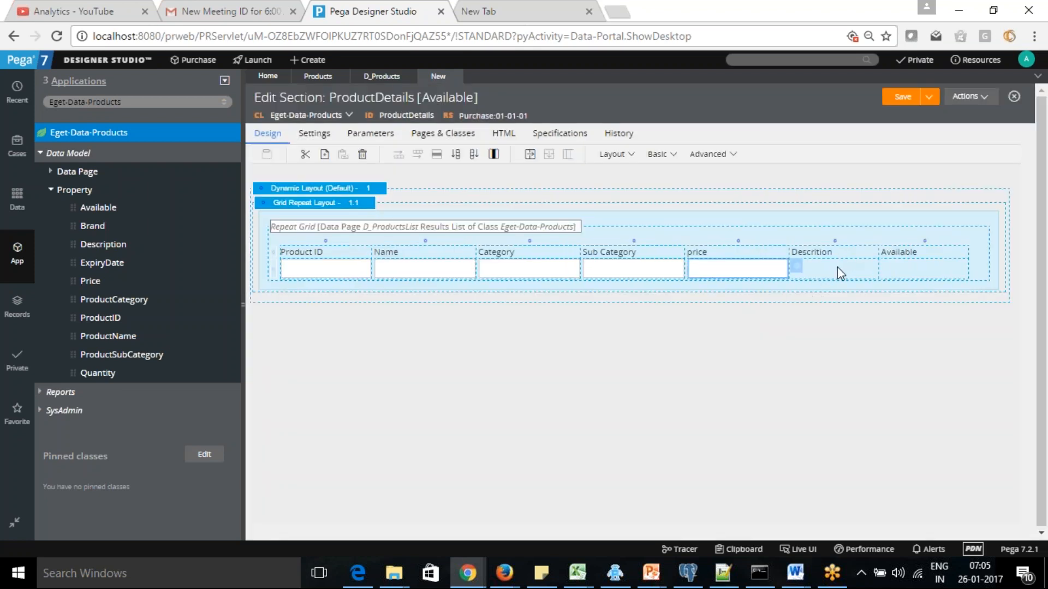
Bind the data cell under the Descrition header to the .Description property
double_click(837, 267)
click(671, 223)
text(.)
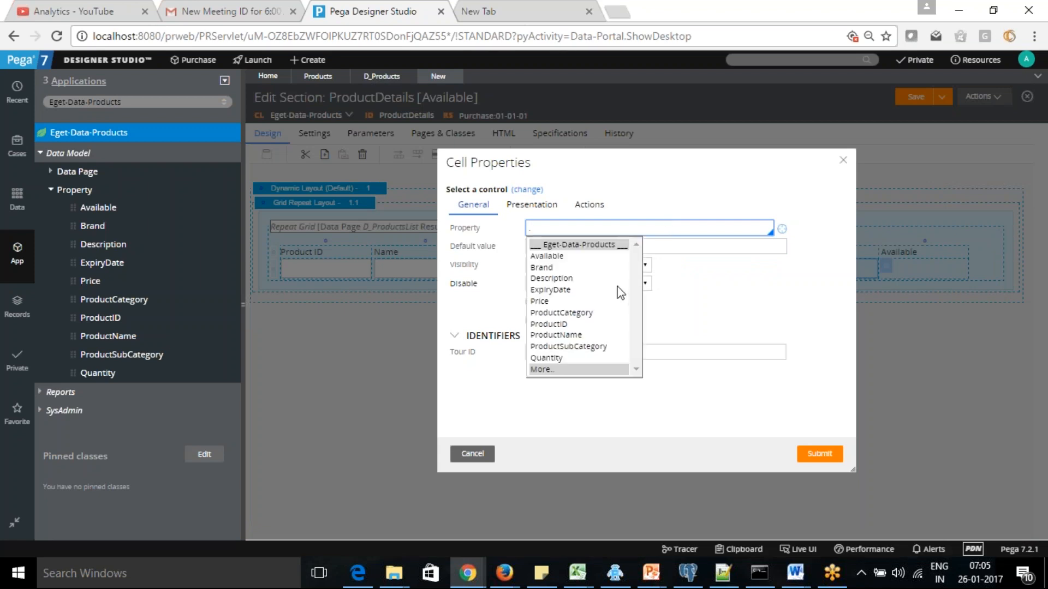
click(558, 279)
click(558, 281)
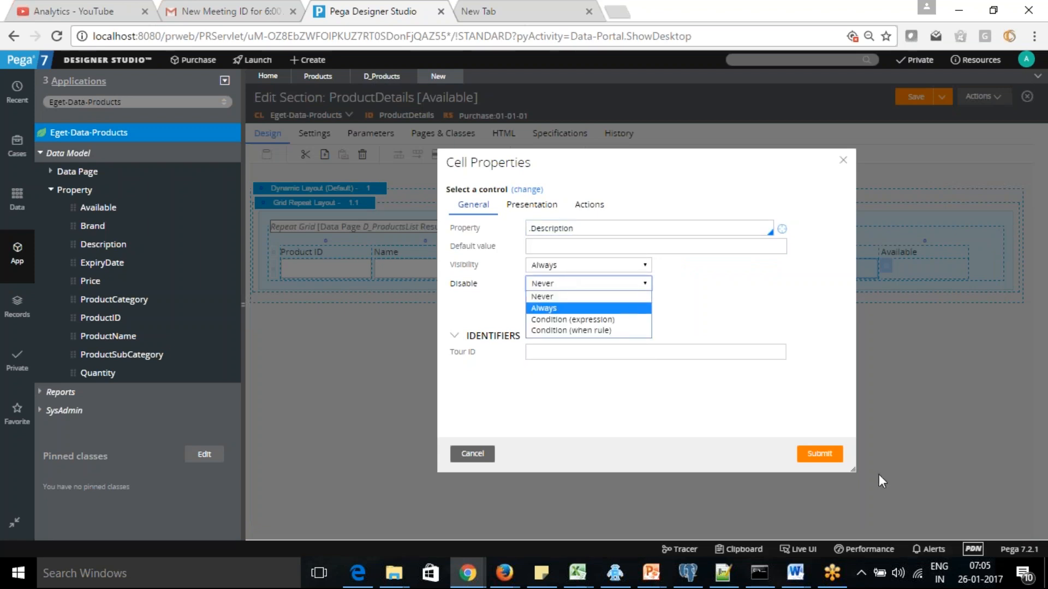
click(818, 454)
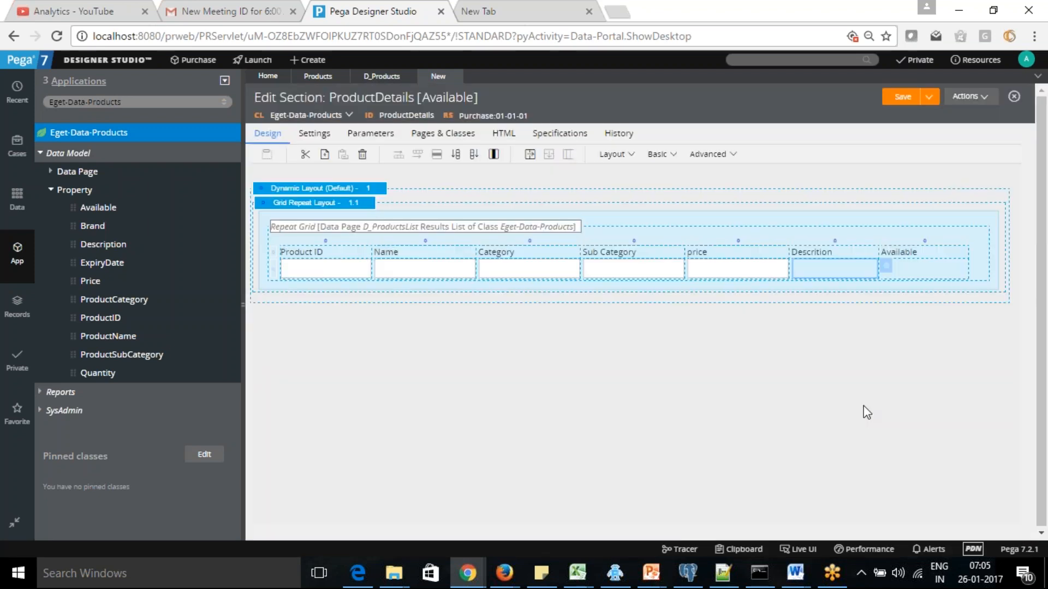
Bind the data cell under the Available header to the .Available property
double_click(929, 270)
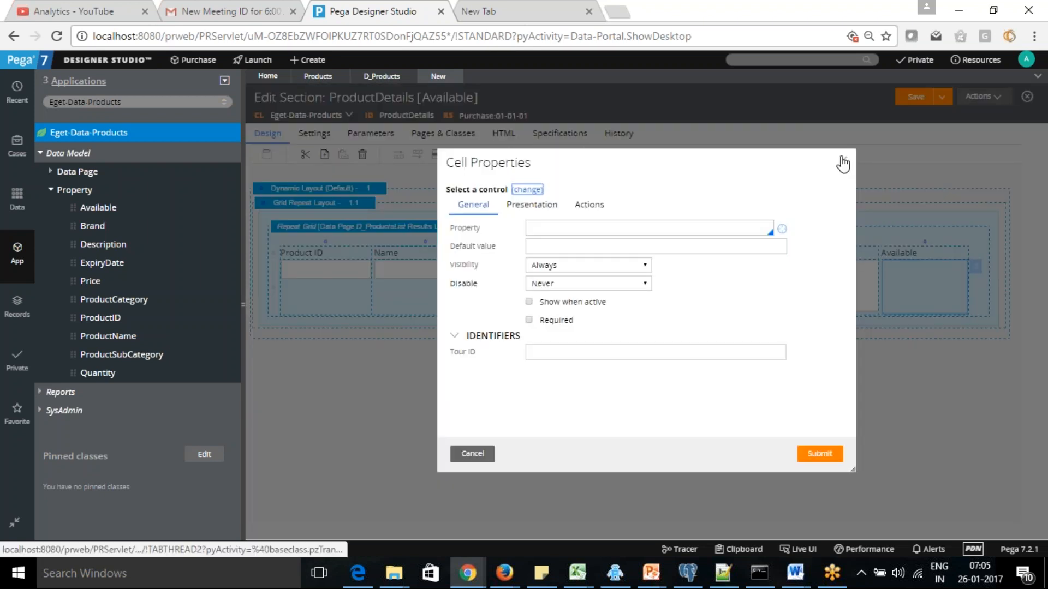
click(843, 163)
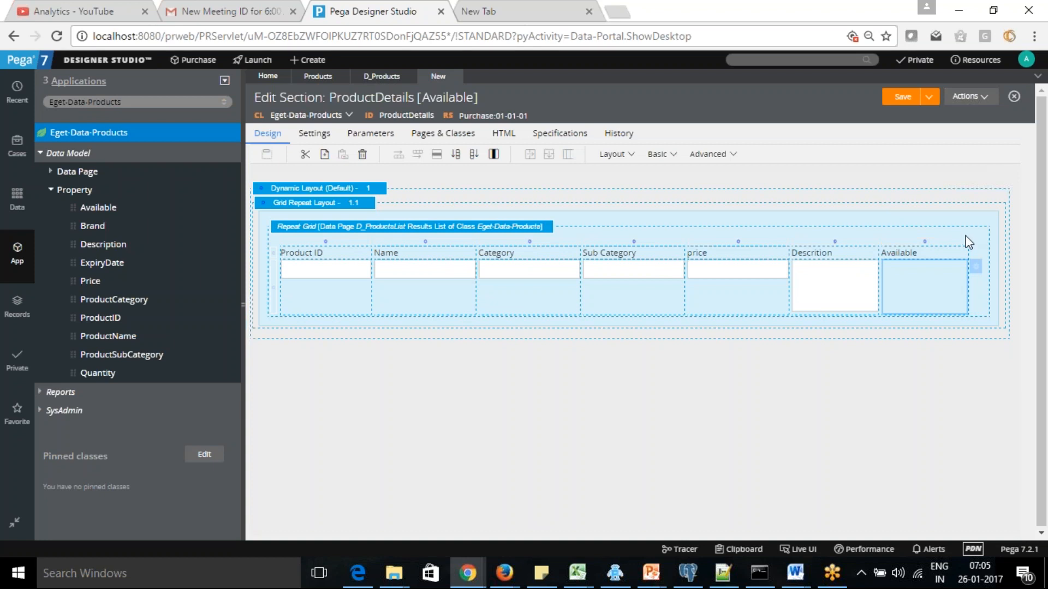
click(976, 269)
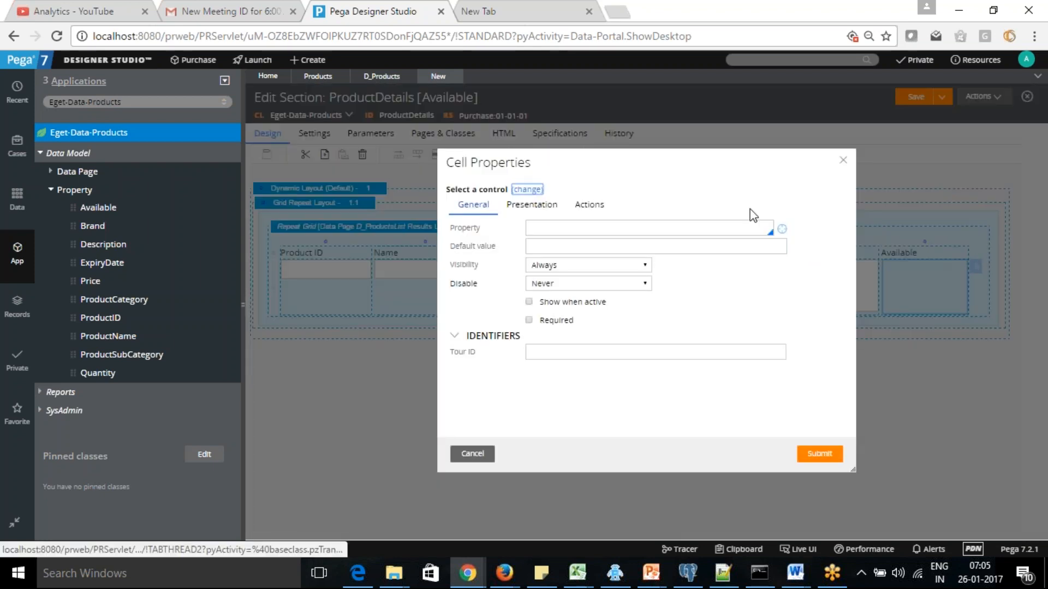
click(730, 224)
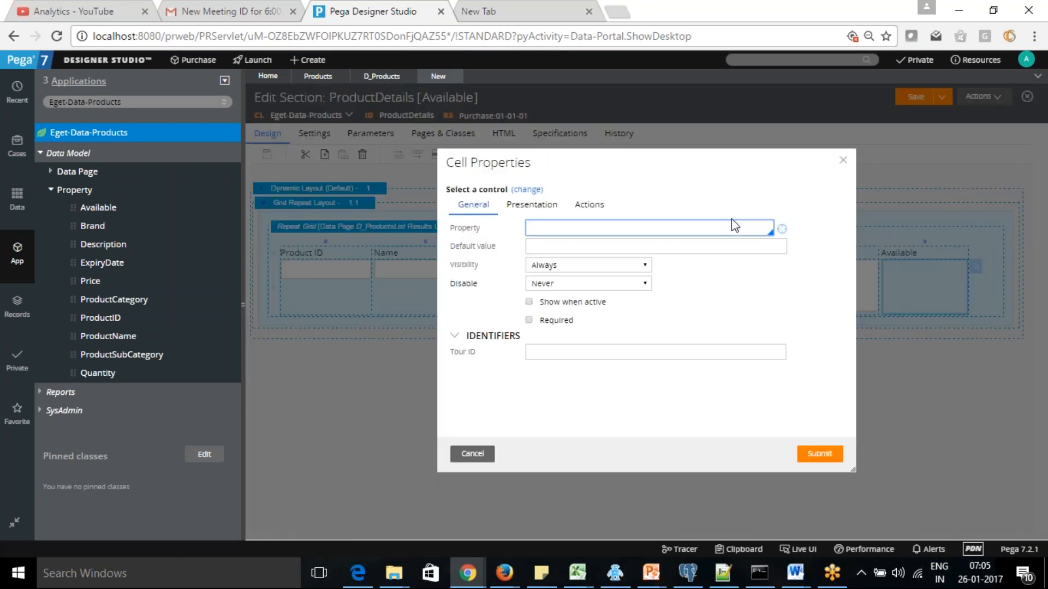
text(.)
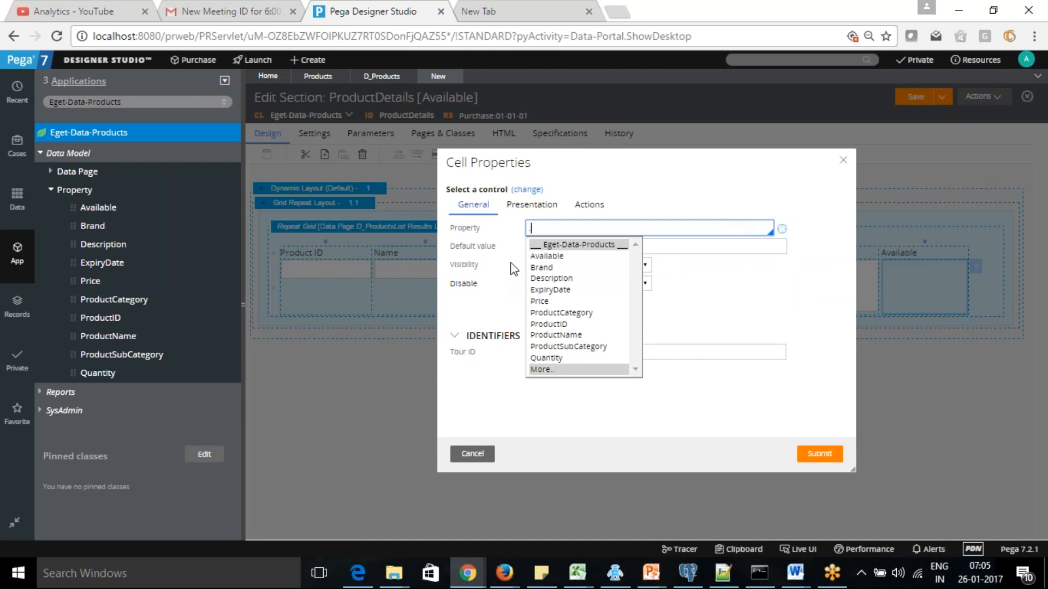
click(547, 256)
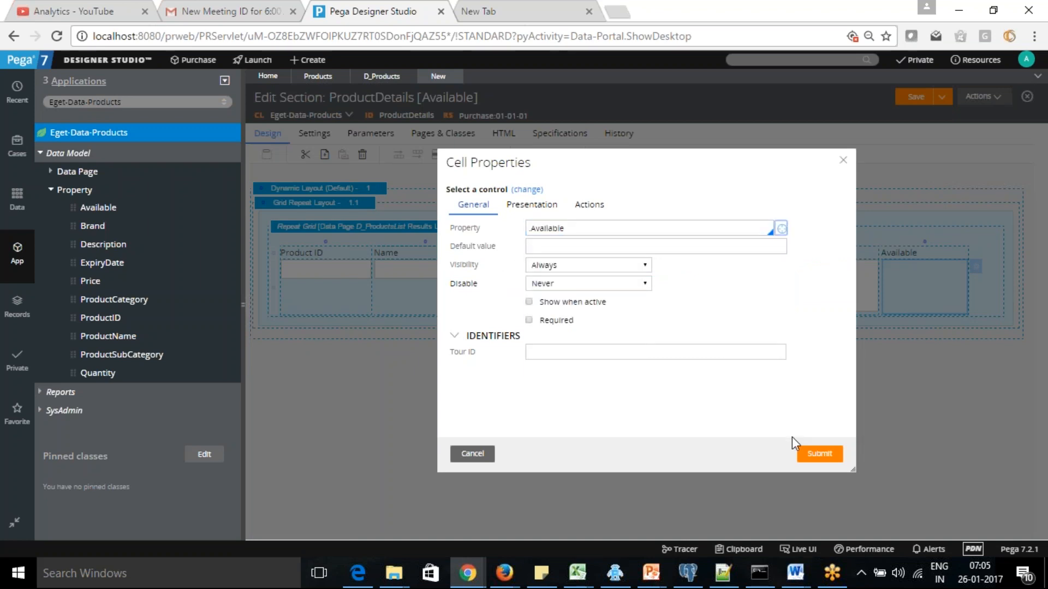
click(818, 456)
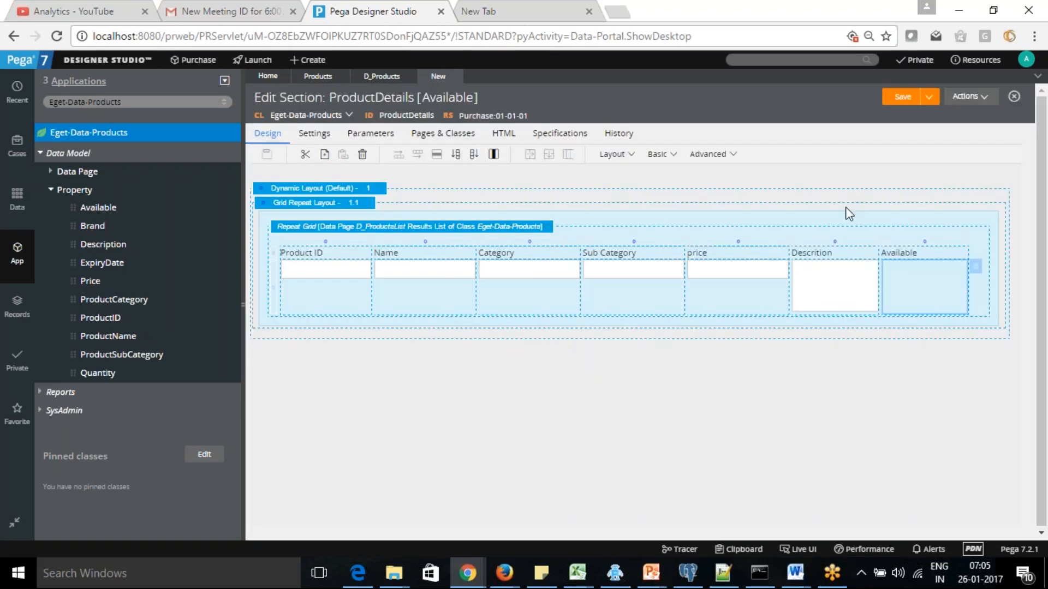
Save the ProductDetails section and check it out for further editing
click(900, 100)
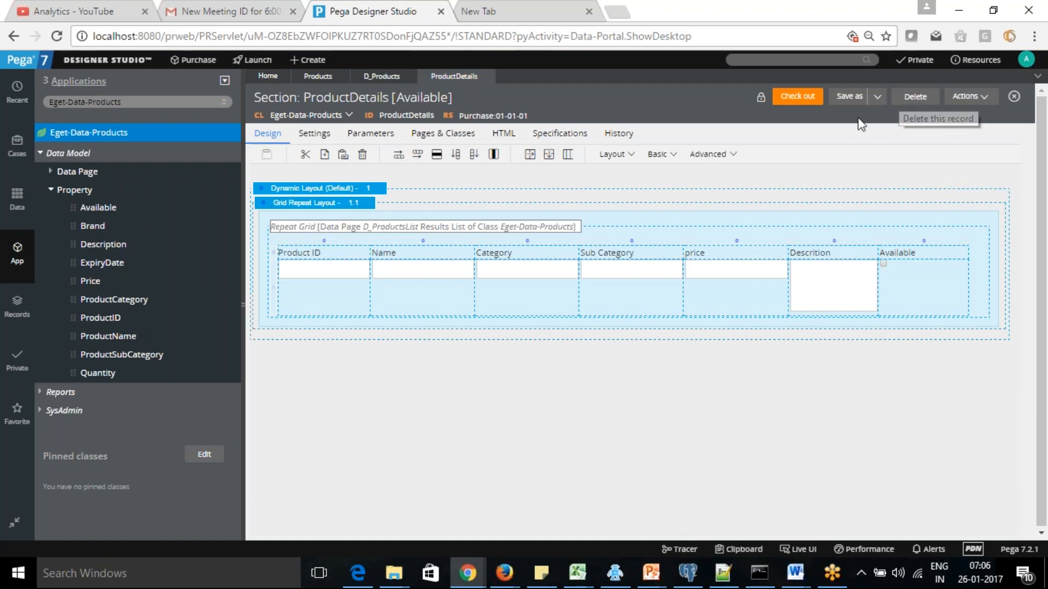
click(796, 101)
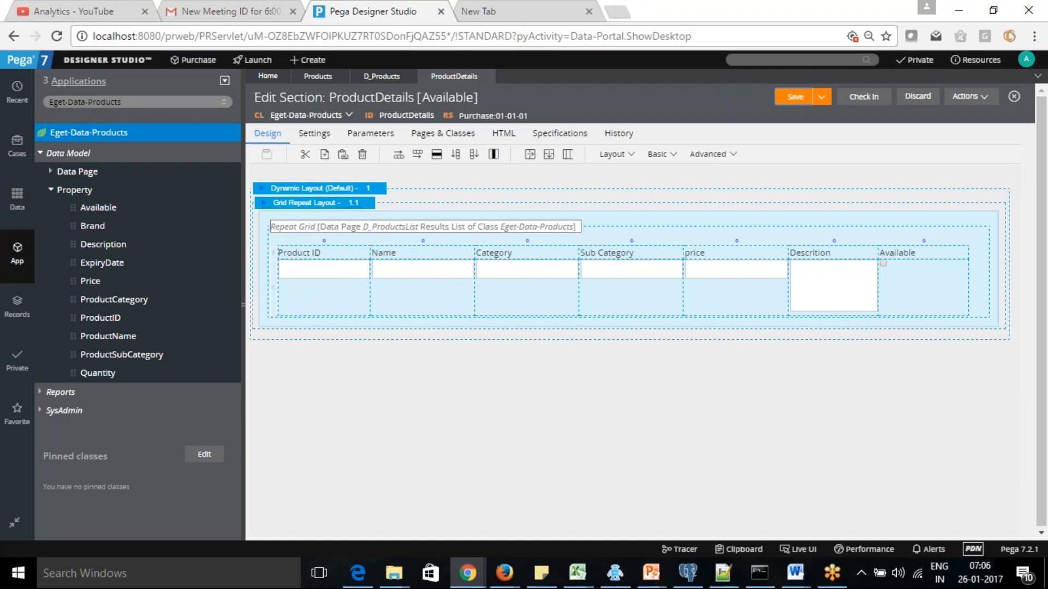
Preview the ProductDetails section in a maximized window
click(980, 98)
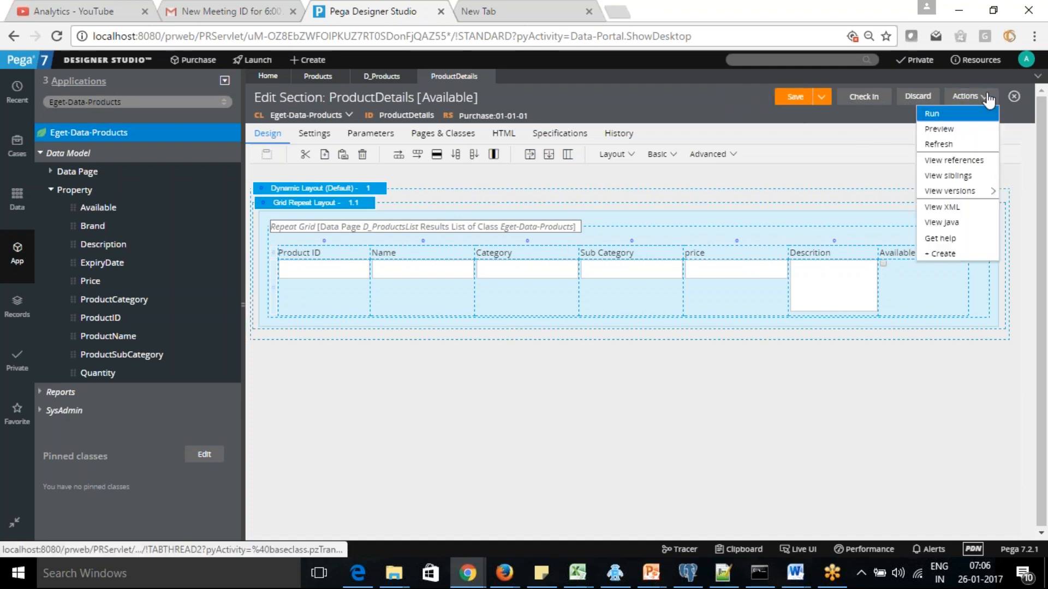
click(960, 136)
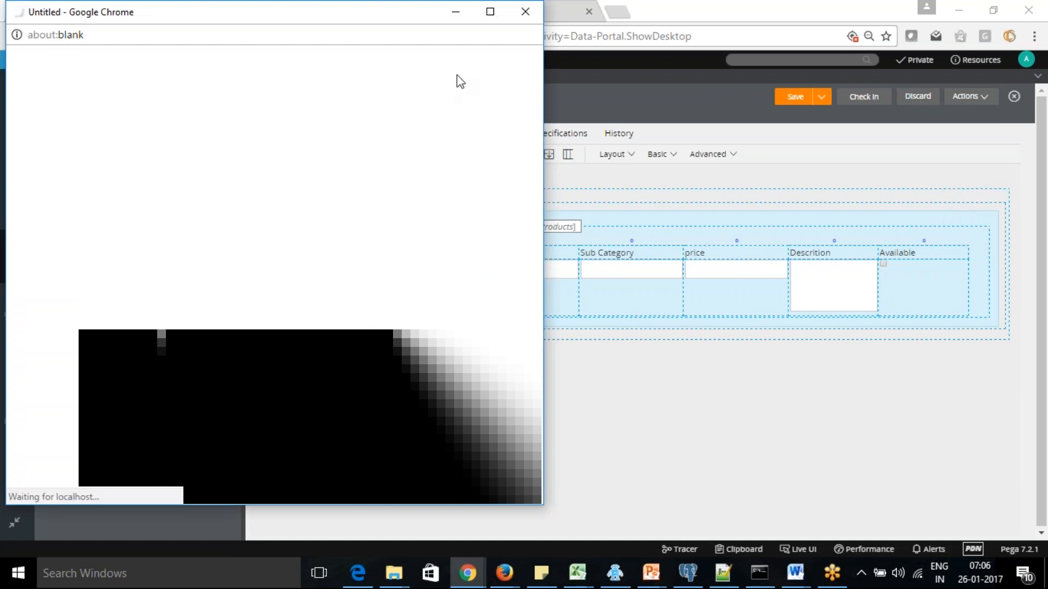
click(490, 12)
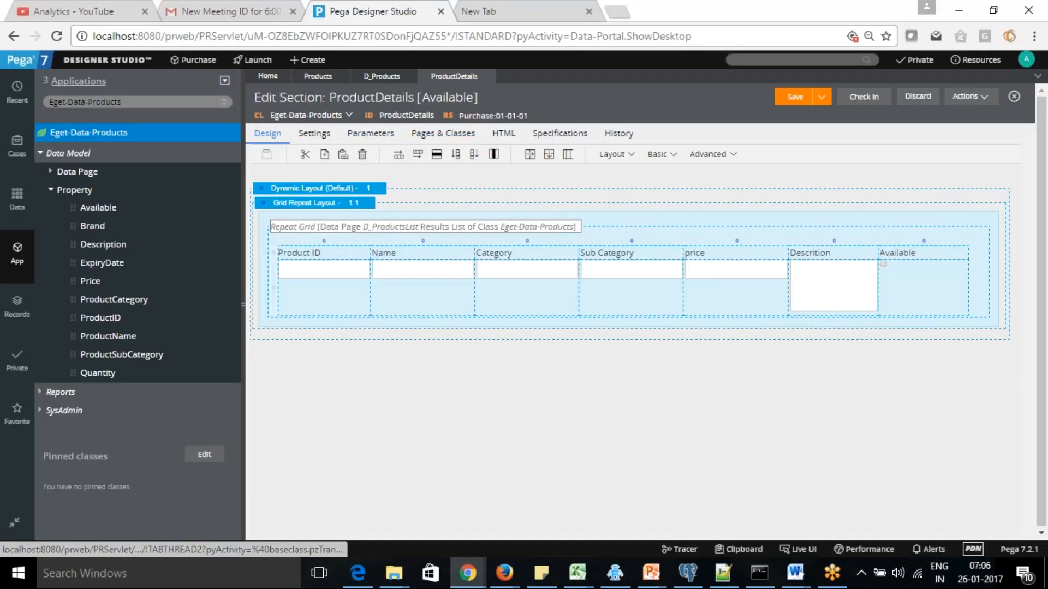
Set the presentation style of the ProductDetails grid repeat layout to Spreadsheet and apply it
click(352, 209)
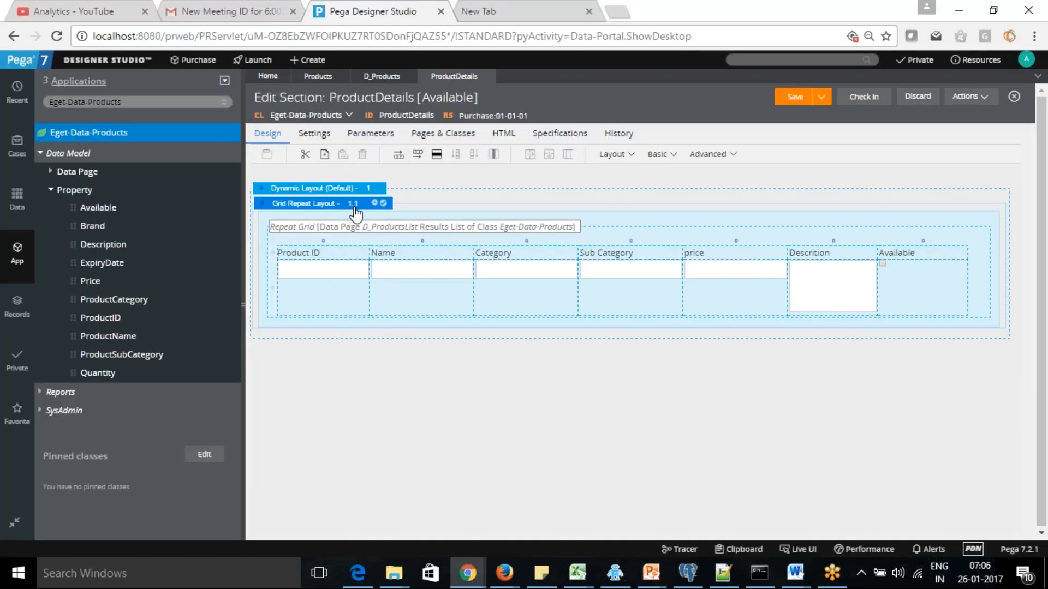
click(376, 205)
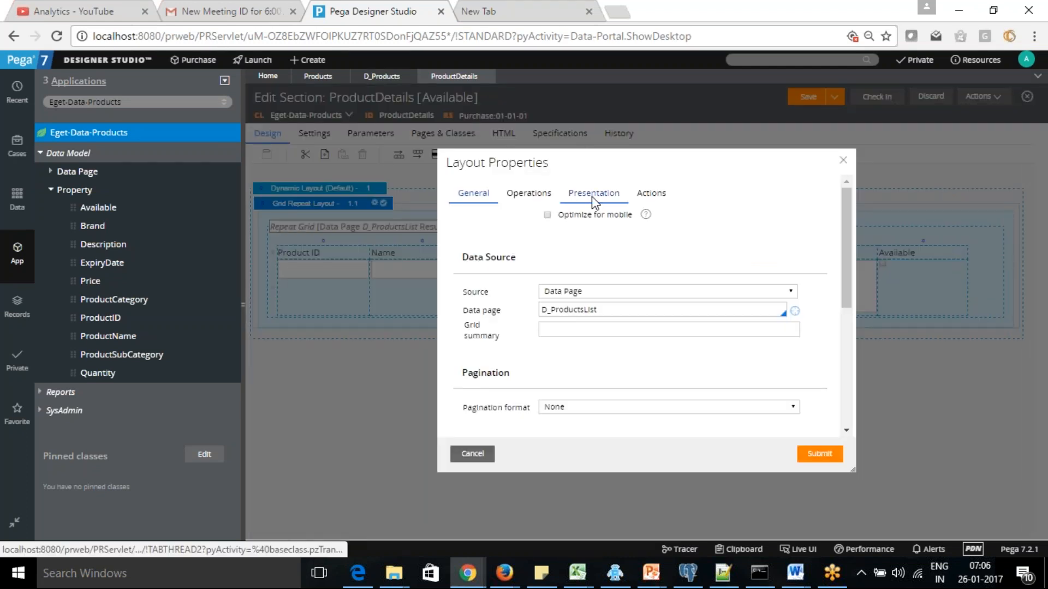
click(578, 203)
click(646, 218)
click(622, 242)
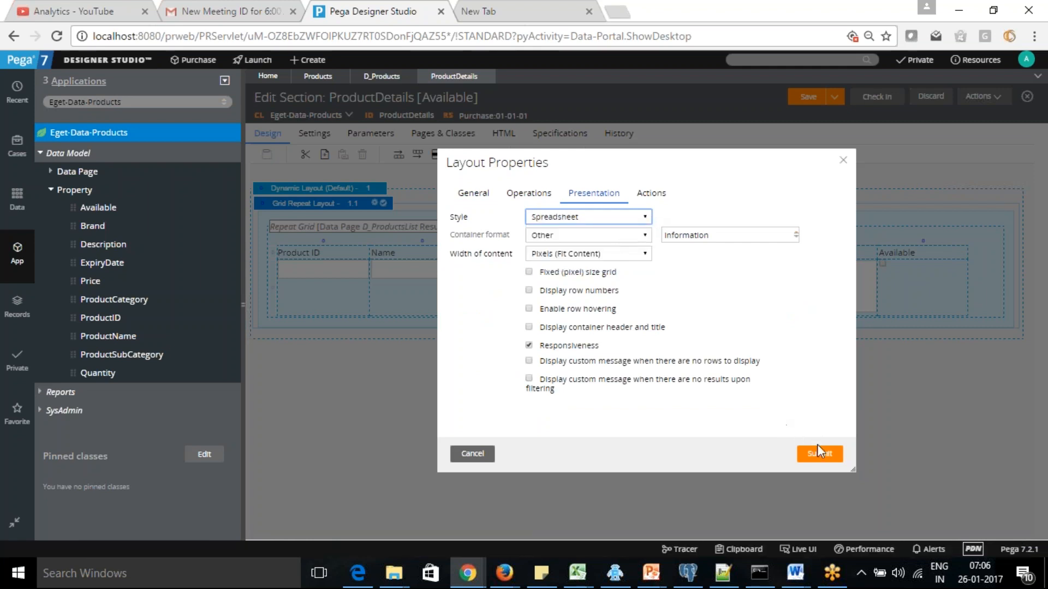
click(820, 459)
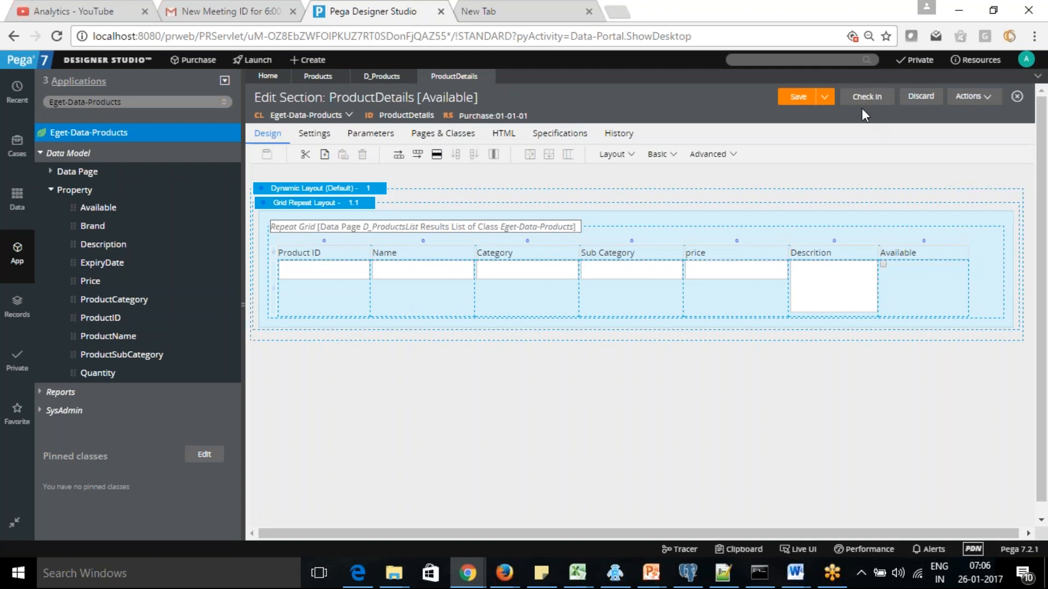
Save the ProductDetails section, preview the product grid in its Spreadsheet style, and close the preview
click(799, 98)
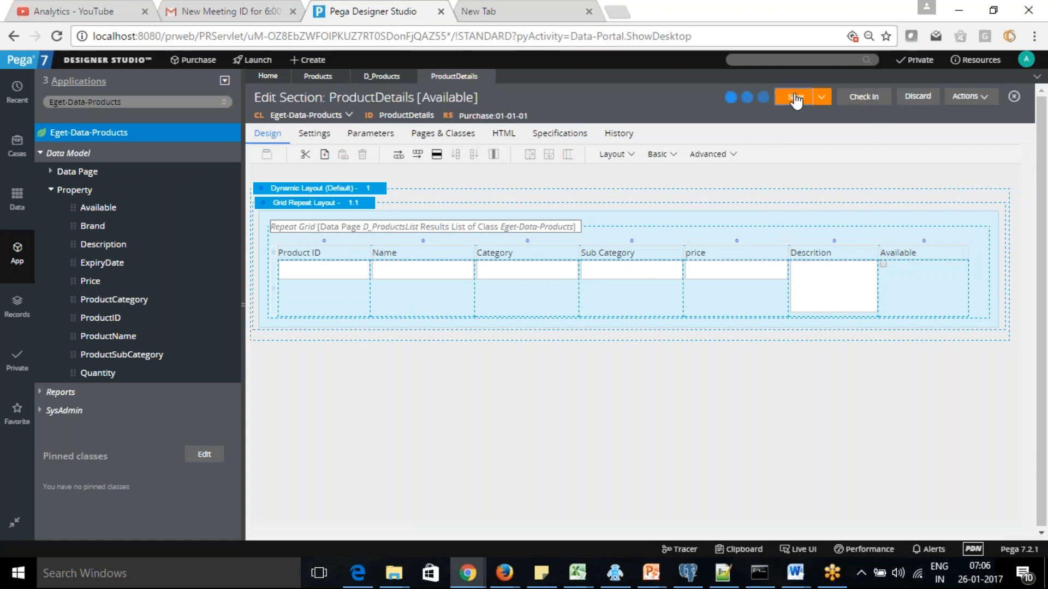
click(987, 98)
click(948, 131)
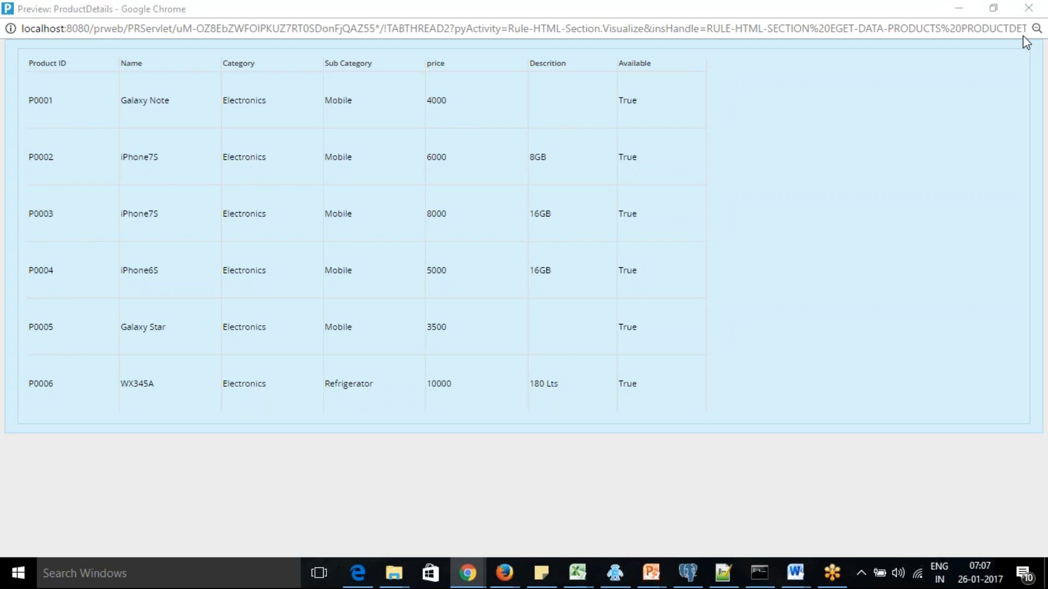
click(1028, 8)
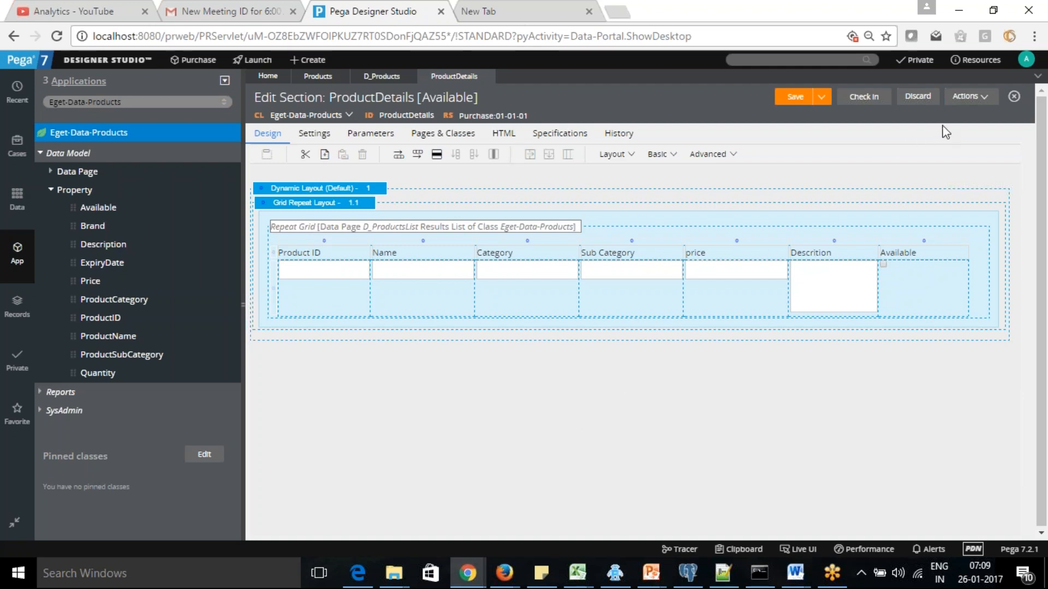
click(800, 97)
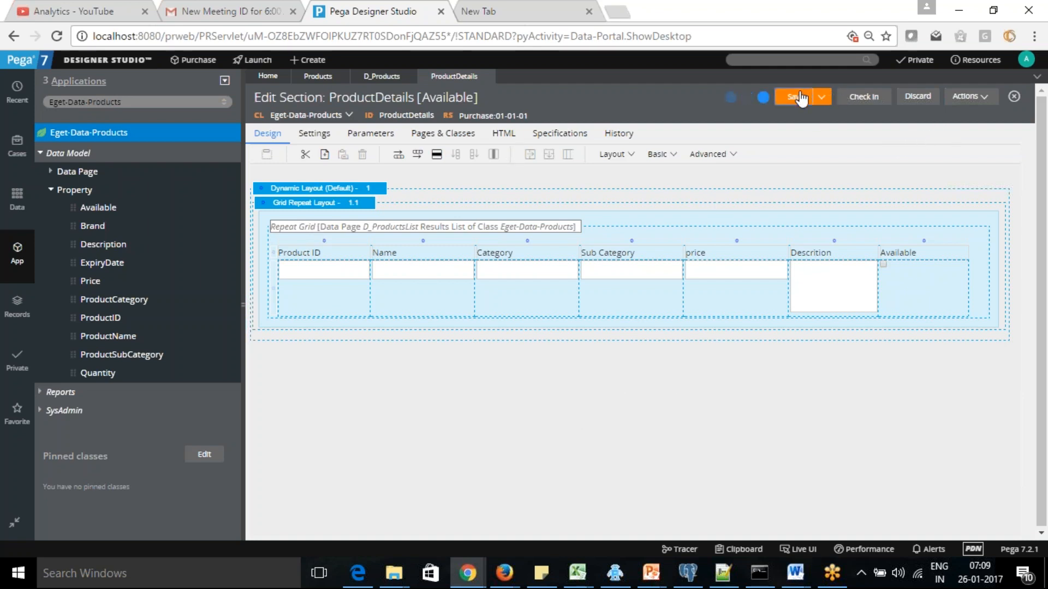
click(985, 96)
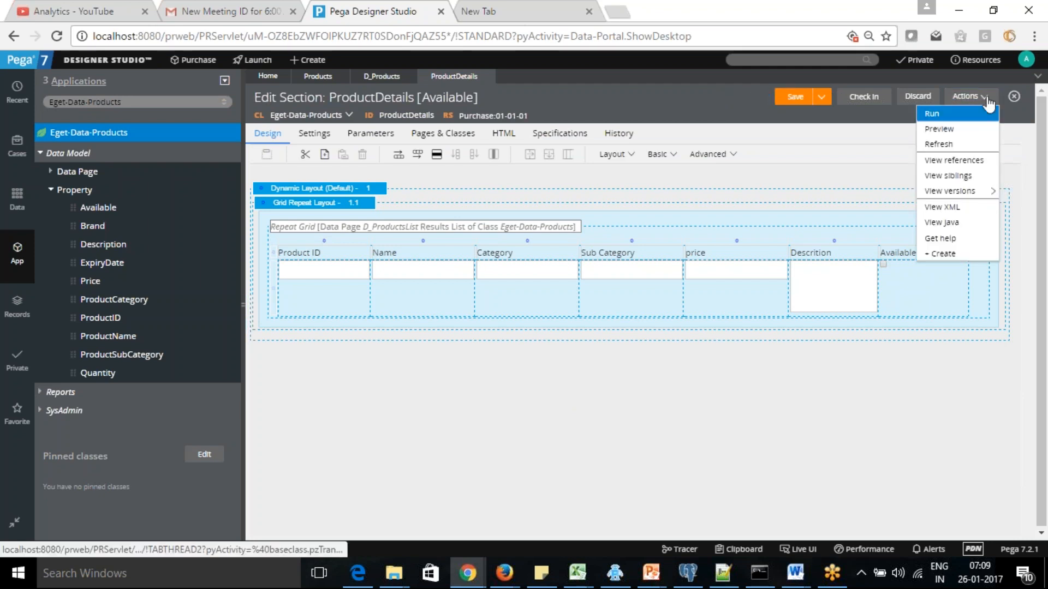
click(961, 131)
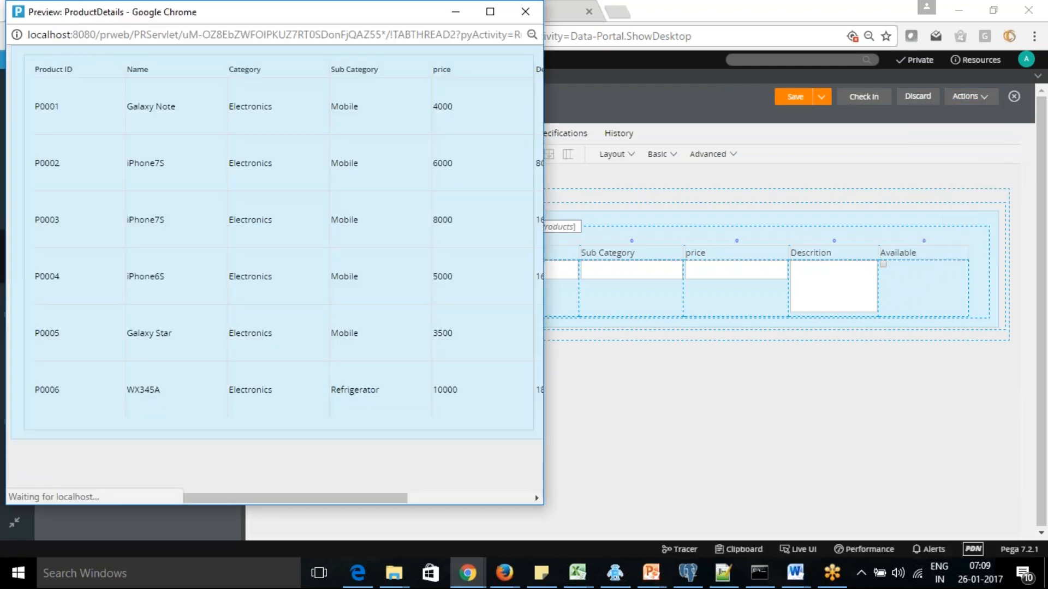
click(527, 10)
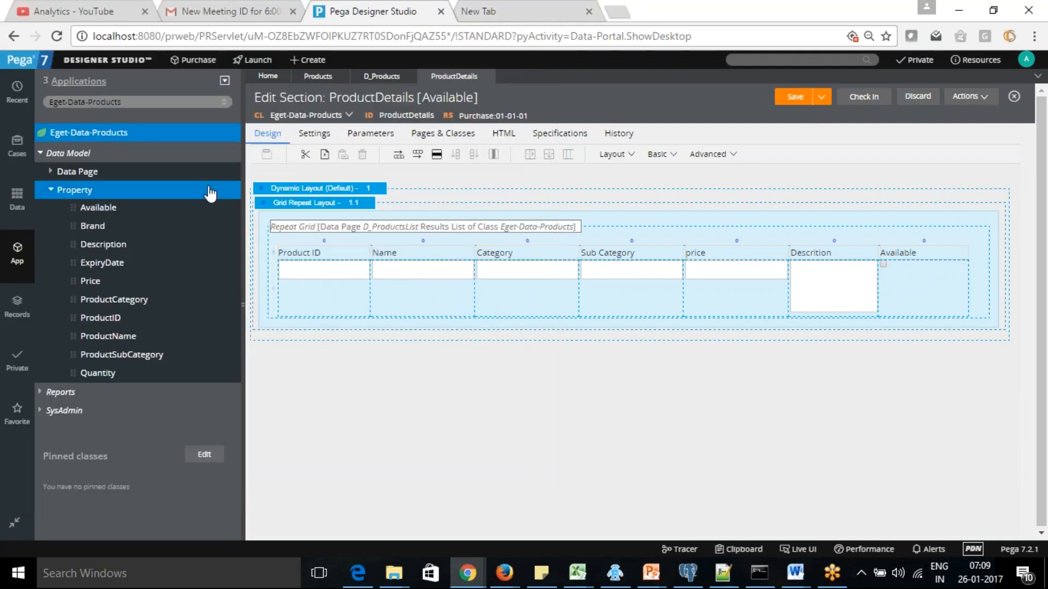
Set the grid repeat layout's presentation style to Other with the Fat list format
click(285, 206)
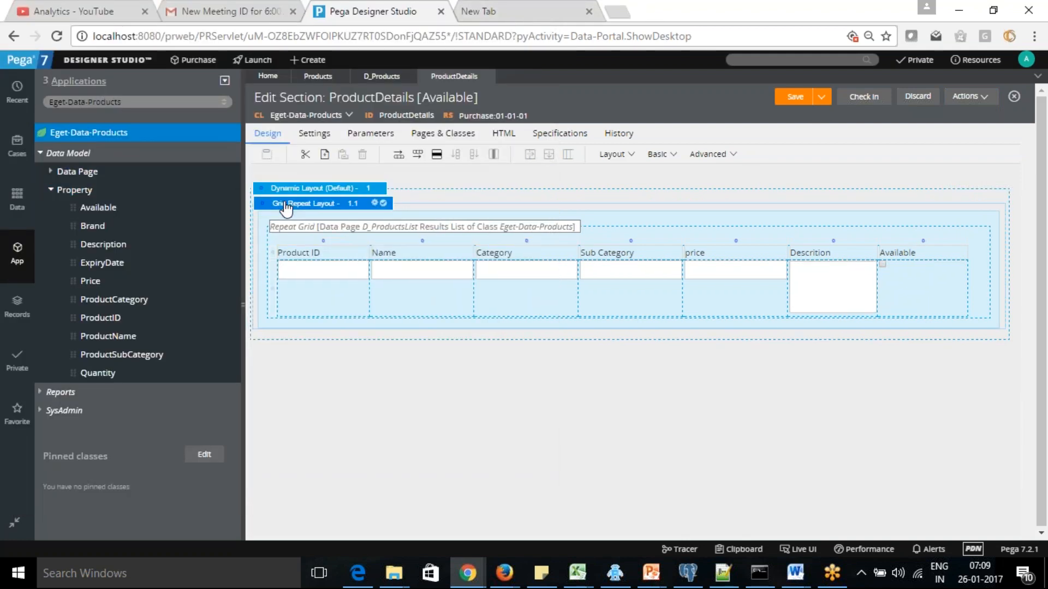
click(374, 203)
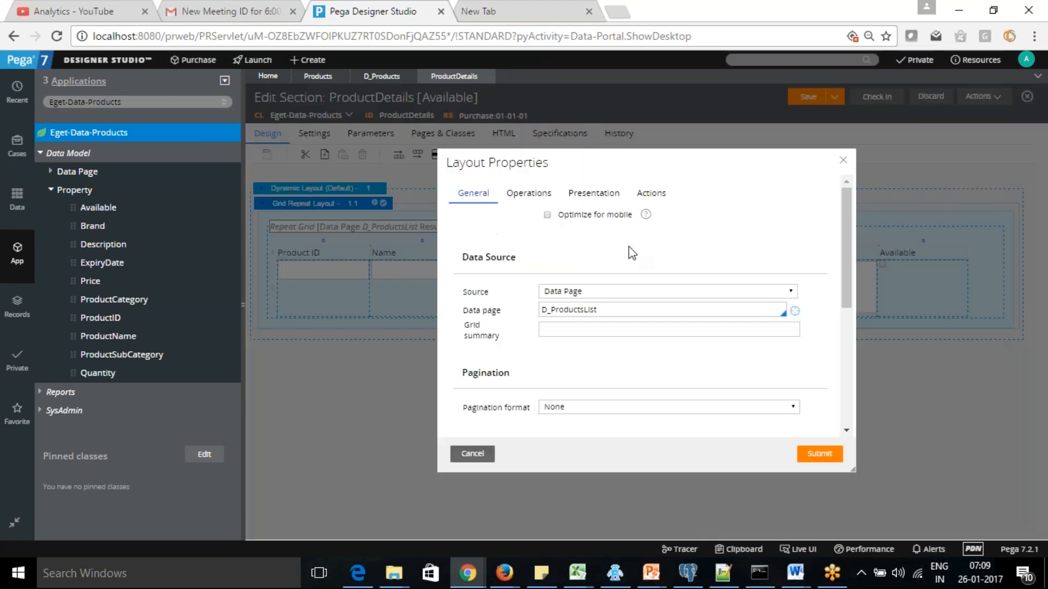
click(532, 195)
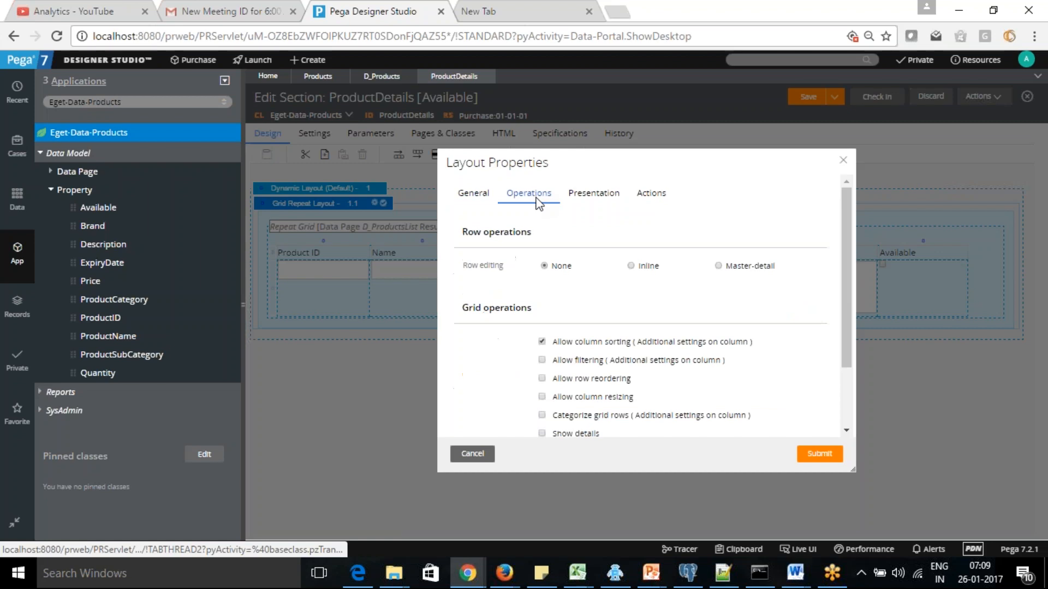
click(595, 194)
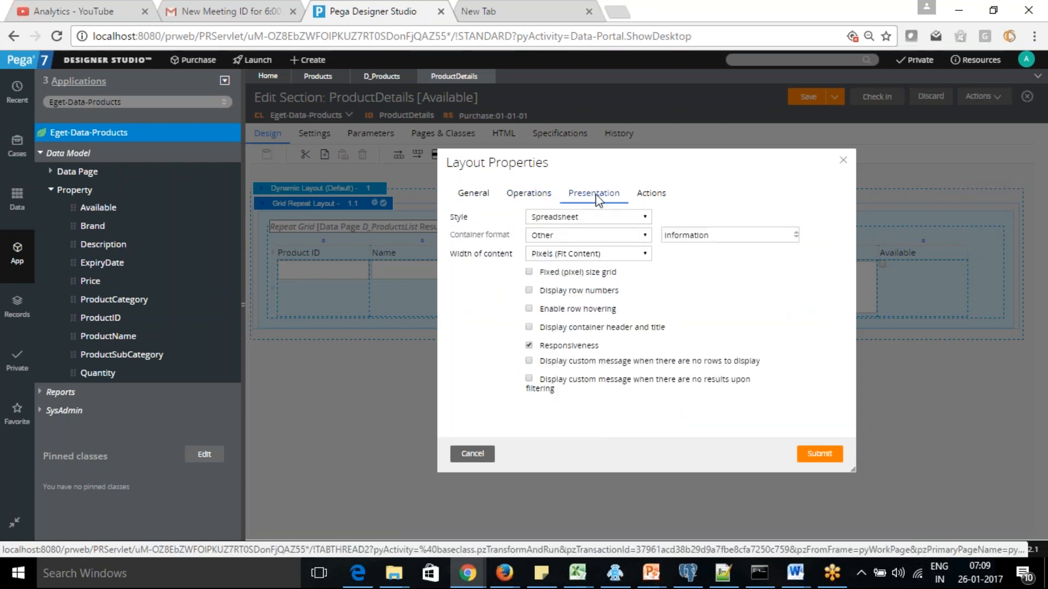
click(646, 218)
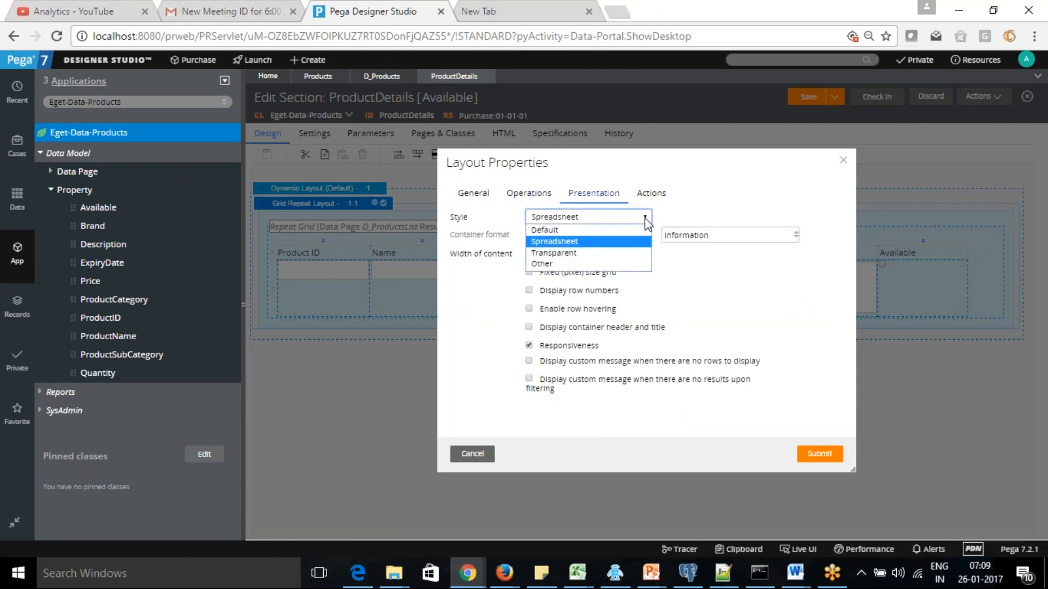
click(603, 264)
click(702, 215)
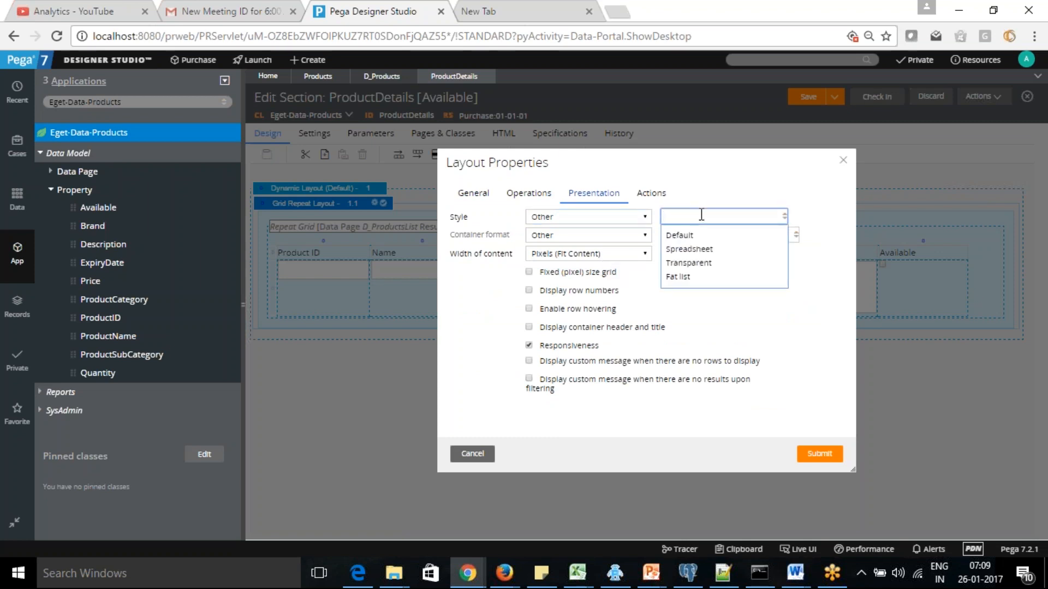
click(708, 278)
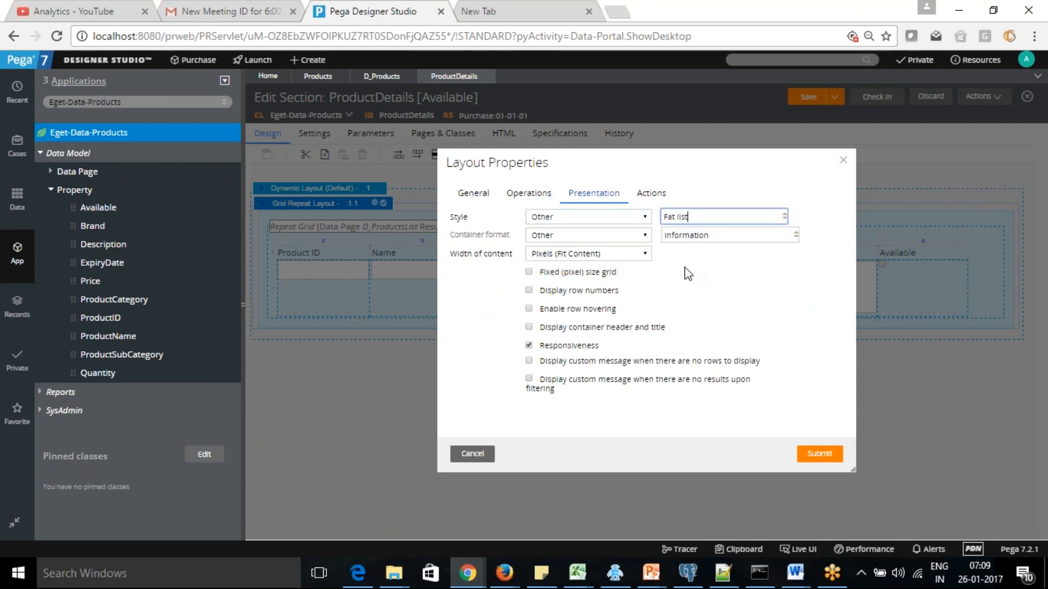
Set the grid's container format to Other with the Nested format and apply the layout properties
click(621, 234)
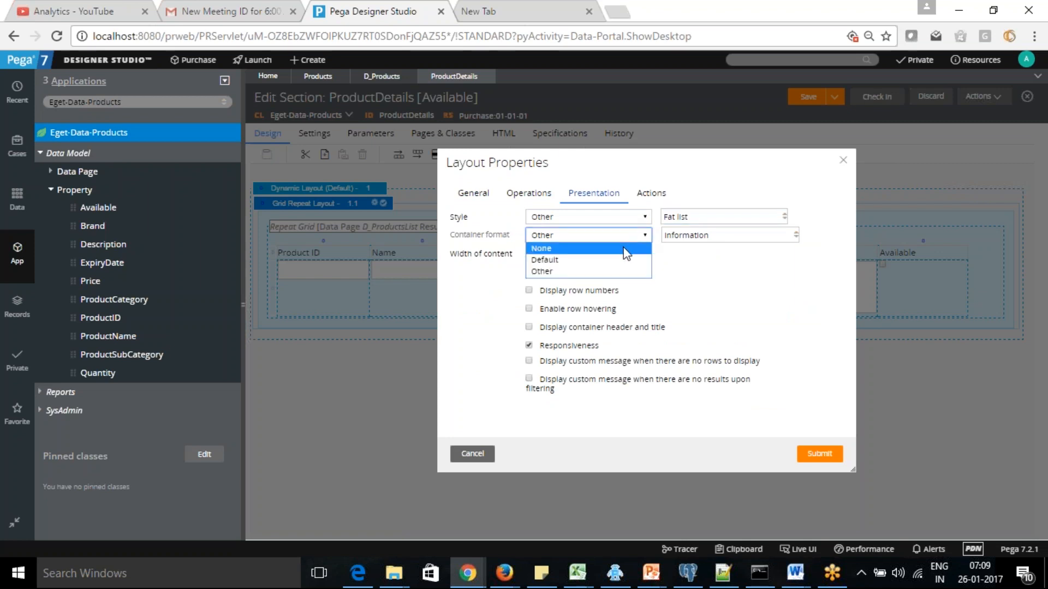
click(621, 272)
click(733, 232)
key(ctrl+a)
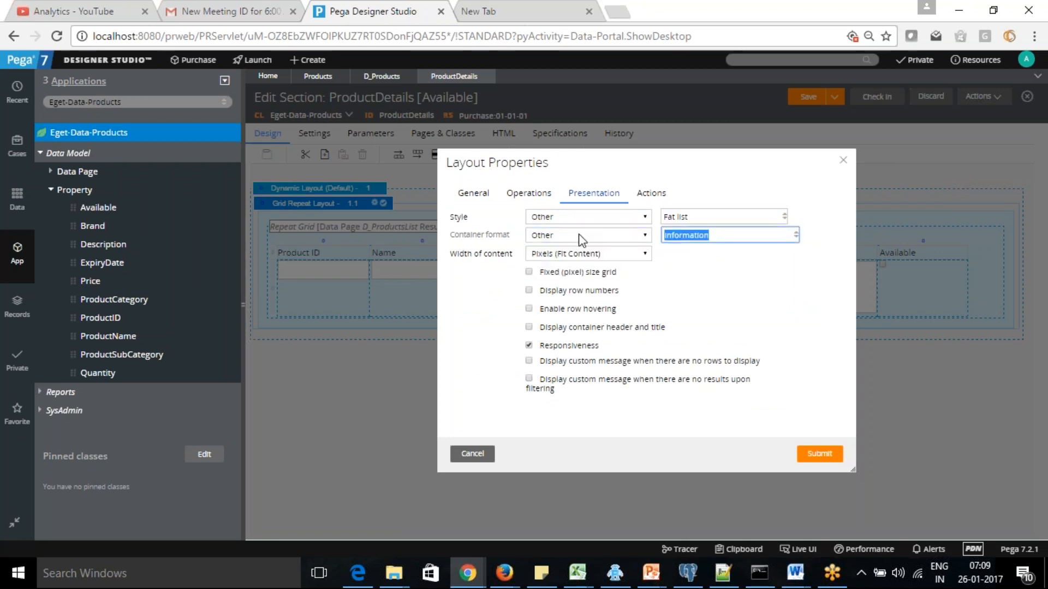
key(BackSpace)
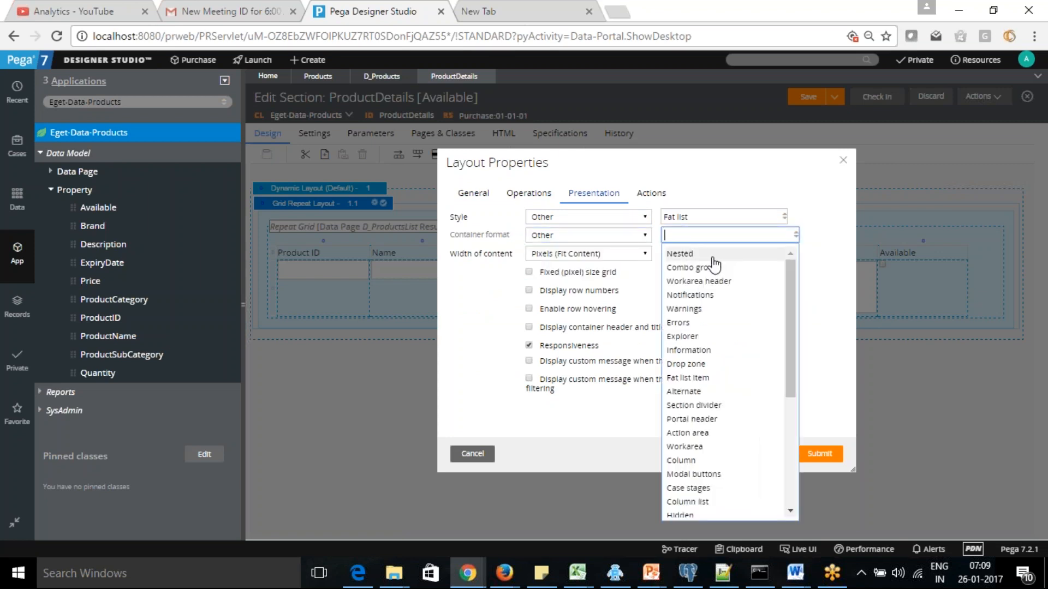
click(711, 260)
click(728, 286)
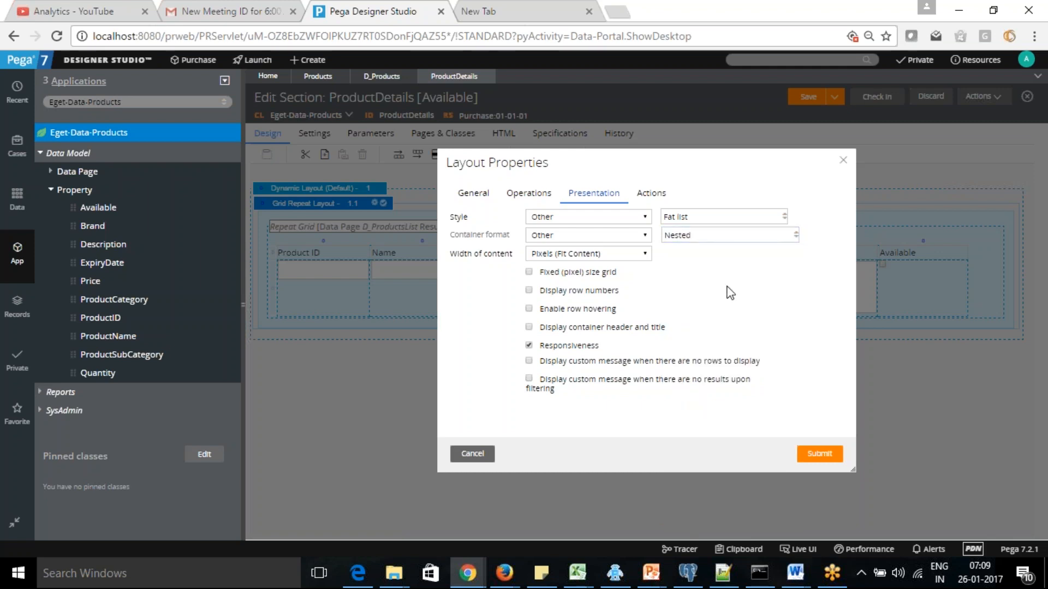
click(647, 258)
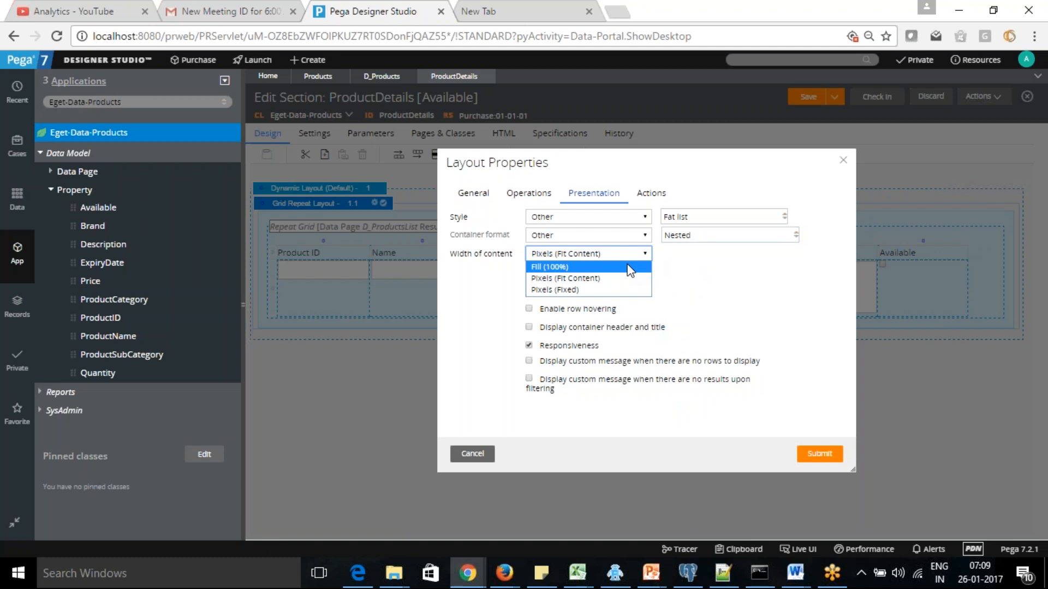
click(706, 270)
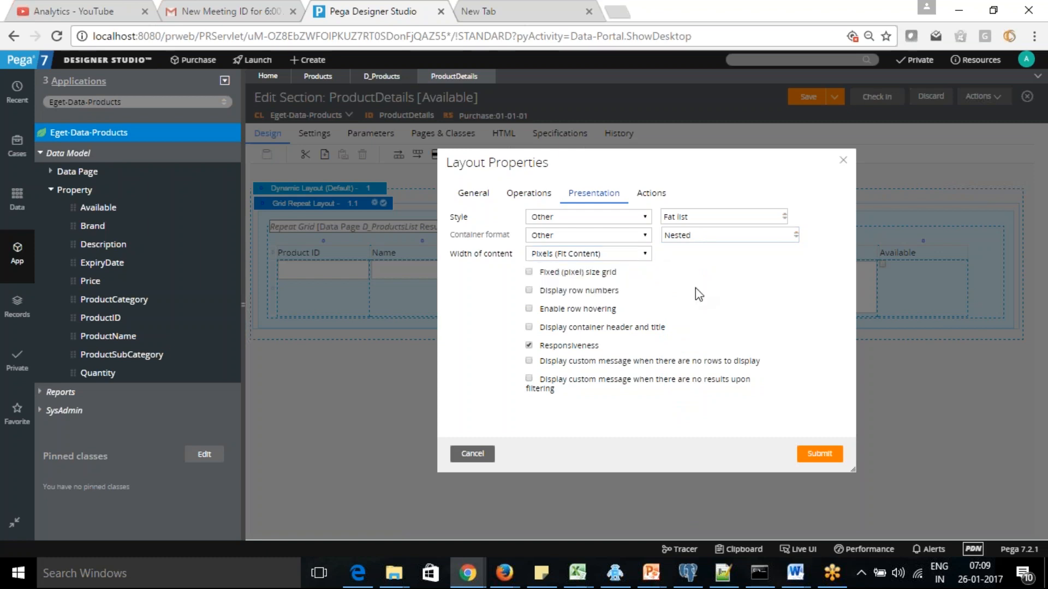
click(800, 461)
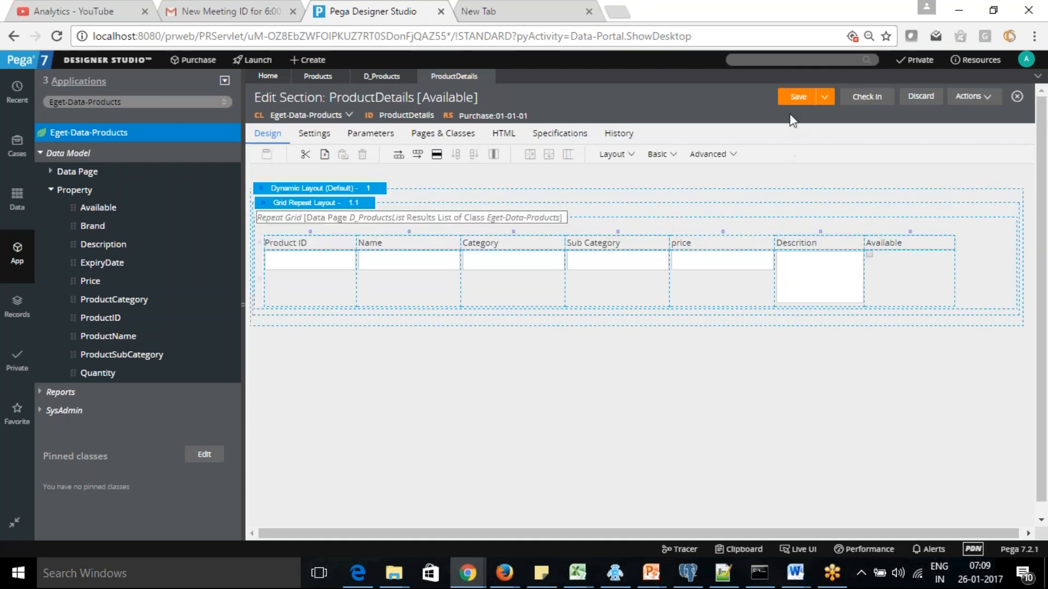
Save the ProductDetails section, preview the Fat list grid in a maximized window, and close the preview
click(797, 101)
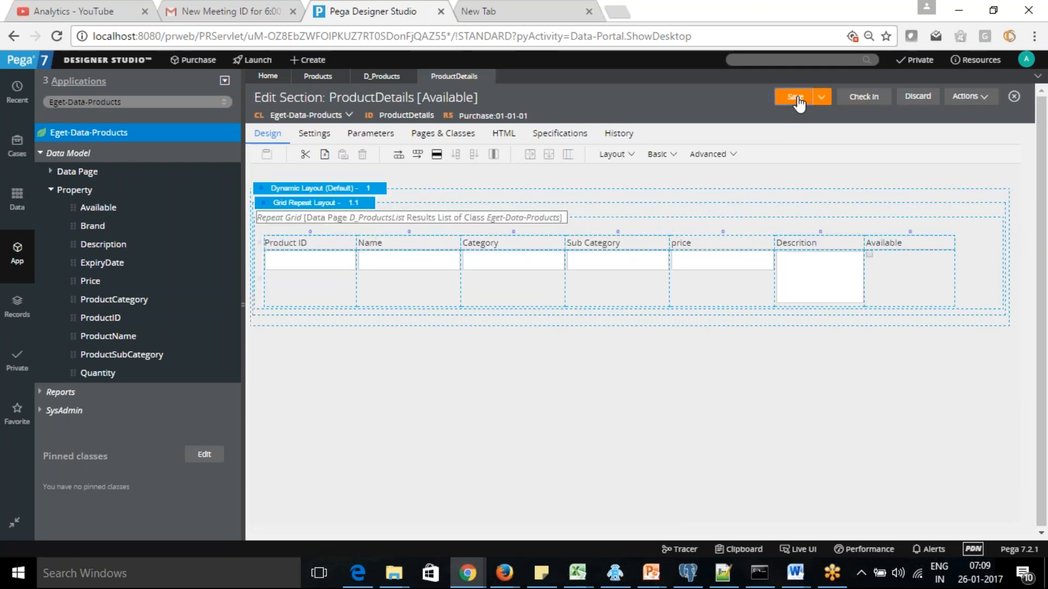
click(968, 96)
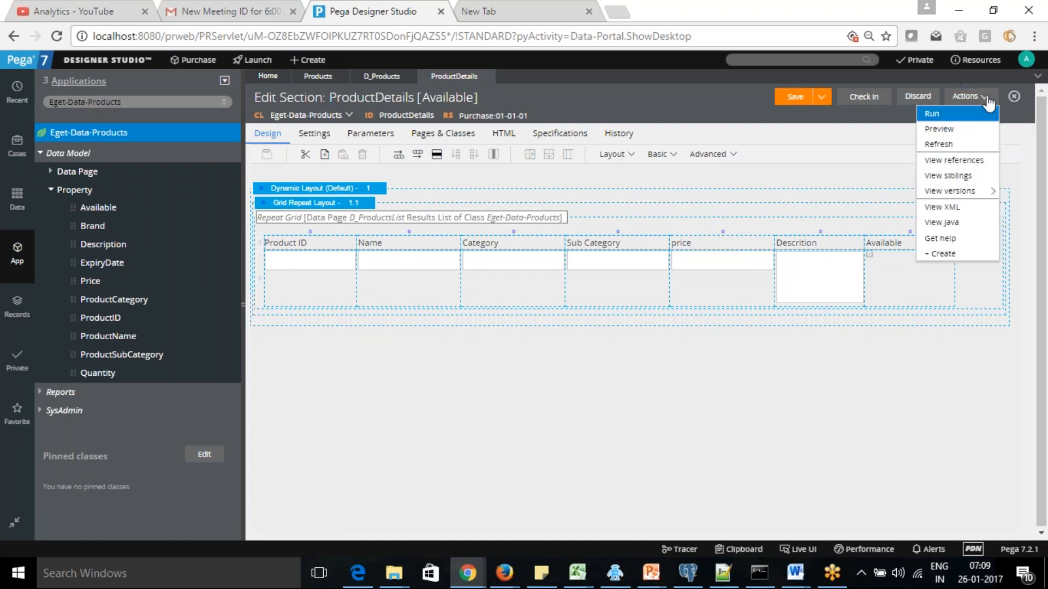
click(948, 130)
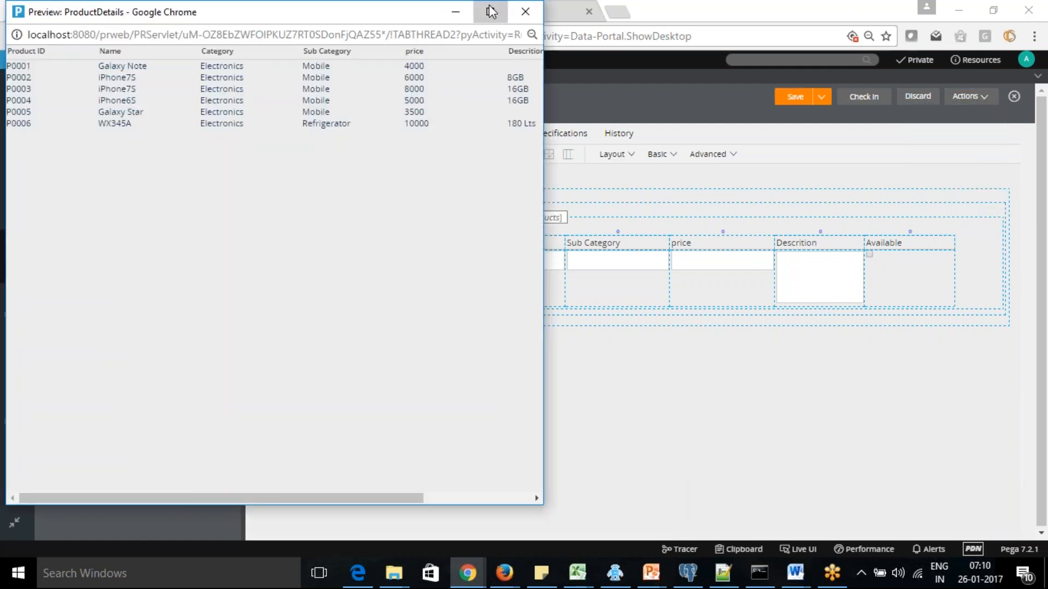
click(490, 11)
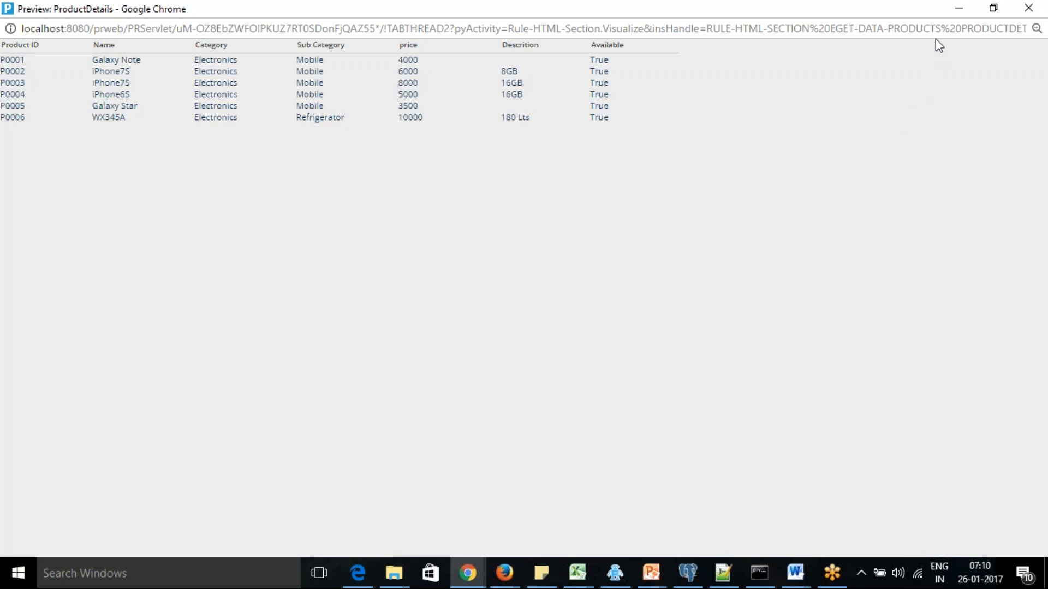
click(764, 173)
key(ctrl+w)
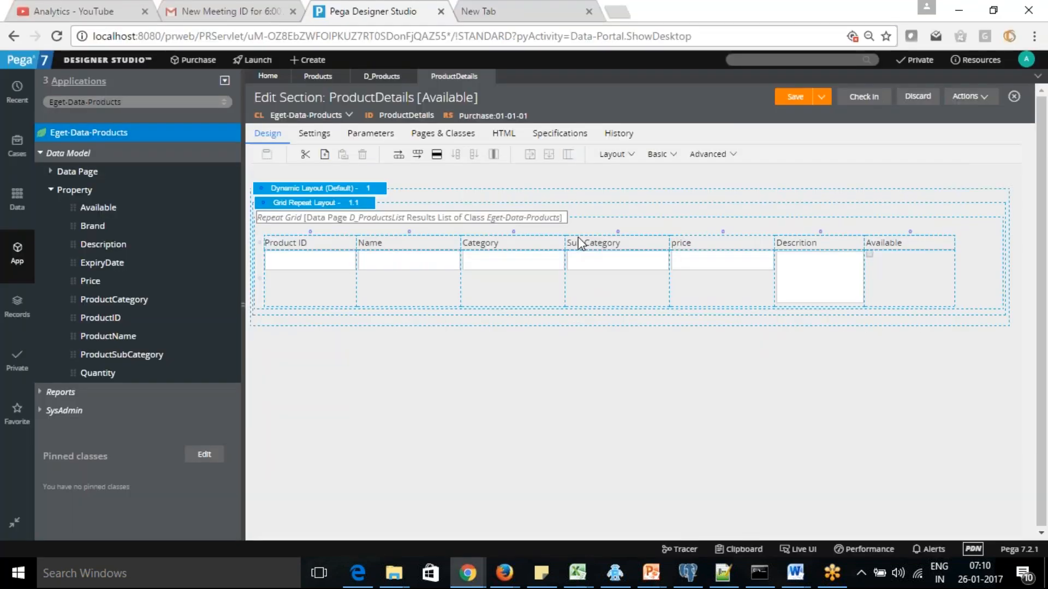
Examine the source records of the Products data type, and return to the ProductDetails section
click(317, 77)
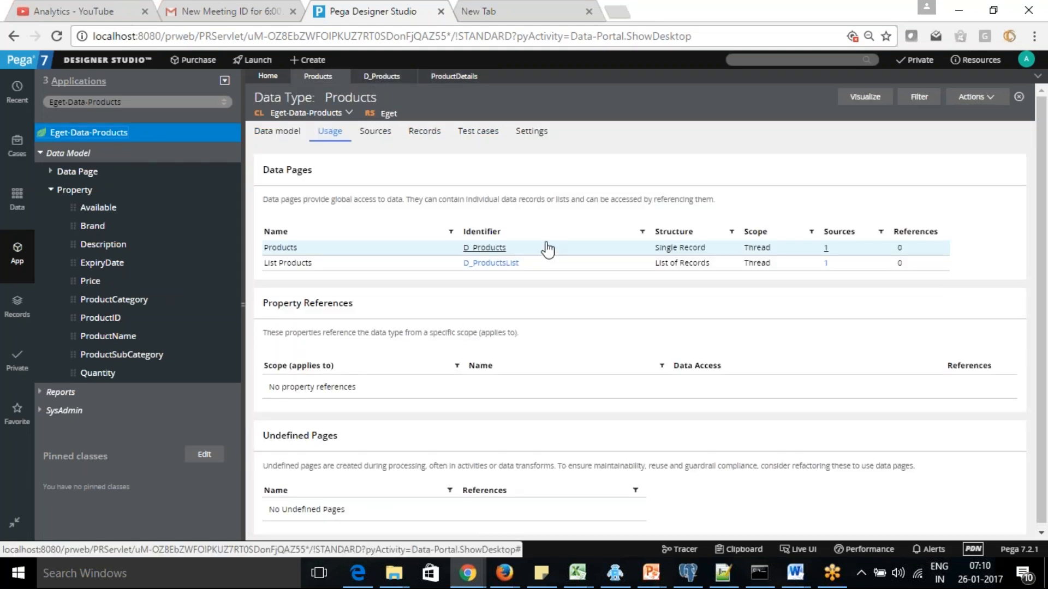
click(412, 136)
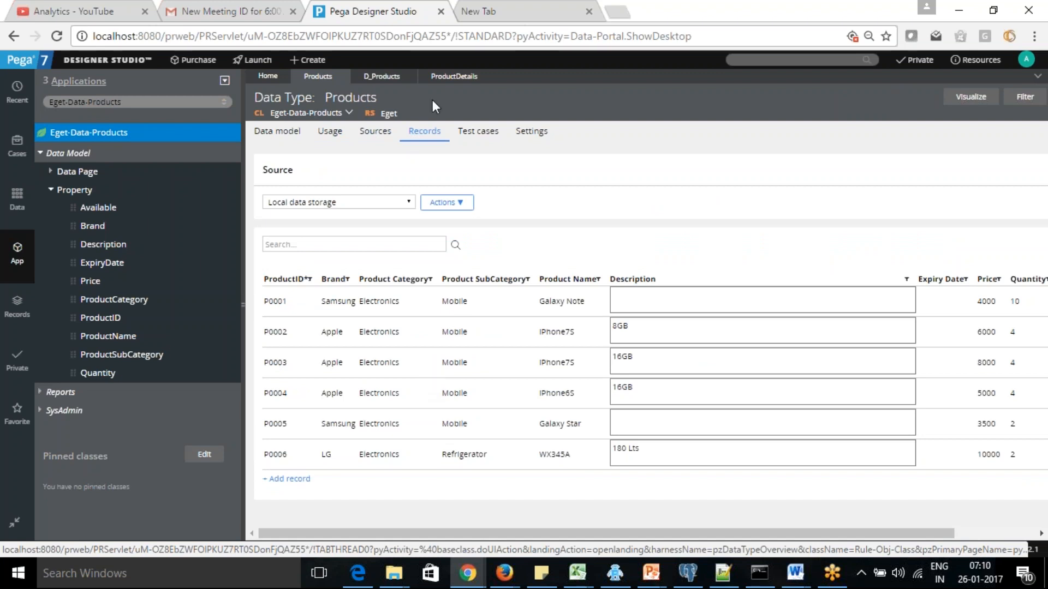
click(446, 77)
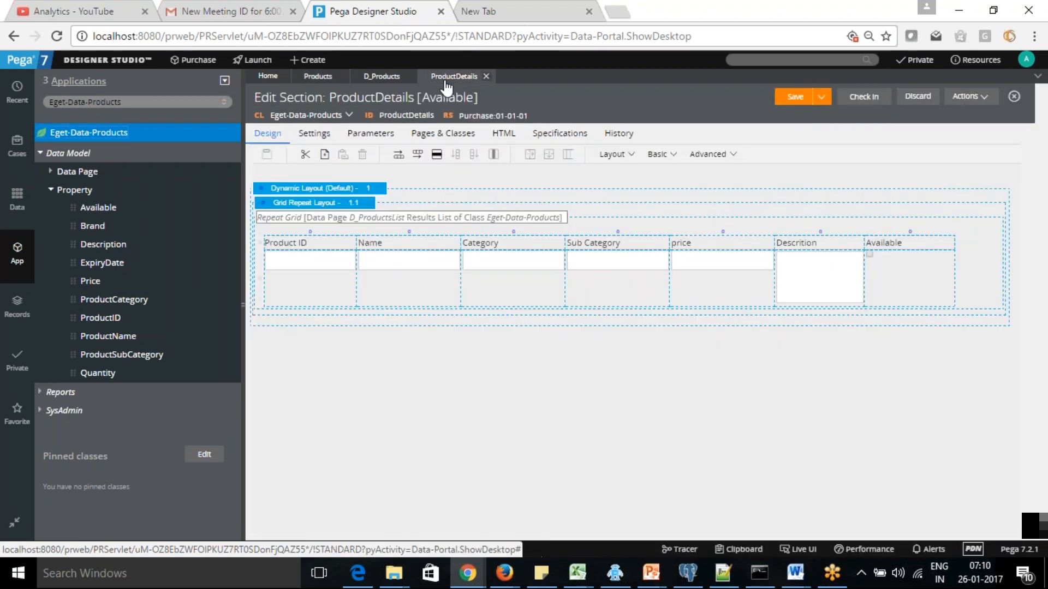